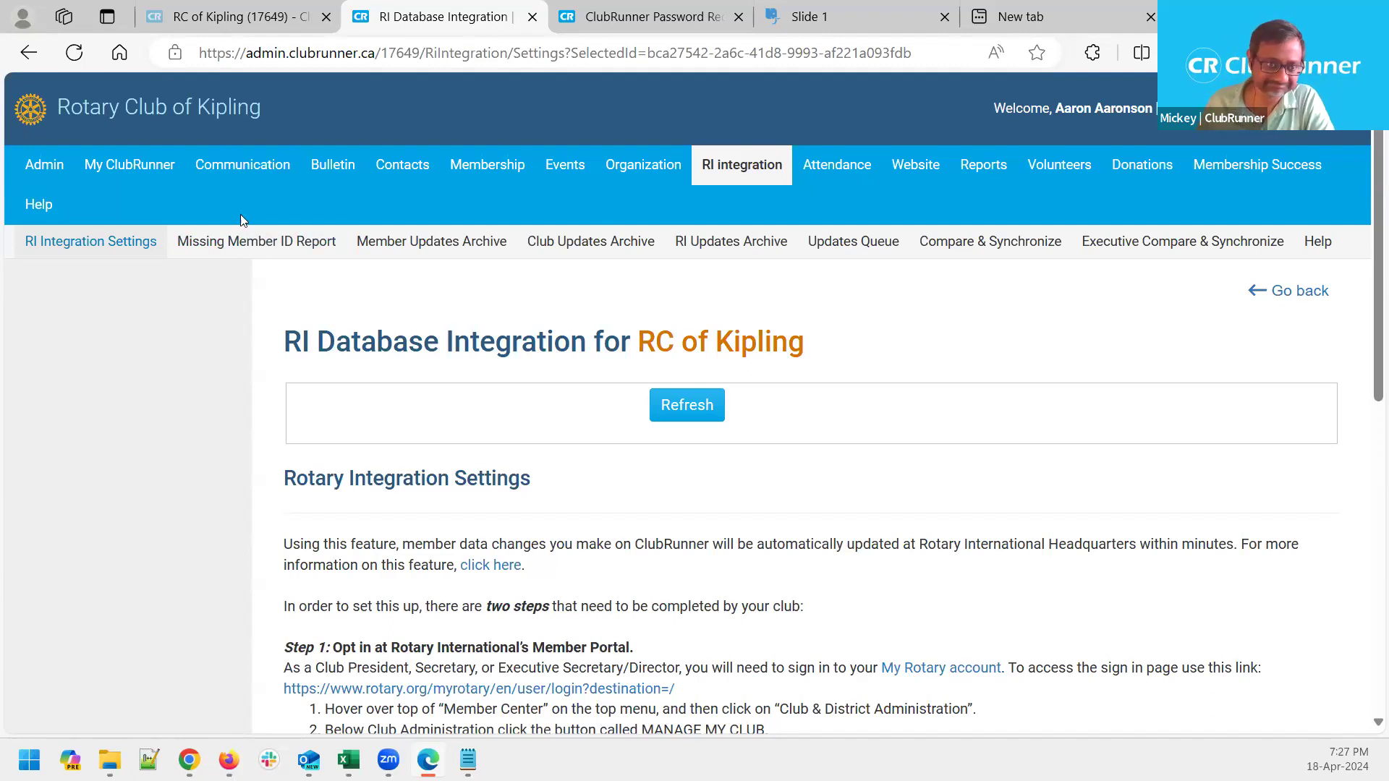
Go to Communication > Email Services and browse the Club Communication list of draft emails
{"action": "mouse_move", "coordinate": [266, 167]}
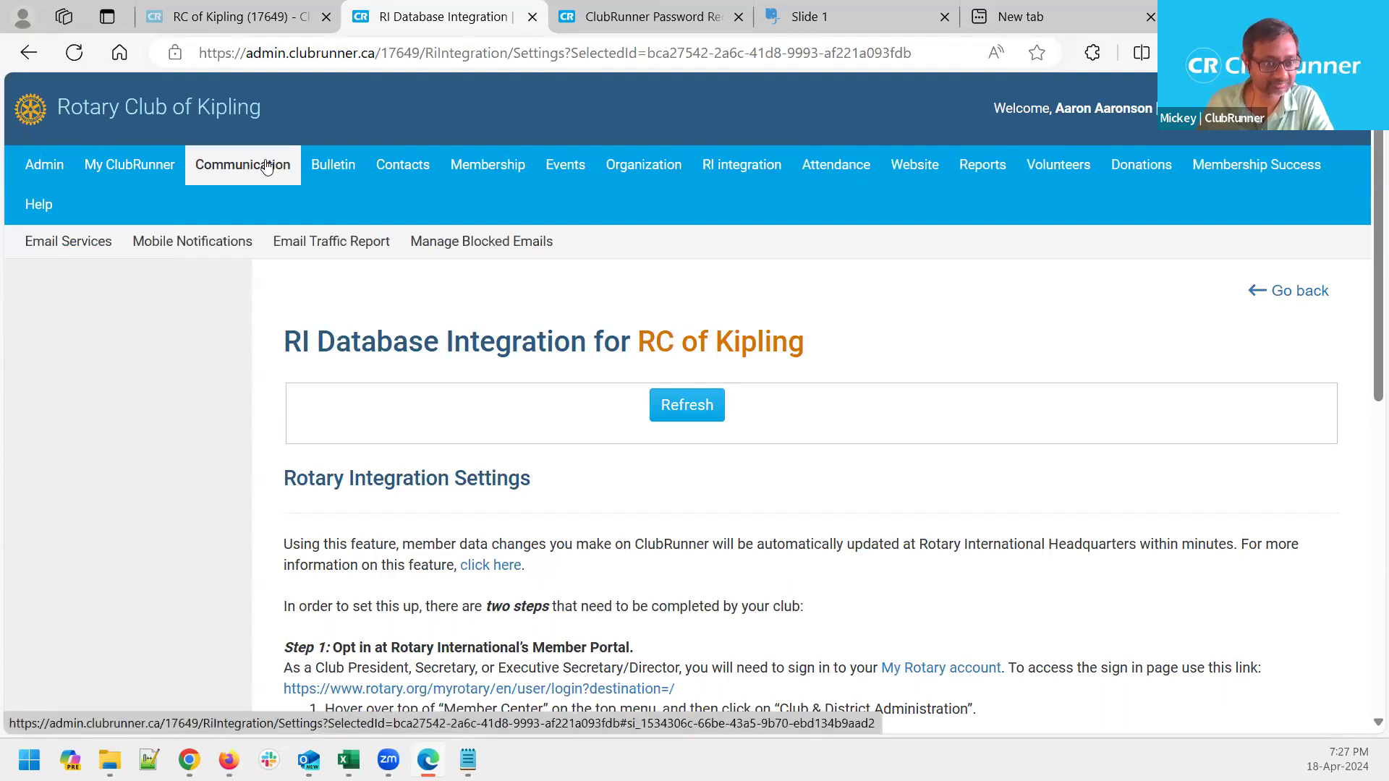
{"action": "left_click", "coordinate": [77, 248]}
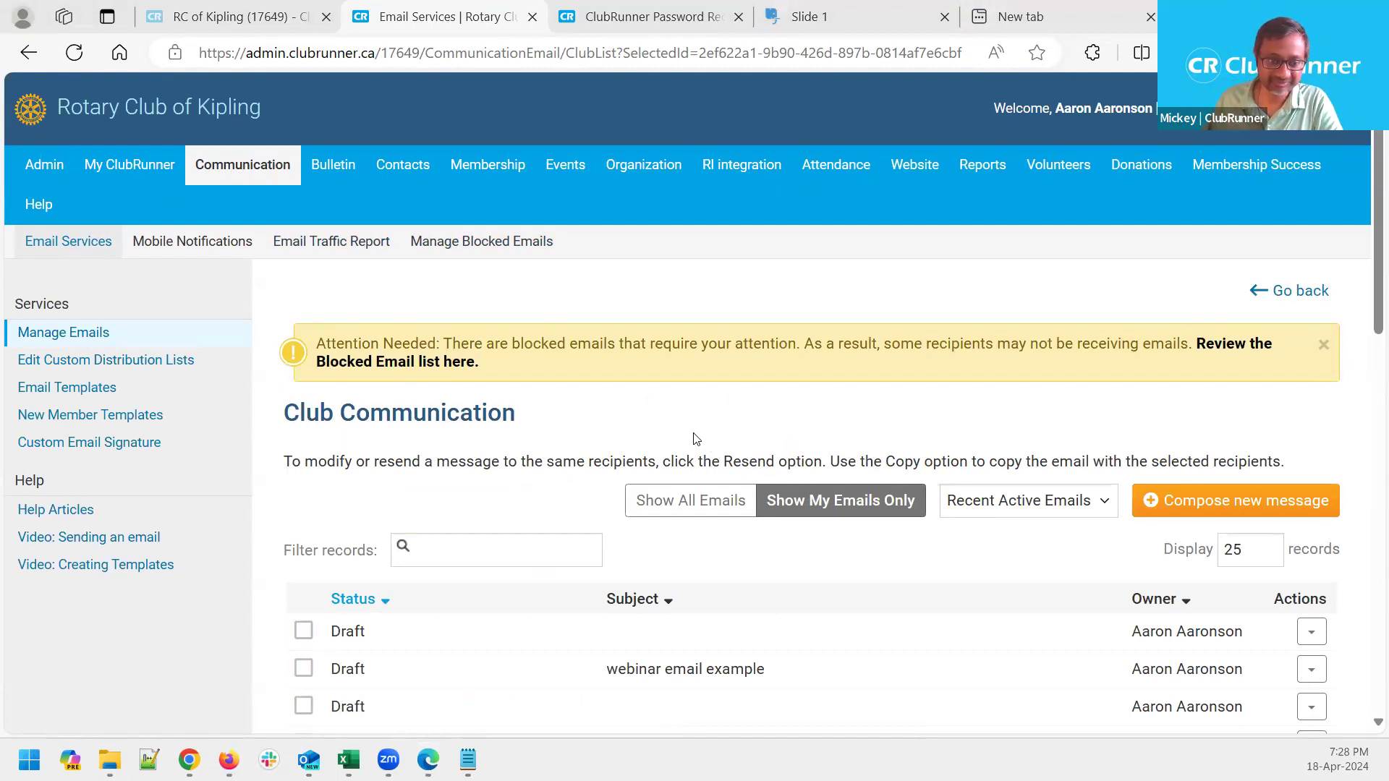
{"action": "scroll", "coordinate": [695, 439], "scroll_direction": "down", "scroll_amount": 3}
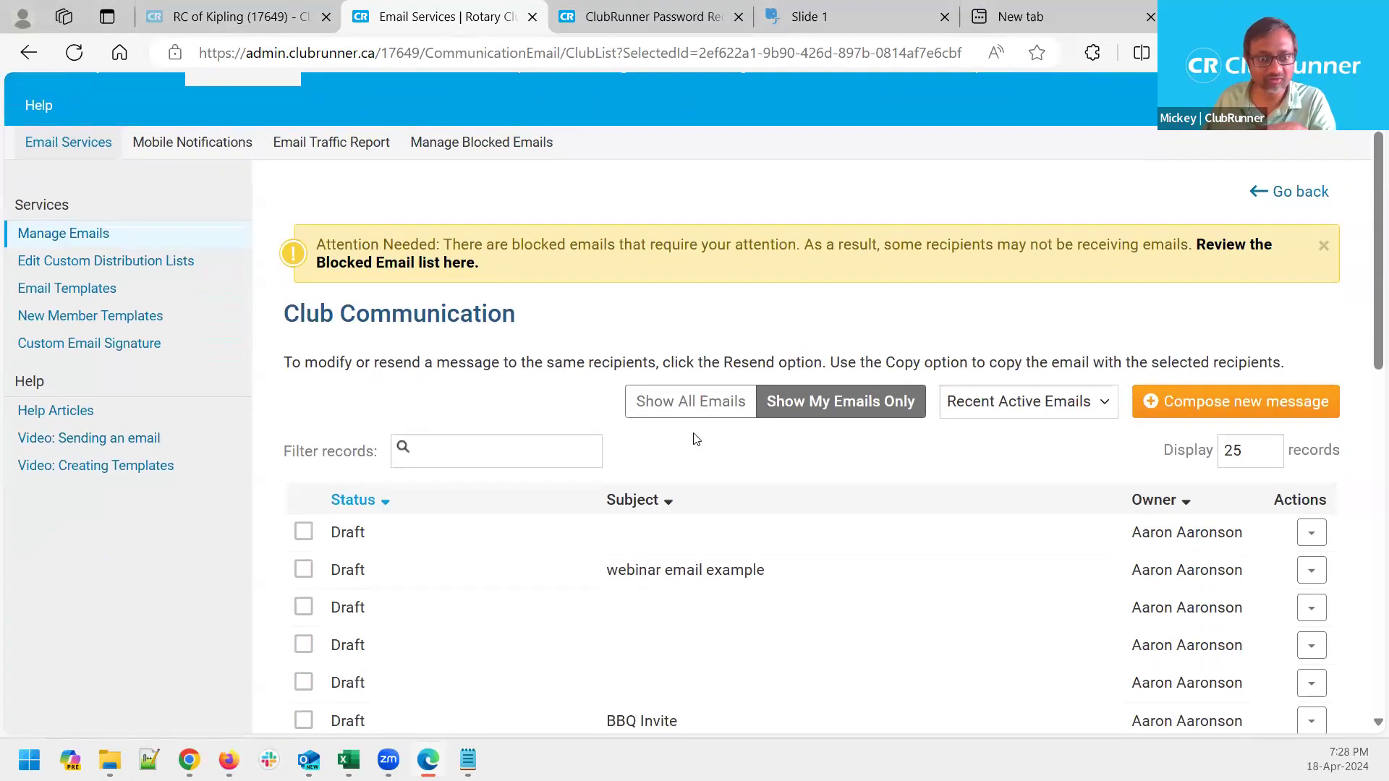
{"action": "left_click_drag", "start_coordinate": [542, 219], "coordinate": [284, 217]}
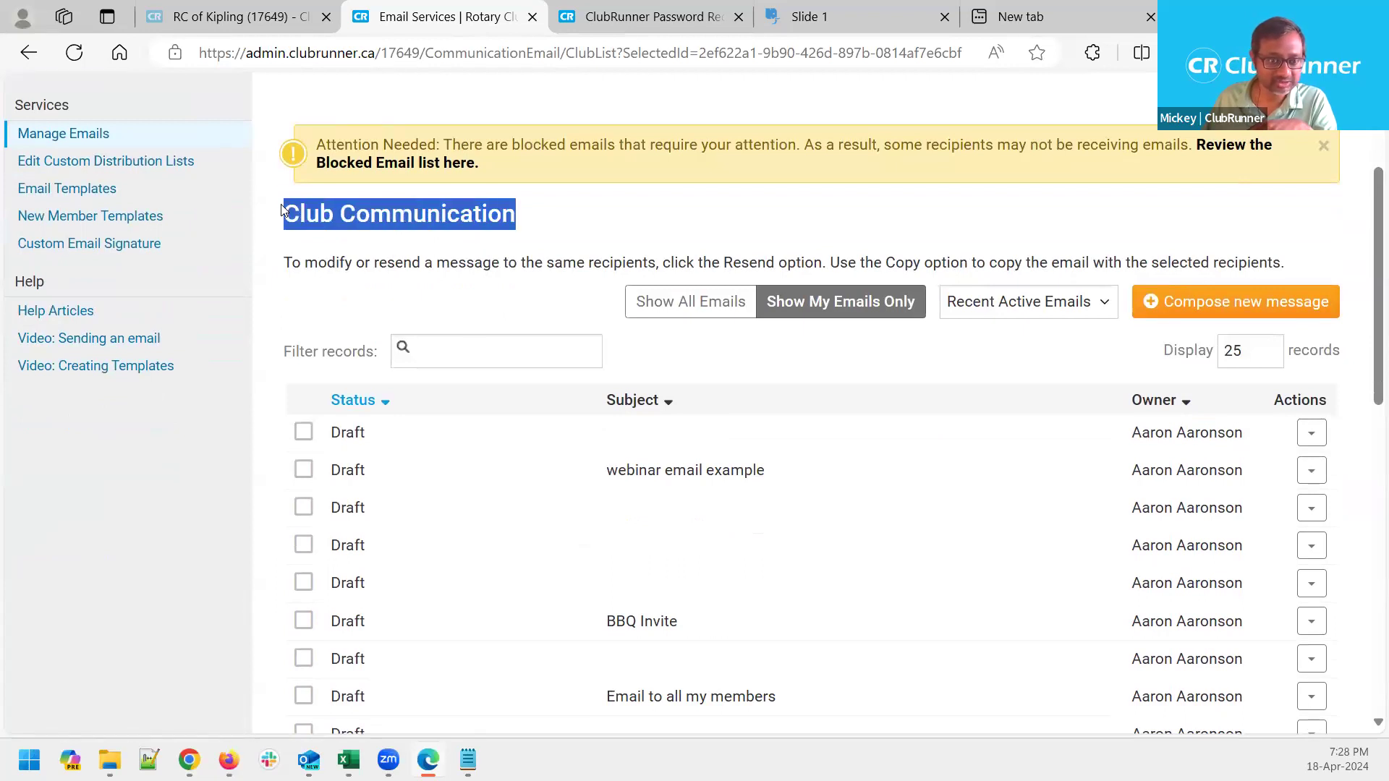
{"action": "left_click", "coordinate": [667, 239]}
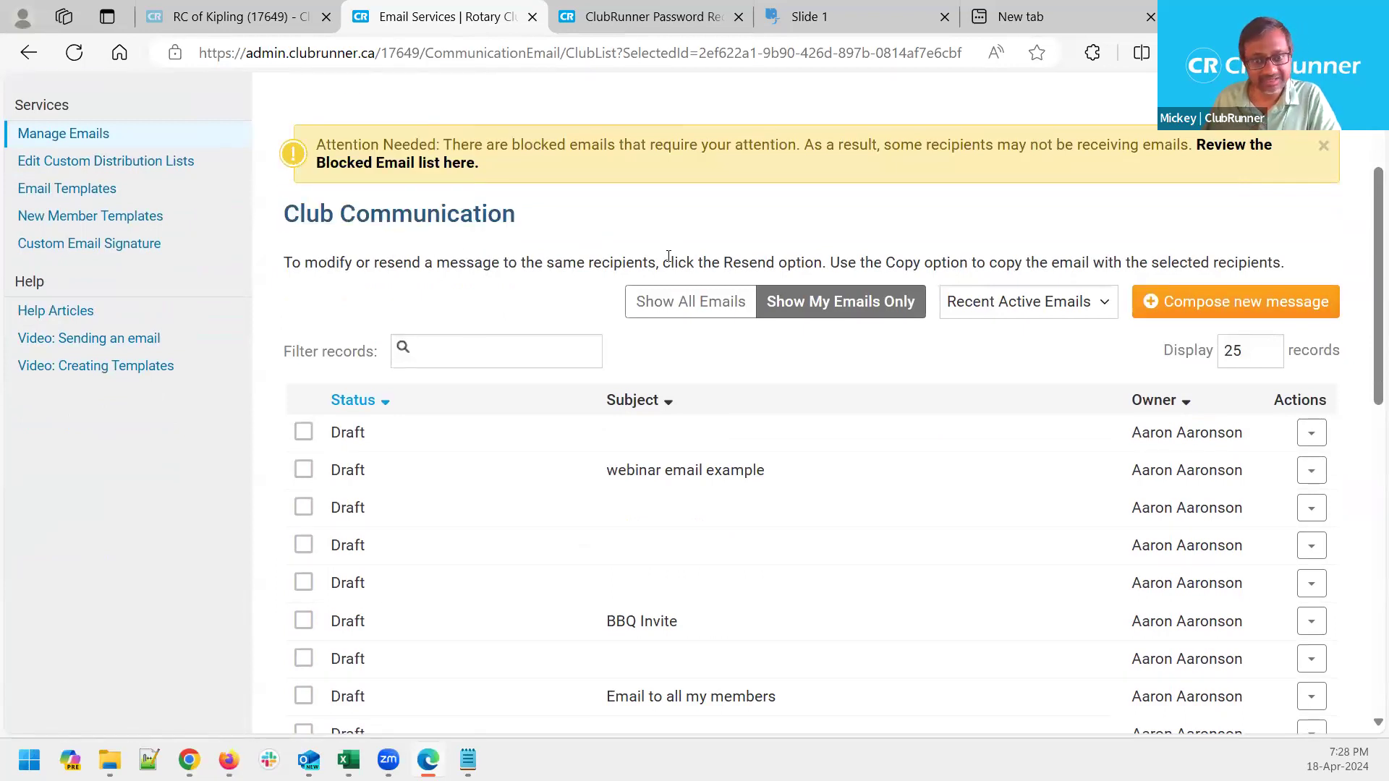
{"action": "scroll", "coordinate": [680, 266], "scroll_direction": "up", "scroll_amount": 1}
{"action": "scroll", "coordinate": [680, 266], "scroll_direction": "up", "scroll_amount": 1}
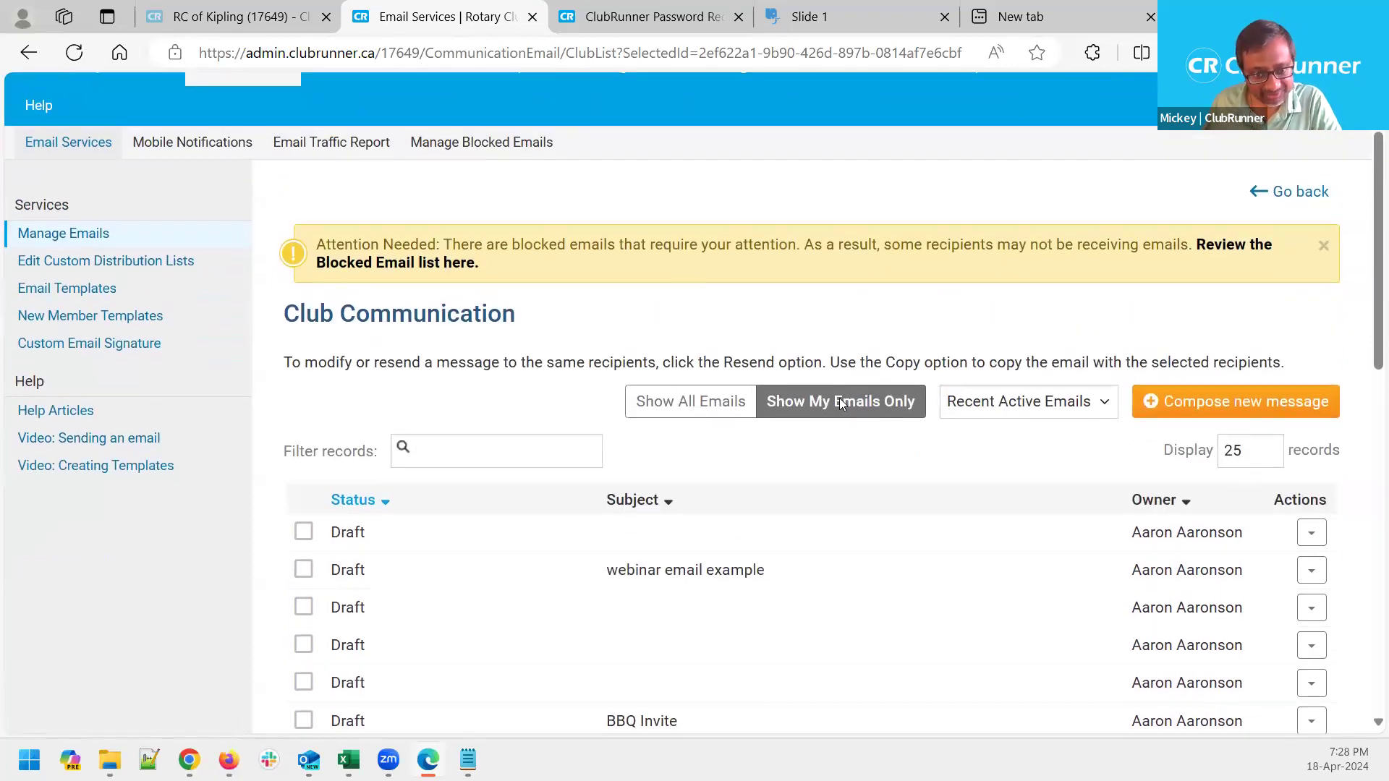
{"action": "scroll", "coordinate": [789, 333], "scroll_direction": "up", "scroll_amount": 1}
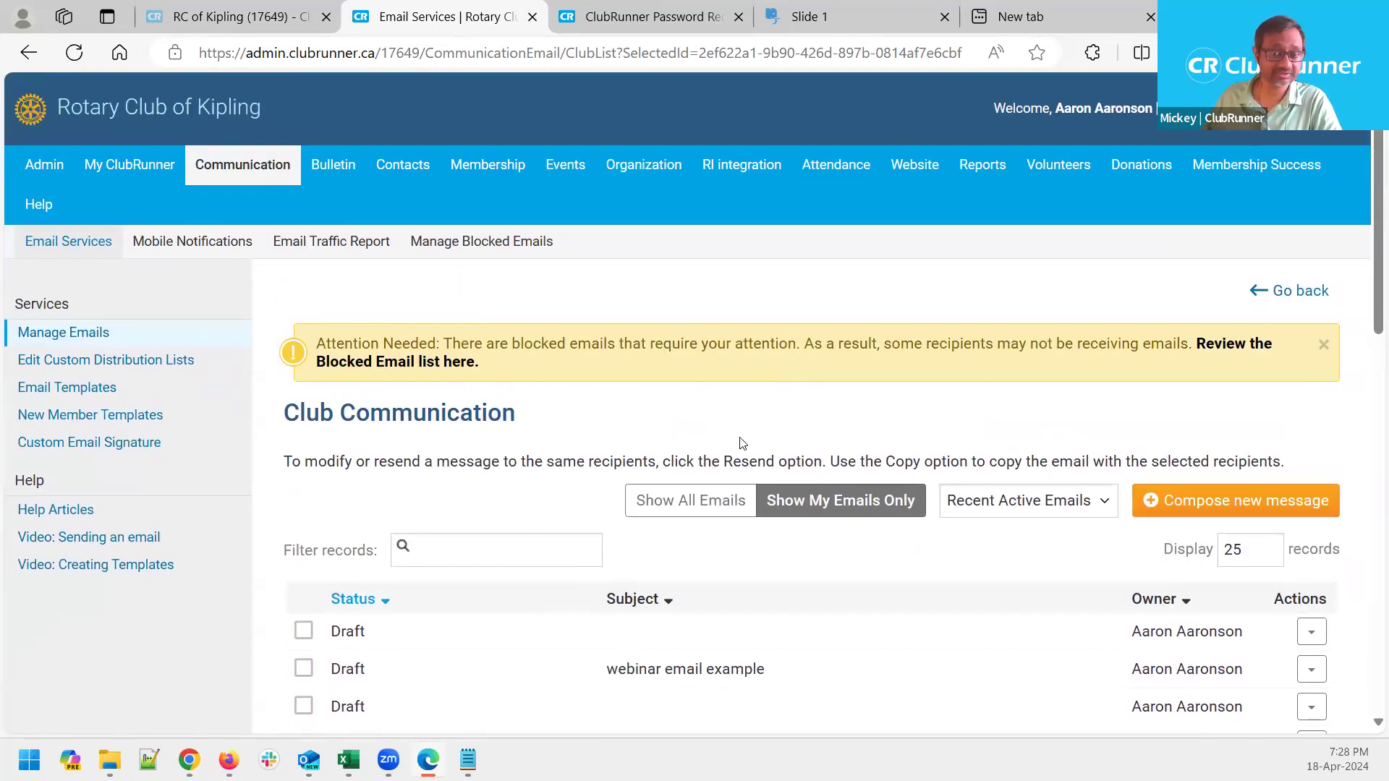
{"action": "left_click", "coordinate": [690, 508]}
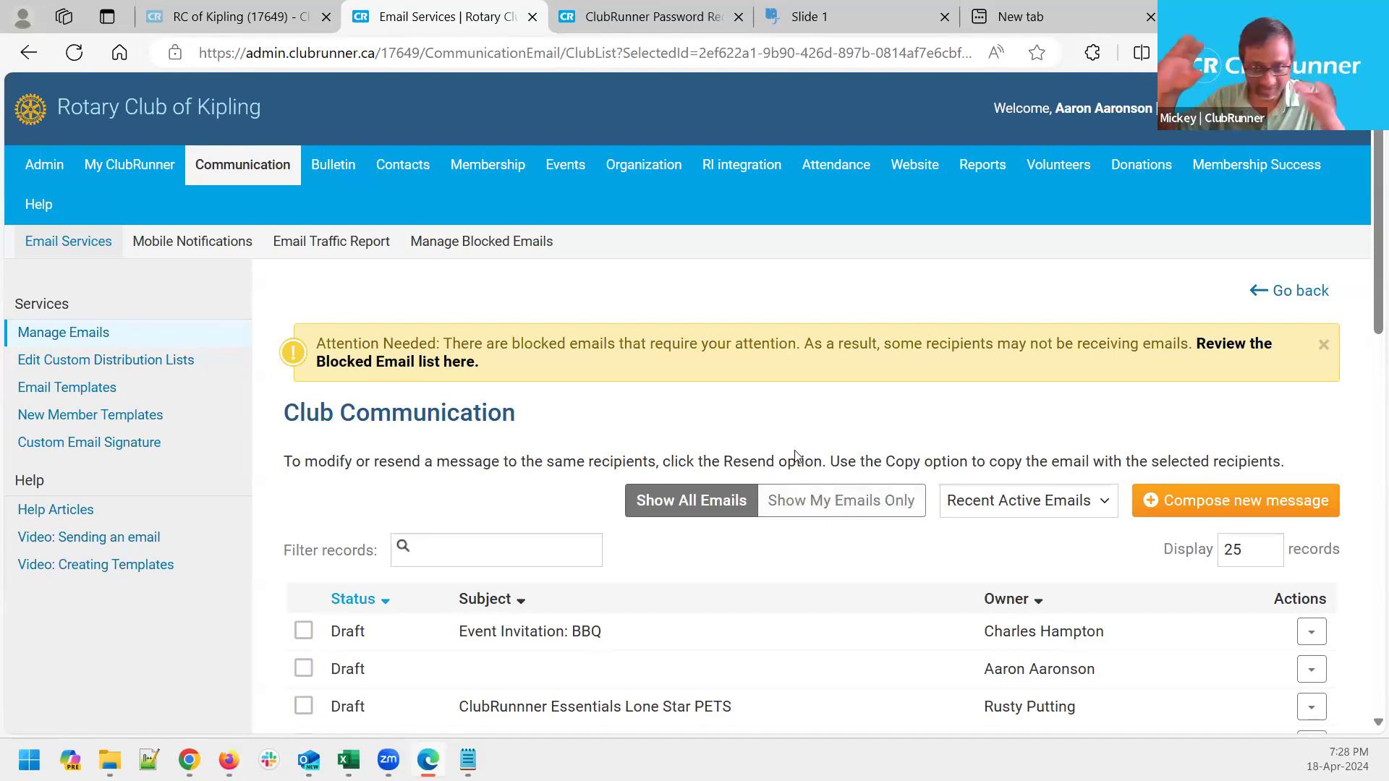
{"action": "left_click", "coordinate": [854, 515]}
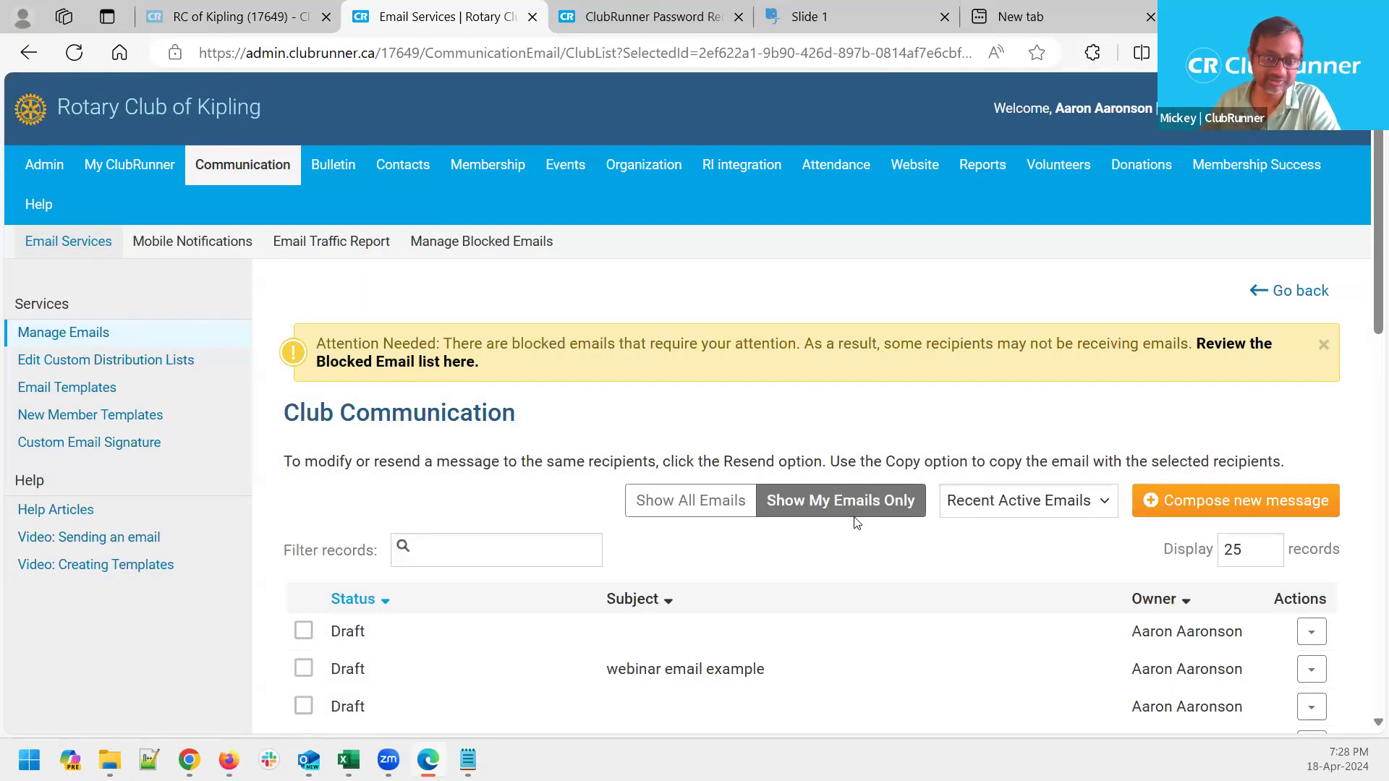
{"action": "scroll", "coordinate": [823, 595], "scroll_direction": "down", "scroll_amount": 3}
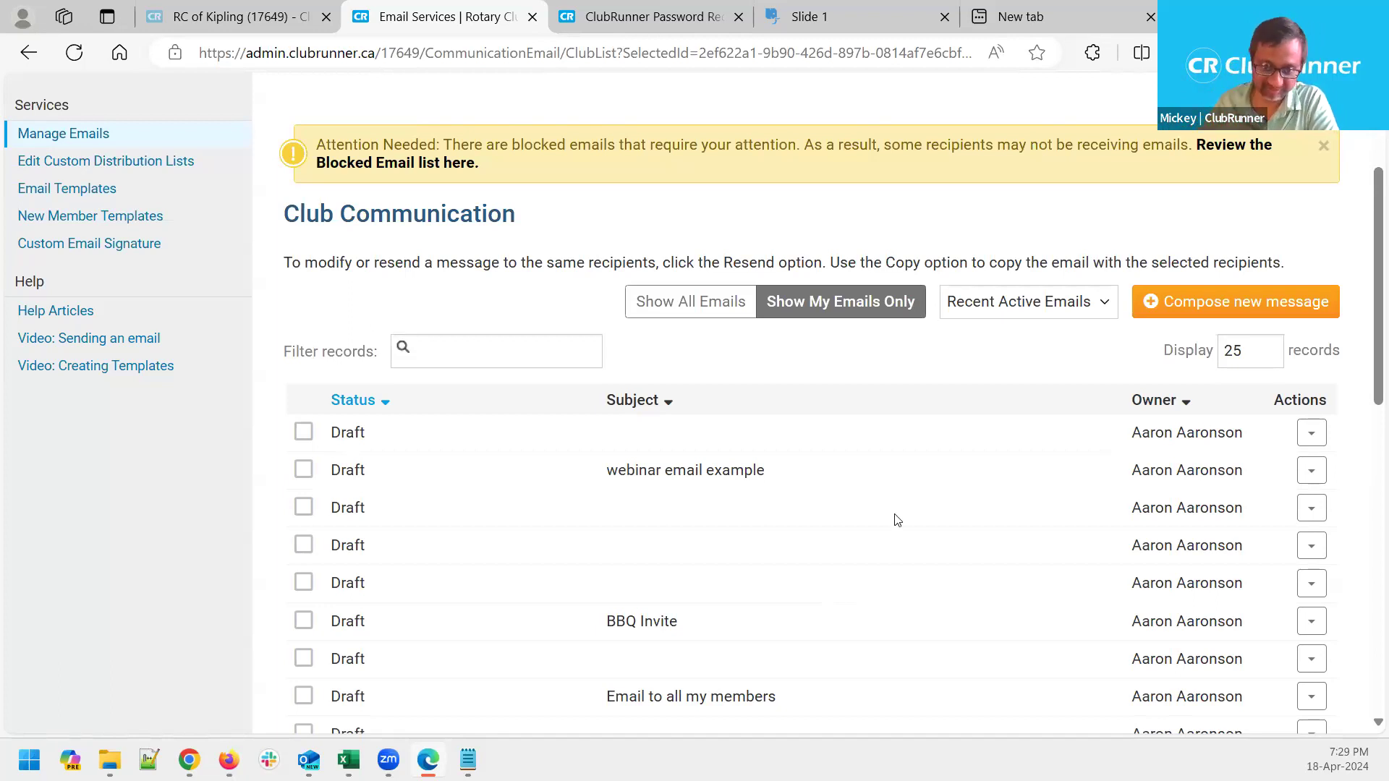
{"action": "scroll", "coordinate": [897, 499], "scroll_direction": "up", "scroll_amount": 3}
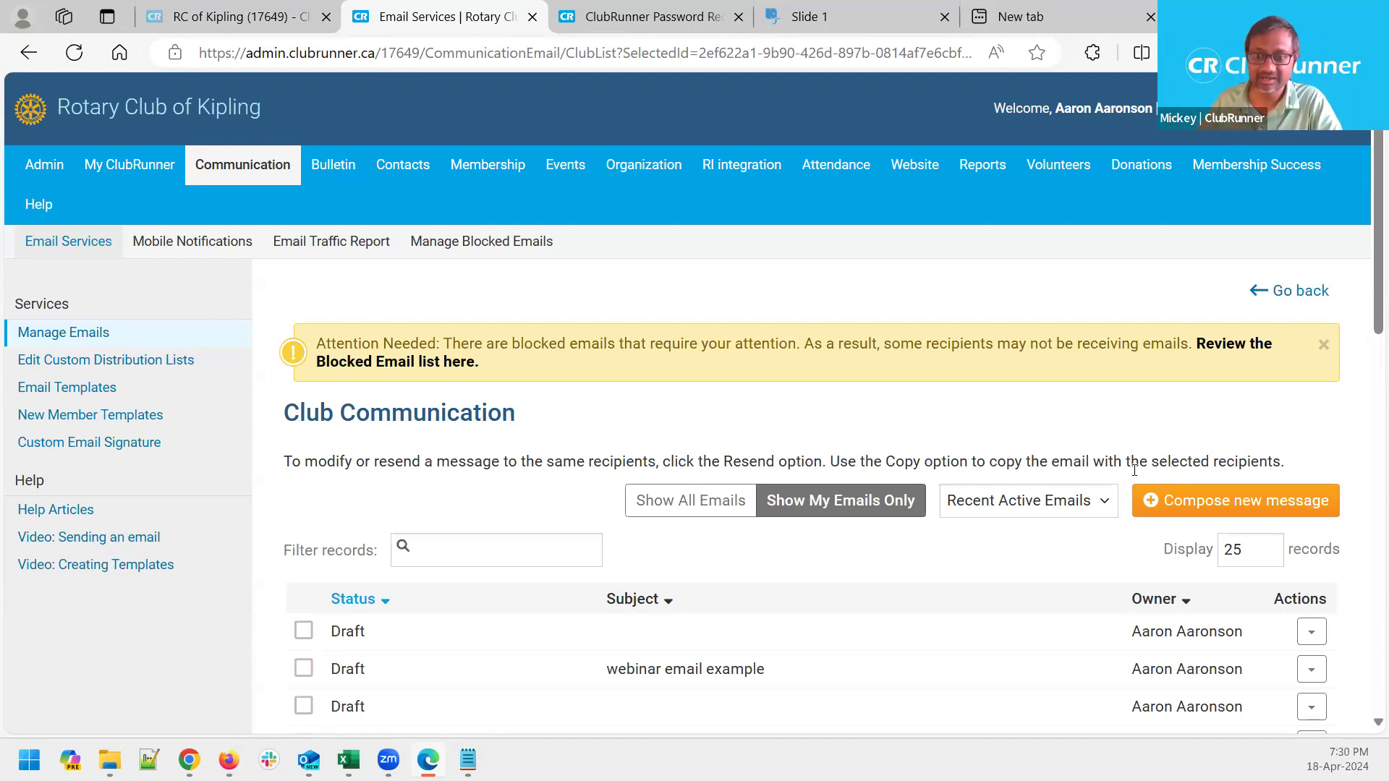
Compose a new message and expand the Active and Honorary Members recipient group on Create Email
{"action": "left_click", "coordinate": [1246, 509]}
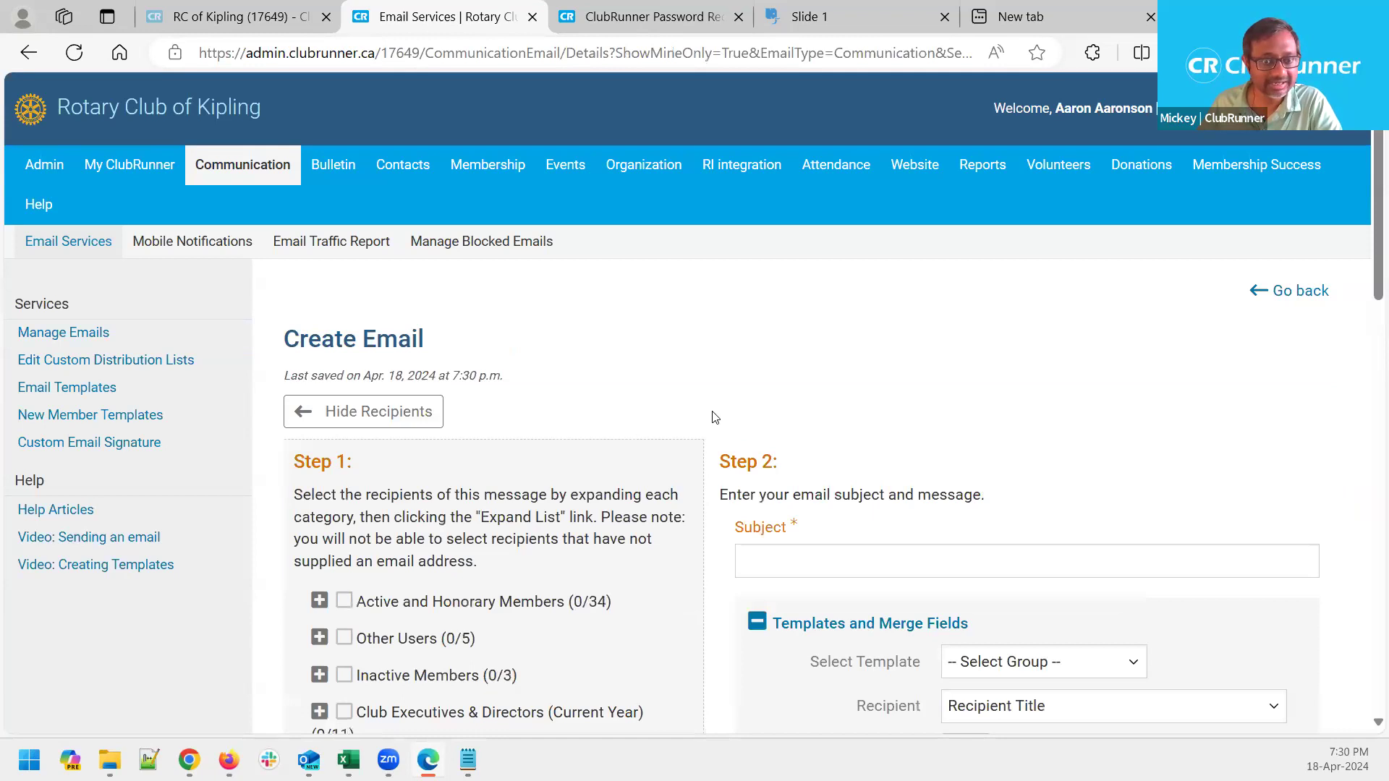
{"action": "scroll", "coordinate": [703, 418], "scroll_direction": "down", "scroll_amount": 3}
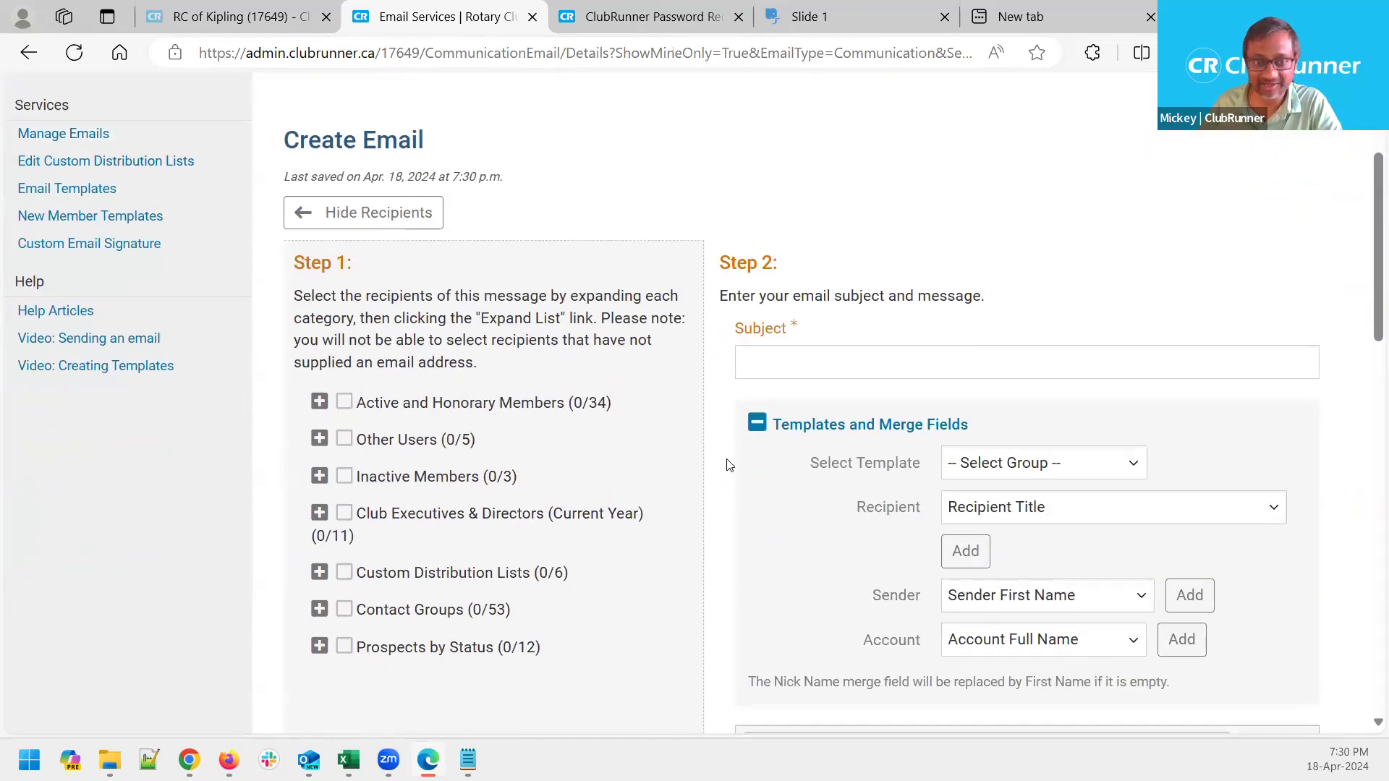
{"action": "left_click_drag", "start_coordinate": [356, 270], "coordinate": [295, 265]}
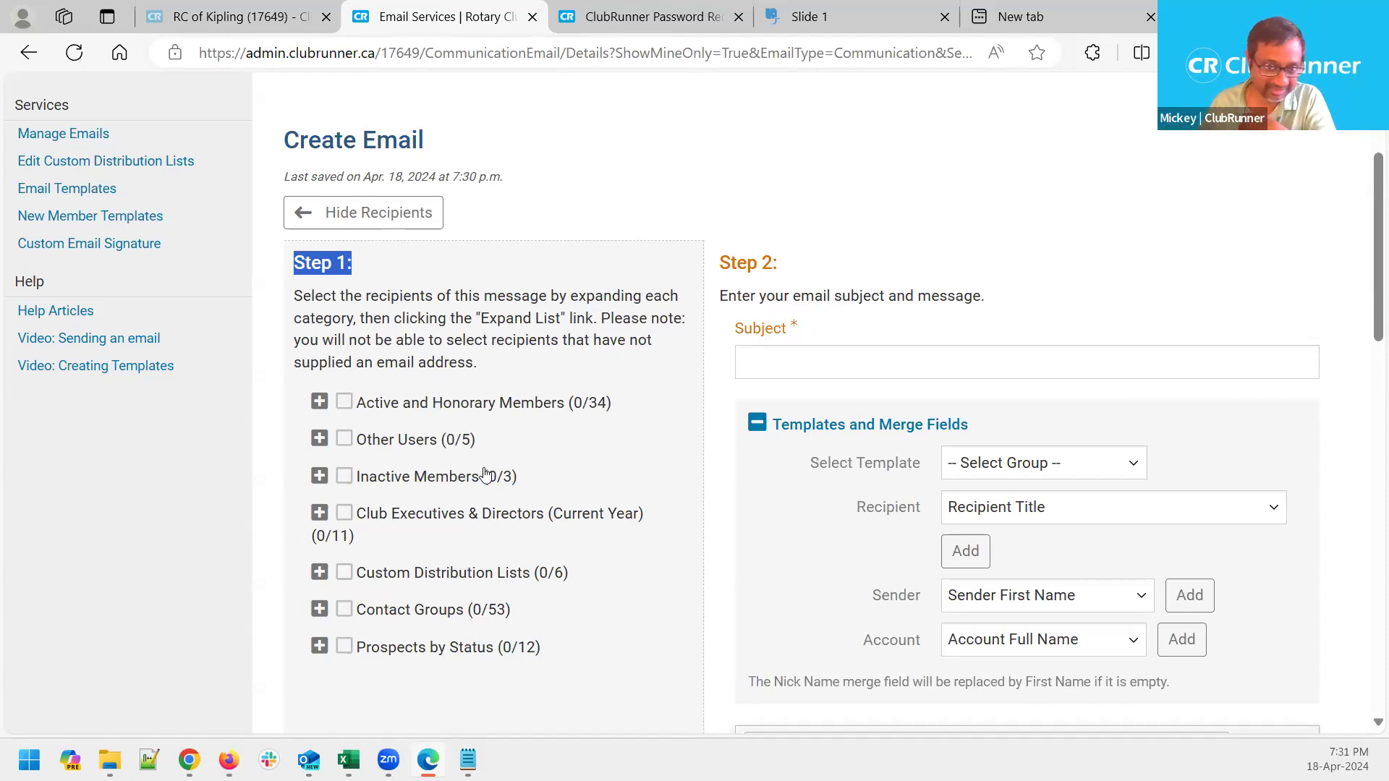
{"action": "left_click", "coordinate": [498, 312]}
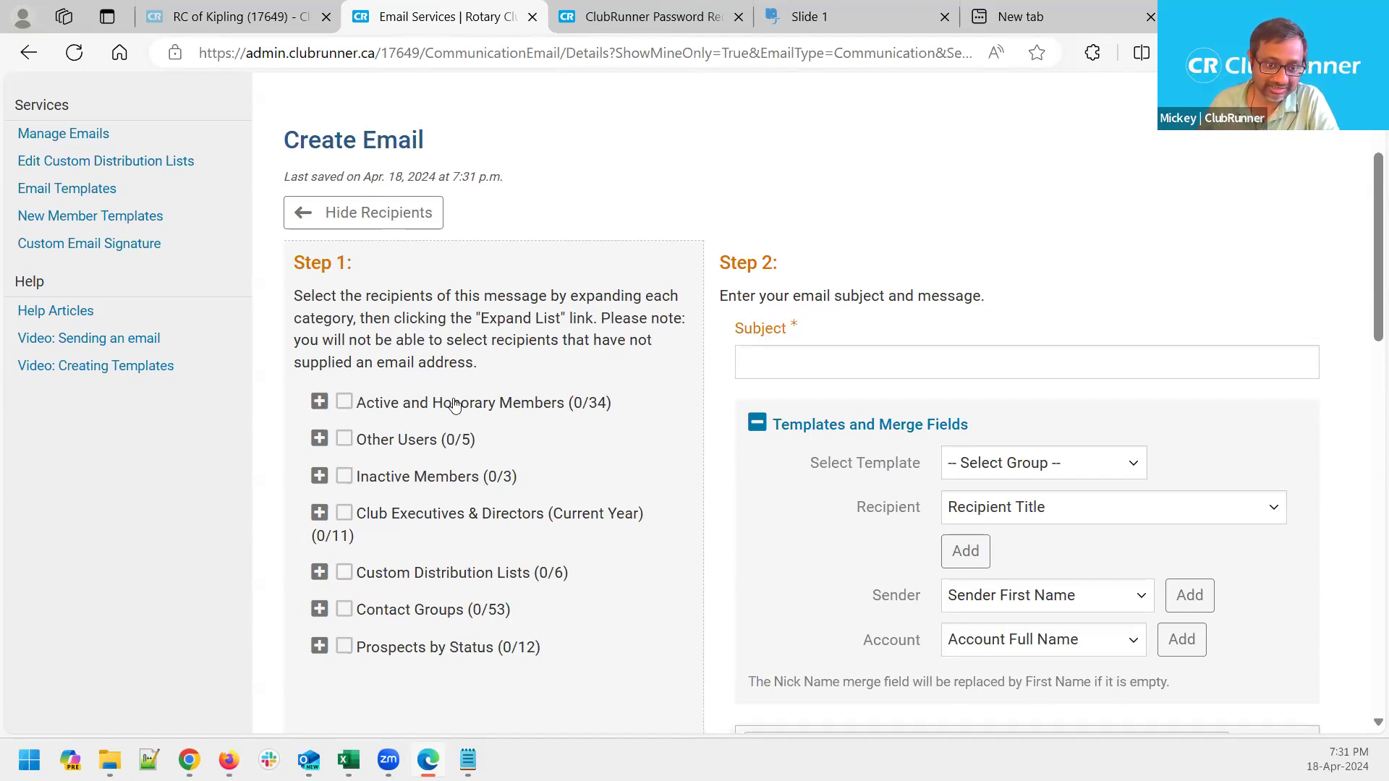
{"action": "left_click", "coordinate": [318, 402]}
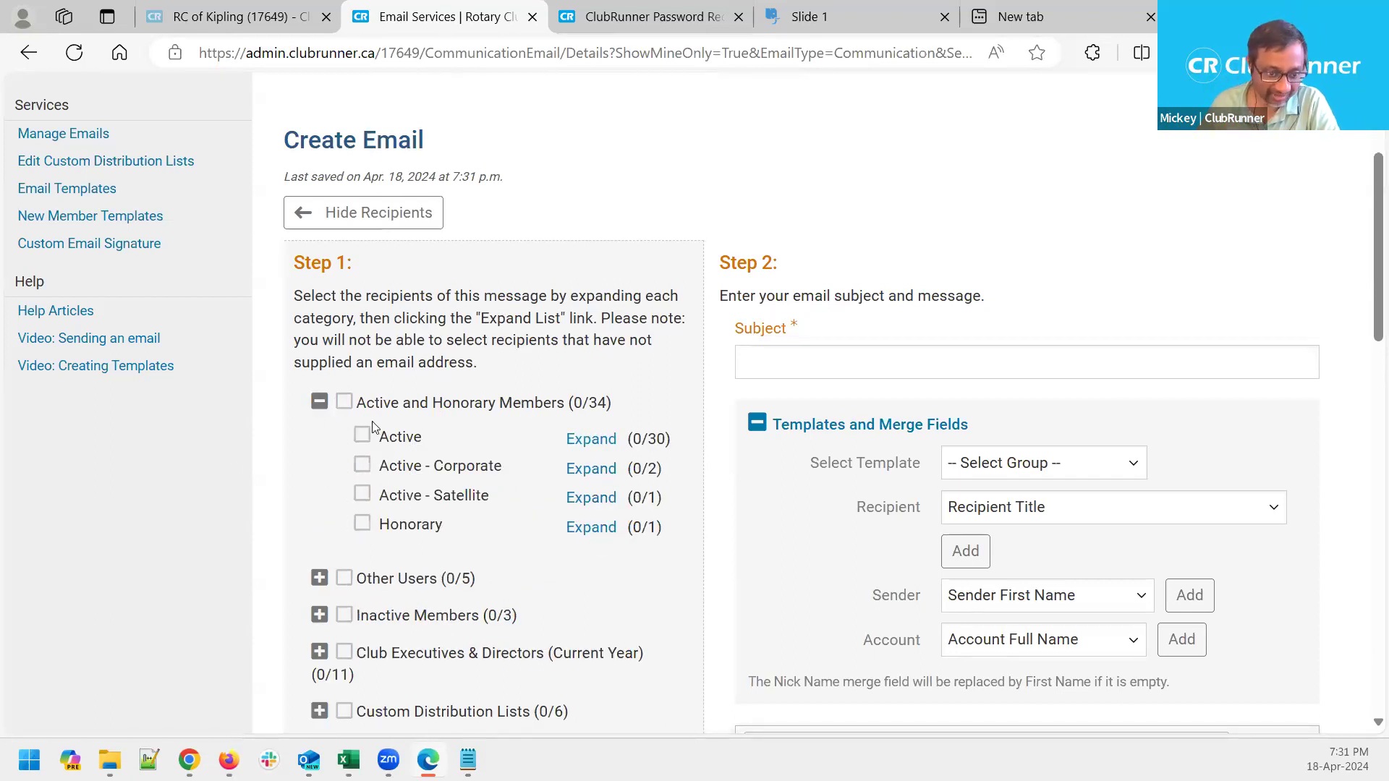
Point out the Active - Corporate member type, then collapse Active and Honorary Members to one row
{"action": "left_click_drag", "start_coordinate": [515, 468], "coordinate": [435, 469]}
{"action": "left_click", "coordinate": [280, 450]}
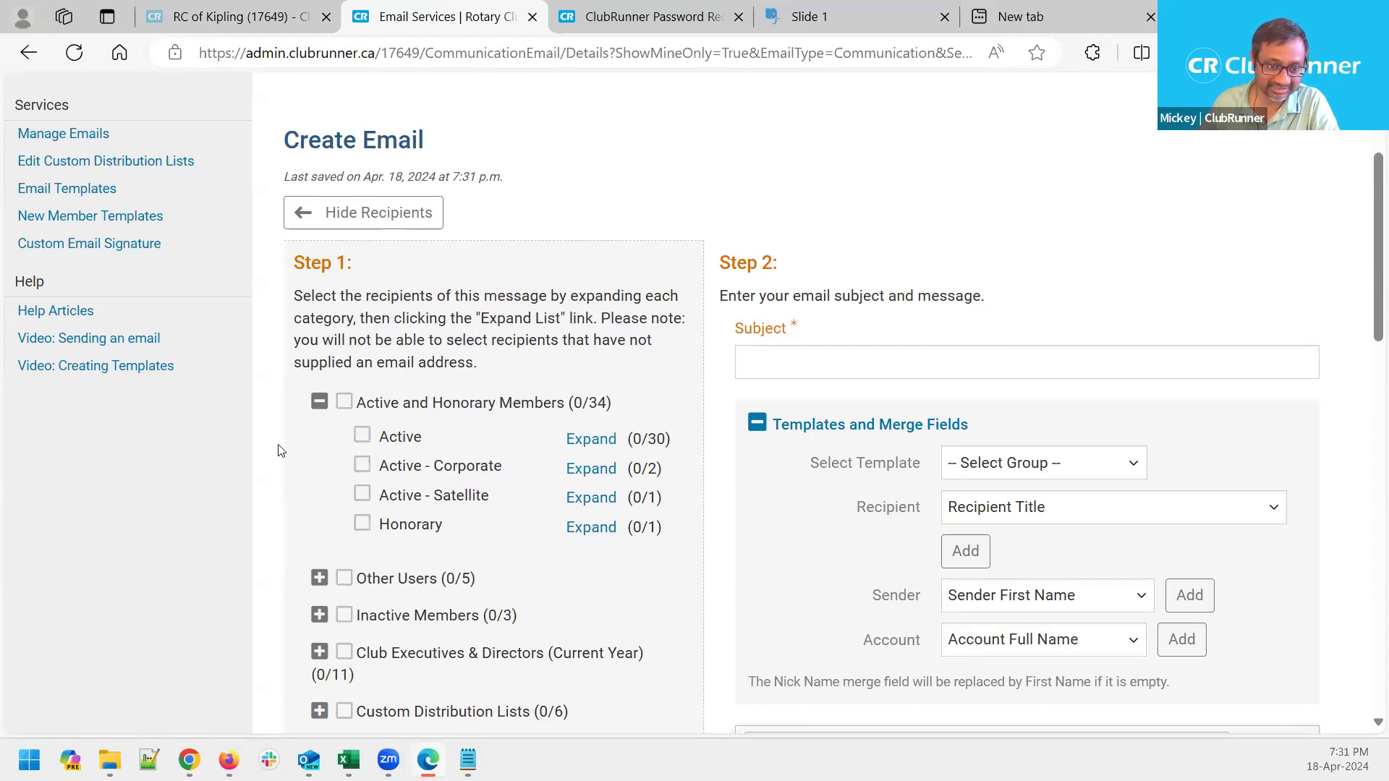
{"action": "left_click", "coordinate": [319, 402]}
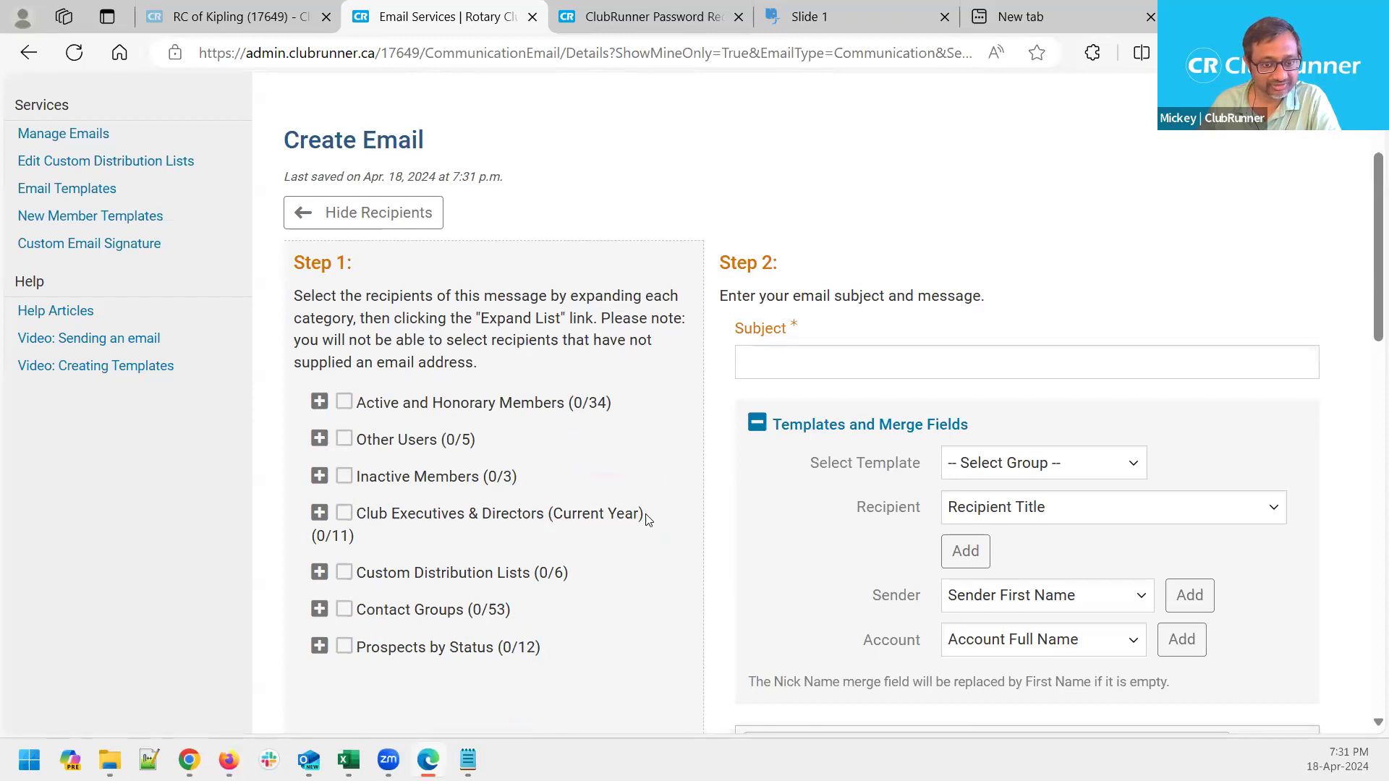
{"action": "left_click_drag", "start_coordinate": [645, 514], "coordinate": [354, 527]}
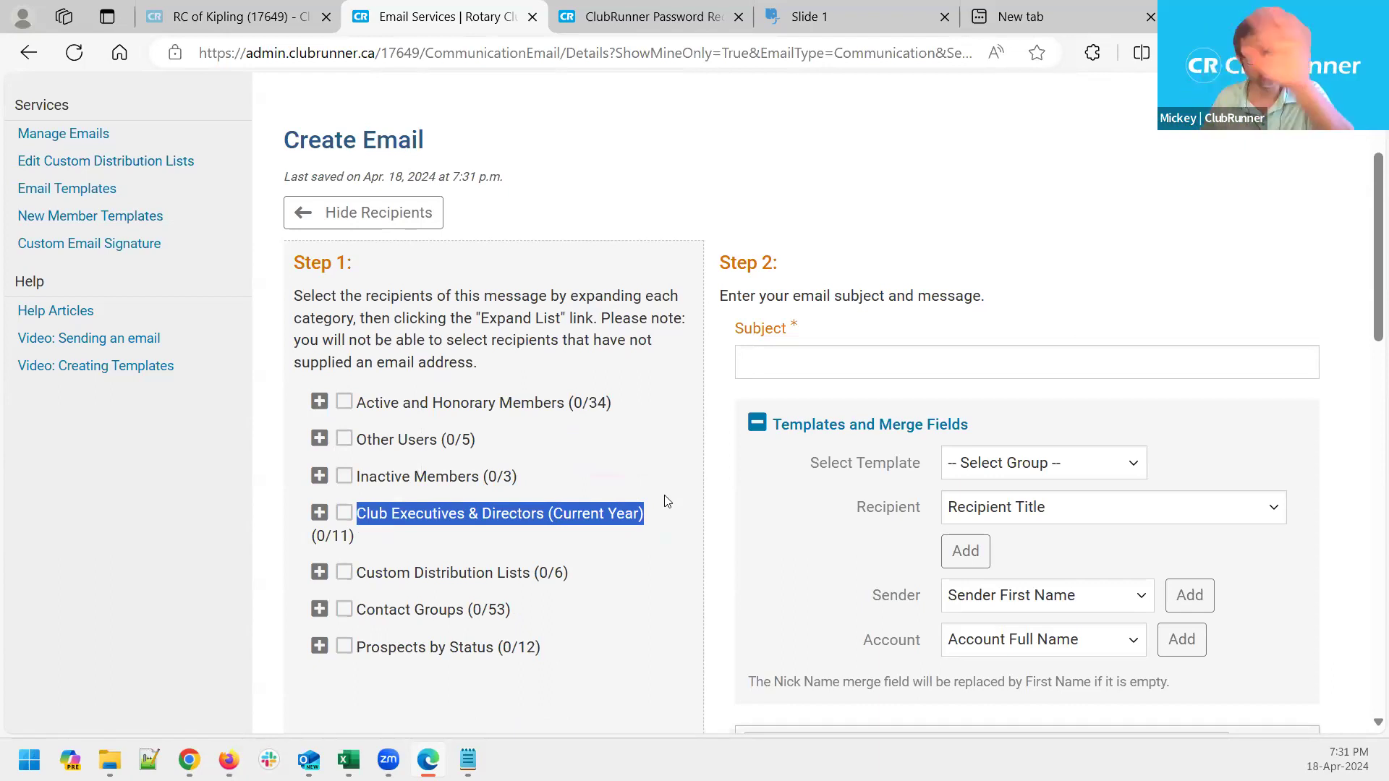
Expand Club Executives & Directors (Current Year) to reveal President (R), President Elect, Secretary, Treasurer and Co-President
{"action": "left_click", "coordinate": [320, 514]}
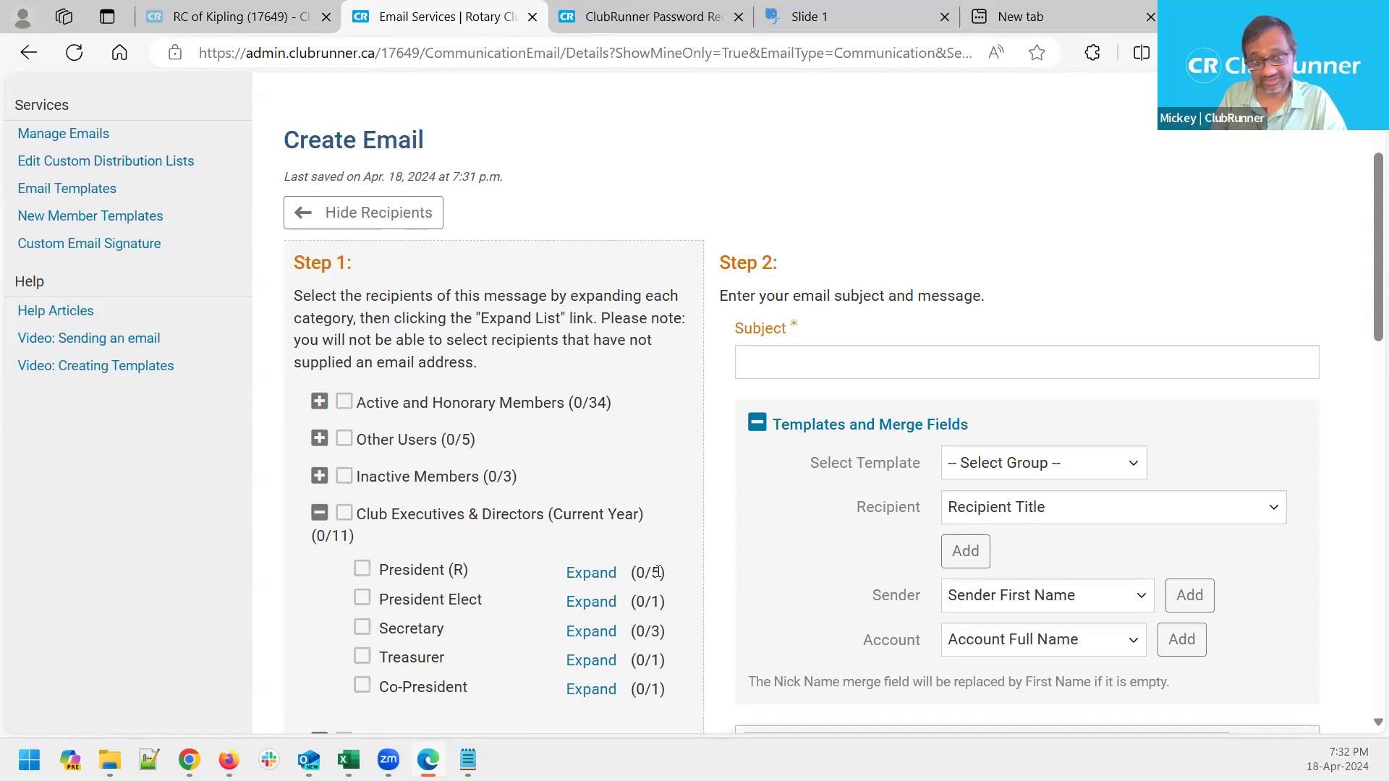
{"action": "left_click_drag", "start_coordinate": [380, 575], "coordinate": [478, 579]}
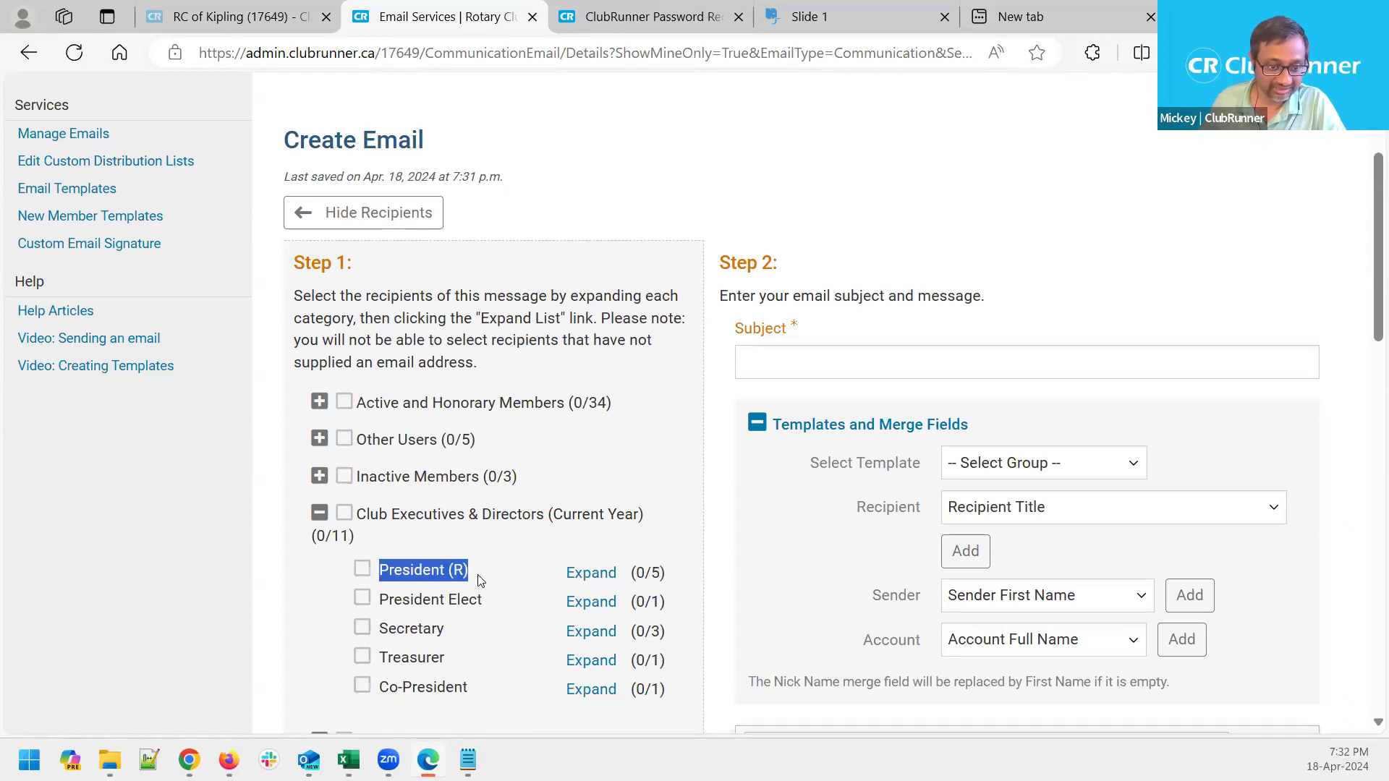
{"action": "left_click_drag", "start_coordinate": [402, 601], "coordinate": [372, 622]}
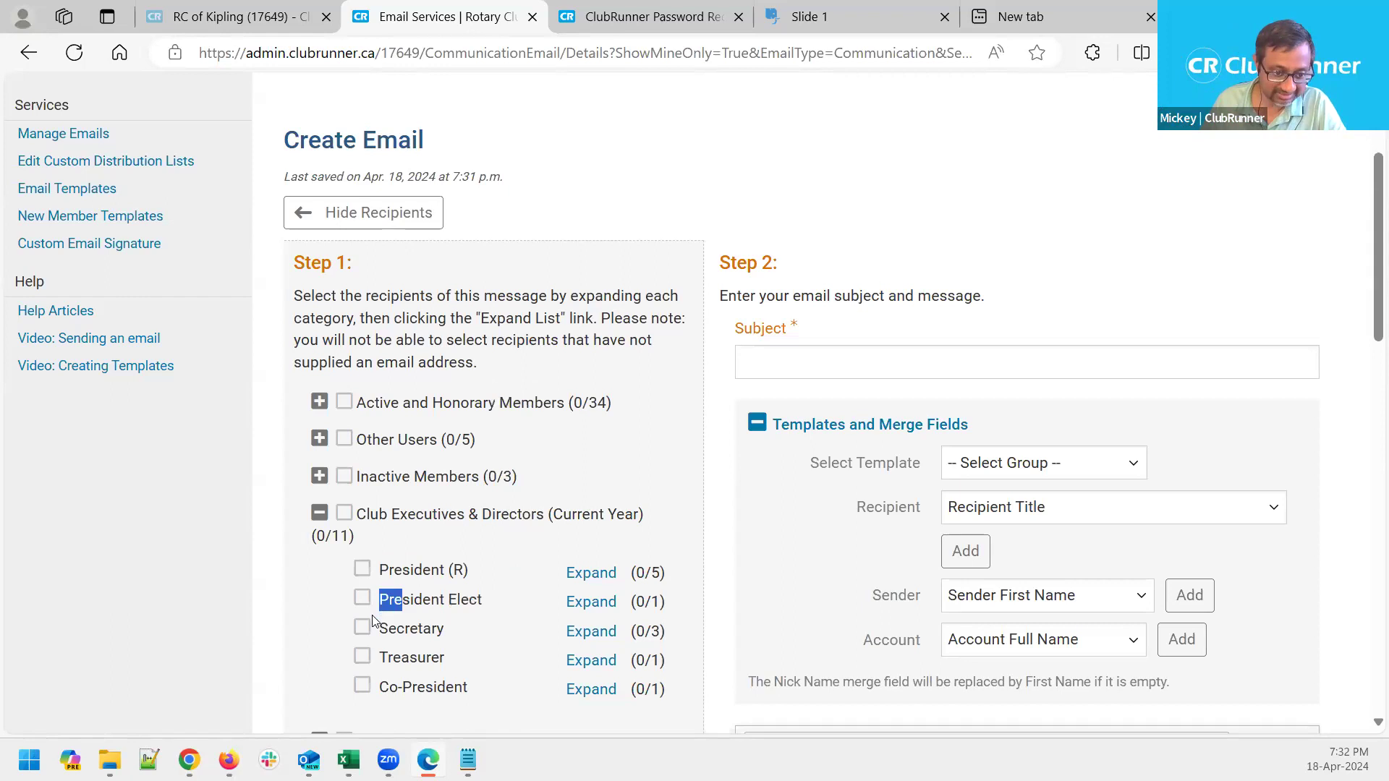
{"action": "left_click", "coordinate": [482, 614]}
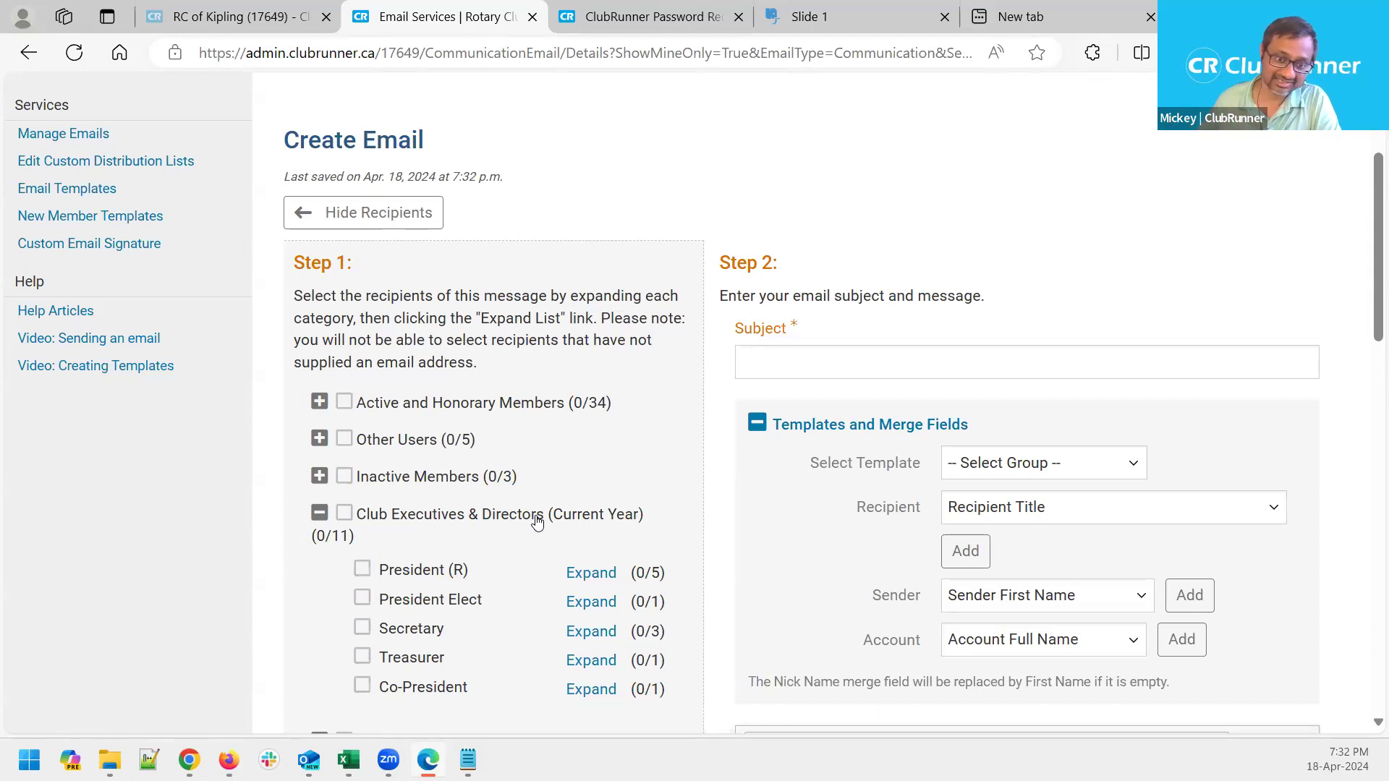
{"action": "left_click_drag", "start_coordinate": [644, 515], "coordinate": [353, 518]}
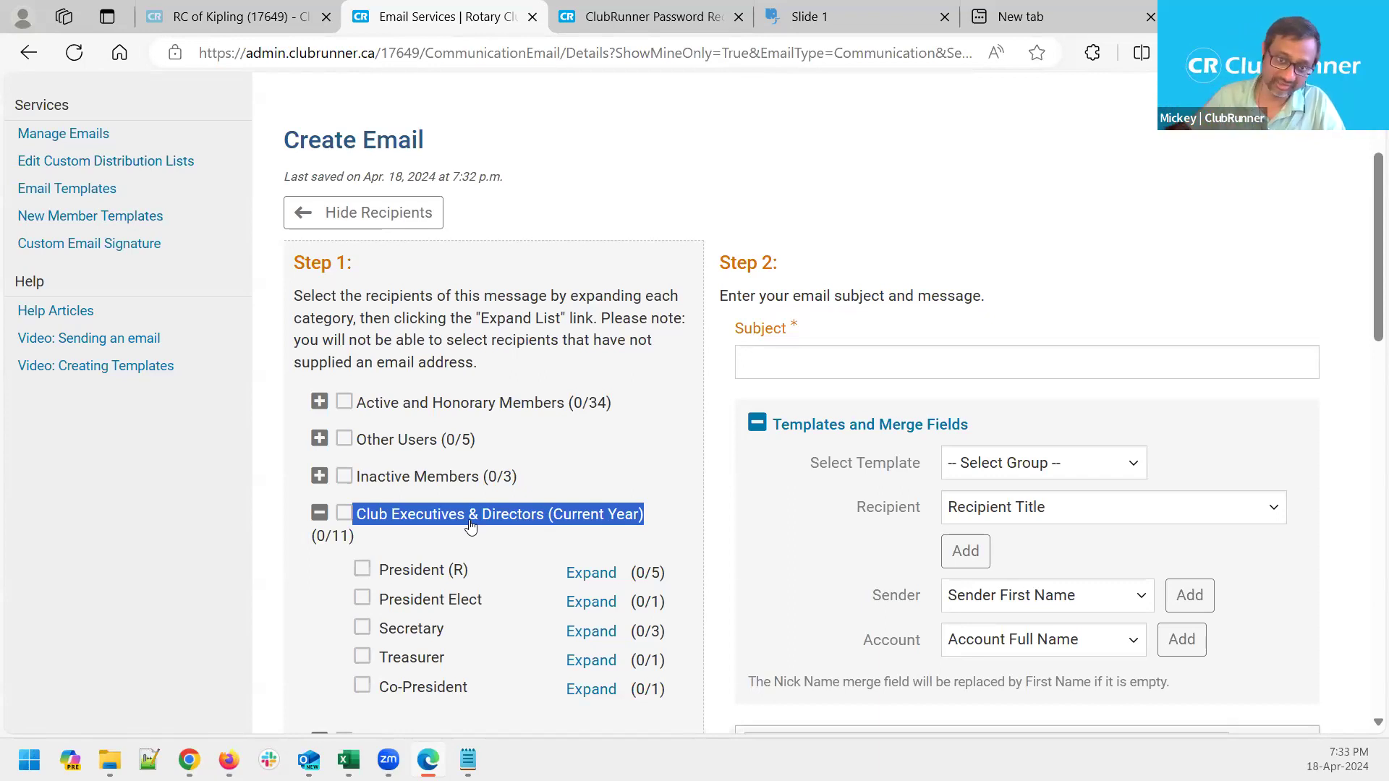
{"action": "left_click", "coordinate": [773, 346]}
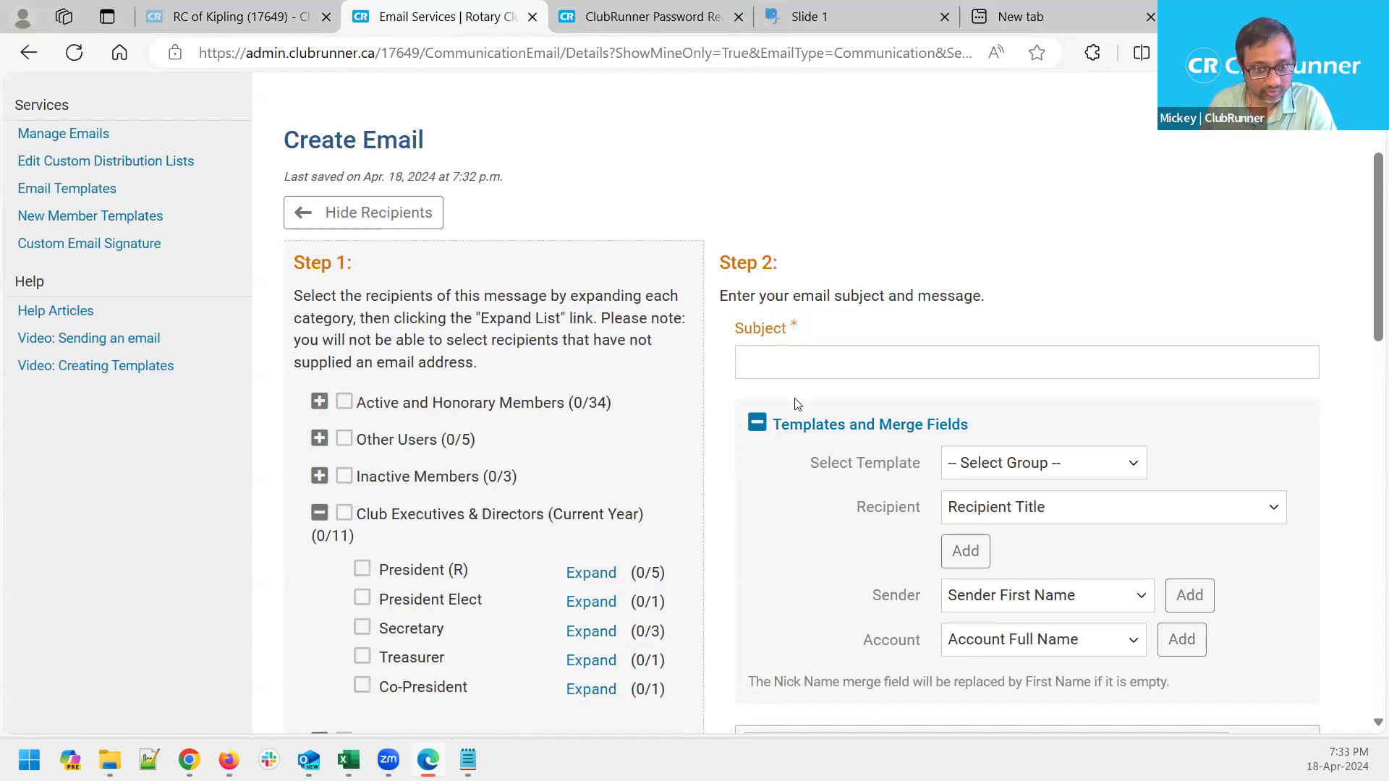
{"action": "scroll", "coordinate": [796, 403], "scroll_direction": "down", "scroll_amount": 3}
{"action": "scroll", "coordinate": [797, 404], "scroll_direction": "up", "scroll_amount": 2}
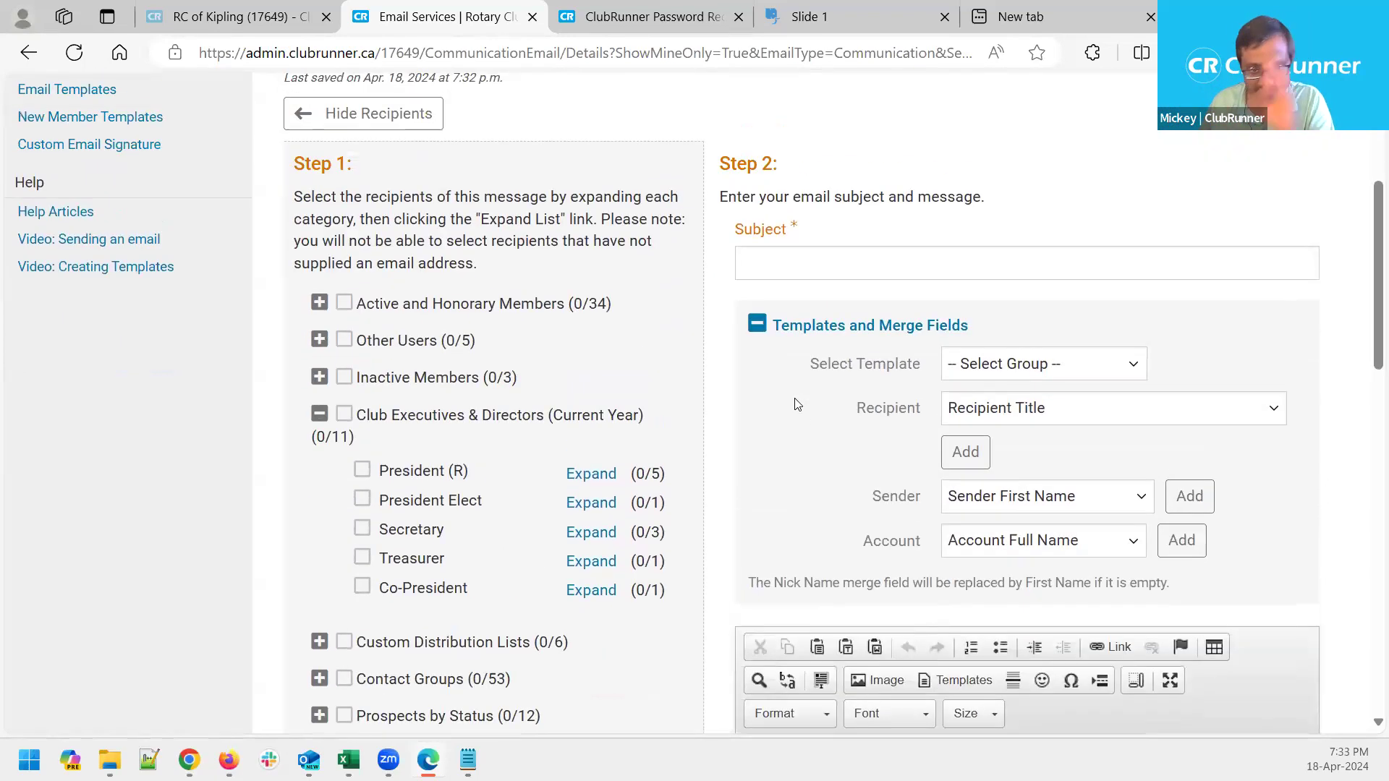
{"action": "left_click", "coordinate": [760, 262]}
{"action": "type", "text": "Test"}
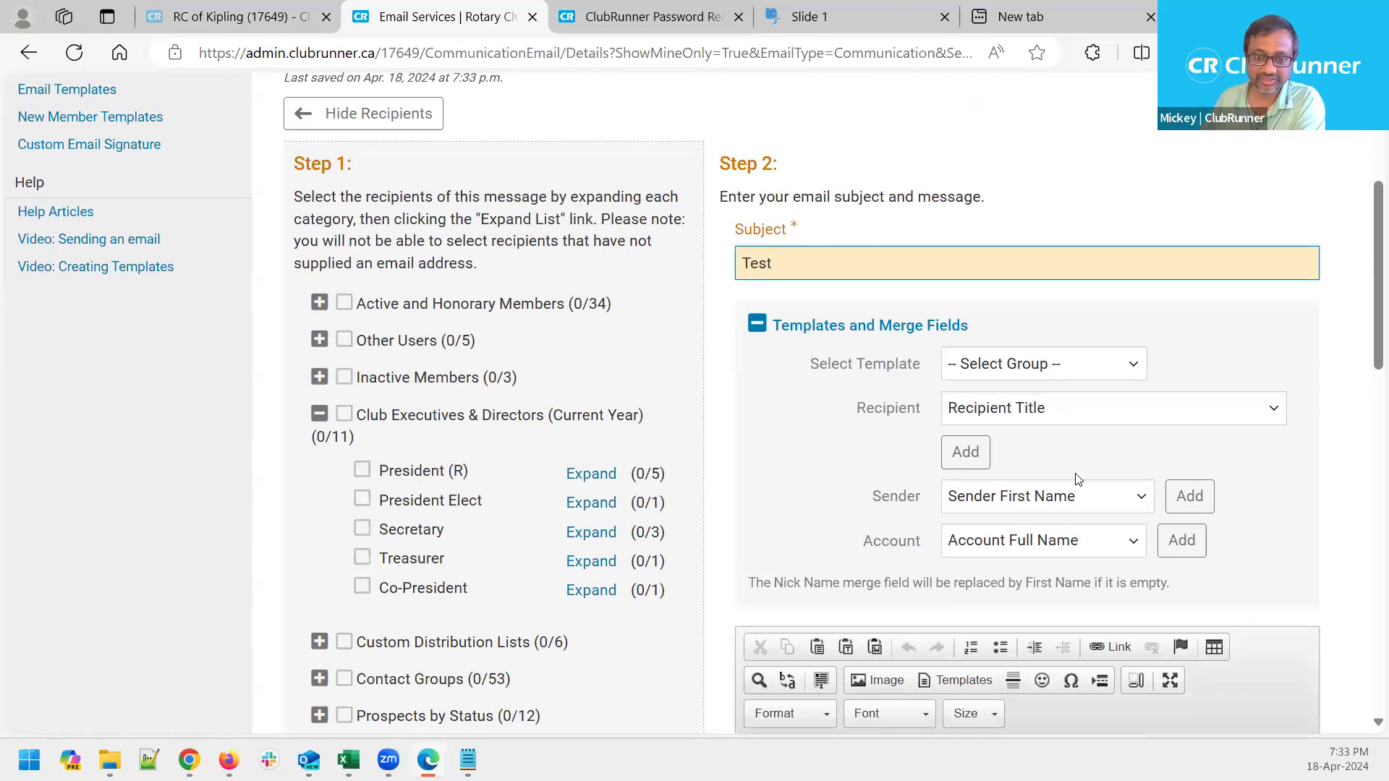
{"action": "left_click", "coordinate": [755, 326]}
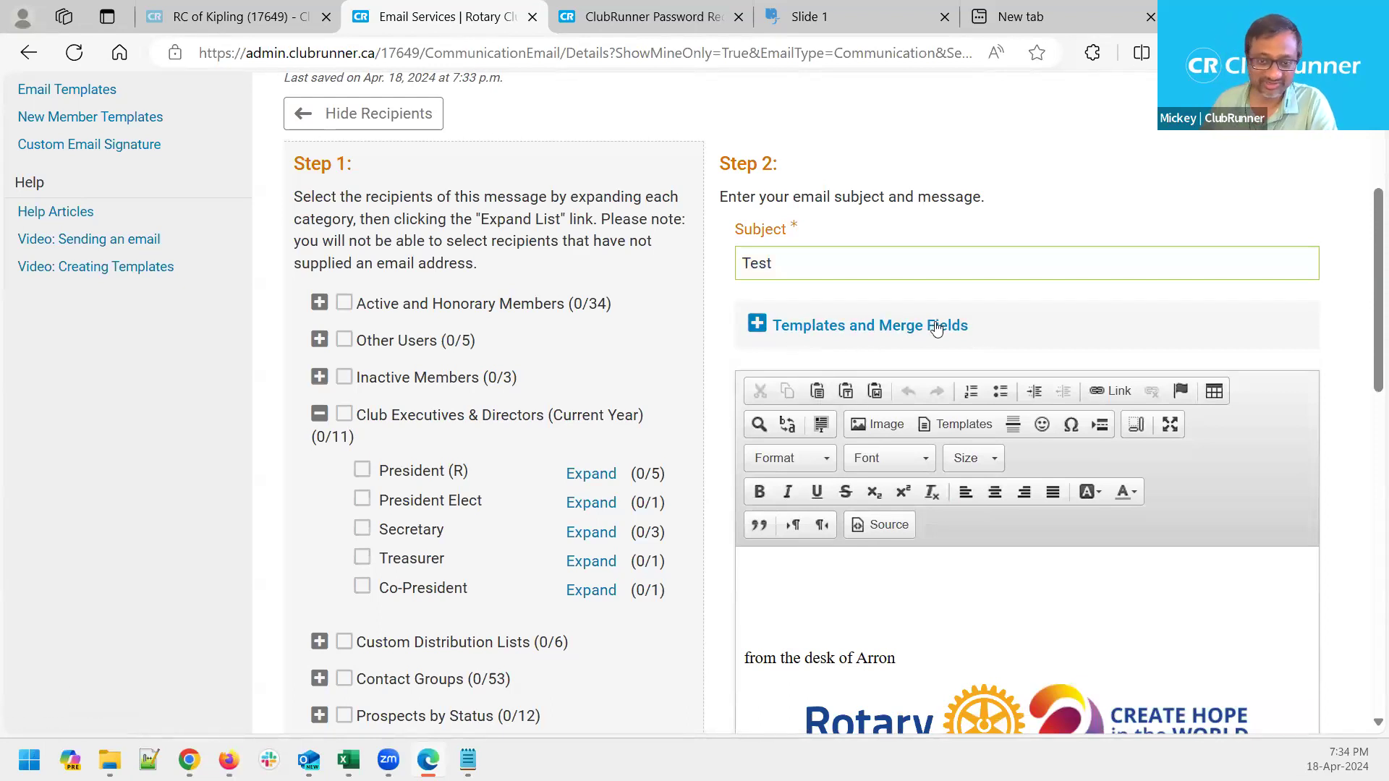
{"action": "left_click", "coordinate": [758, 326]}
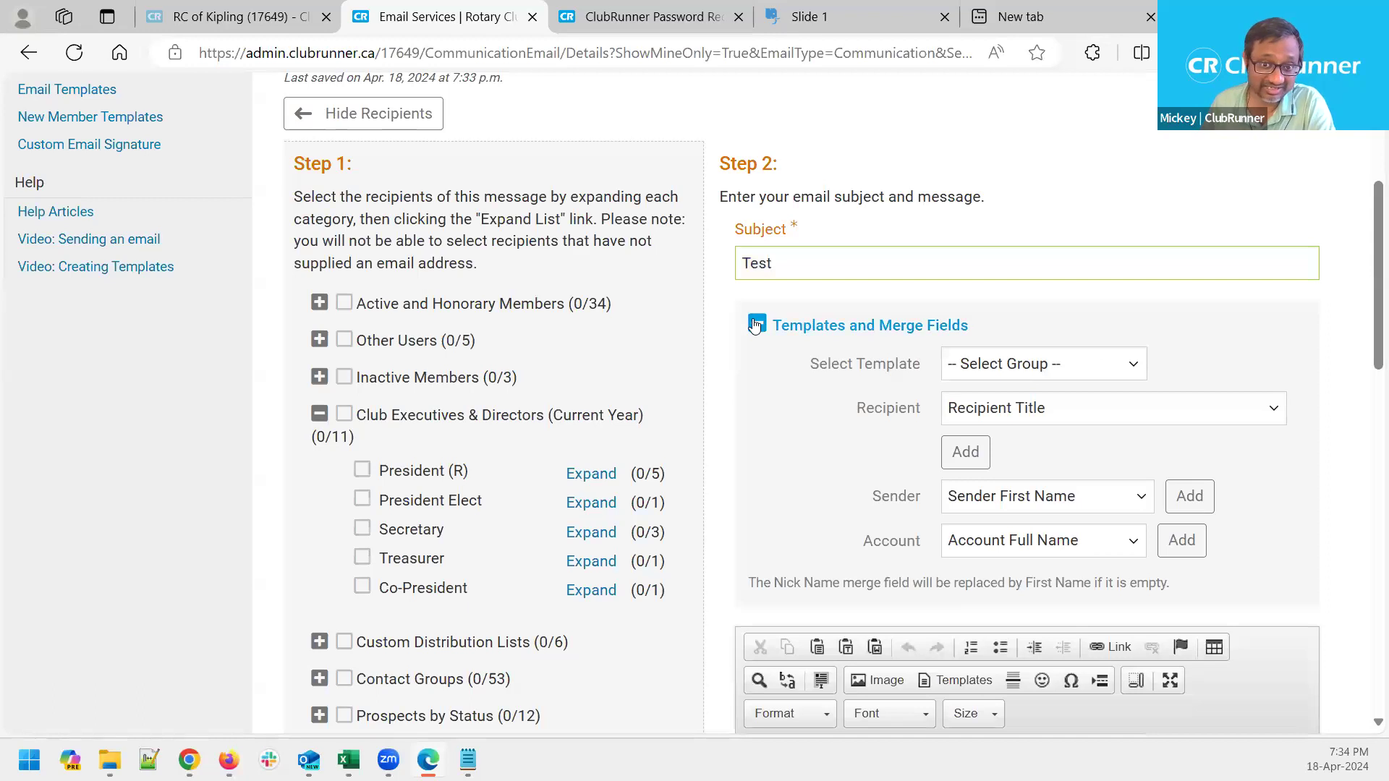
{"action": "left_click", "coordinate": [755, 327]}
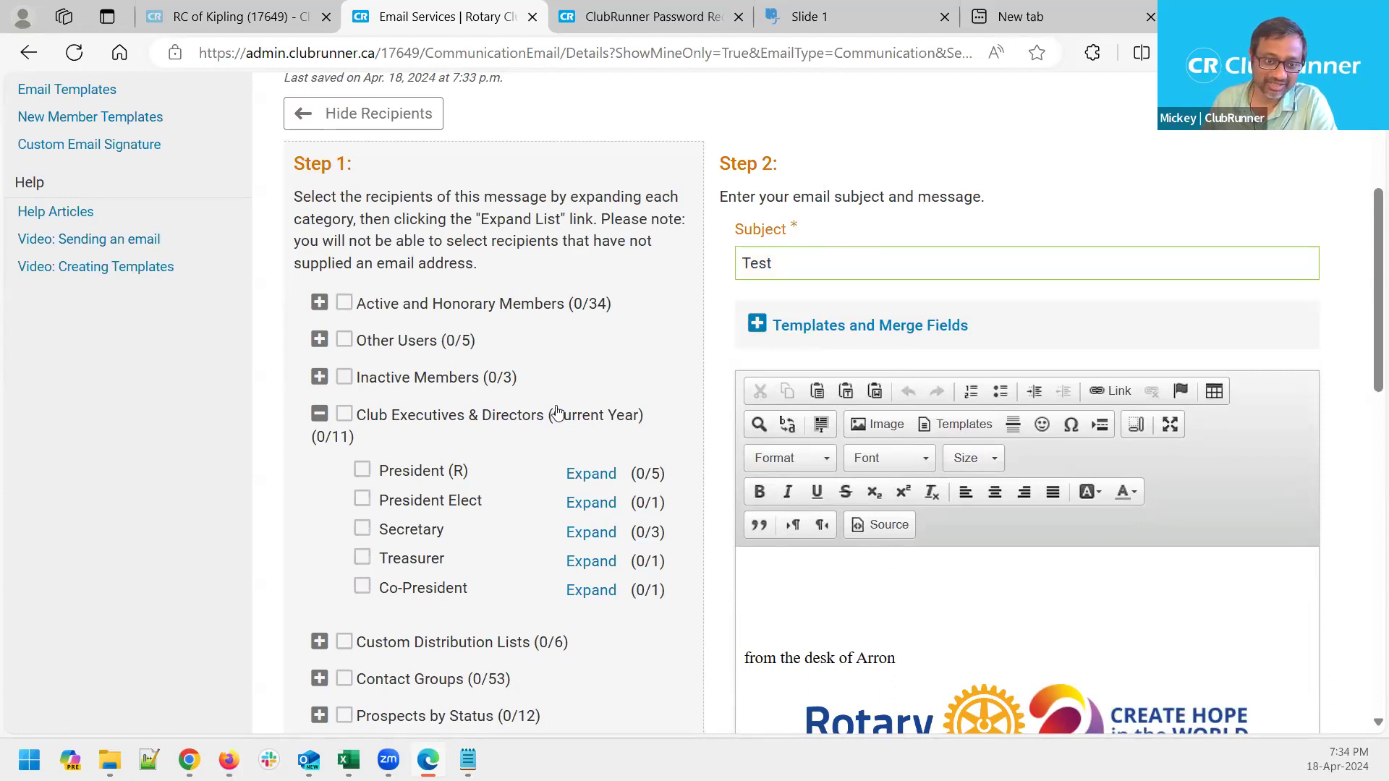
Select all five President (R) recipients so Club Executives & Directors shows 5/11
{"action": "left_click", "coordinate": [597, 483]}
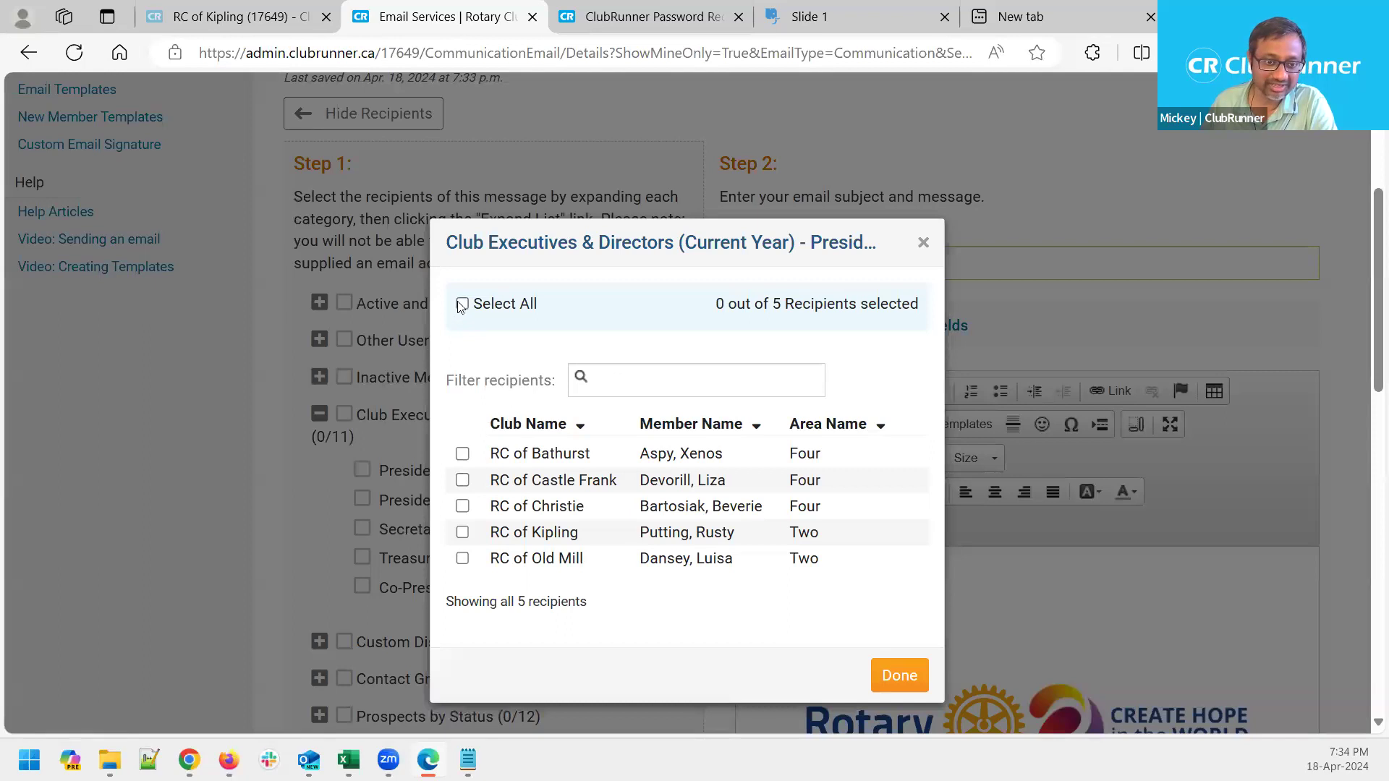
{"action": "left_click", "coordinate": [463, 304]}
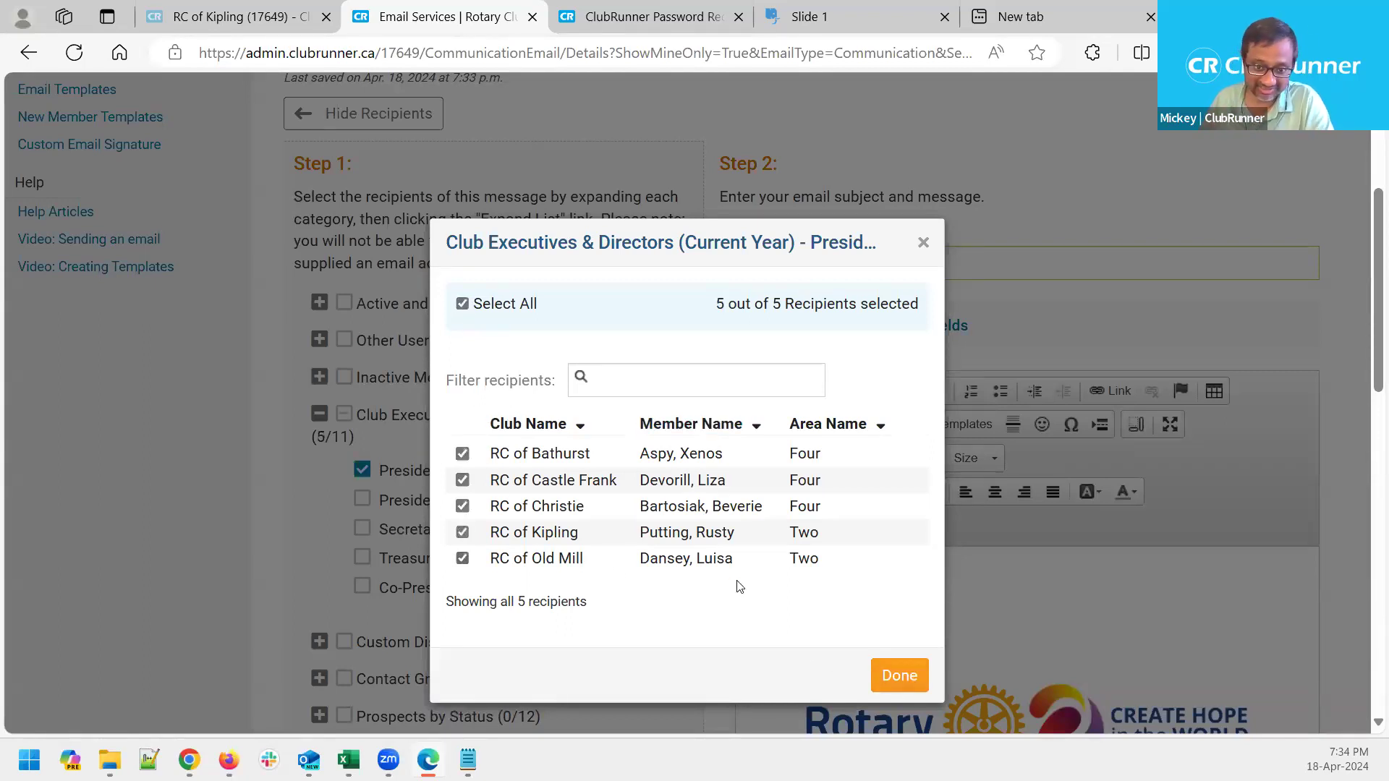
{"action": "left_click", "coordinate": [899, 675]}
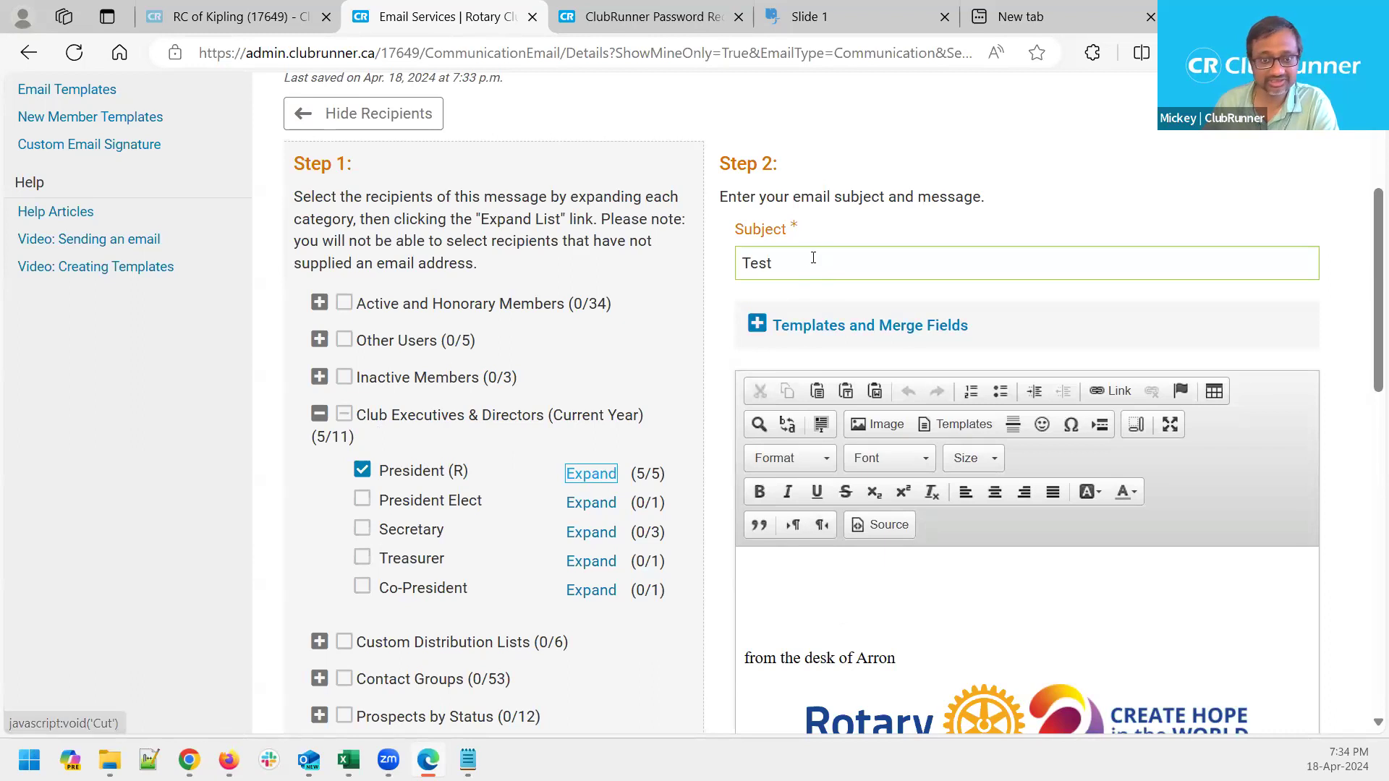
Type 'My email content goes here.' at the top of the message body, above the signature
{"action": "left_click_drag", "start_coordinate": [778, 263], "coordinate": [724, 284]}
{"action": "left_click", "coordinate": [831, 580]}
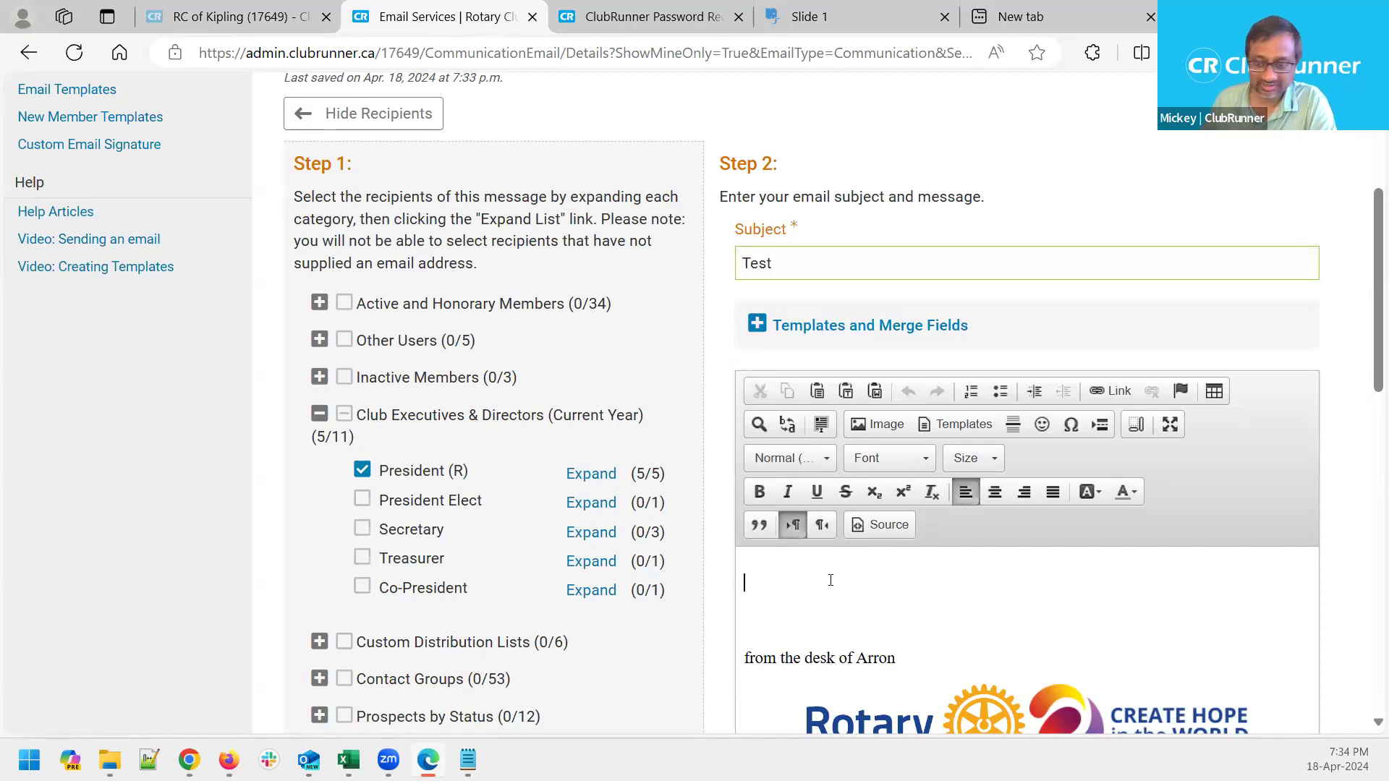
{"action": "type", "text": "My email"}
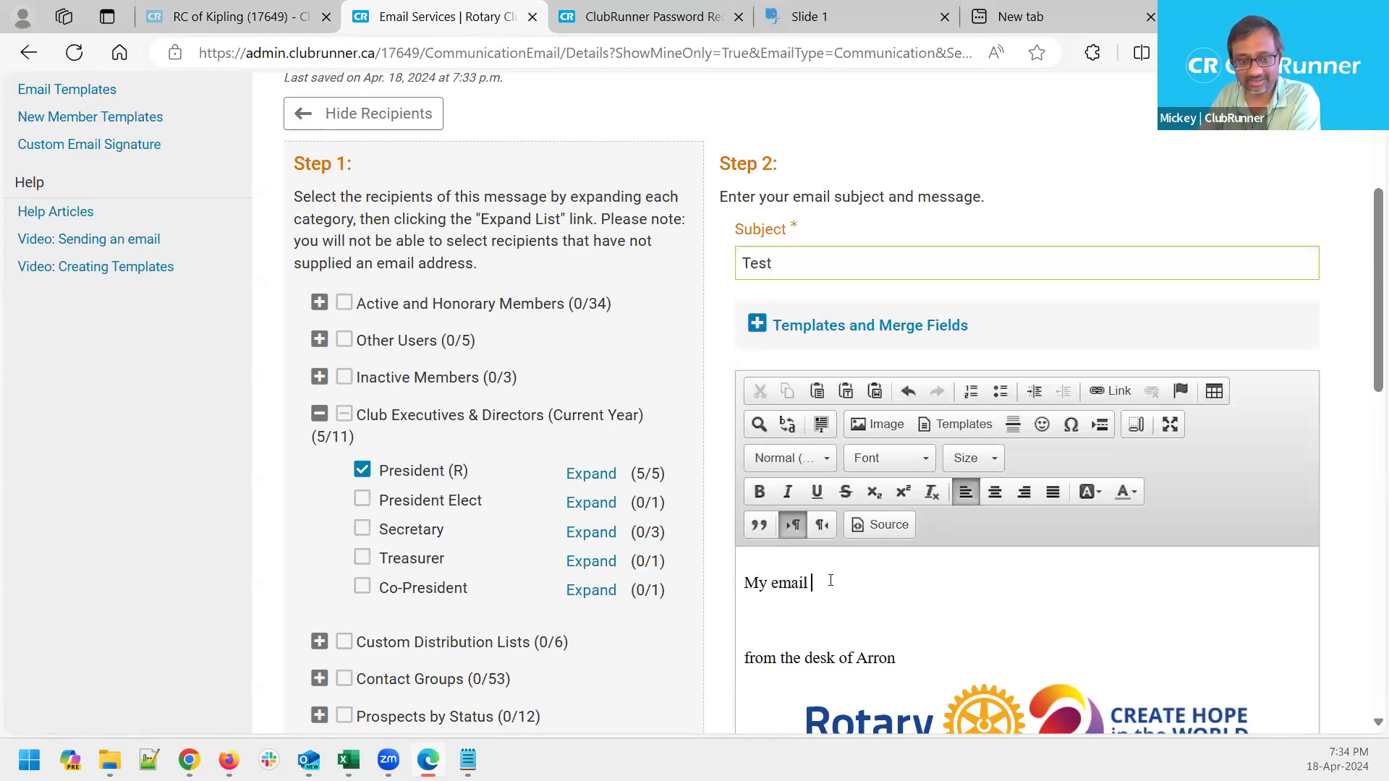
{"action": "type", "text": " content goes here."}
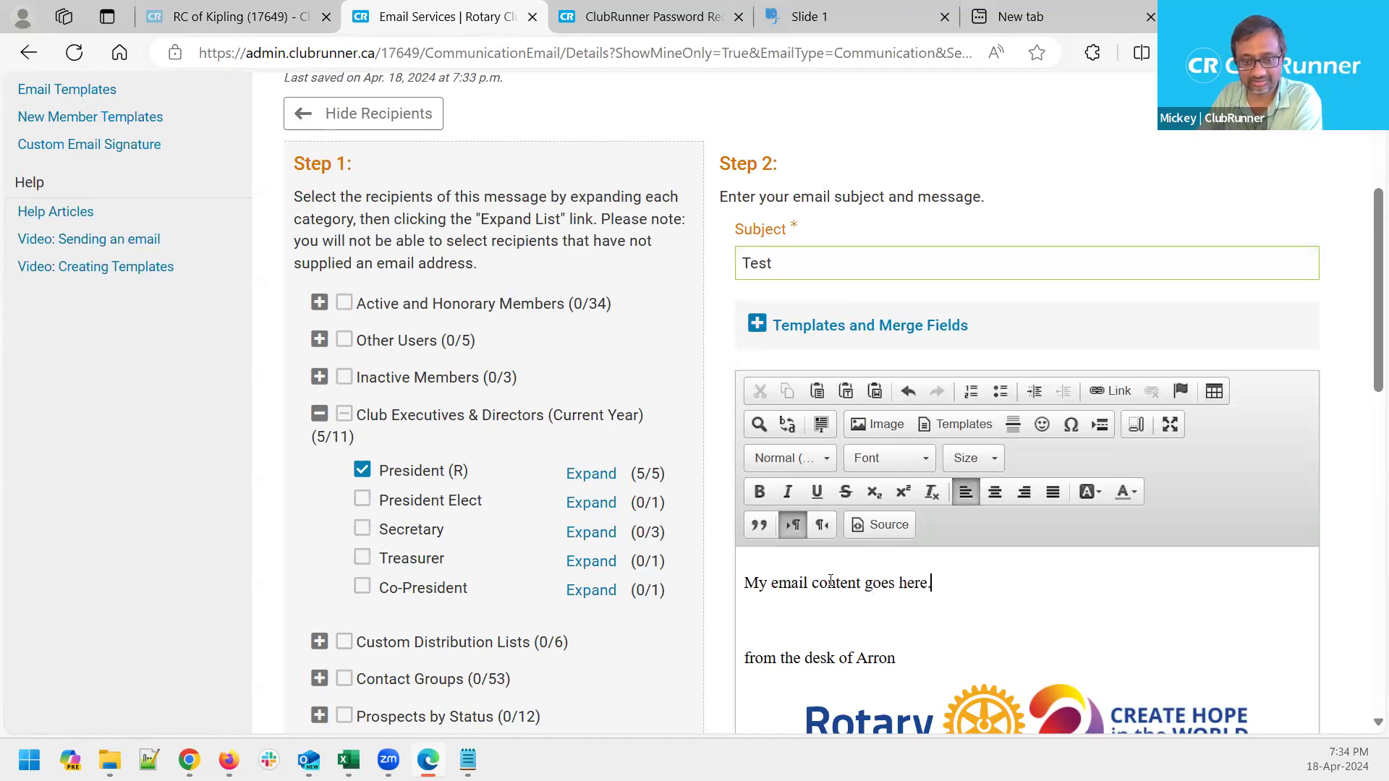
{"action": "scroll", "coordinate": [1059, 575], "scroll_direction": "down", "scroll_amount": 1}
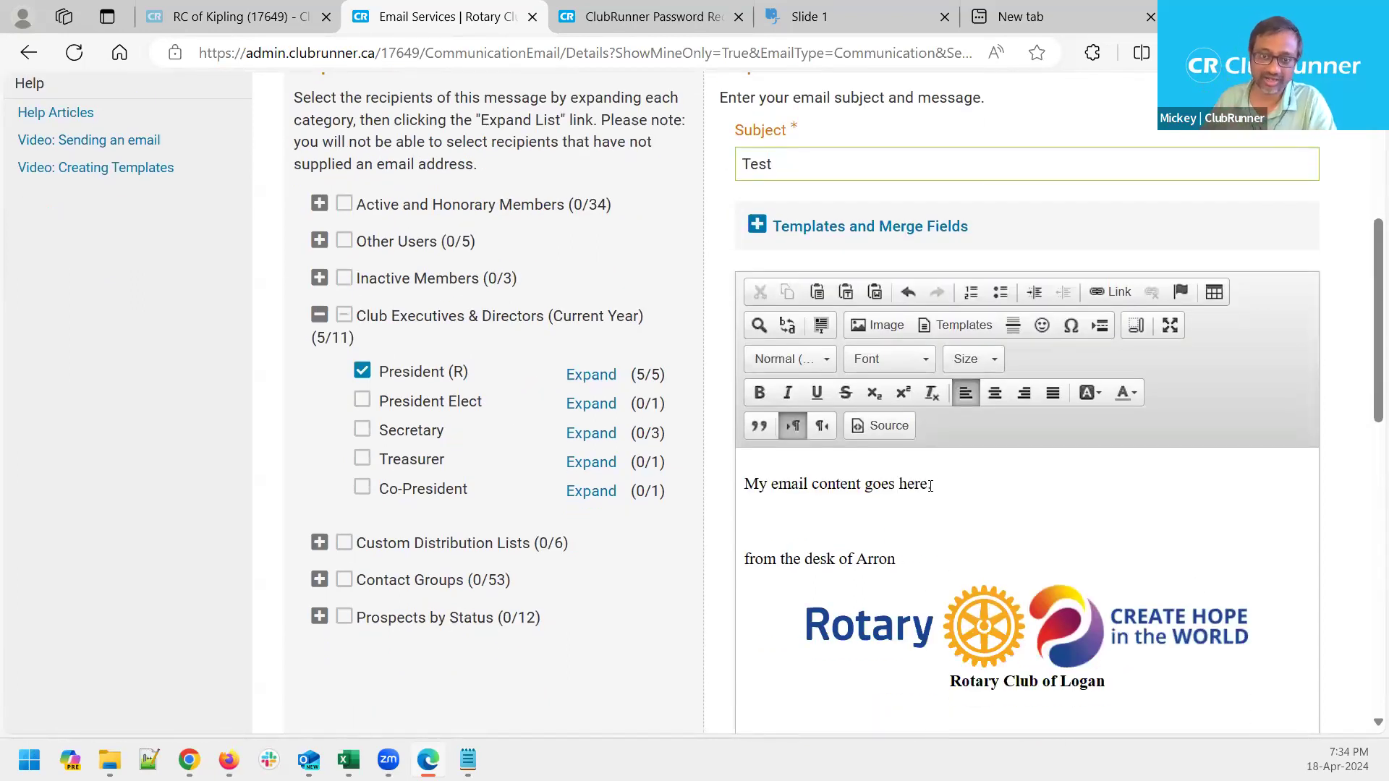
{"action": "scroll", "coordinate": [931, 485], "scroll_direction": "down", "scroll_amount": 6}
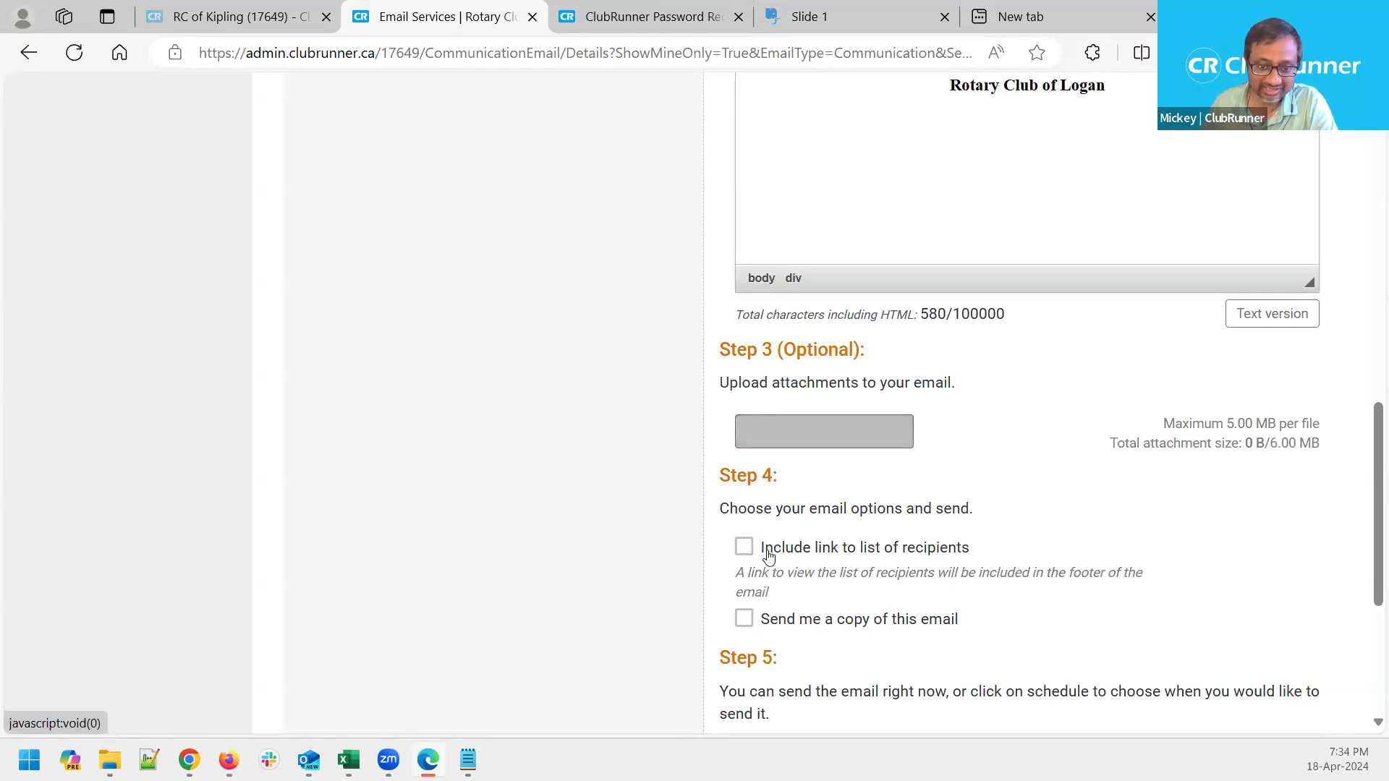
{"action": "scroll", "coordinate": [756, 546], "scroll_direction": "down", "scroll_amount": 1}
{"action": "left_click_drag", "start_coordinate": [794, 378], "coordinate": [717, 378]}
{"action": "left_click", "coordinate": [676, 457]}
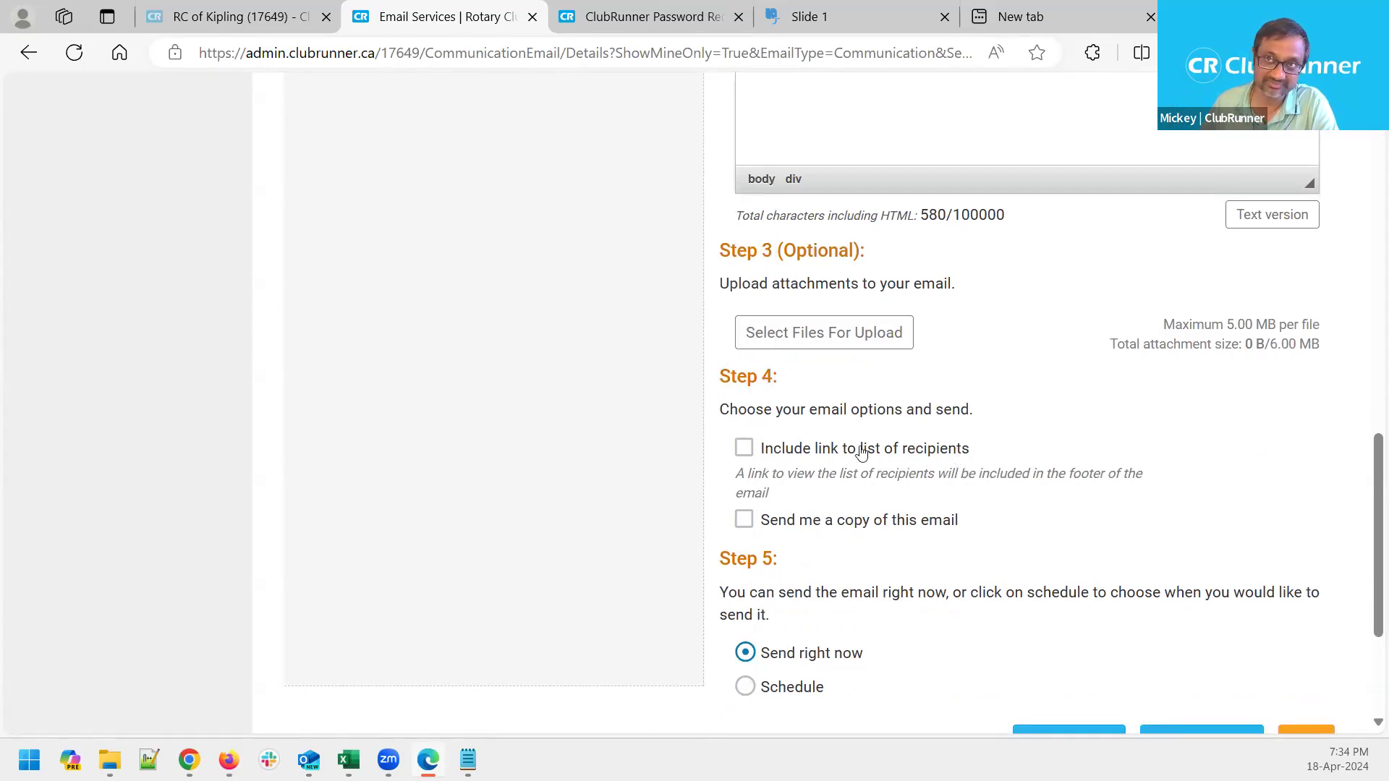
{"action": "left_click", "coordinate": [745, 448]}
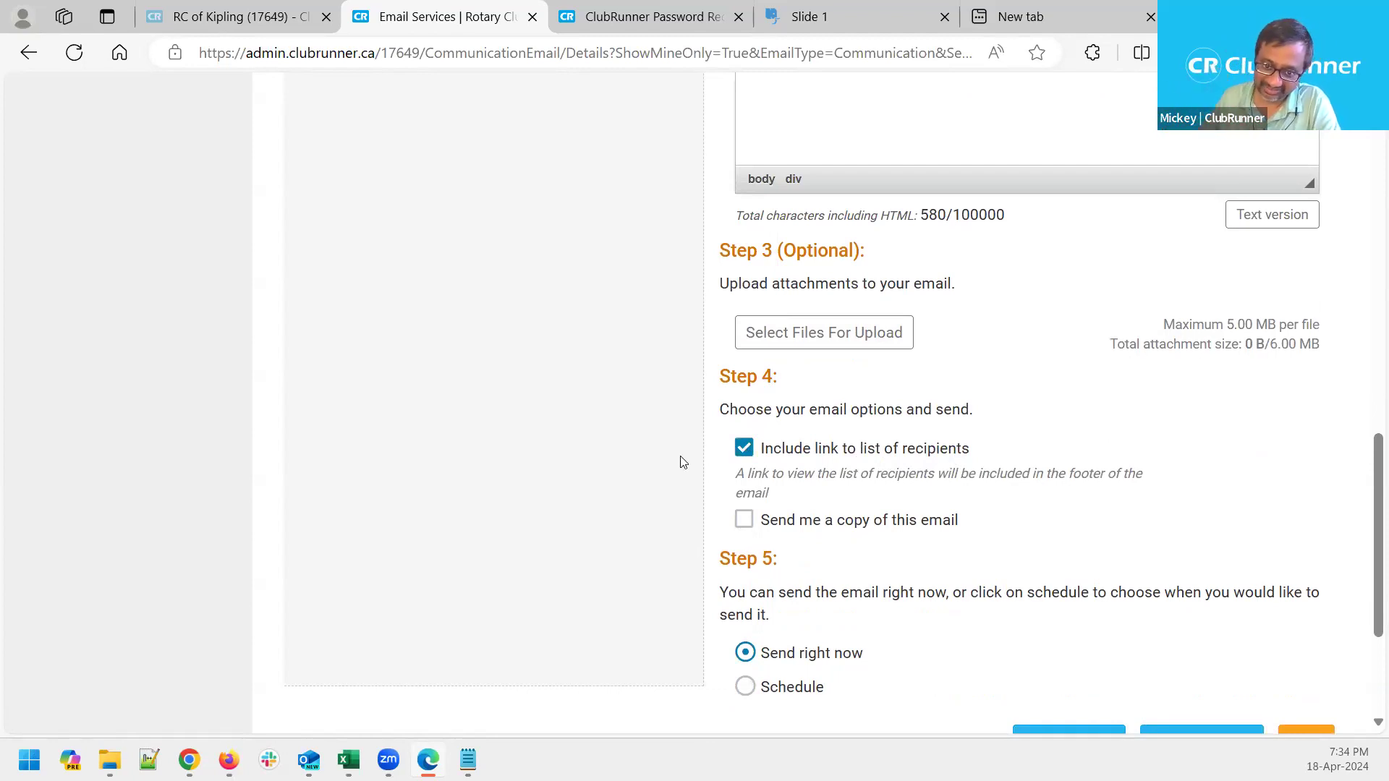
{"action": "left_click", "coordinate": [745, 448]}
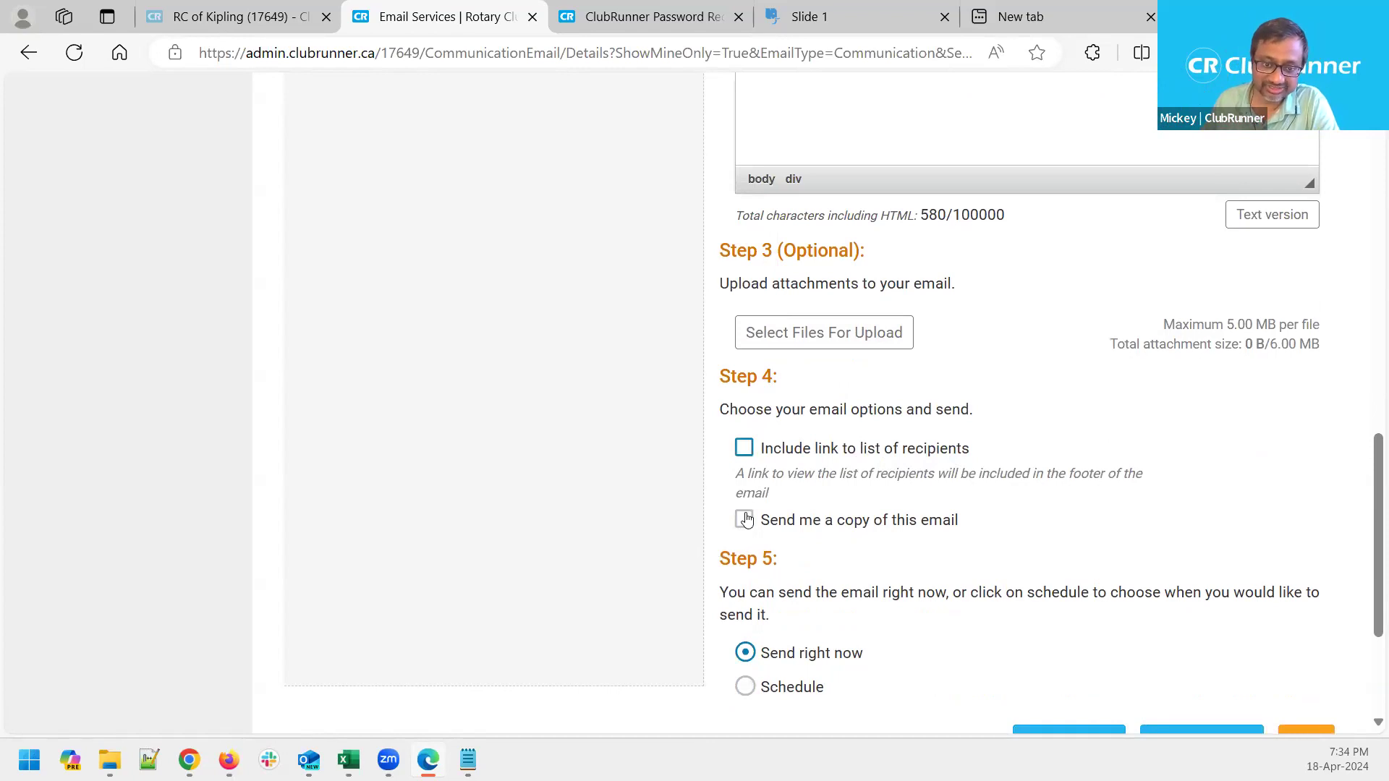
{"action": "left_click", "coordinate": [743, 519]}
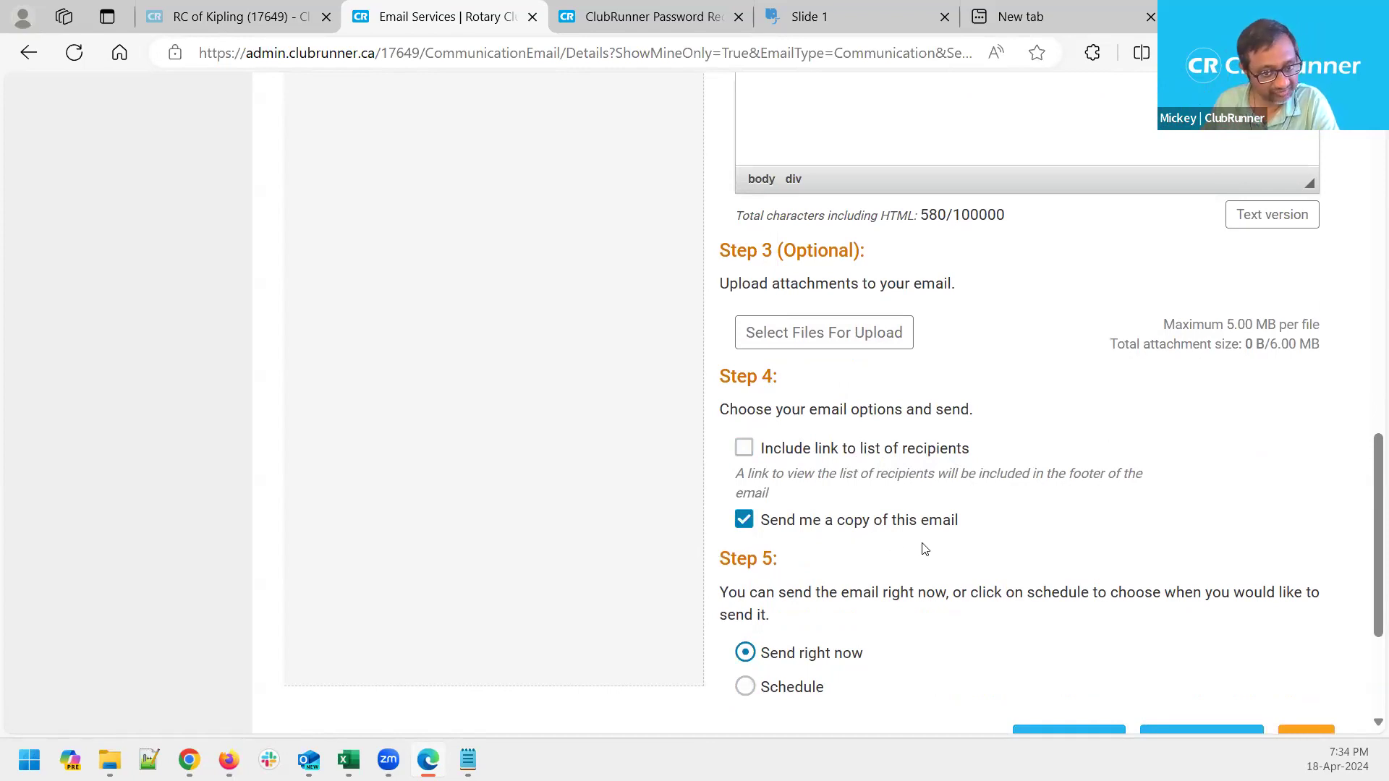
{"action": "left_click", "coordinate": [744, 519]}
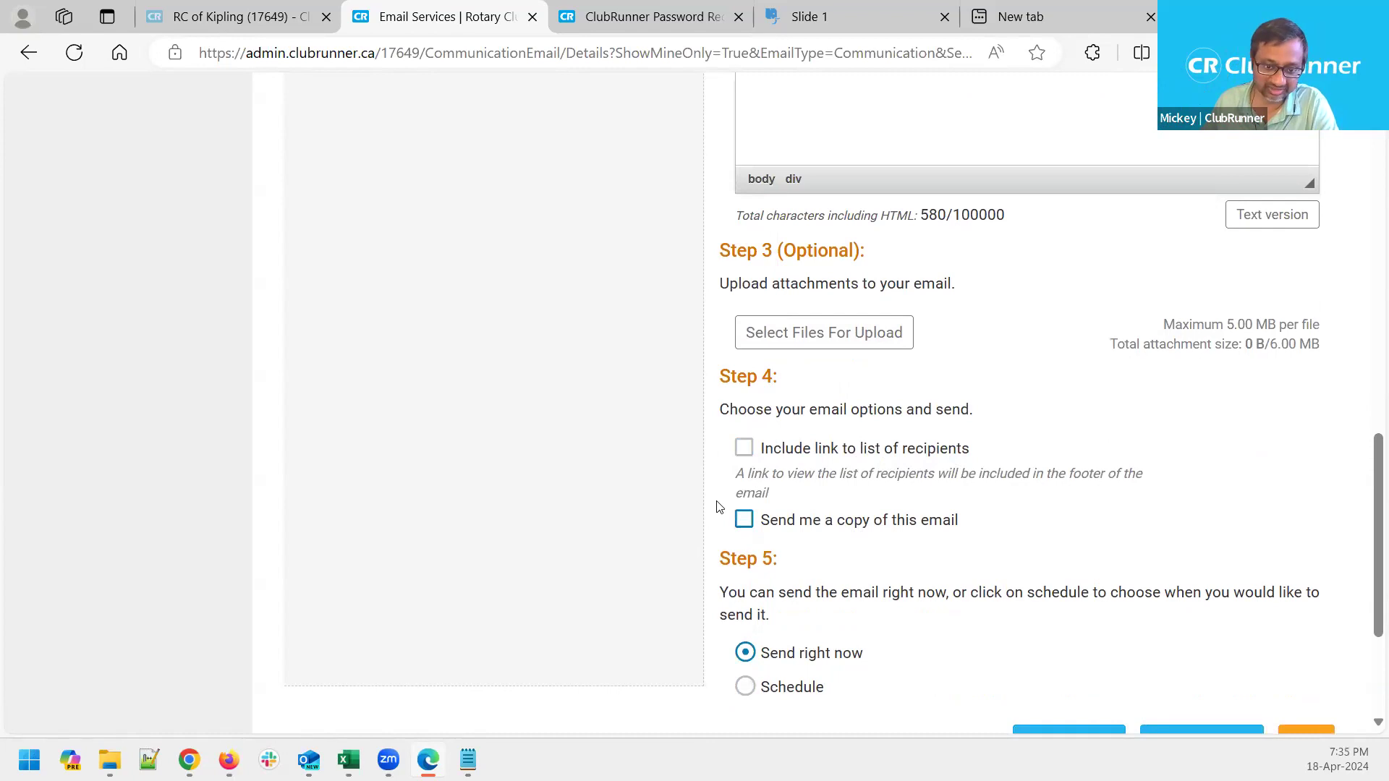
{"action": "scroll", "coordinate": [717, 506], "scroll_direction": "down", "scroll_amount": 2}
{"action": "left_click_drag", "start_coordinate": [780, 467], "coordinate": [726, 469]}
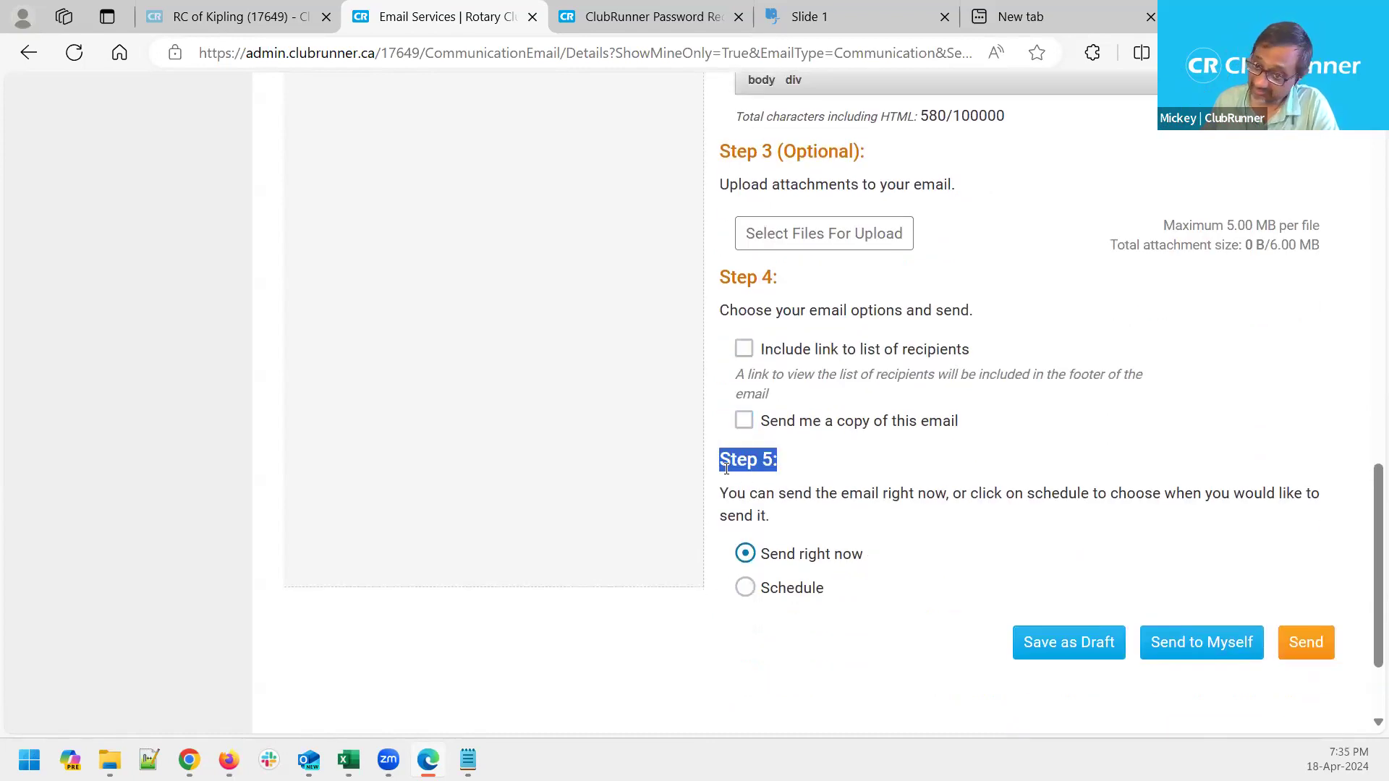
{"action": "left_click", "coordinate": [705, 485]}
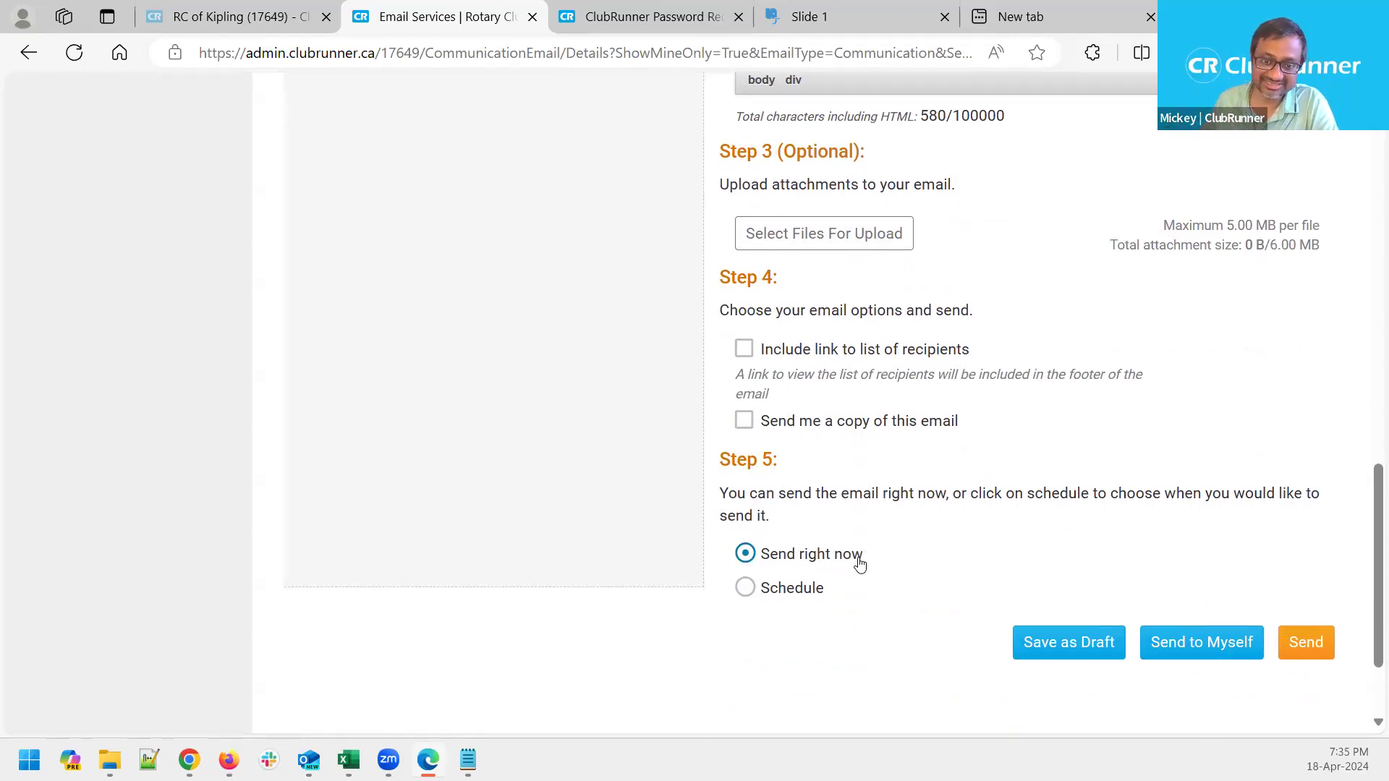
{"action": "left_click_drag", "start_coordinate": [862, 558], "coordinate": [761, 566]}
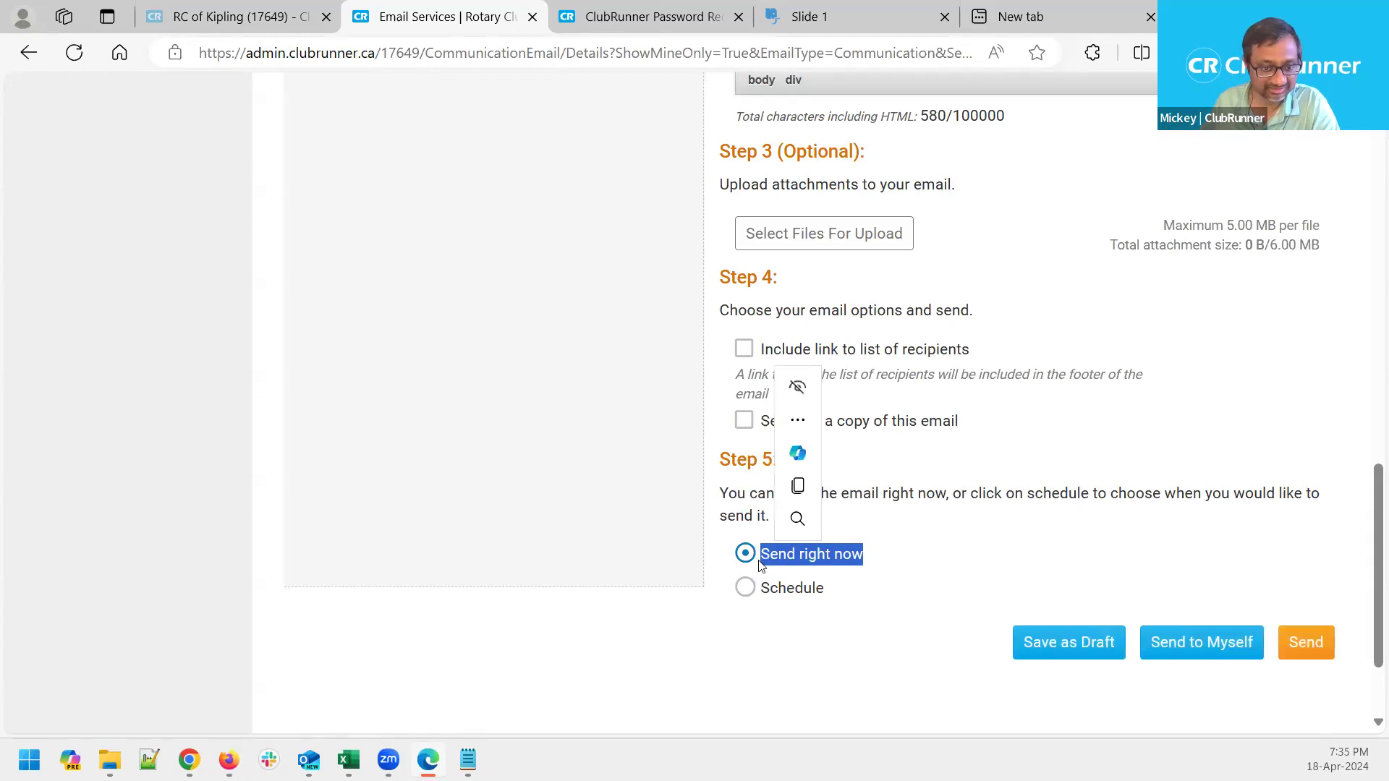
{"action": "left_click", "coordinate": [677, 562]}
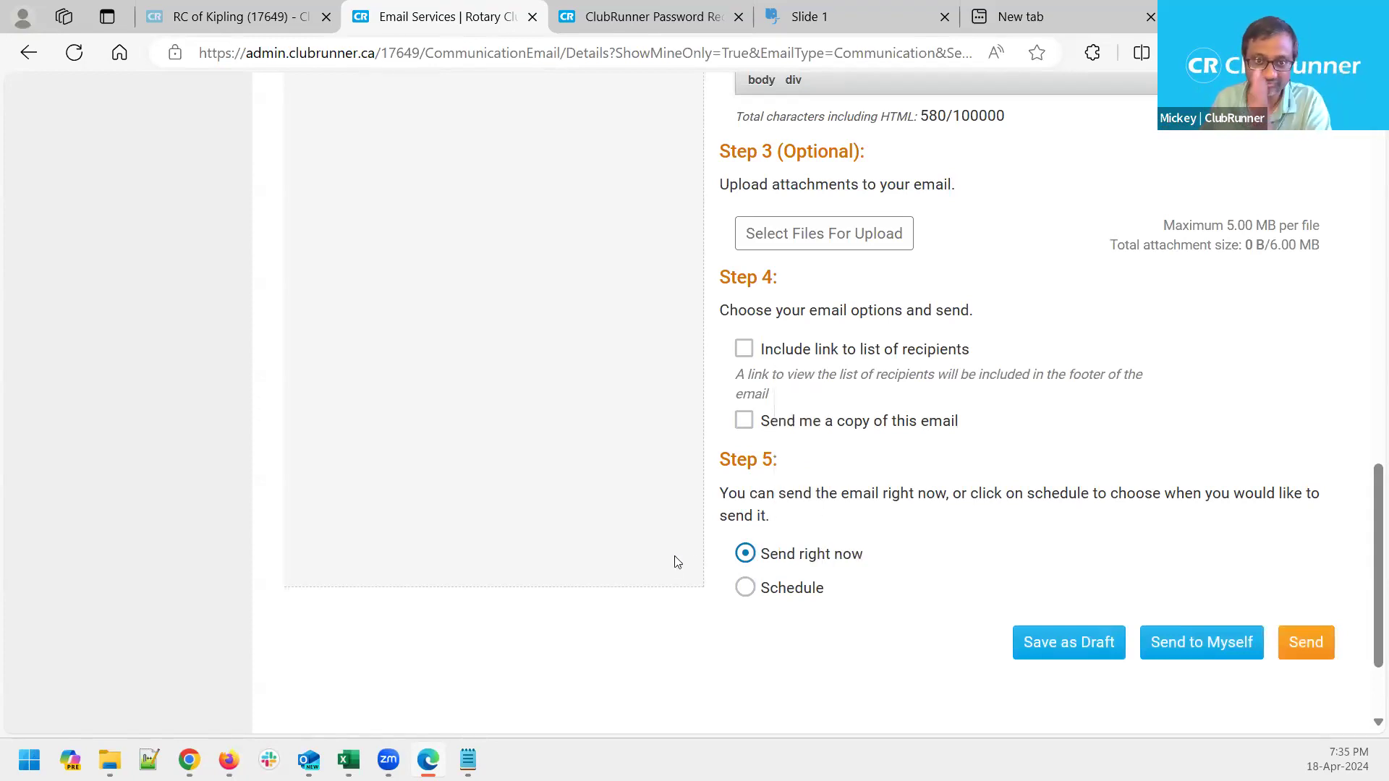
Switch delivery to Schedule with send date Apr 20, 2024 and time 06:00 AM
{"action": "left_click", "coordinate": [747, 587]}
{"action": "scroll", "coordinate": [953, 570], "scroll_direction": "down", "scroll_amount": 2}
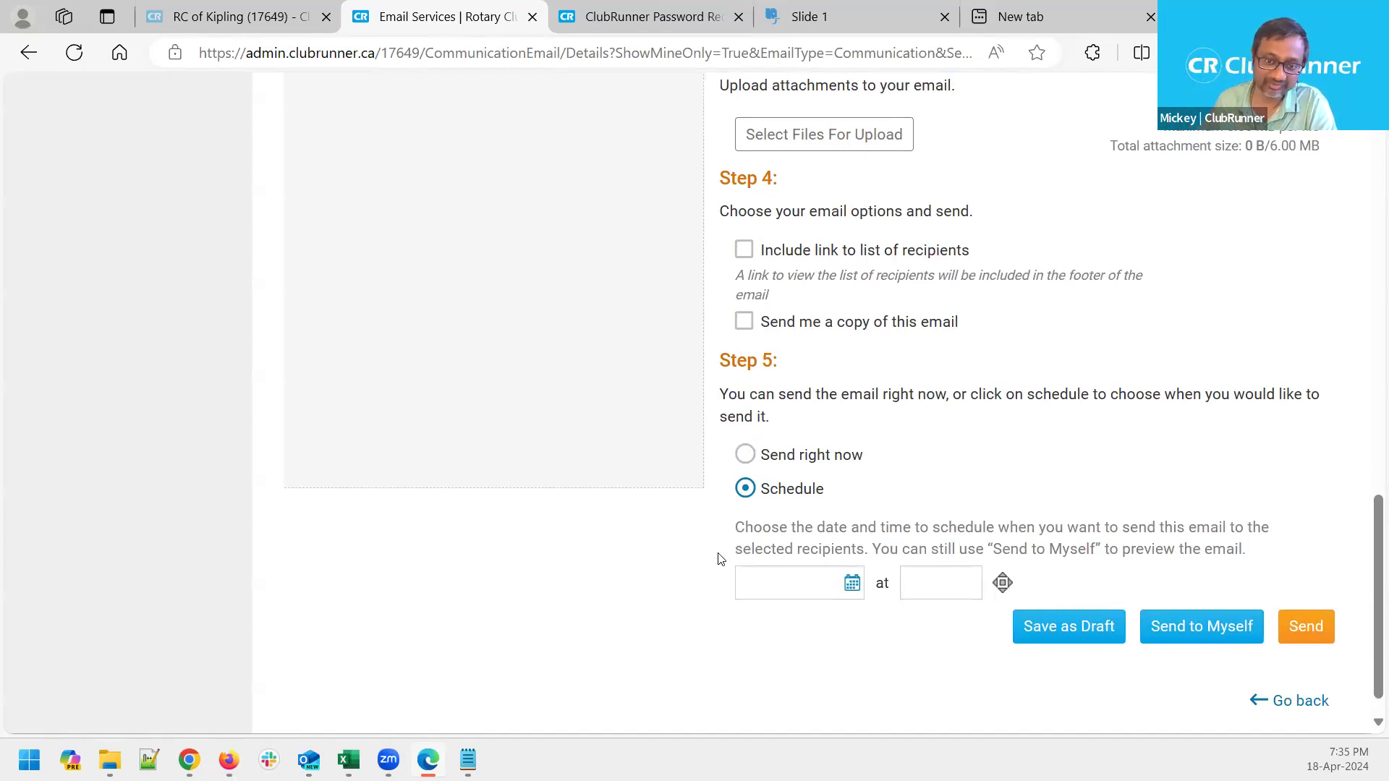
{"action": "left_click", "coordinate": [798, 581]}
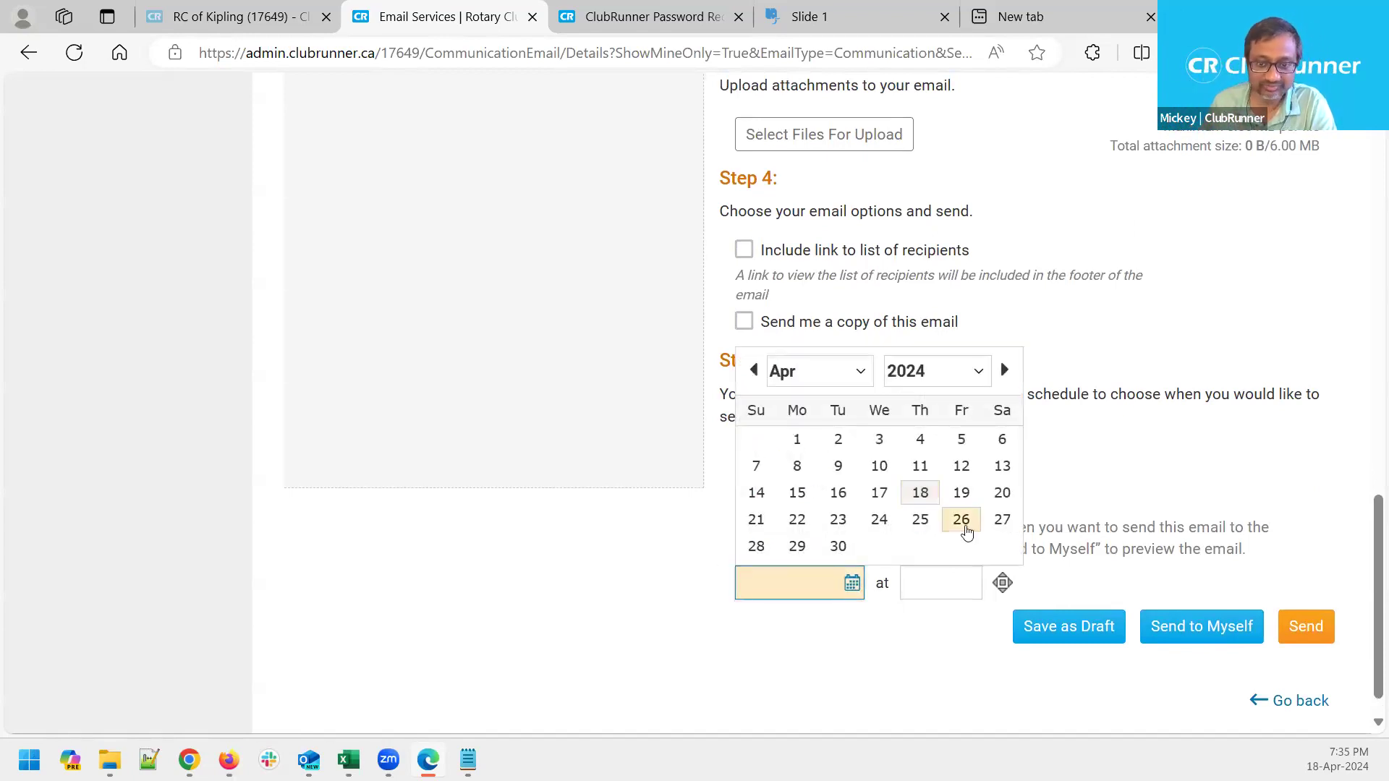
{"action": "left_click", "coordinate": [1001, 493]}
{"action": "left_click", "coordinate": [934, 587]}
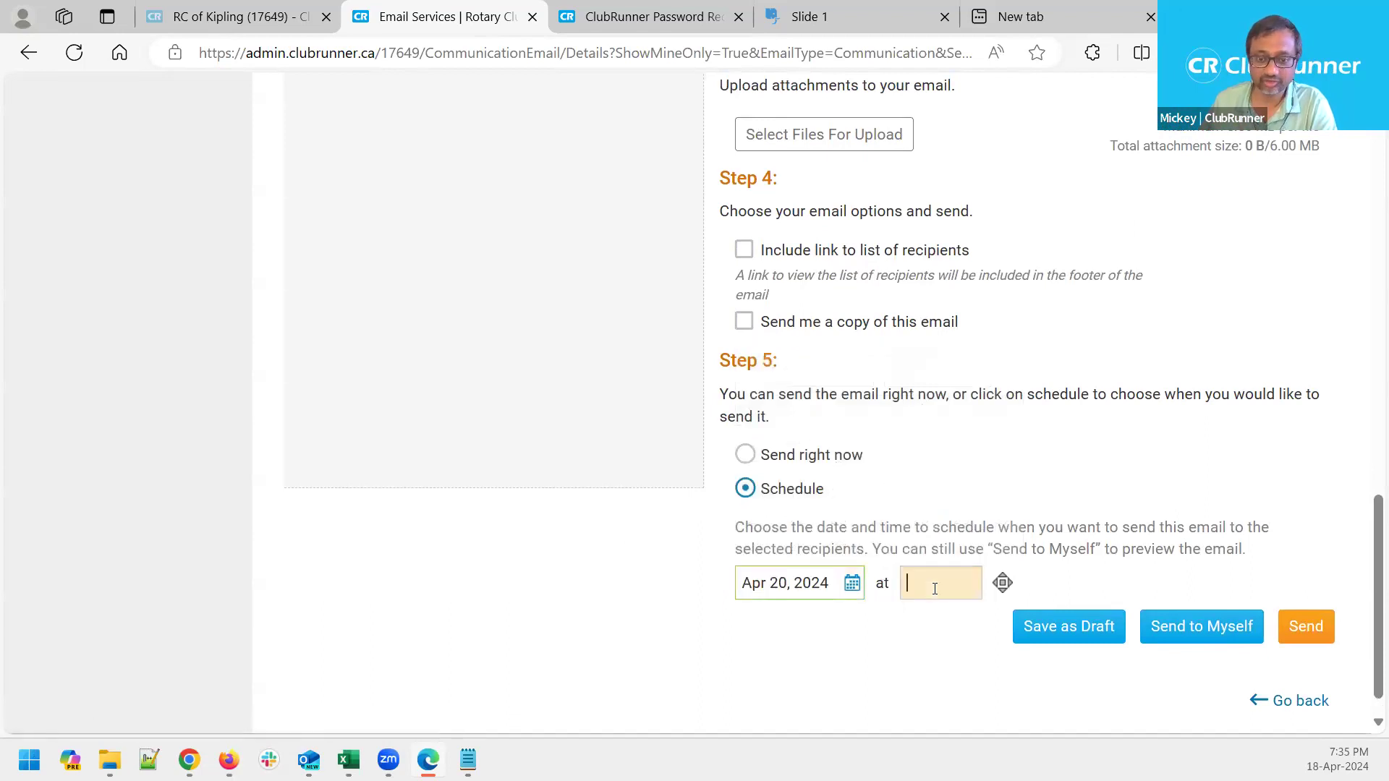
{"action": "left_click", "coordinate": [934, 588]}
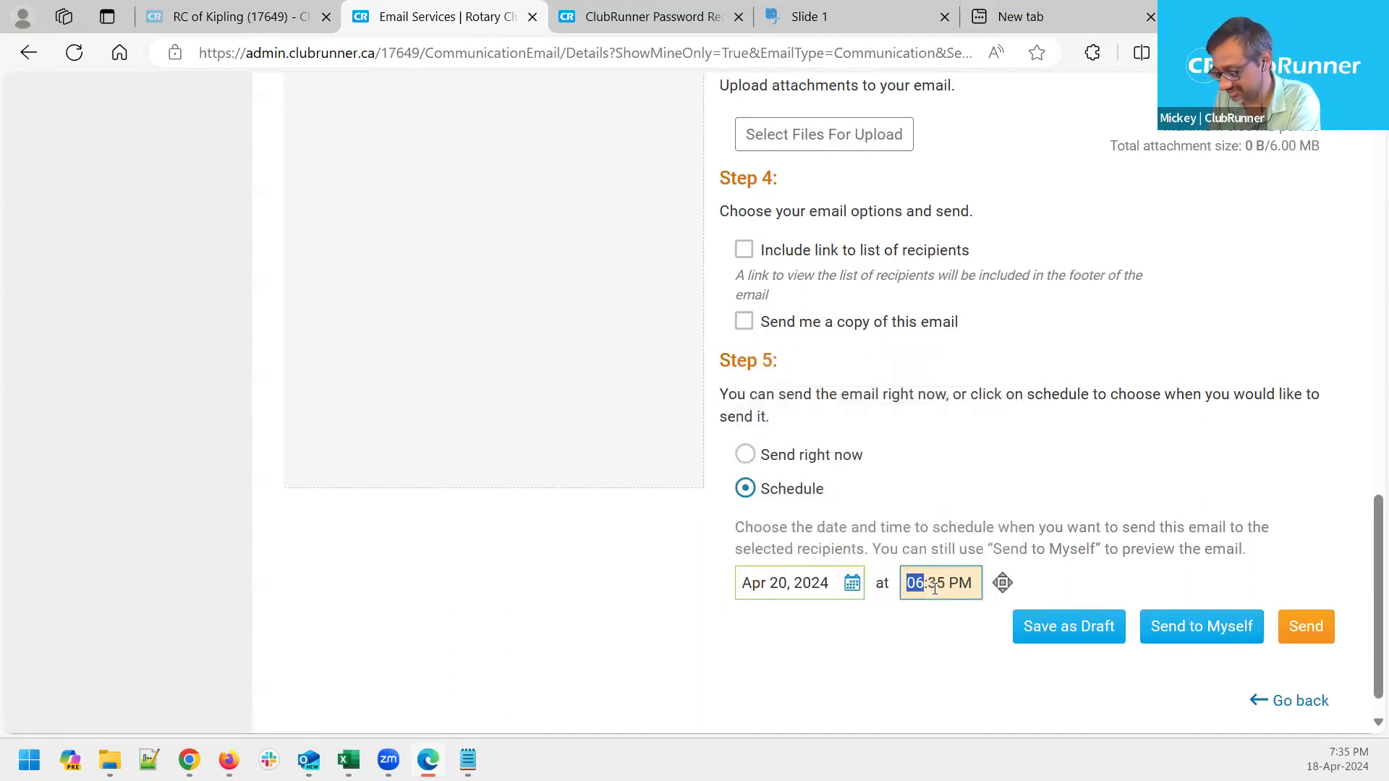
{"action": "left_click", "coordinate": [934, 588]}
{"action": "type", "text": "00"}
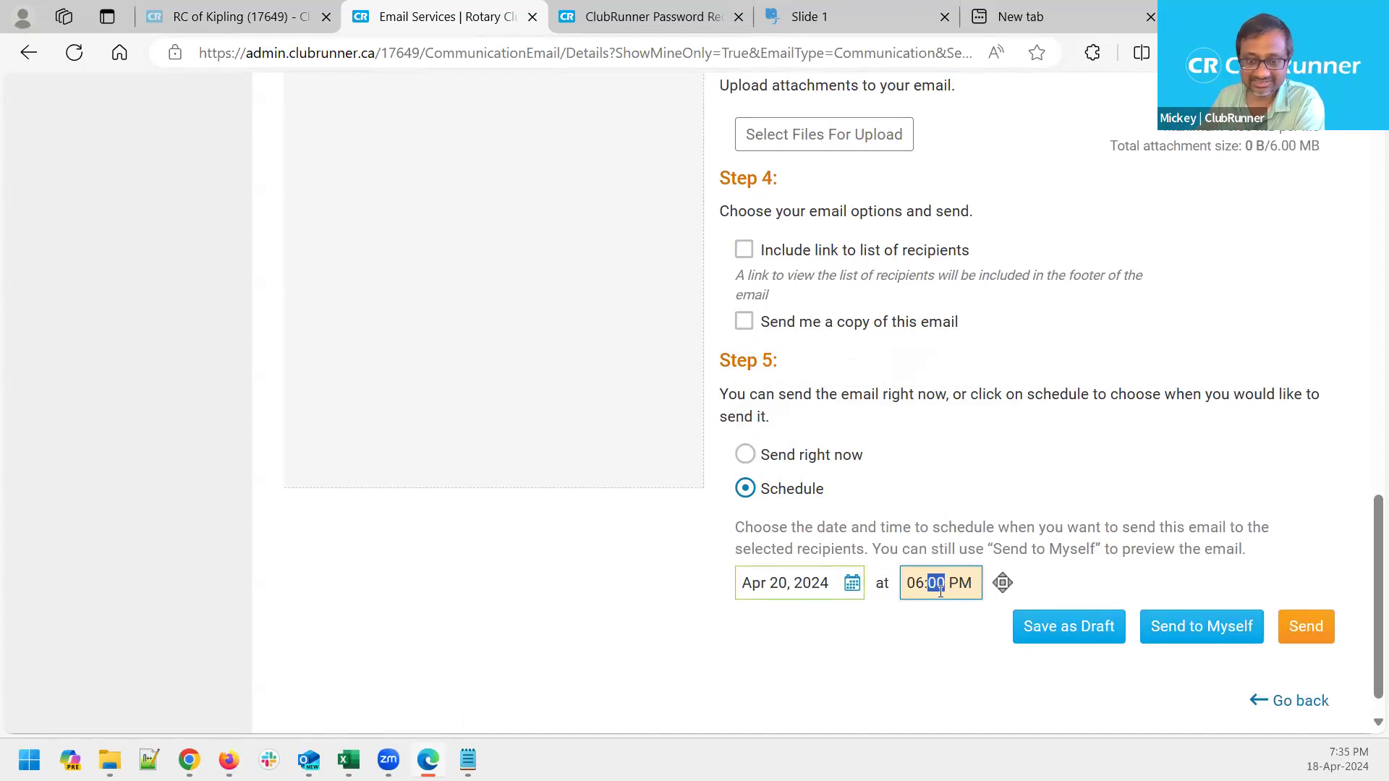
{"action": "left_click", "coordinate": [962, 583]}
{"action": "type", "text": "a"}
{"action": "left_click", "coordinate": [759, 643]}
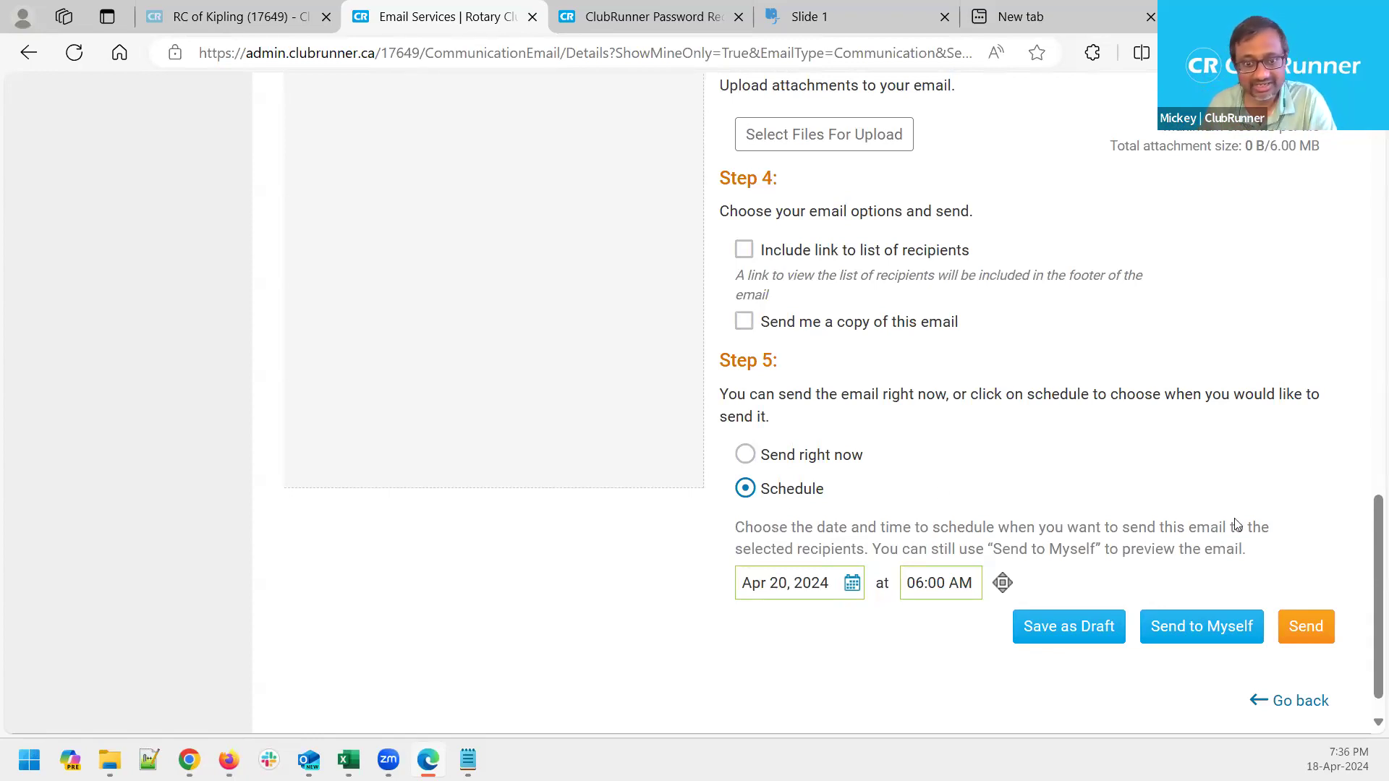
Remove the presidents from the recipients and open the Active members list
{"action": "scroll", "coordinate": [1158, 506], "scroll_direction": "up", "scroll_amount": 10}
{"action": "left_click", "coordinate": [363, 176]}
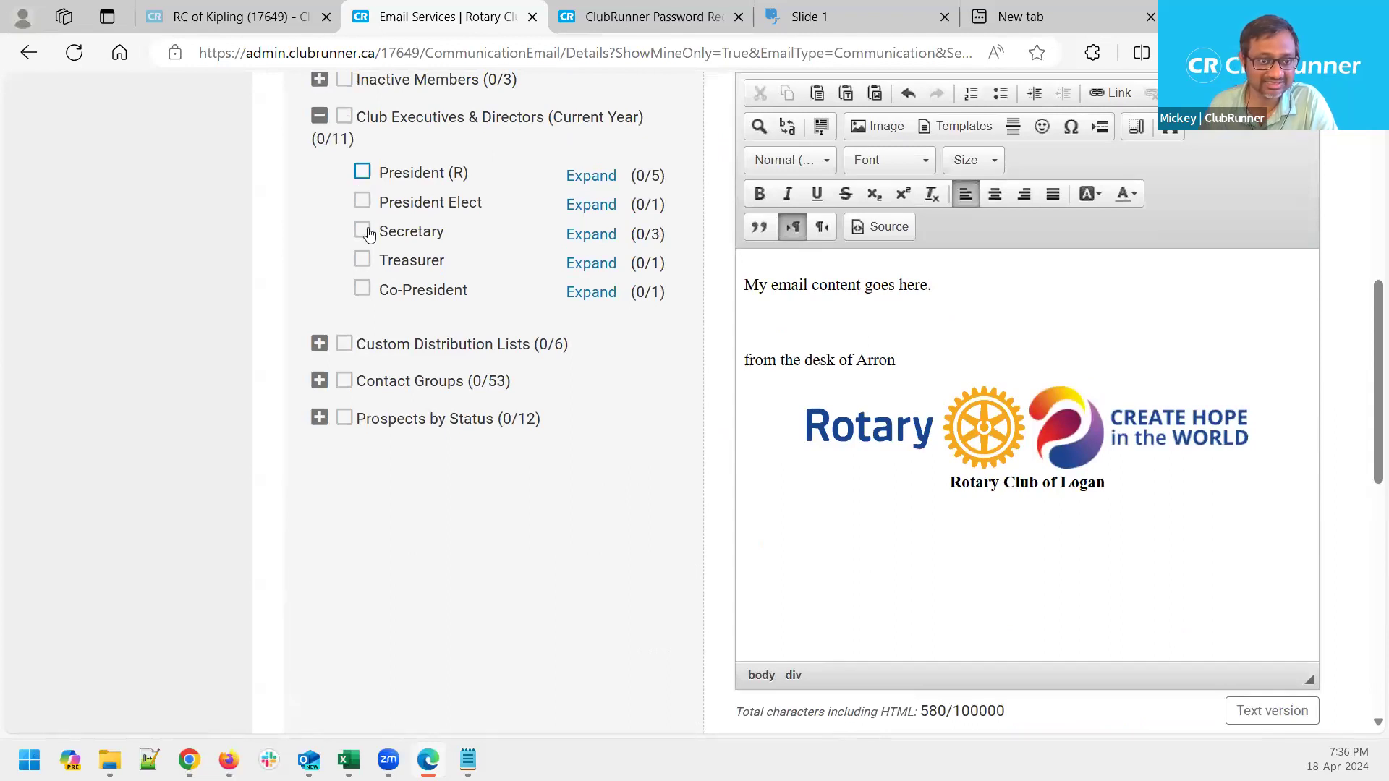
{"action": "scroll", "coordinate": [368, 233], "scroll_direction": "up", "scroll_amount": 6}
{"action": "left_click", "coordinate": [319, 303]}
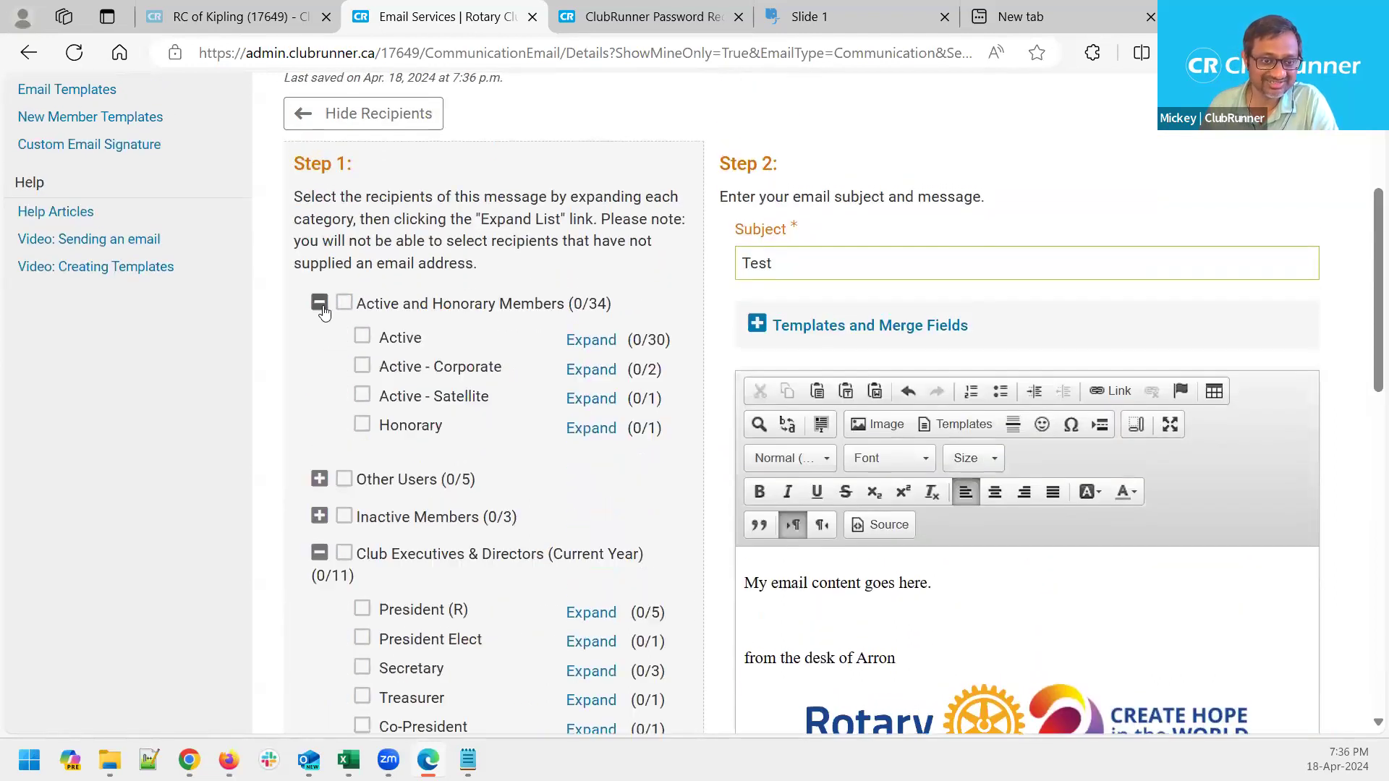
{"action": "left_click", "coordinate": [588, 341]}
Choose the first Active member as the sole recipient, making Active show 1 of 30
{"action": "left_click", "coordinate": [624, 363]}
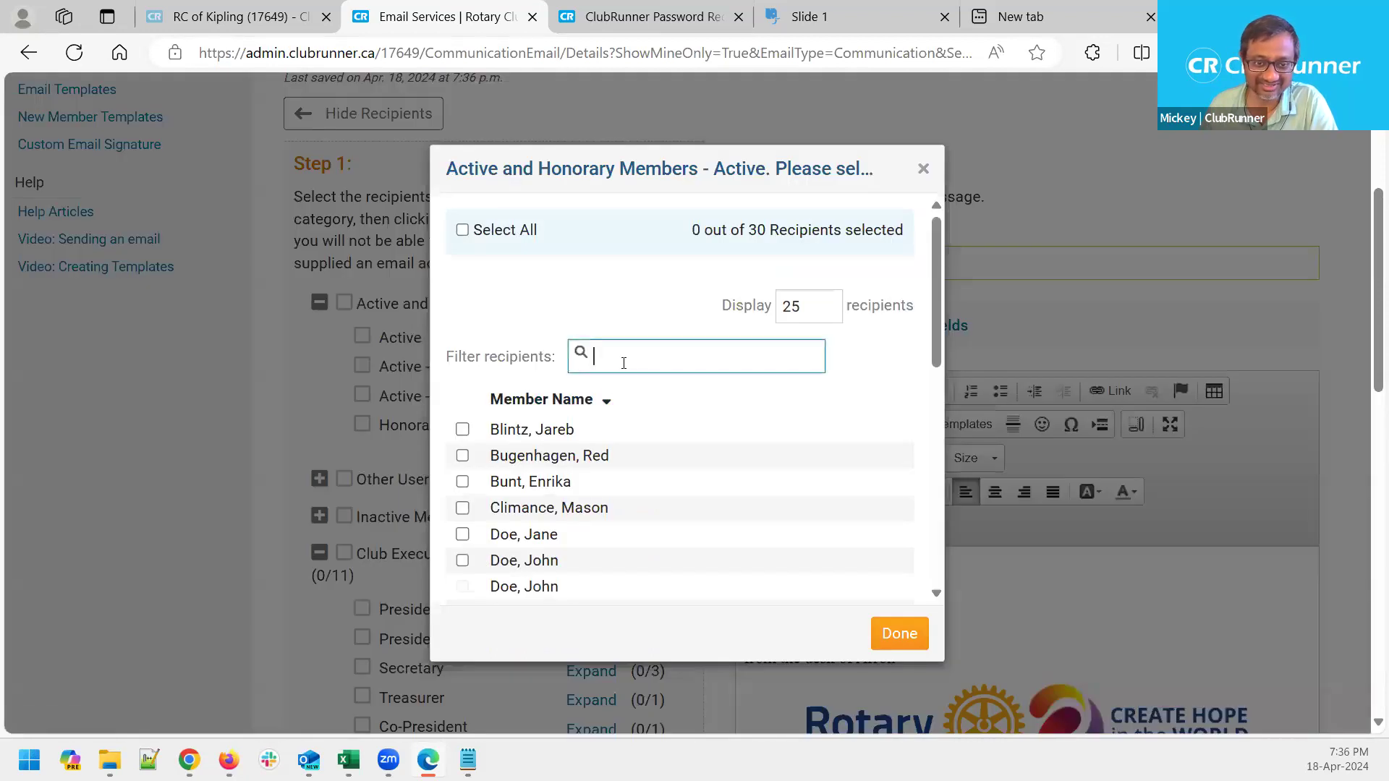
{"action": "type", "text": "arr"}
{"action": "key", "text": "BackSpace"}
{"action": "key", "text": "BackSpace"}
{"action": "type", "text": "a"}
{"action": "key", "text": "BackSpace"}
{"action": "key", "text": "BackSpace"}
{"action": "type", "text": "aa"}
{"action": "key", "text": "BackSpace"}
{"action": "key", "text": "BackSpace"}
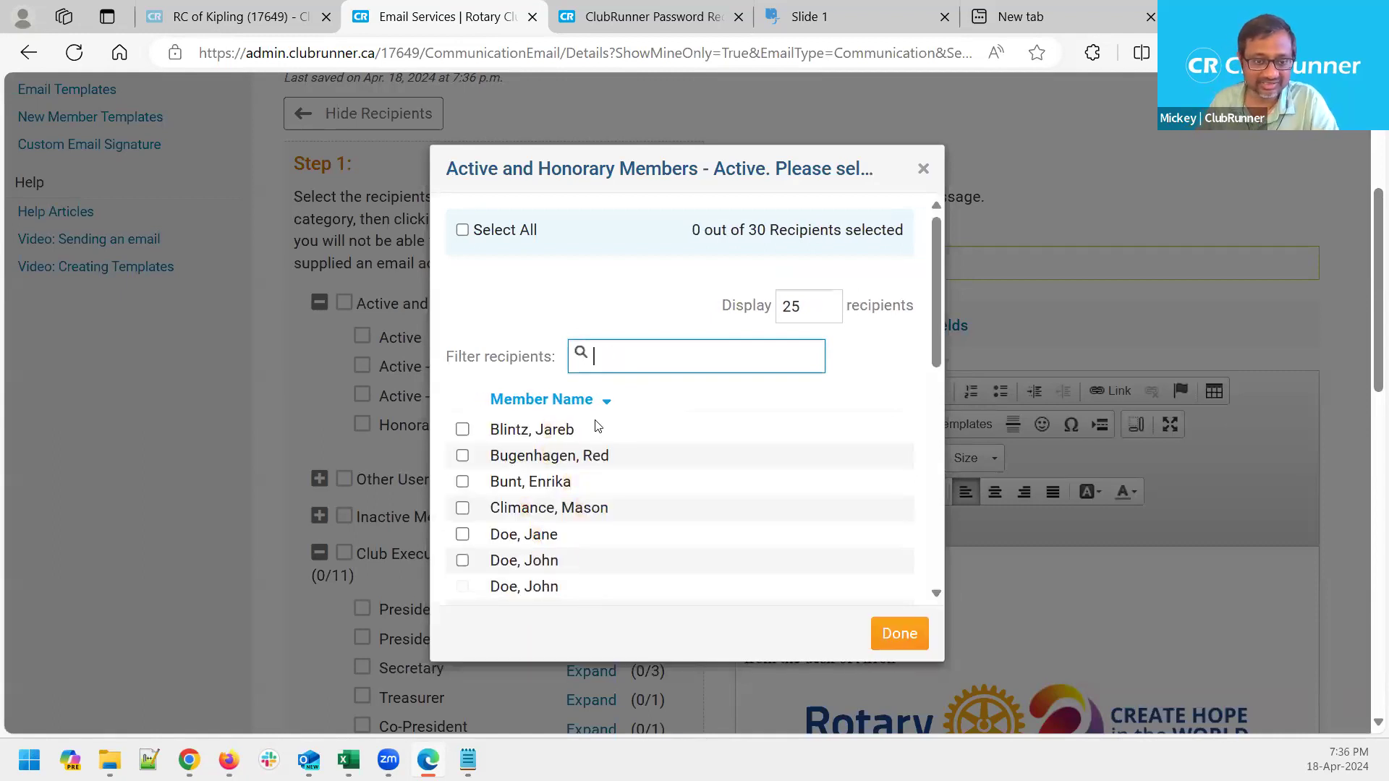
{"action": "left_click", "coordinate": [468, 439]}
{"action": "left_click", "coordinate": [463, 431]}
{"action": "left_click", "coordinate": [904, 634]}
{"action": "scroll", "coordinate": [825, 519], "scroll_direction": "down", "scroll_amount": 15}
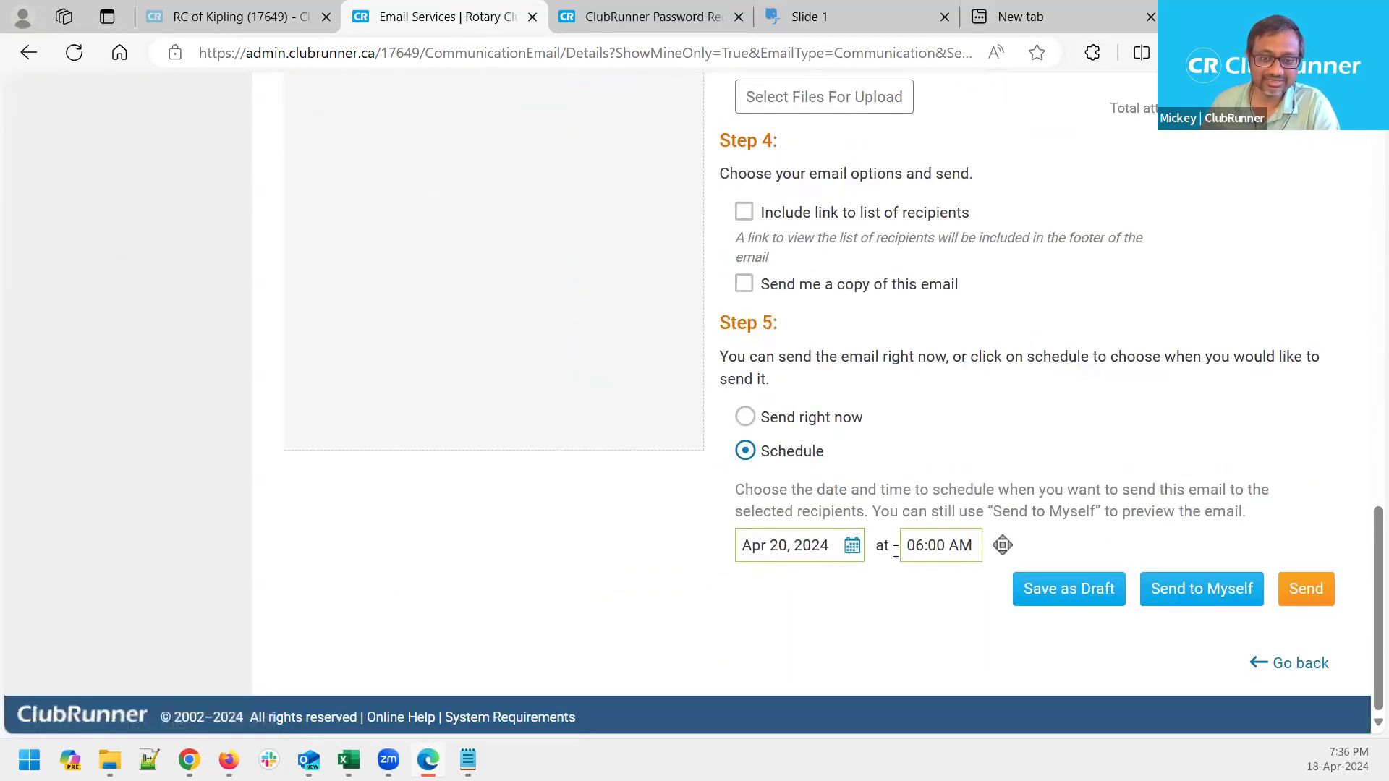
{"action": "left_click_drag", "start_coordinate": [825, 451], "coordinate": [760, 492]}
Send the email and confirm scheduling it to 1 recipient for Apr 20, 2024 at 06:00 AM
{"action": "left_click", "coordinate": [835, 636]}
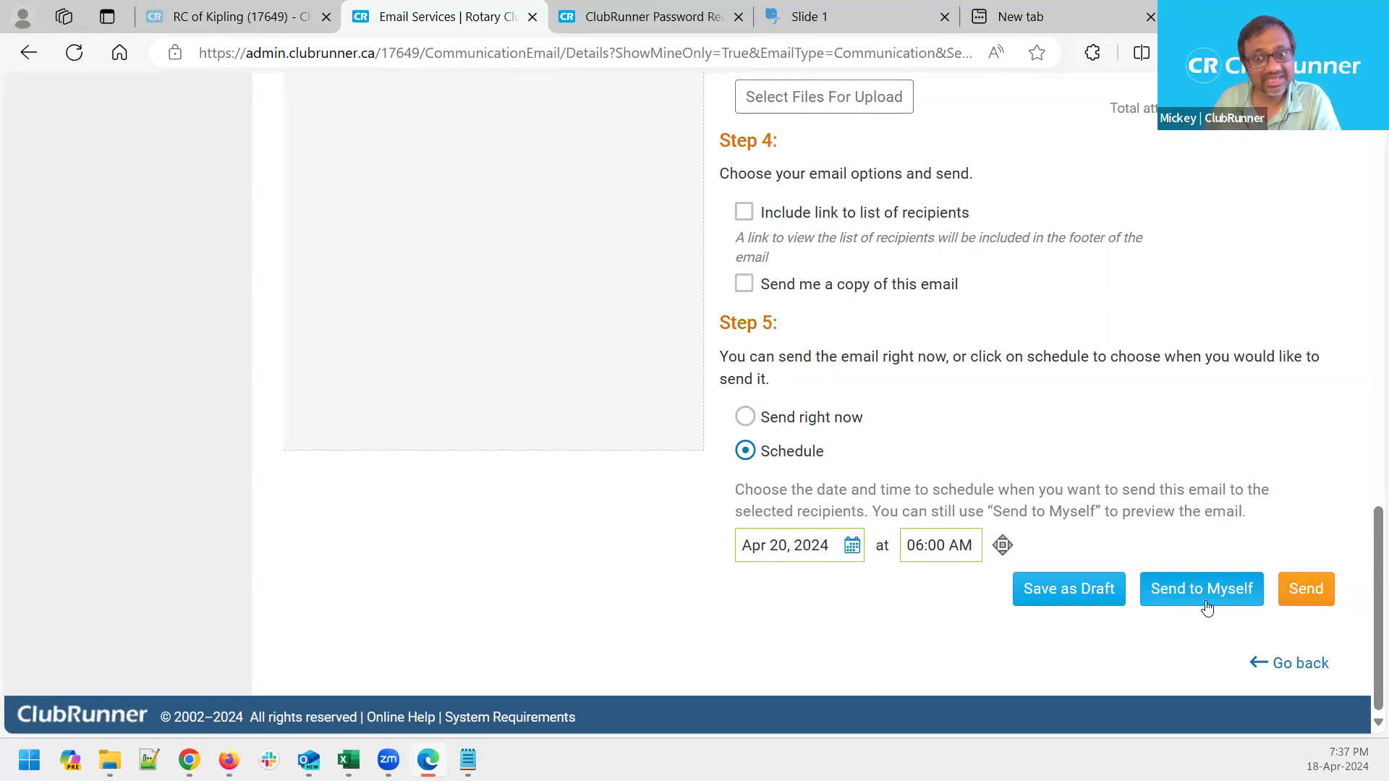
{"action": "left_click", "coordinate": [1307, 589]}
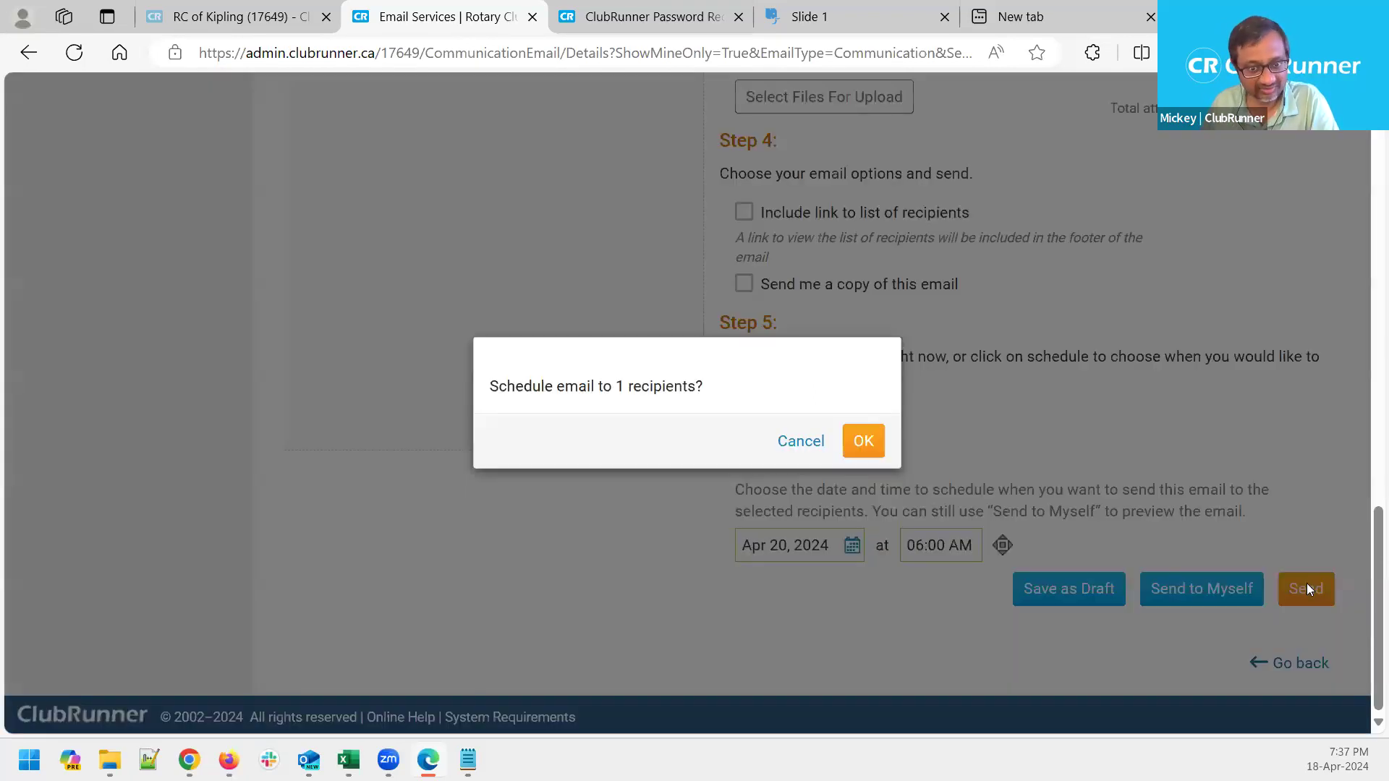
{"action": "left_click", "coordinate": [864, 439]}
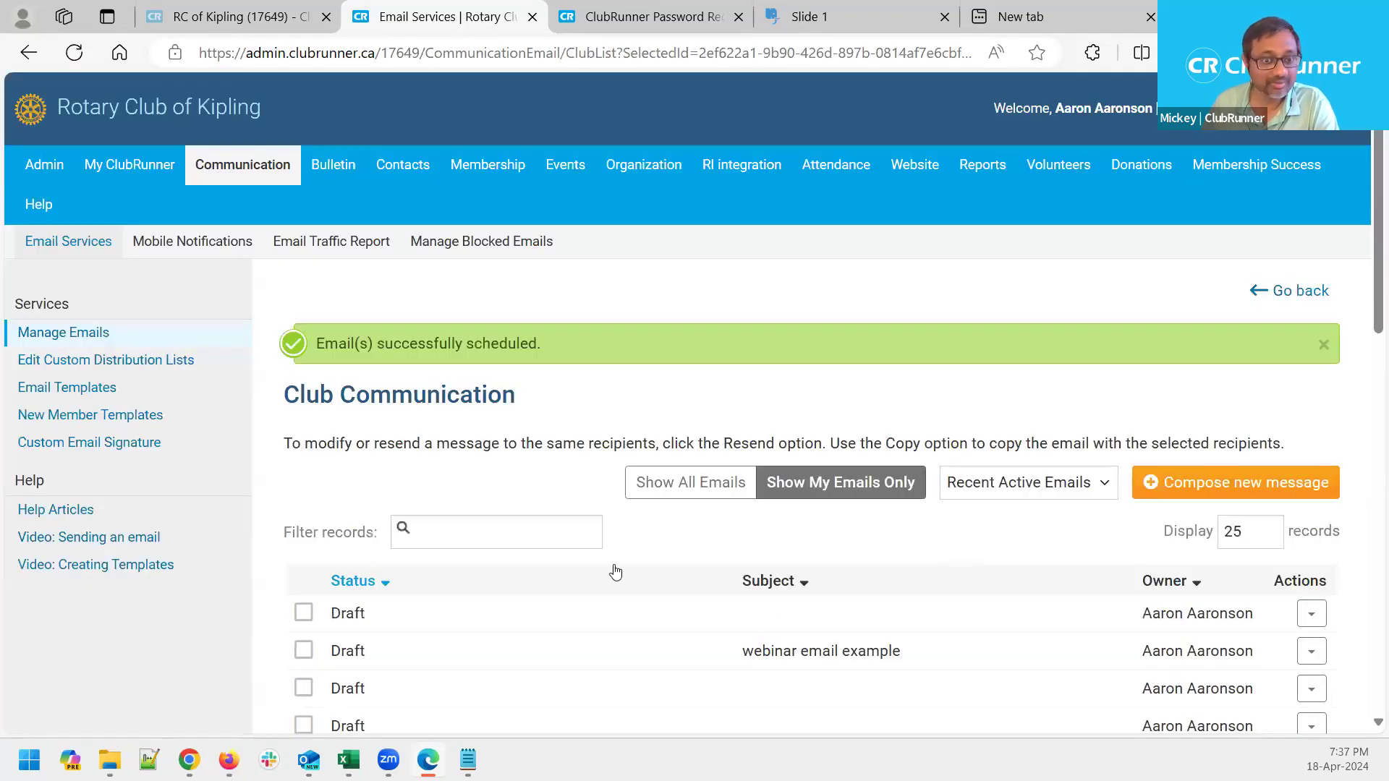
Check that the new Test email is listed as Scheduled for Apr. 20, 2024 at 6:00 a.m
{"action": "scroll", "coordinate": [615, 571], "scroll_direction": "down", "scroll_amount": 10}
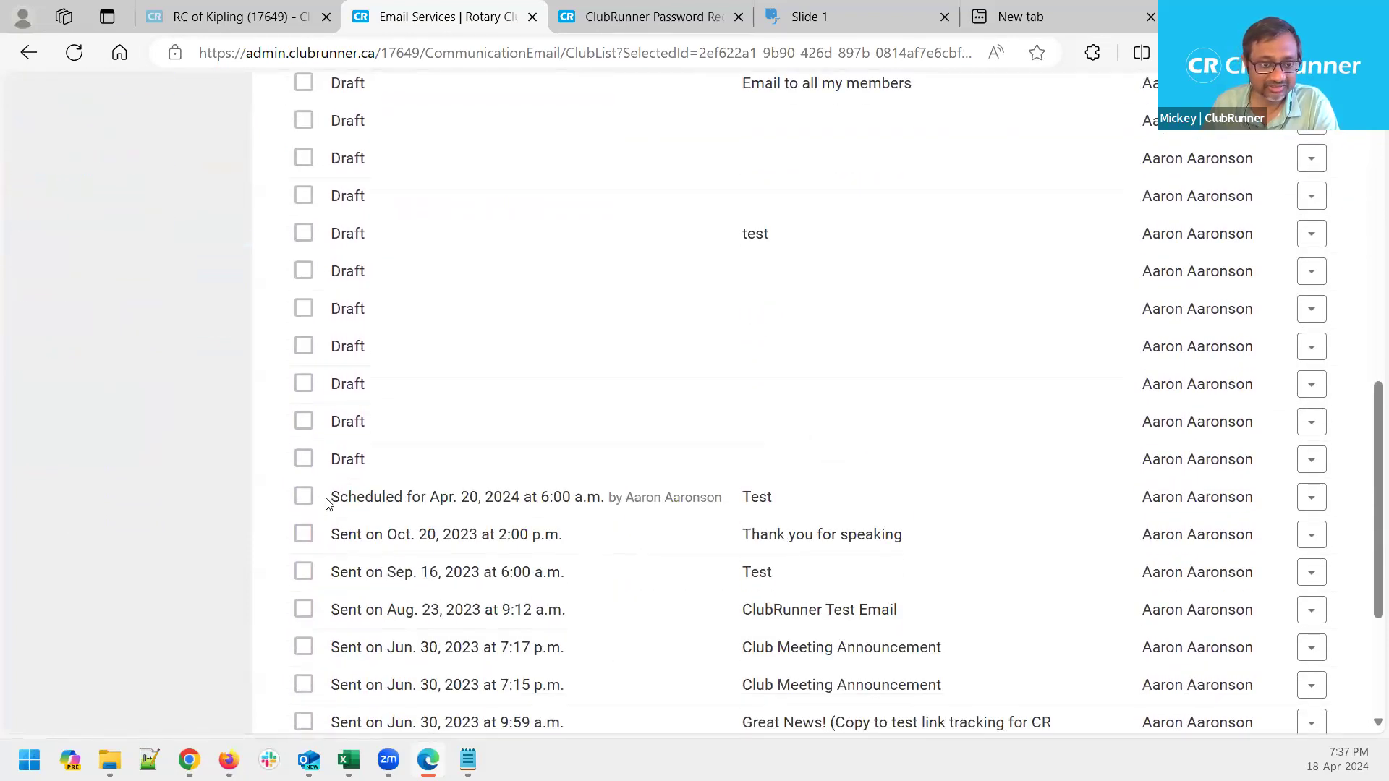
{"action": "left_click_drag", "start_coordinate": [329, 497], "coordinate": [607, 497]}
{"action": "left_click", "coordinate": [203, 515]}
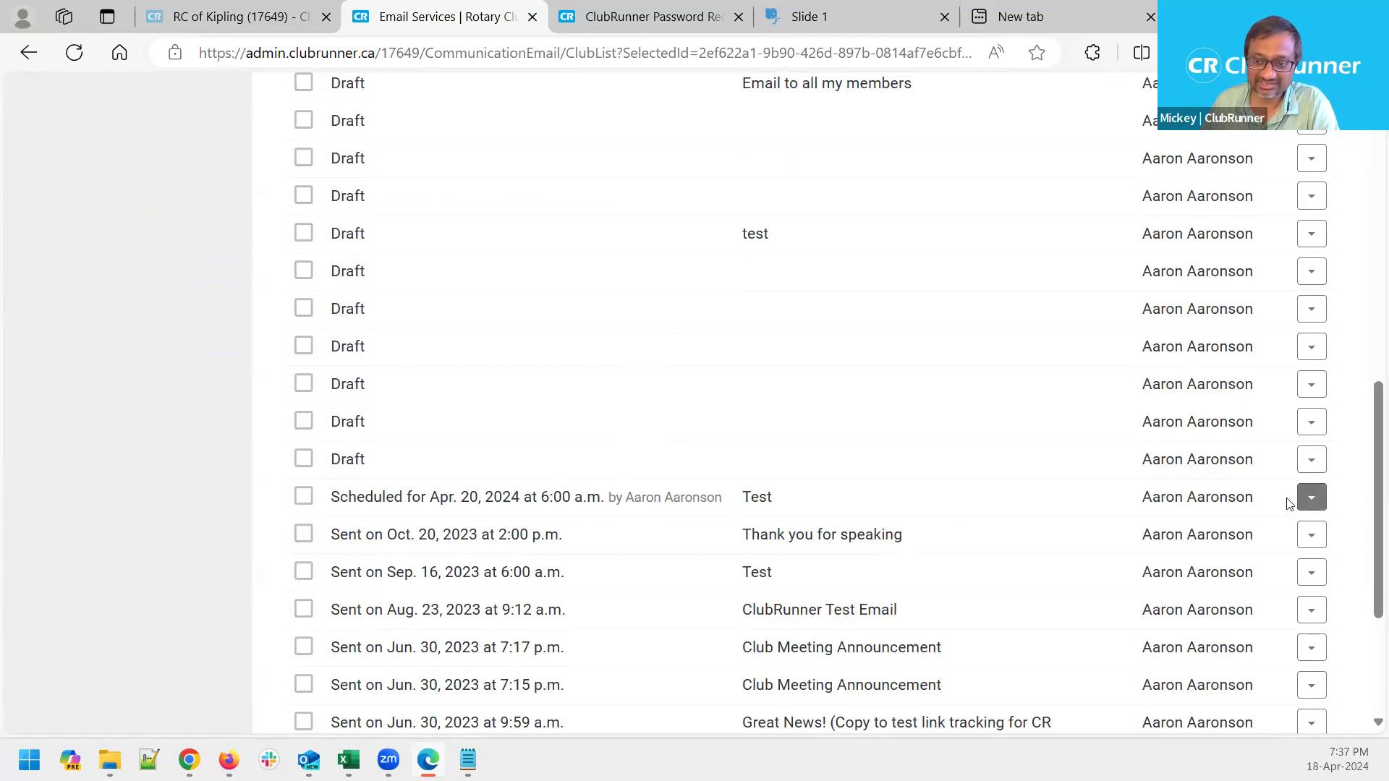
{"action": "left_click", "coordinate": [1312, 499]}
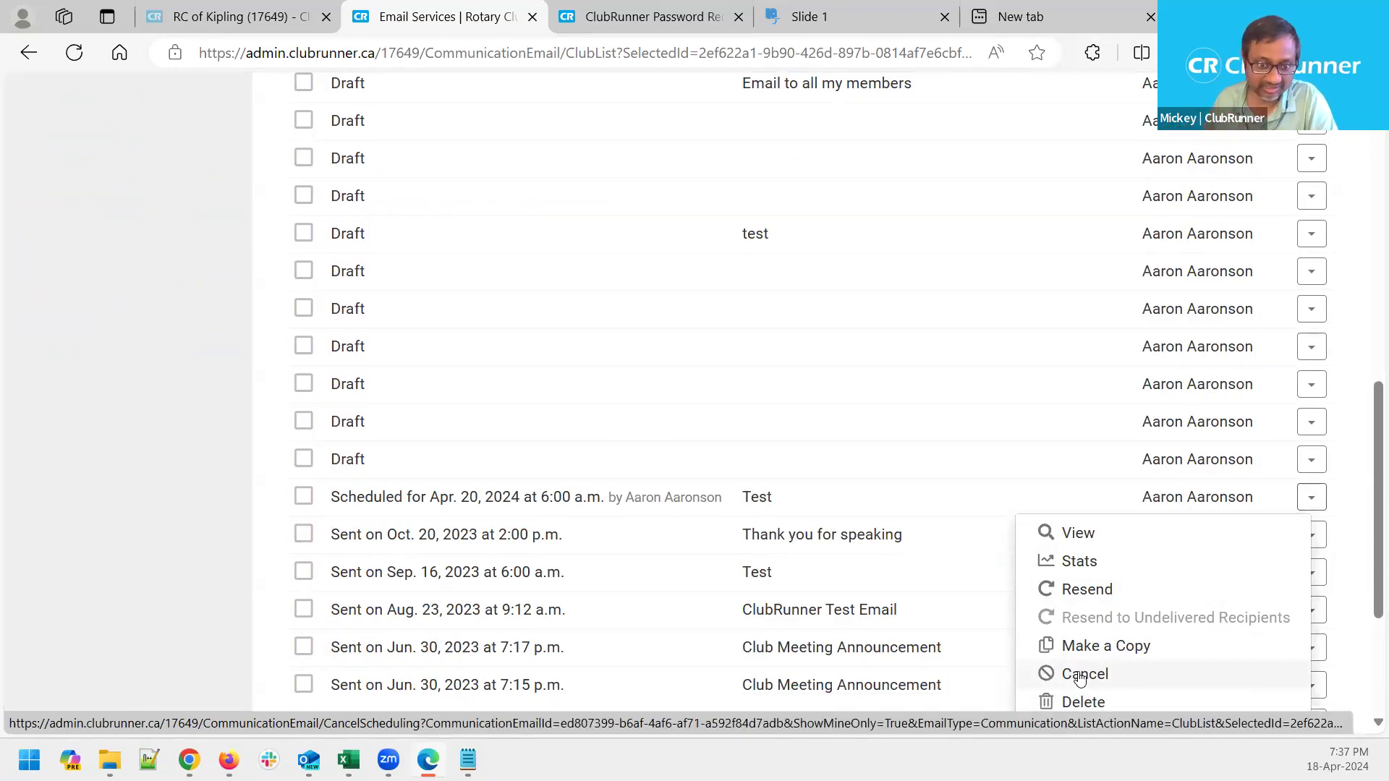
{"action": "left_click", "coordinate": [200, 515]}
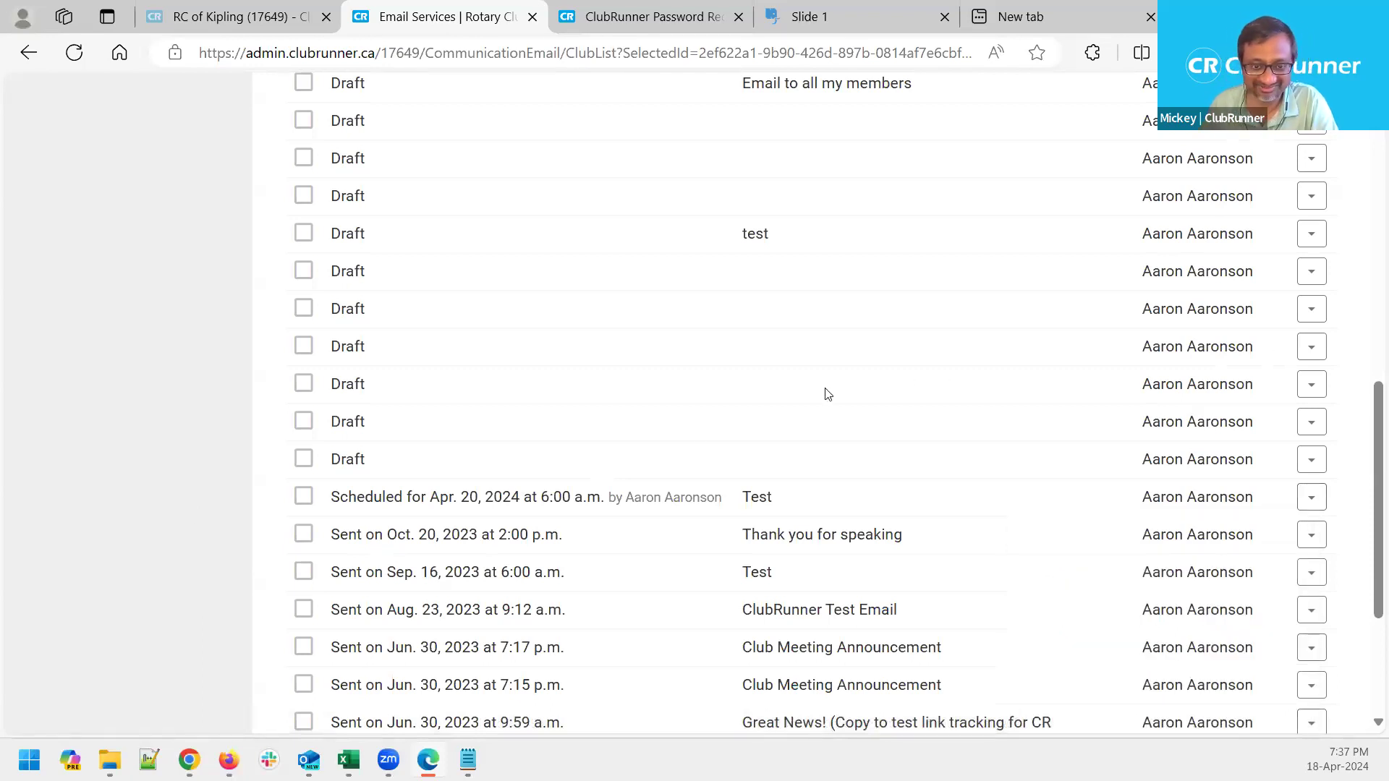
{"action": "scroll", "coordinate": [698, 449], "scroll_direction": "up", "scroll_amount": 5}
{"action": "scroll", "coordinate": [695, 449], "scroll_direction": "up", "scroll_amount": 5}
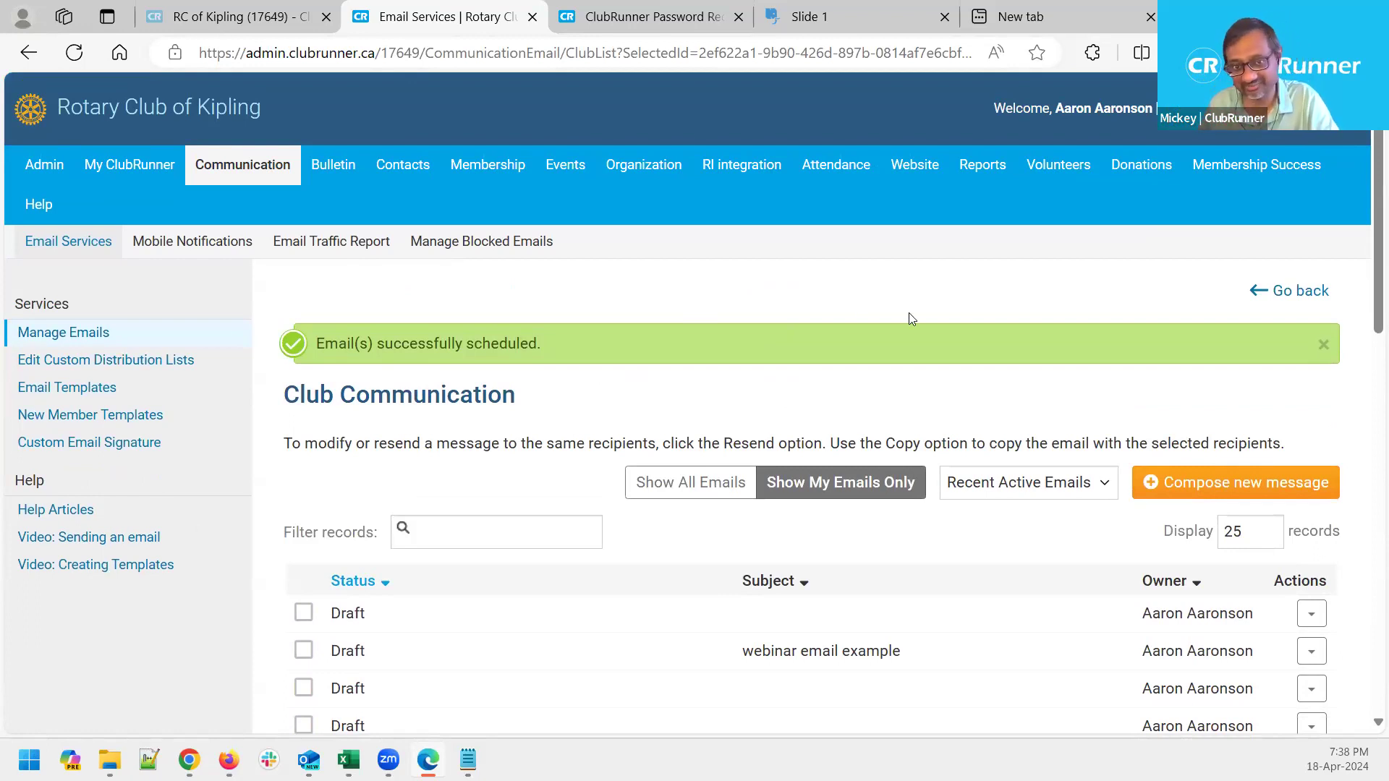
Open Stats for the 'Thank you for speaking' email from its Actions dropdown
{"action": "scroll", "coordinate": [909, 314], "scroll_direction": "down", "scroll_amount": 4}
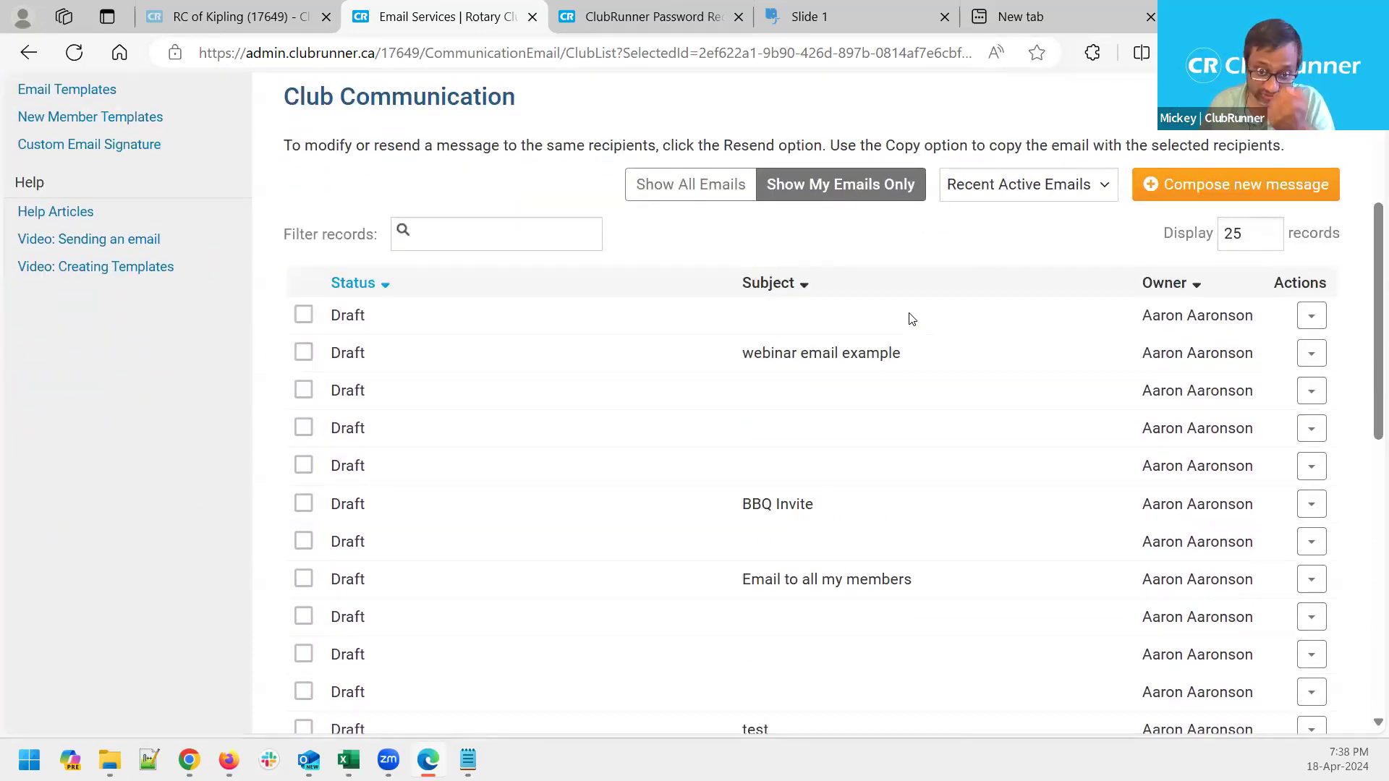
{"action": "scroll", "coordinate": [911, 319], "scroll_direction": "down", "scroll_amount": 7}
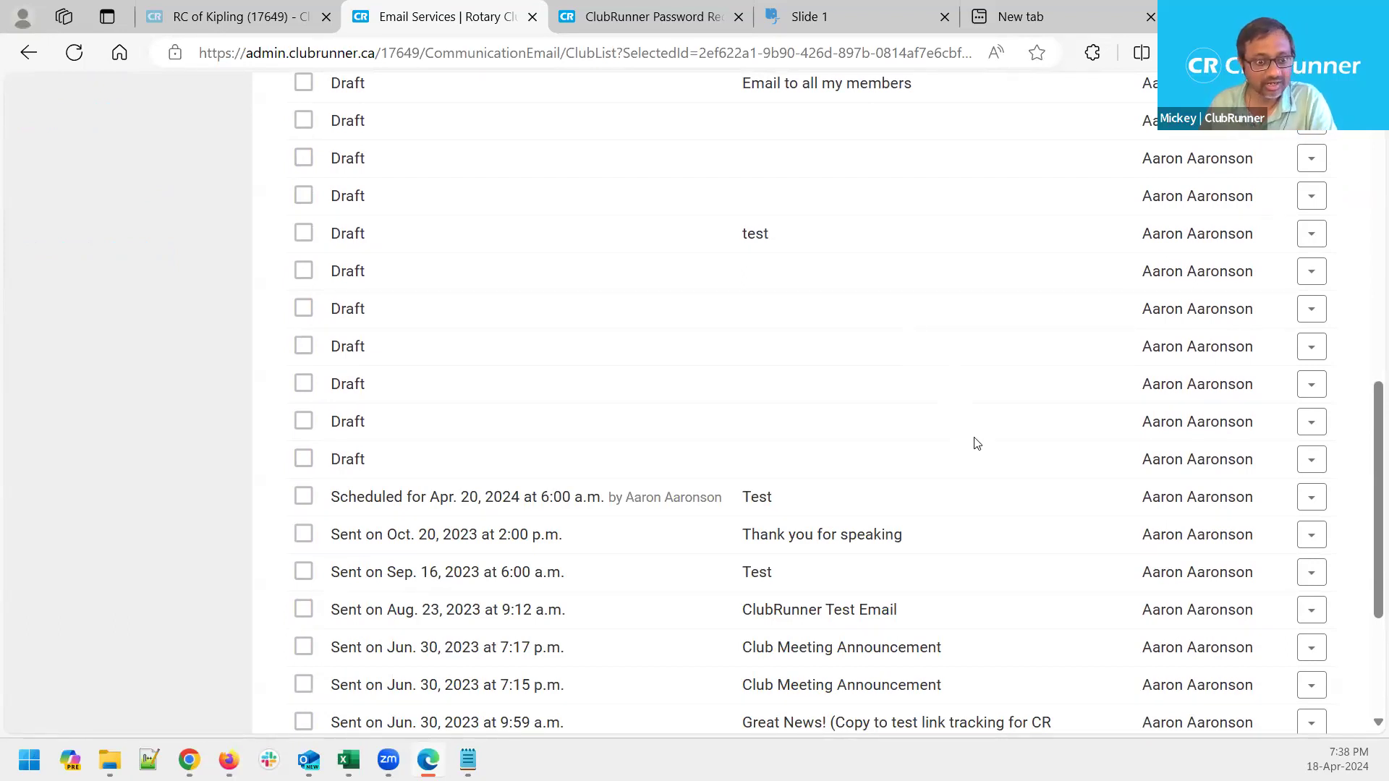
{"action": "left_click", "coordinate": [1309, 539]}
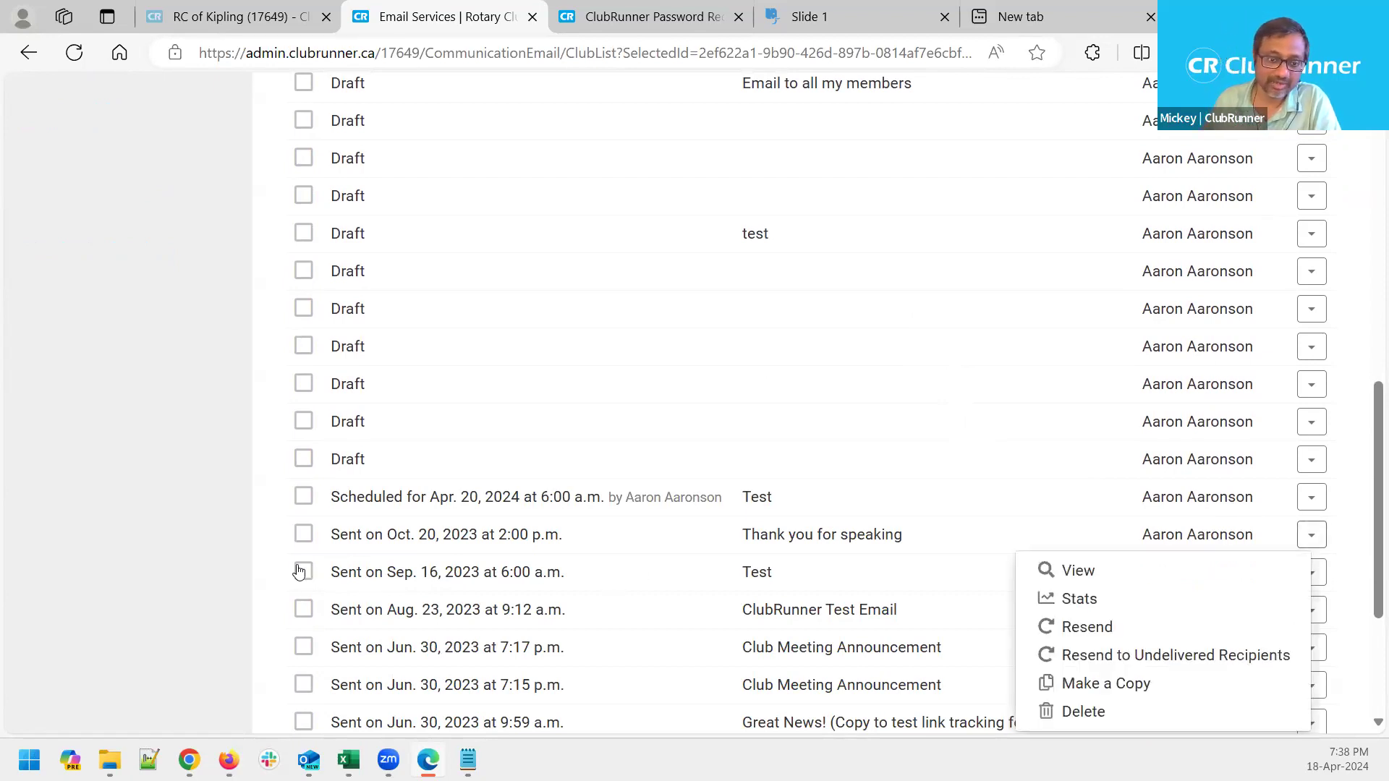
{"action": "left_click", "coordinate": [175, 549]}
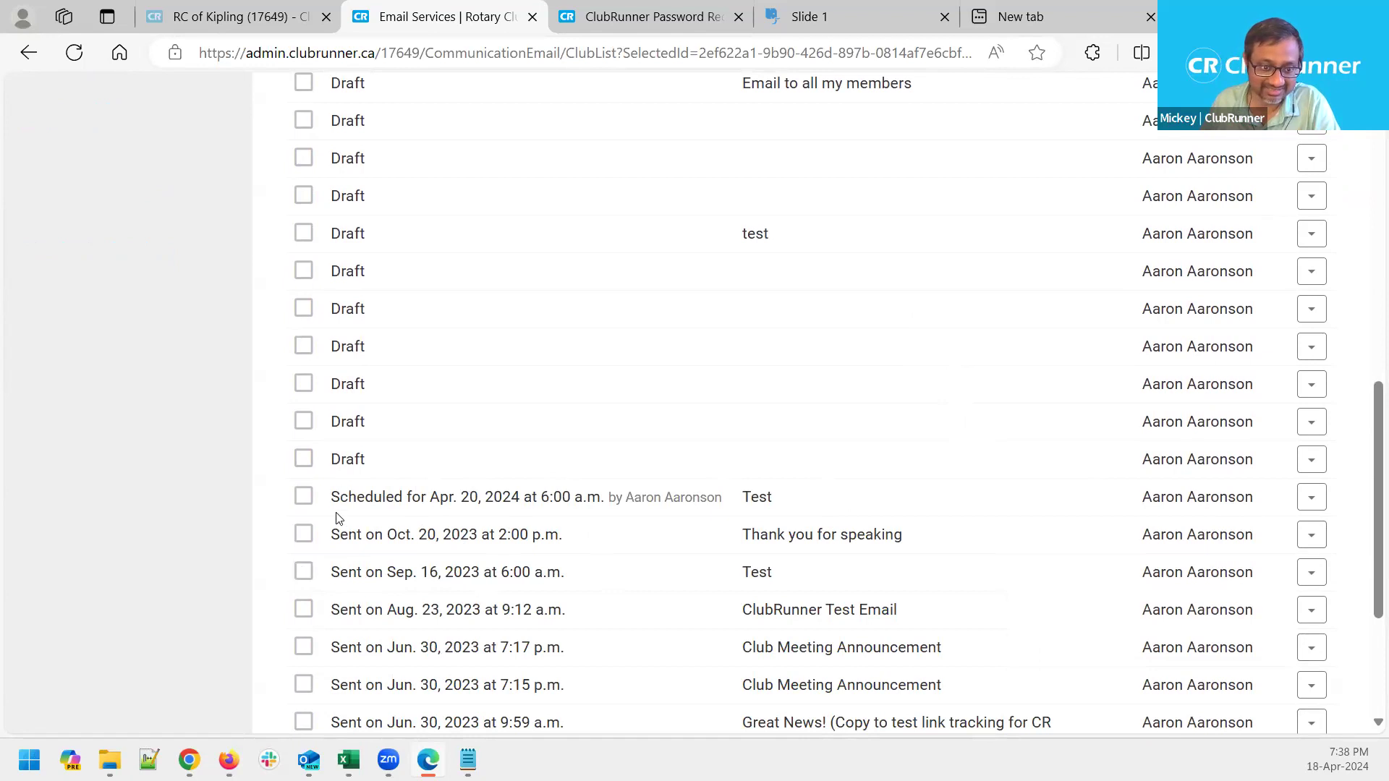
{"action": "scroll", "coordinate": [334, 528], "scroll_direction": "down", "scroll_amount": 1}
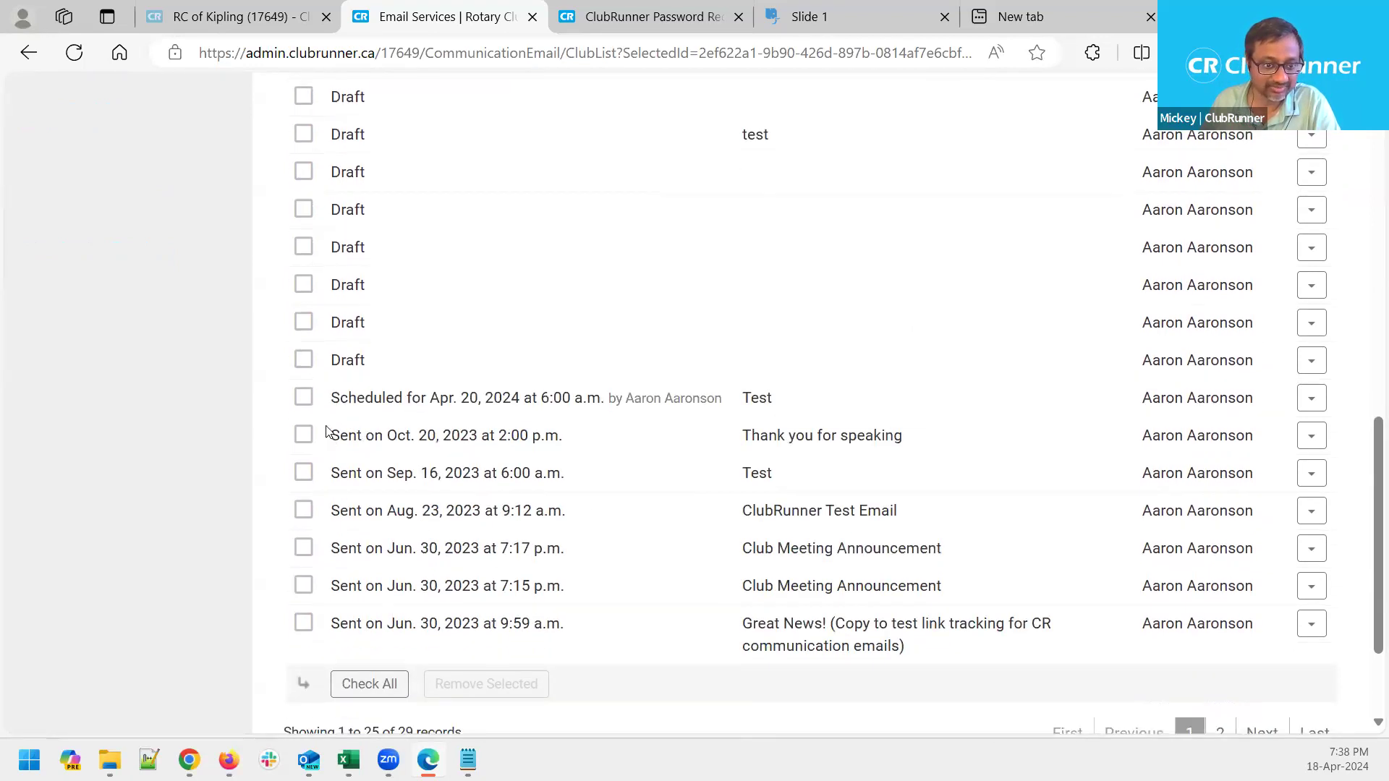
{"action": "left_click_drag", "start_coordinate": [331, 436], "coordinate": [375, 510]}
{"action": "left_click", "coordinate": [143, 457]}
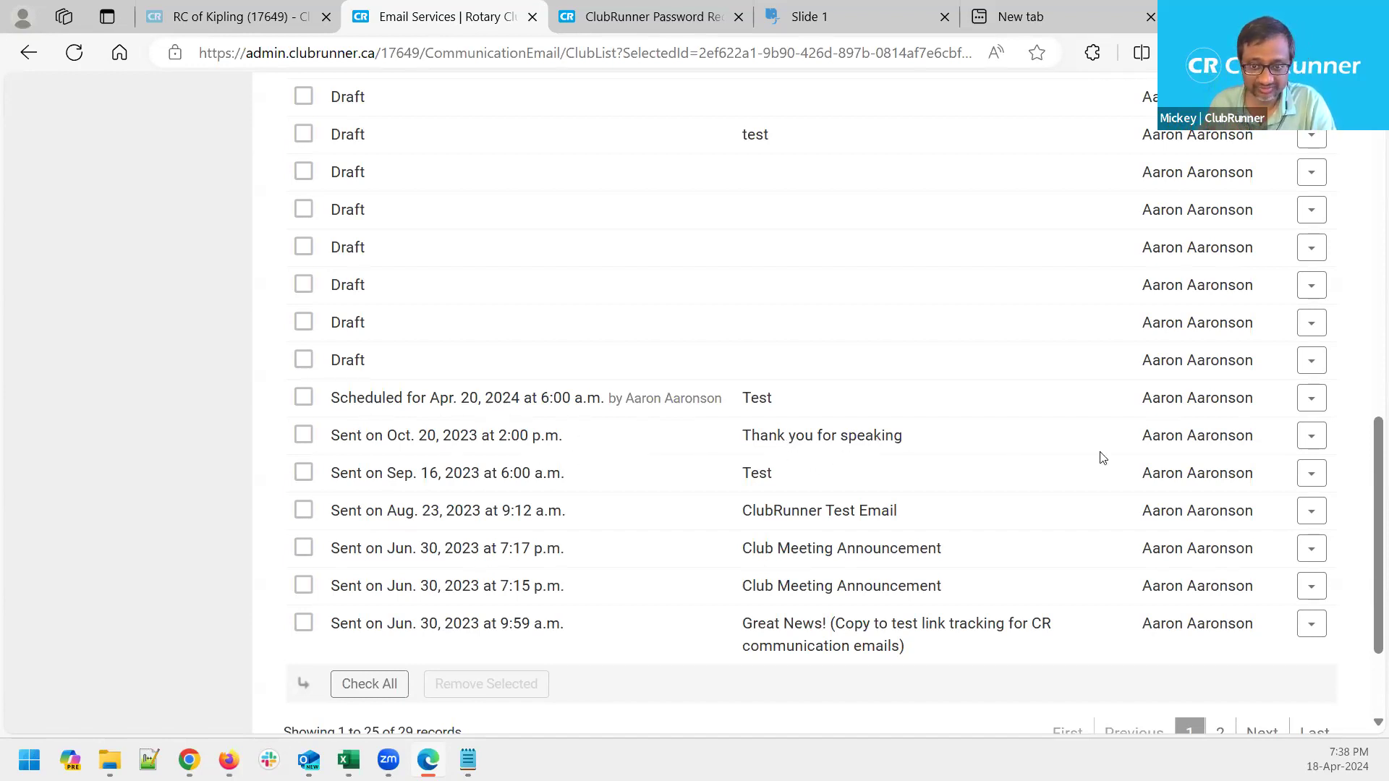
{"action": "left_click", "coordinate": [1312, 437]}
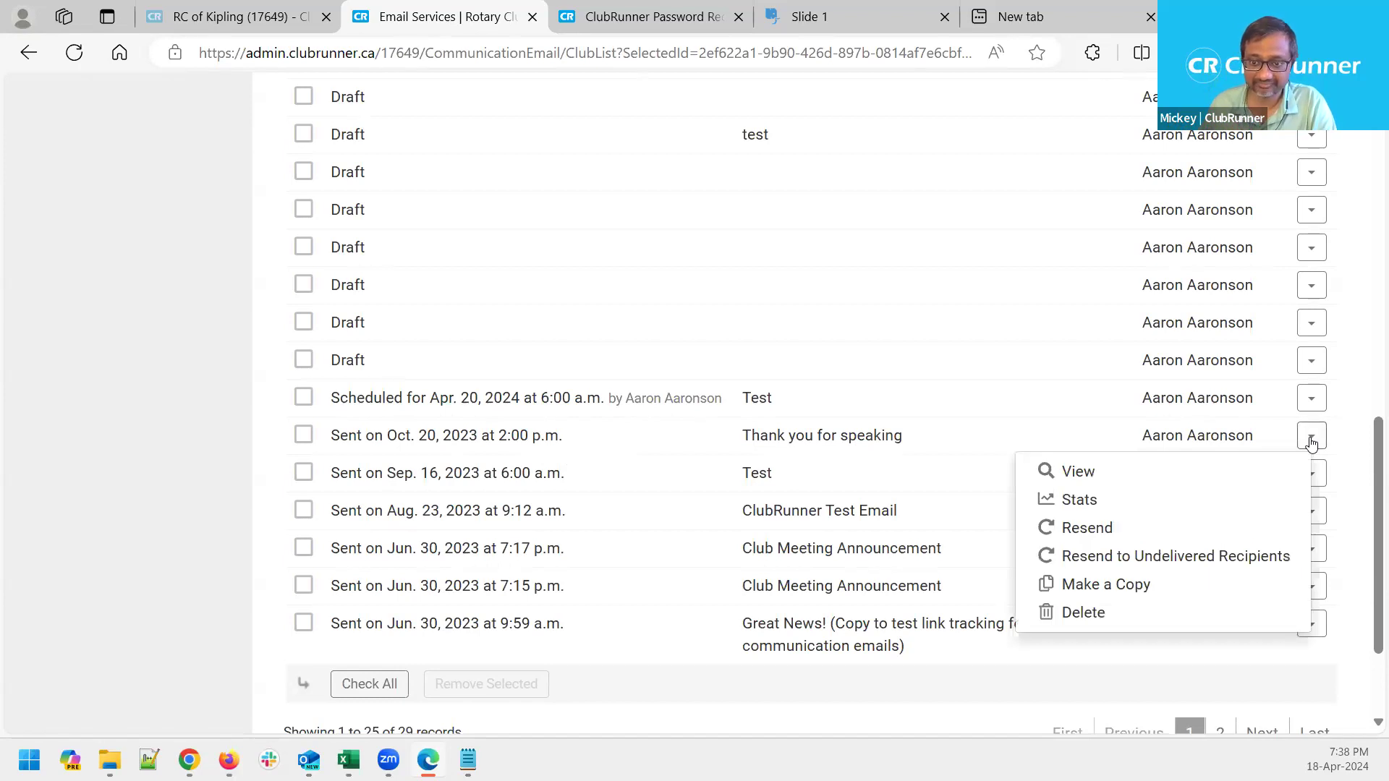
{"action": "left_click", "coordinate": [1343, 443]}
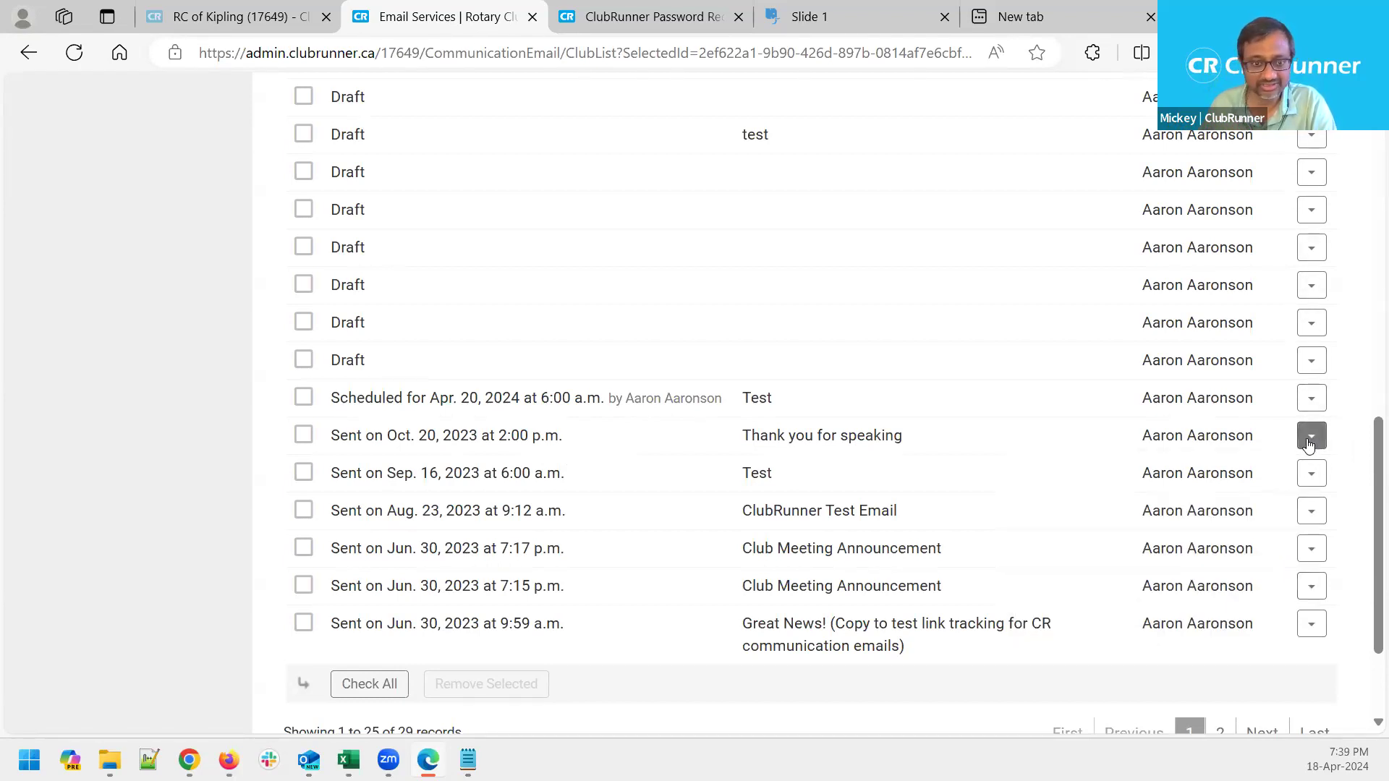
{"action": "left_click", "coordinate": [1310, 441]}
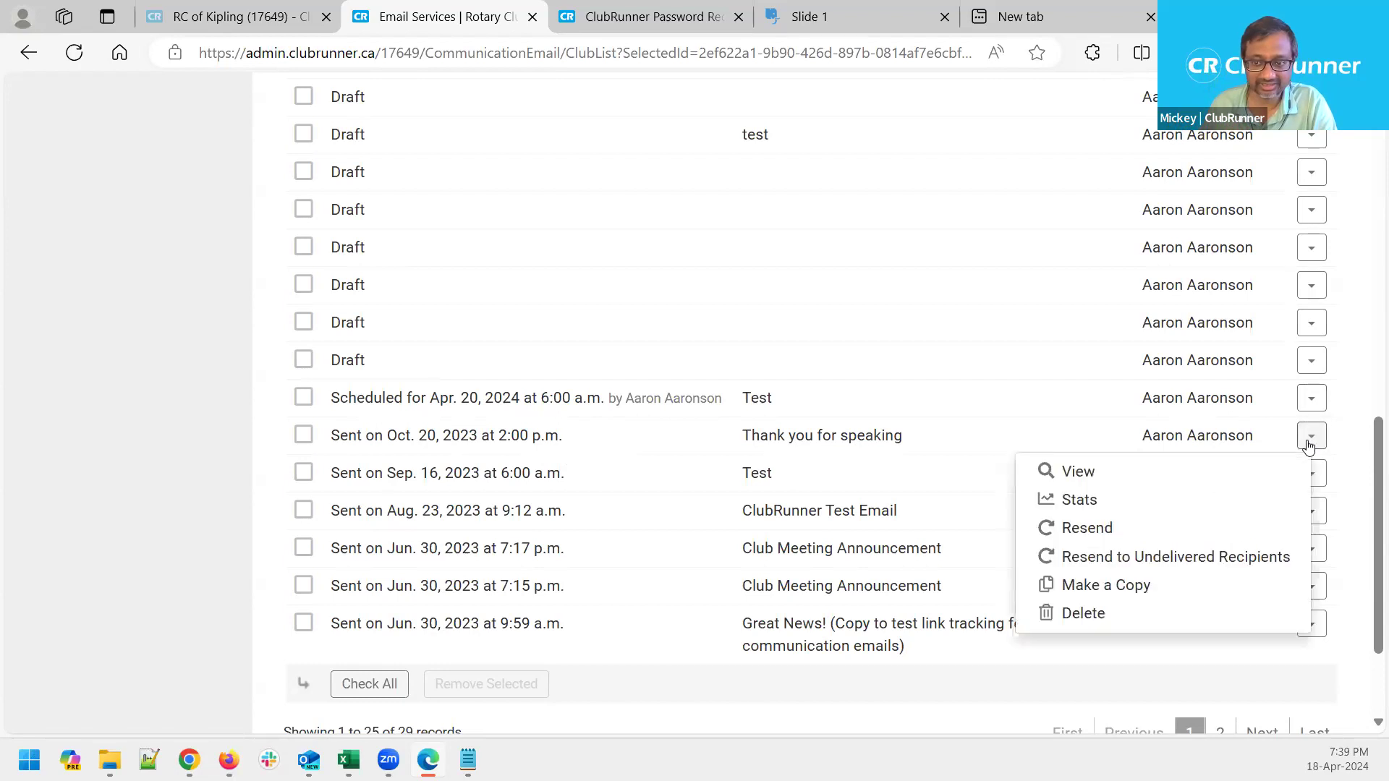
{"action": "left_click", "coordinate": [1148, 501]}
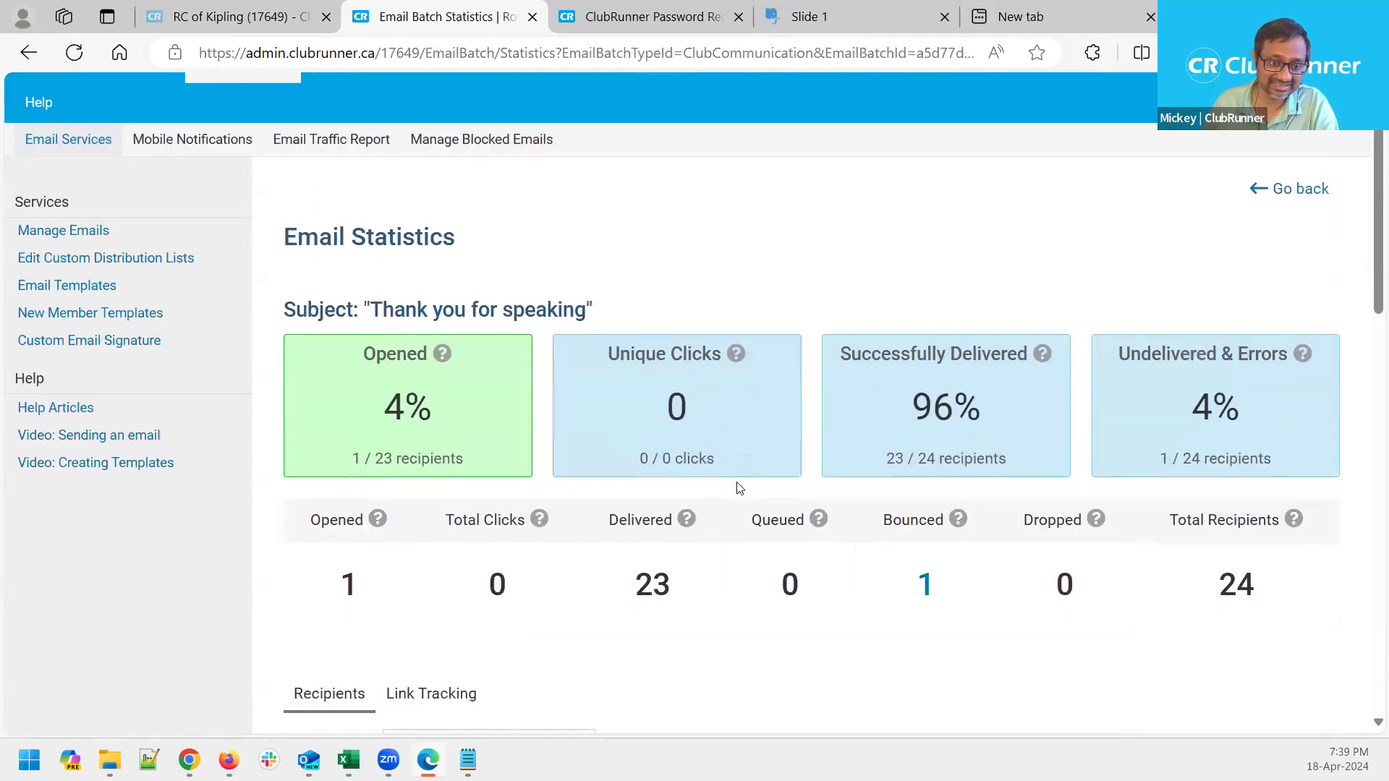
Review the email's statistics, highlighting the 4% open rate, 96% delivery rate and Unique Clicks figure
{"action": "scroll", "coordinate": [737, 487], "scroll_direction": "down", "scroll_amount": 5}
{"action": "scroll", "coordinate": [420, 405], "scroll_direction": "up", "scroll_amount": 3}
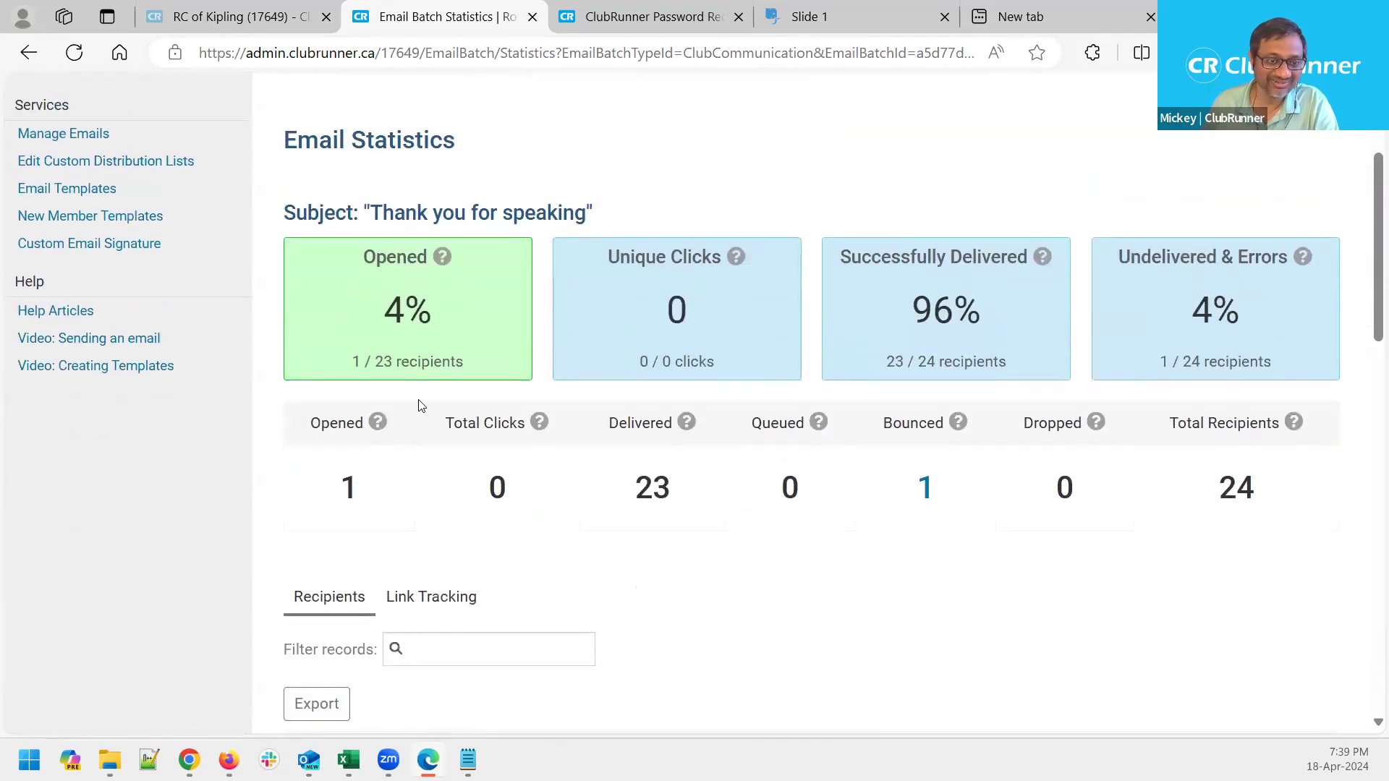
{"action": "left_click_drag", "start_coordinate": [431, 322], "coordinate": [380, 320]}
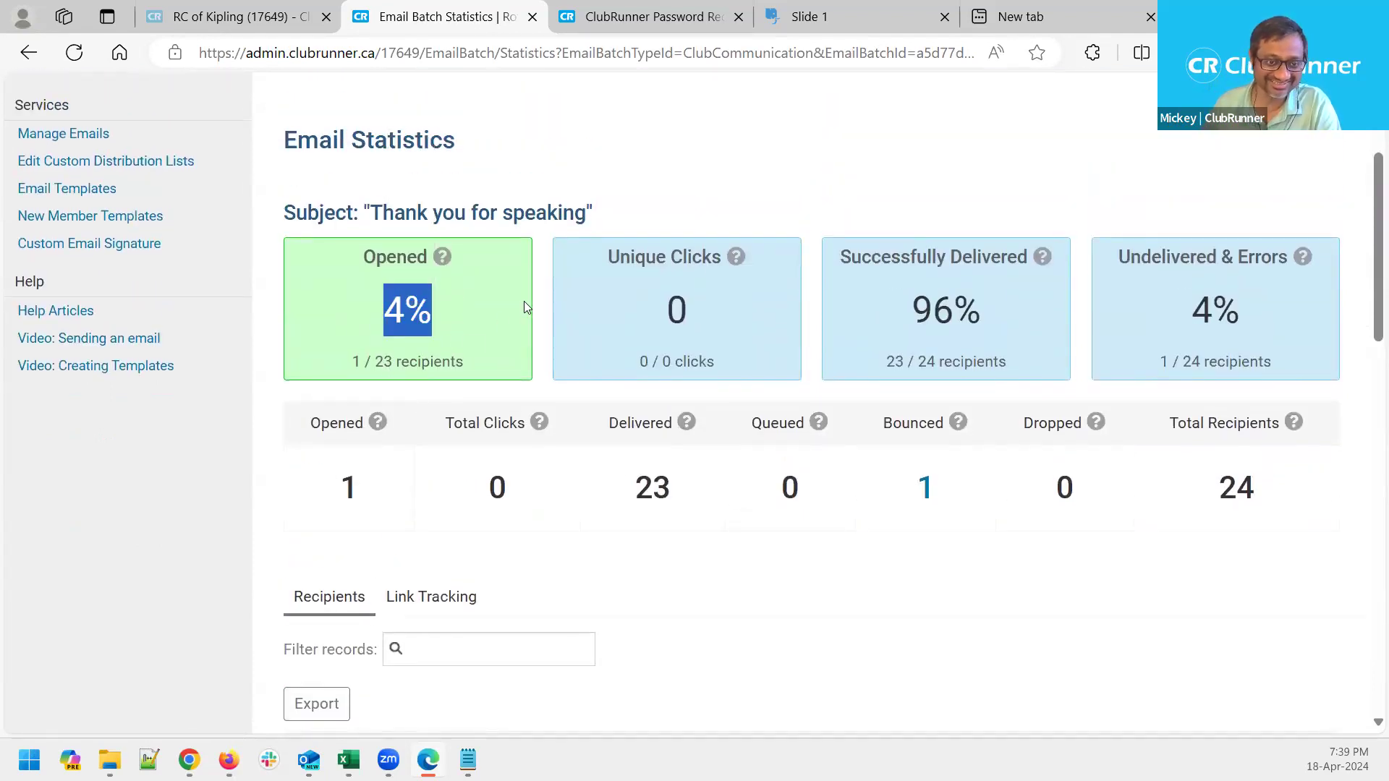
{"action": "left_click", "coordinate": [312, 310]}
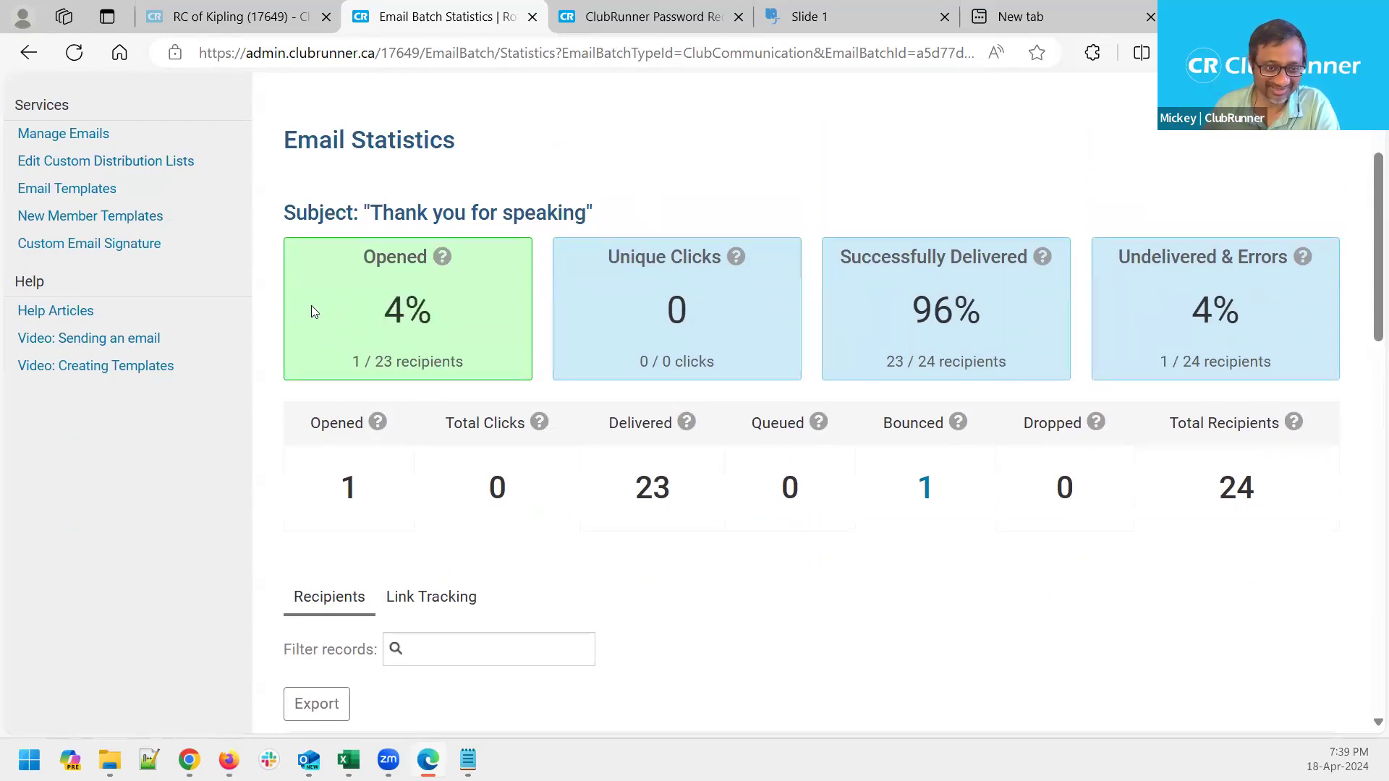
{"action": "scroll", "coordinate": [409, 313], "scroll_direction": "up", "scroll_amount": 2}
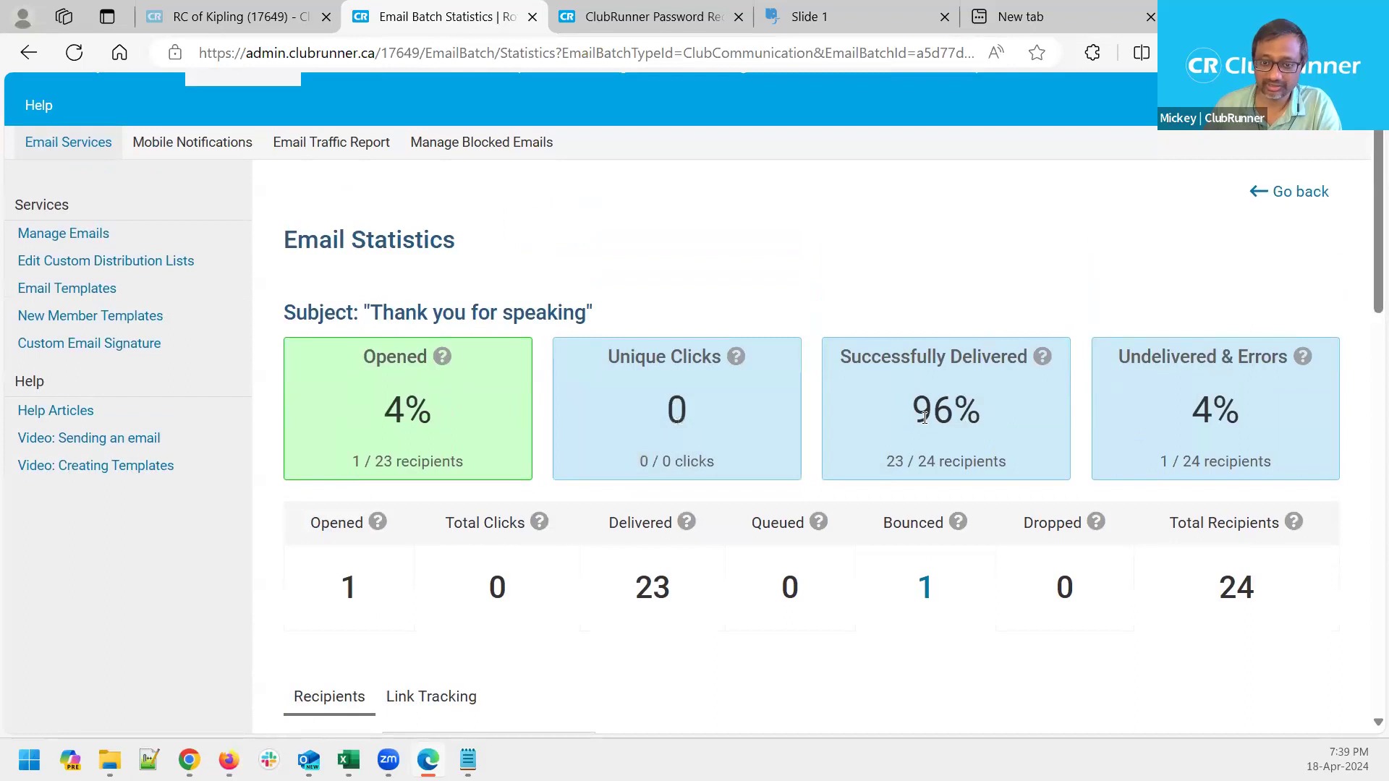
{"action": "left_click_drag", "start_coordinate": [913, 413], "coordinate": [982, 414]}
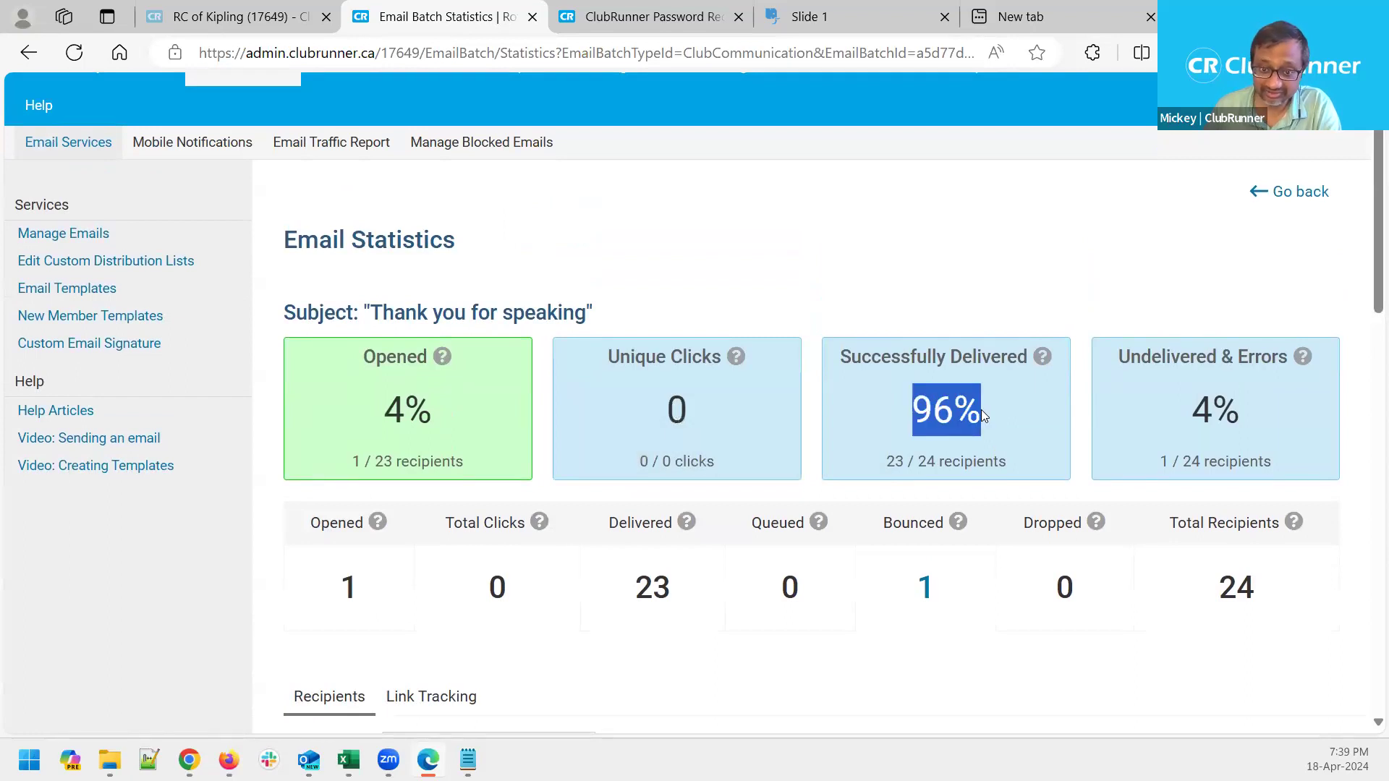
{"action": "left_click", "coordinate": [920, 278]}
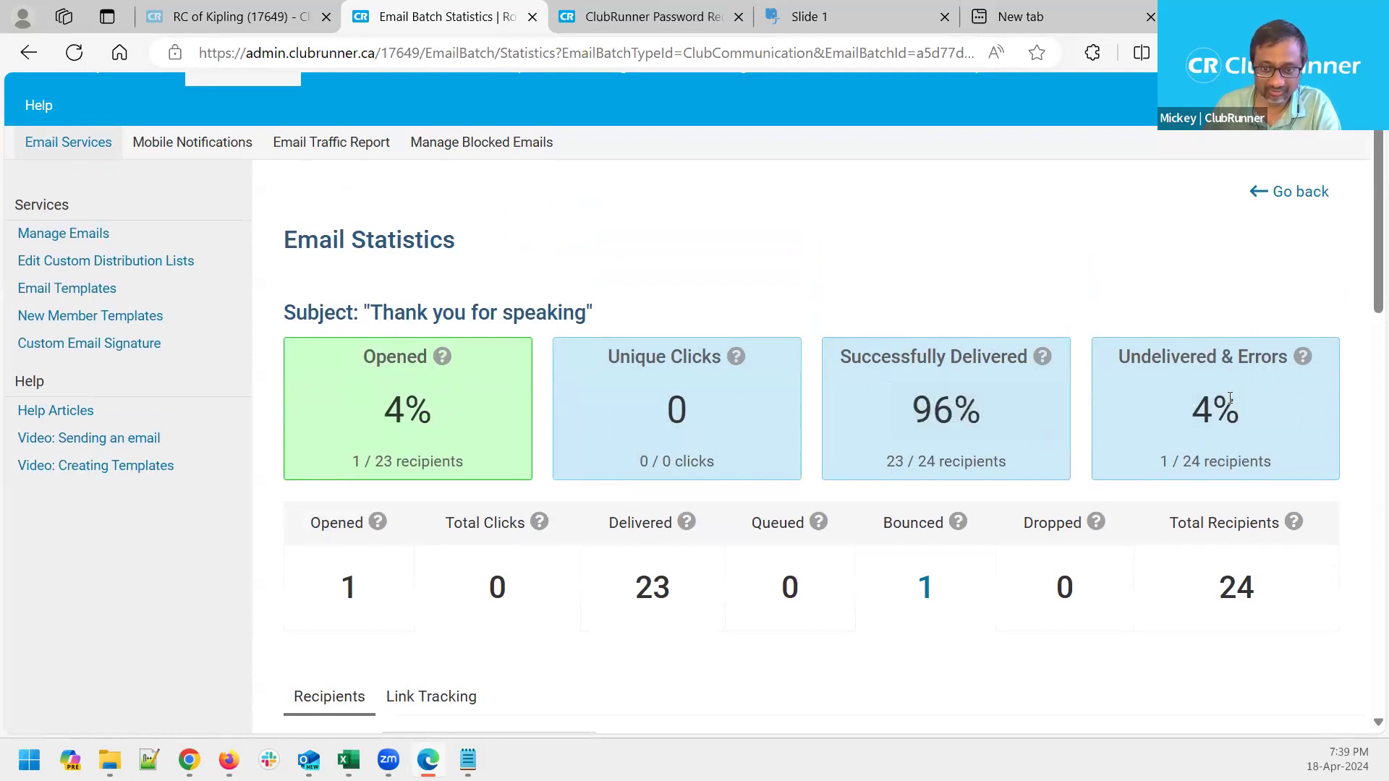
{"action": "left_click_drag", "start_coordinate": [602, 351], "coordinate": [722, 356]}
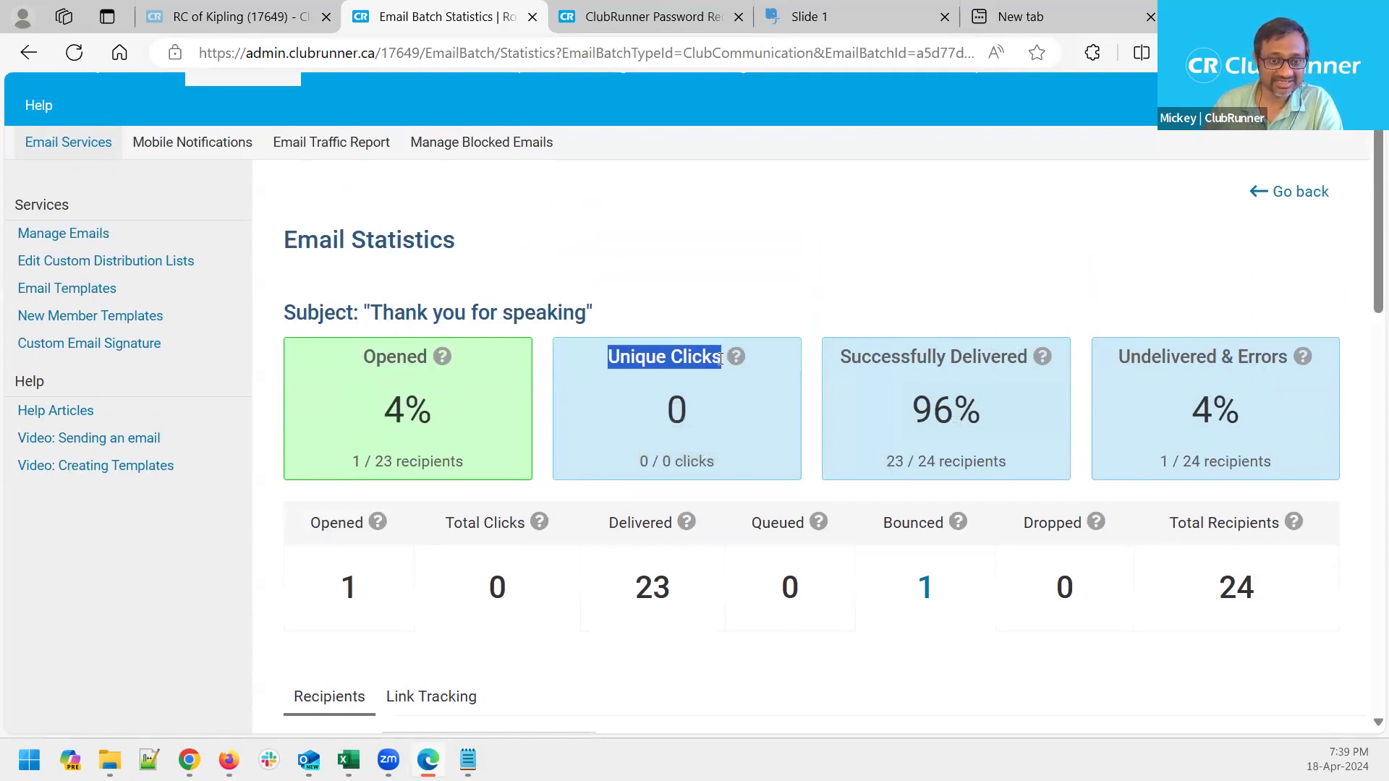
{"action": "left_click", "coordinate": [654, 269]}
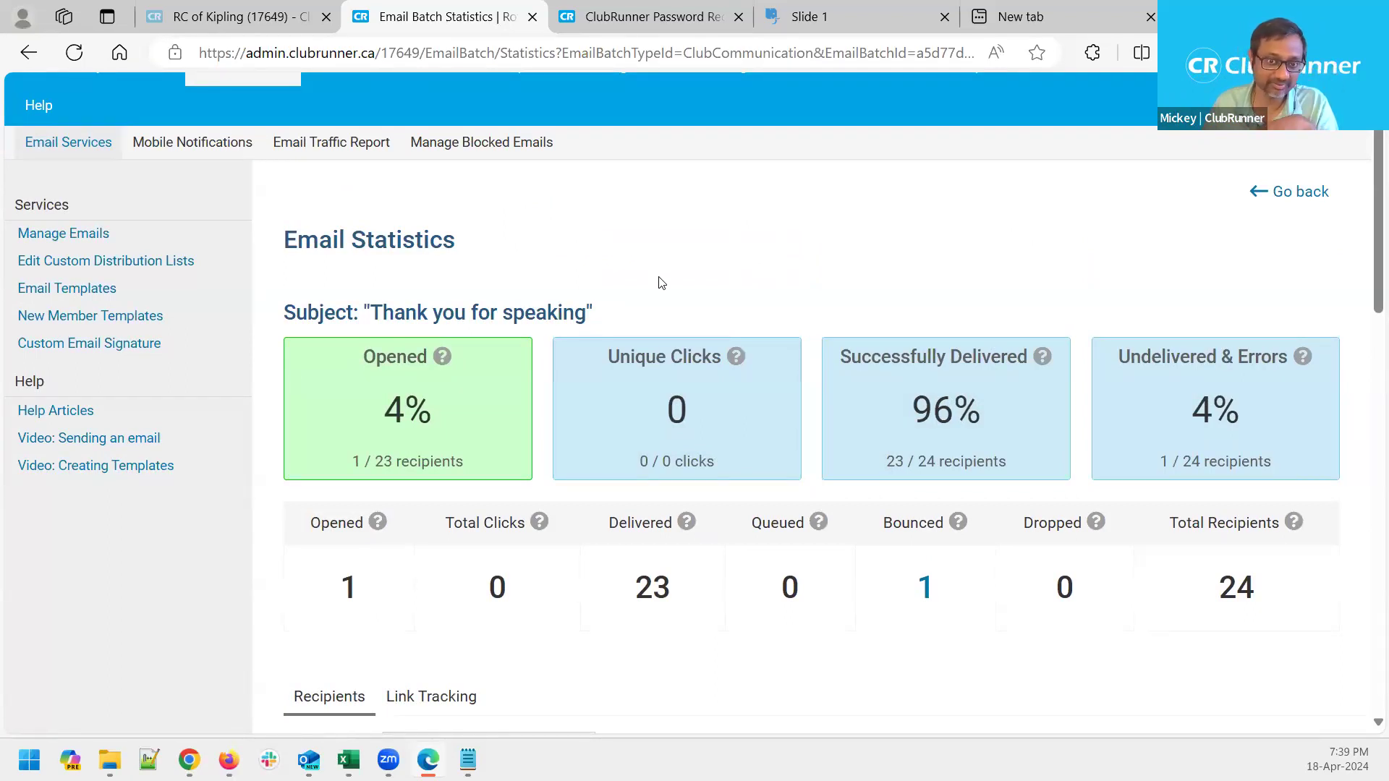
{"action": "scroll", "coordinate": [667, 335], "scroll_direction": "down", "scroll_amount": 5}
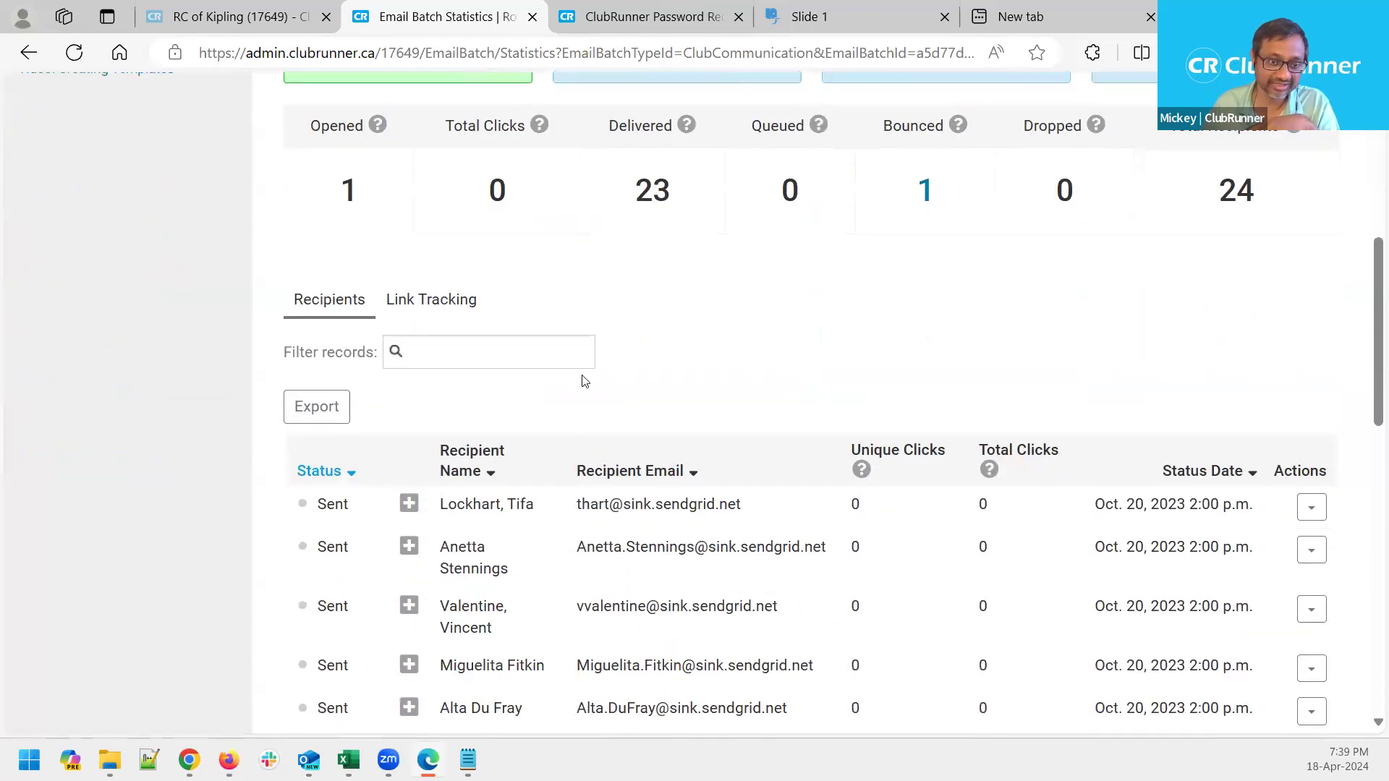
{"action": "left_click", "coordinate": [410, 506]}
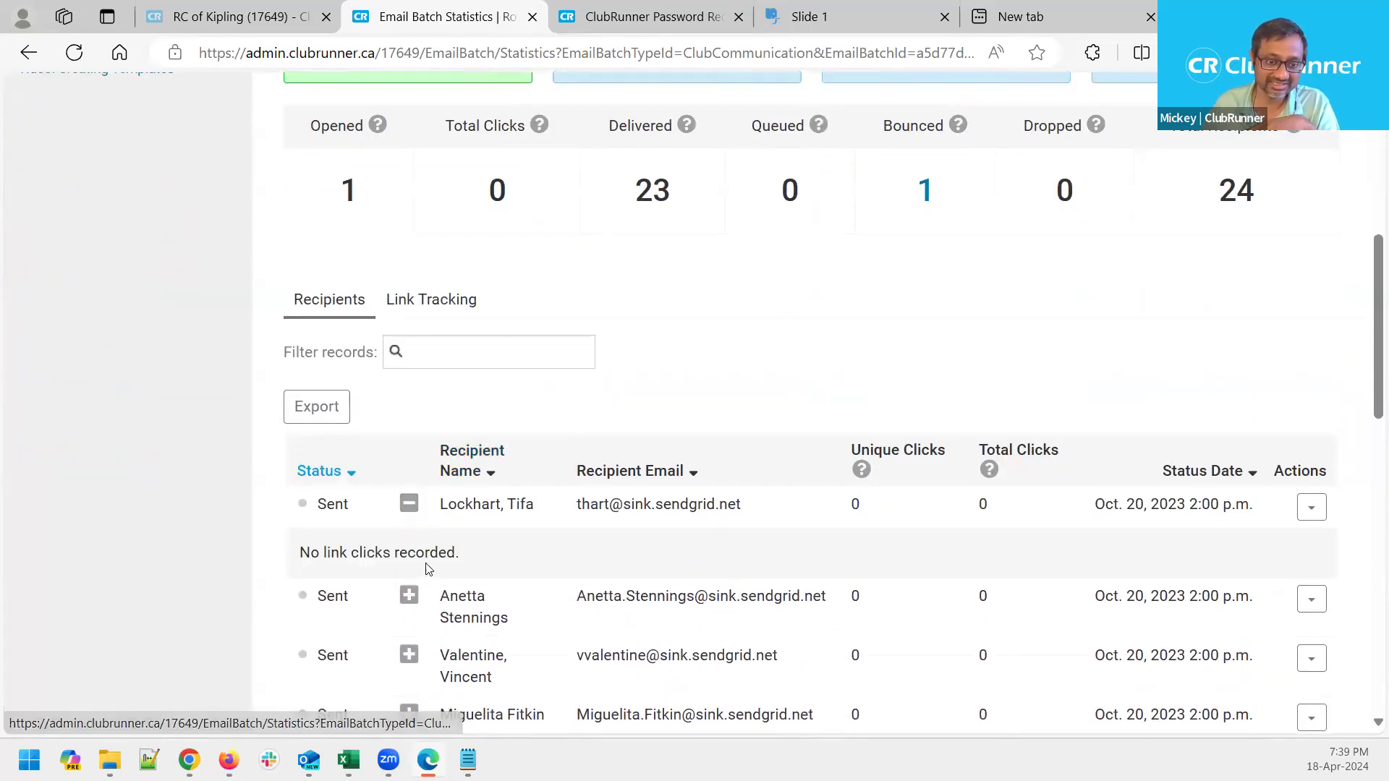
{"action": "left_click", "coordinate": [409, 504]}
{"action": "left_click", "coordinate": [409, 548]}
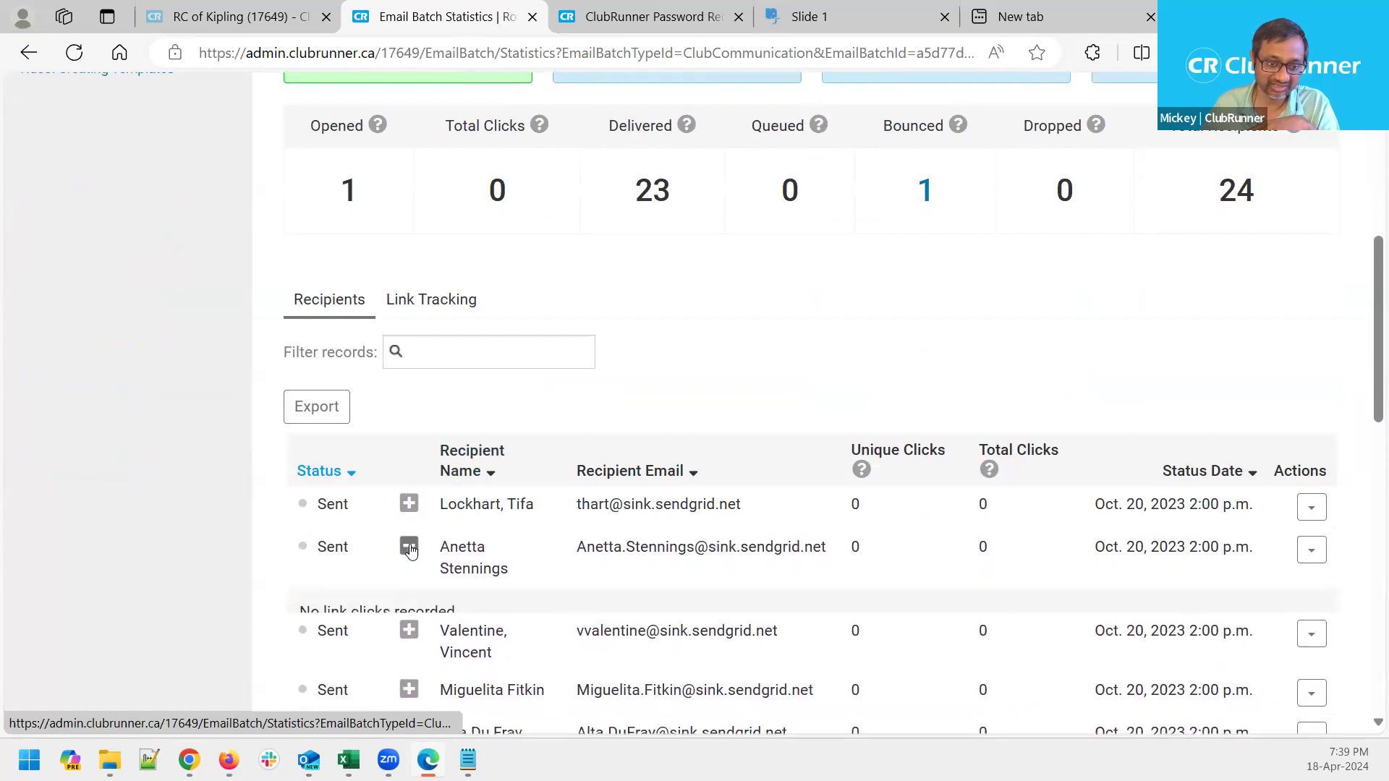
{"action": "left_click", "coordinate": [409, 549]}
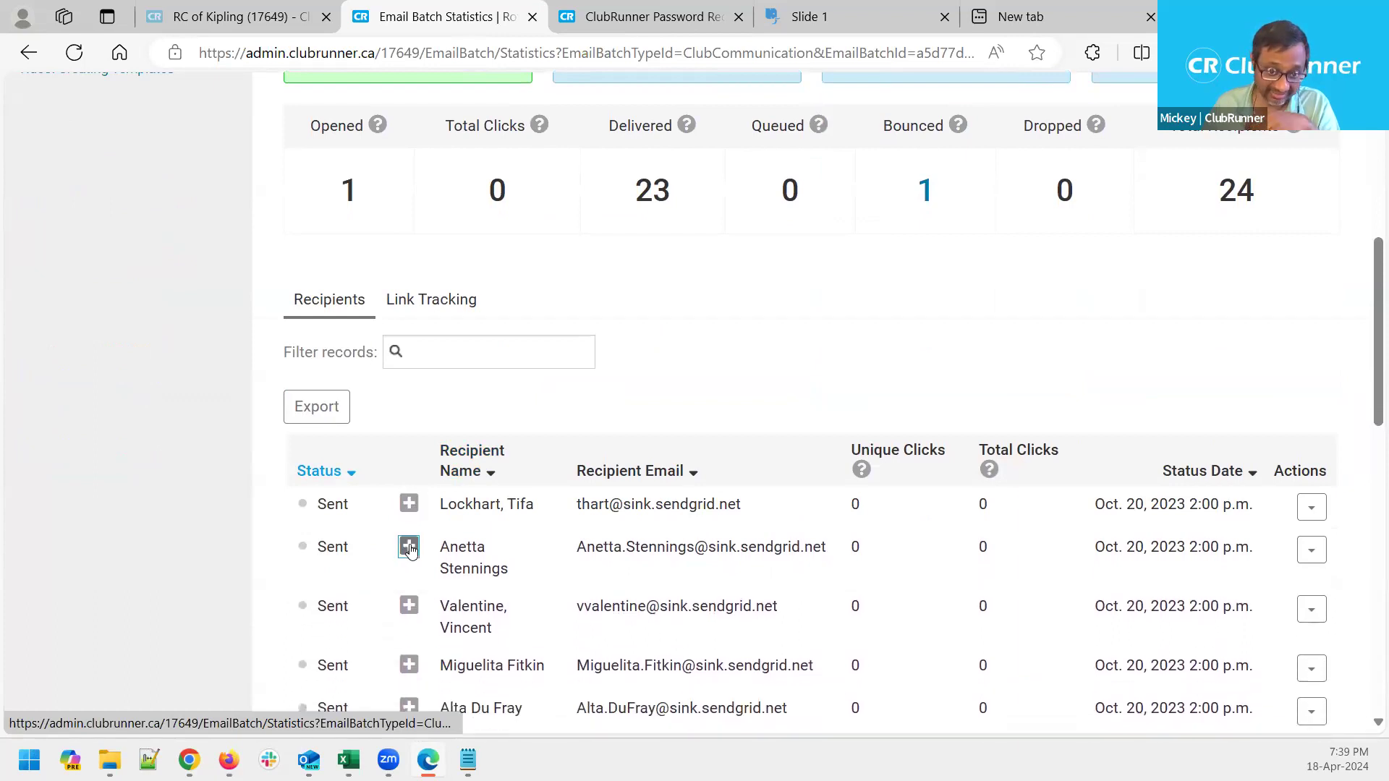
{"action": "left_click", "coordinate": [409, 608]}
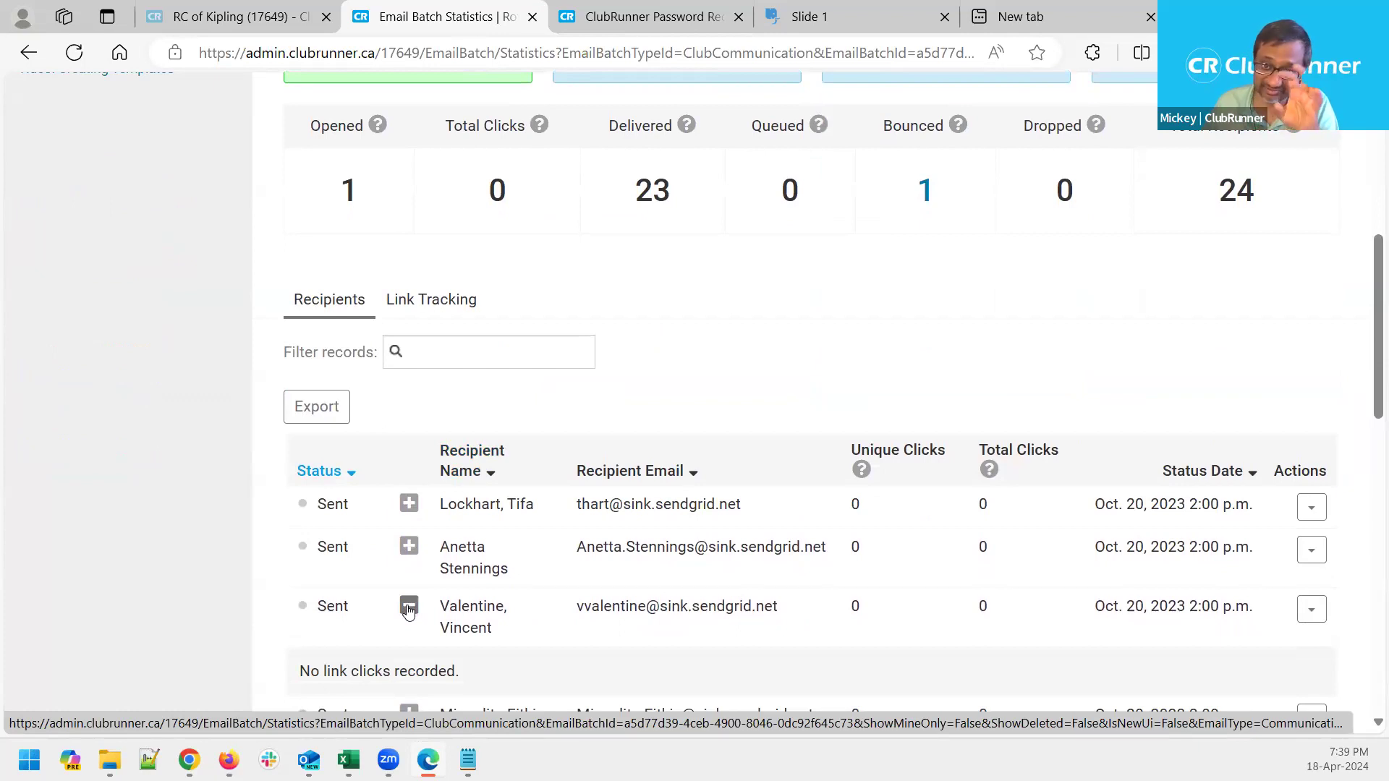
{"action": "left_click", "coordinate": [409, 608]}
{"action": "scroll", "coordinate": [409, 608], "scroll_direction": "down", "scroll_amount": 3}
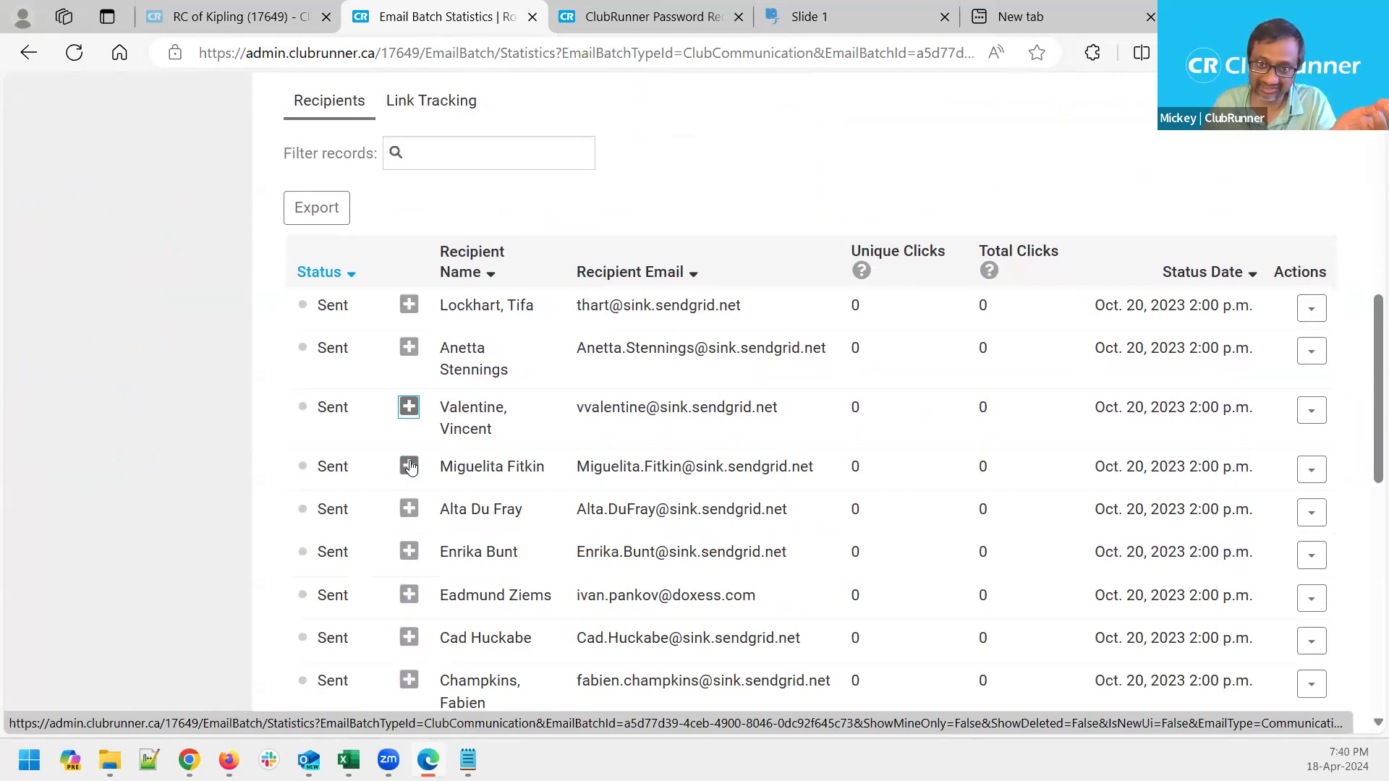
{"action": "left_click", "coordinate": [409, 467]}
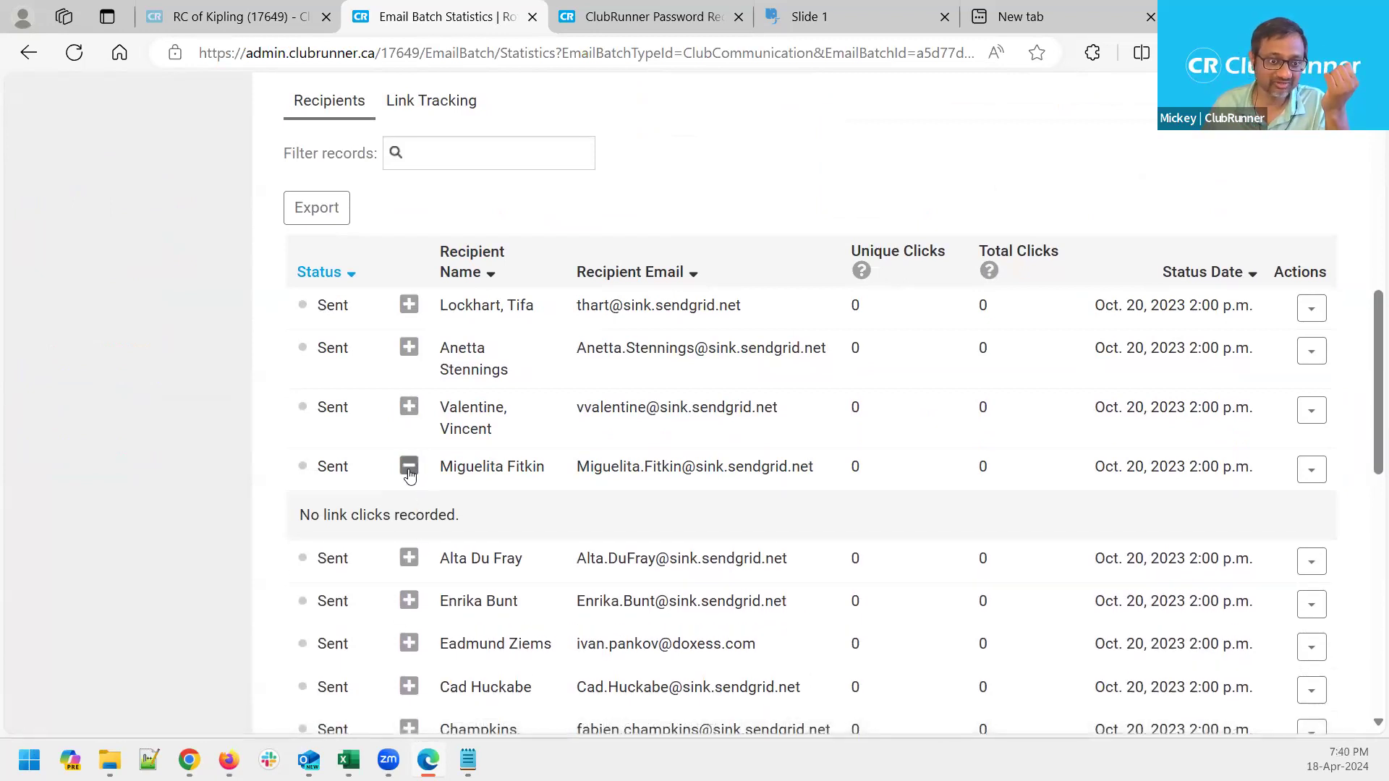
{"action": "left_click", "coordinate": [409, 467]}
{"action": "left_click", "coordinate": [414, 512]}
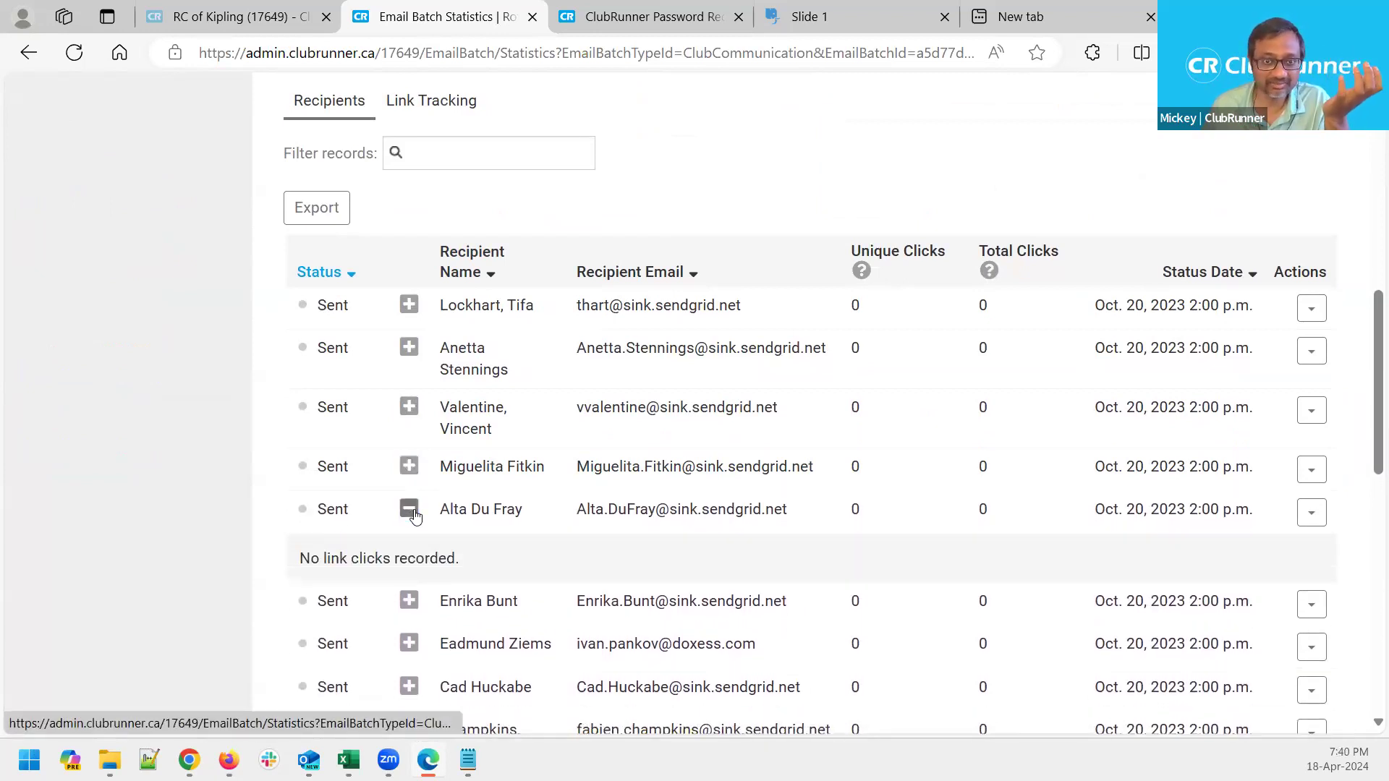
{"action": "left_click", "coordinate": [410, 511]}
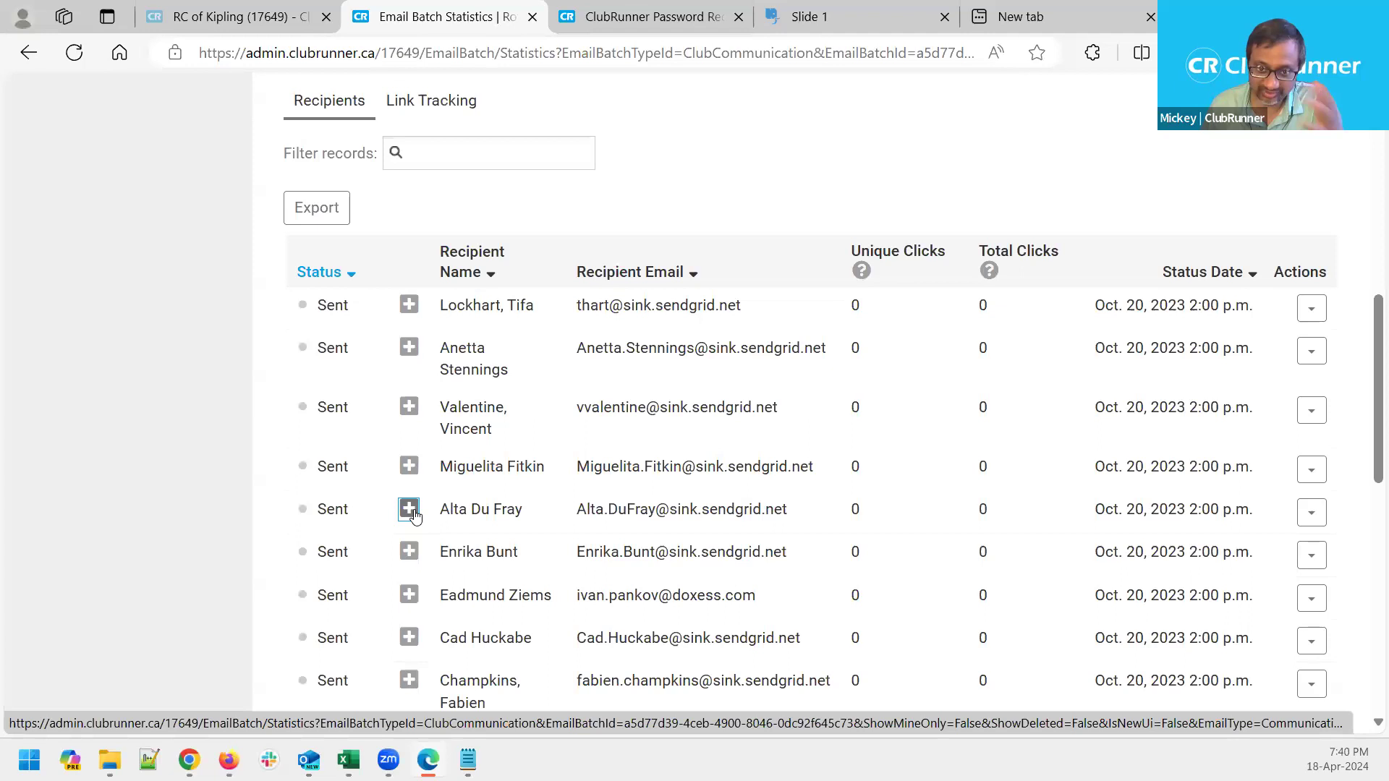
{"action": "scroll", "coordinate": [414, 513], "scroll_direction": "up", "scroll_amount": 10}
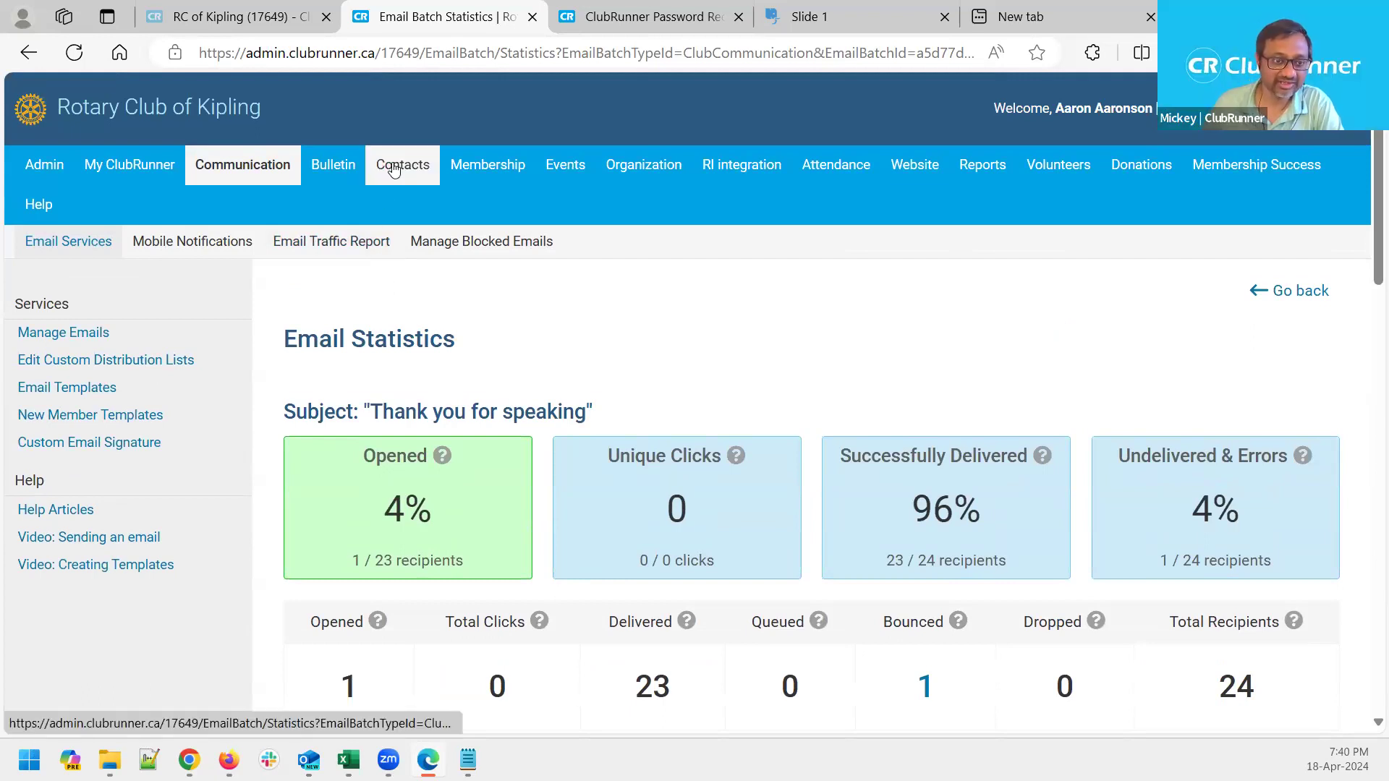
Go to the All Contacts list of 14 contacts and start a blank new contact
{"action": "mouse_move", "coordinate": [393, 169]}
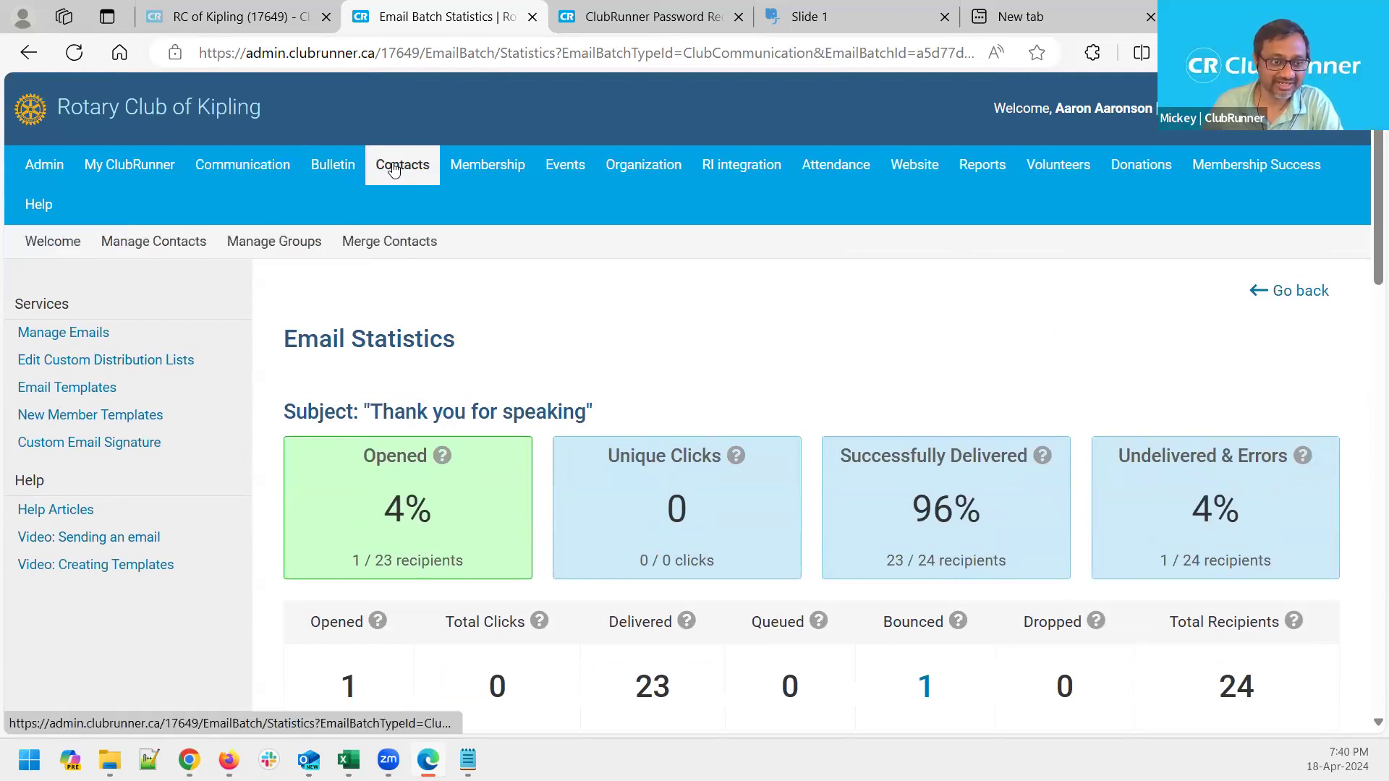
{"action": "left_click", "coordinate": [183, 248]}
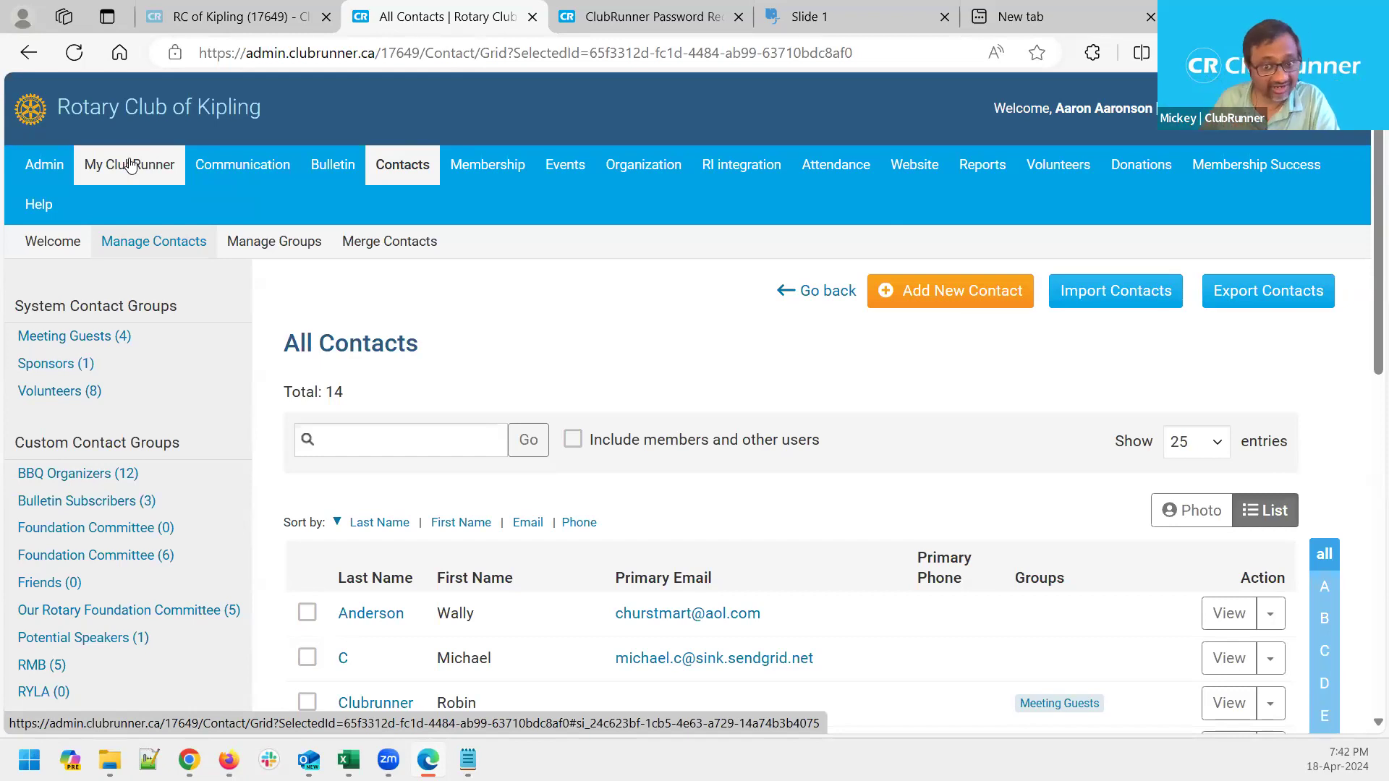
{"action": "left_click", "coordinate": [962, 293]}
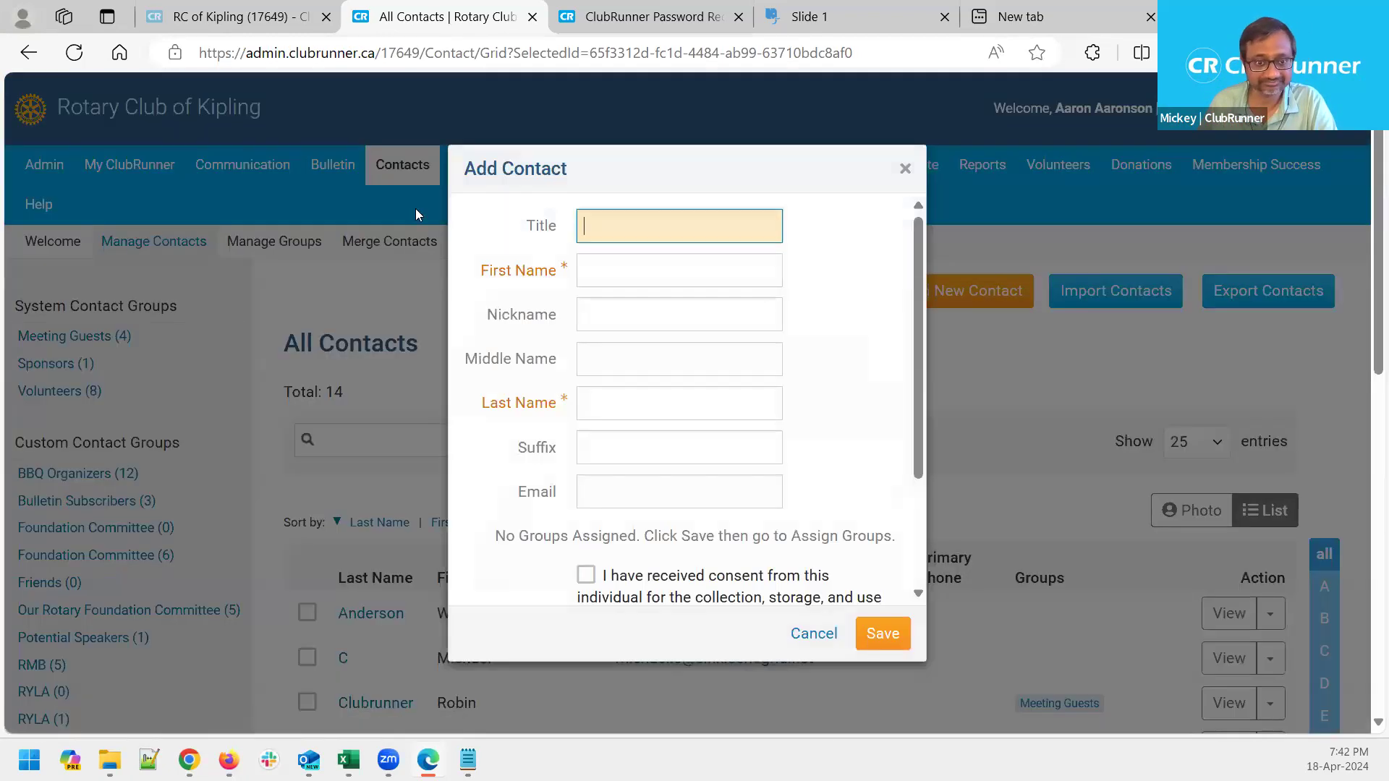
Enter the contact's first name, last name and e-mail address, using a sink.sendgrid.net domain
{"action": "left_click", "coordinate": [722, 273]}
{"action": "type", "text": "Bill"}
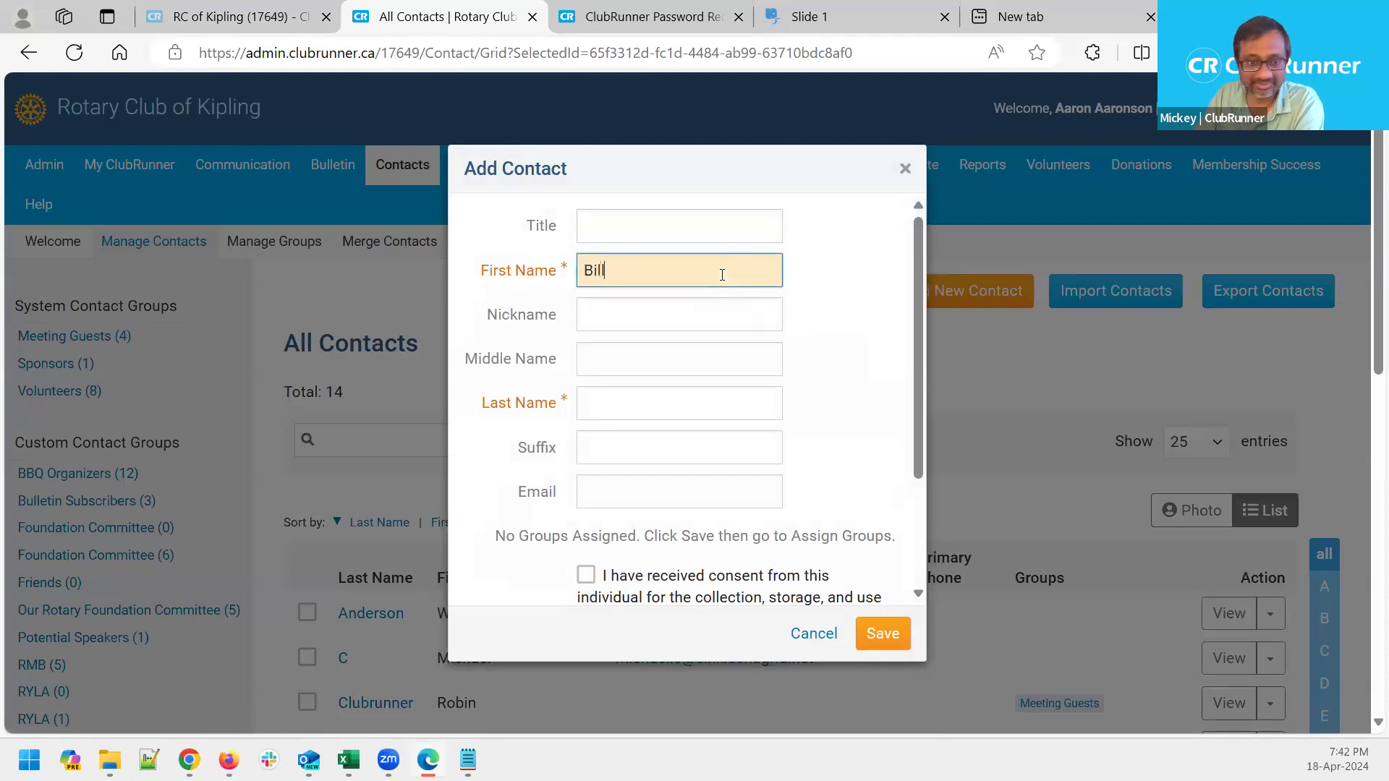
{"action": "key", "text": "Tab"}
{"action": "key", "text": "Tab"}
{"action": "key", "text": "Tab"}
{"action": "type", "text": "Gates"}
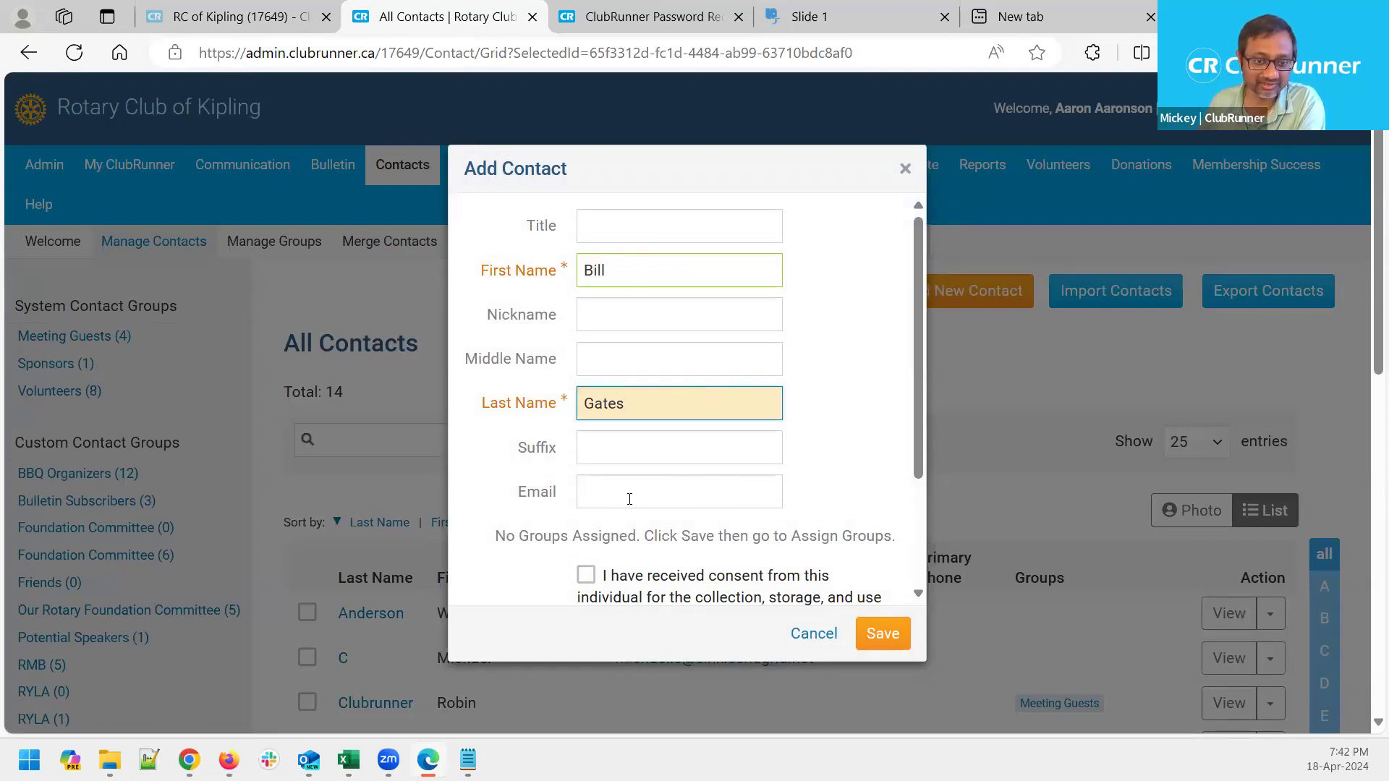
{"action": "left_click", "coordinate": [658, 486]}
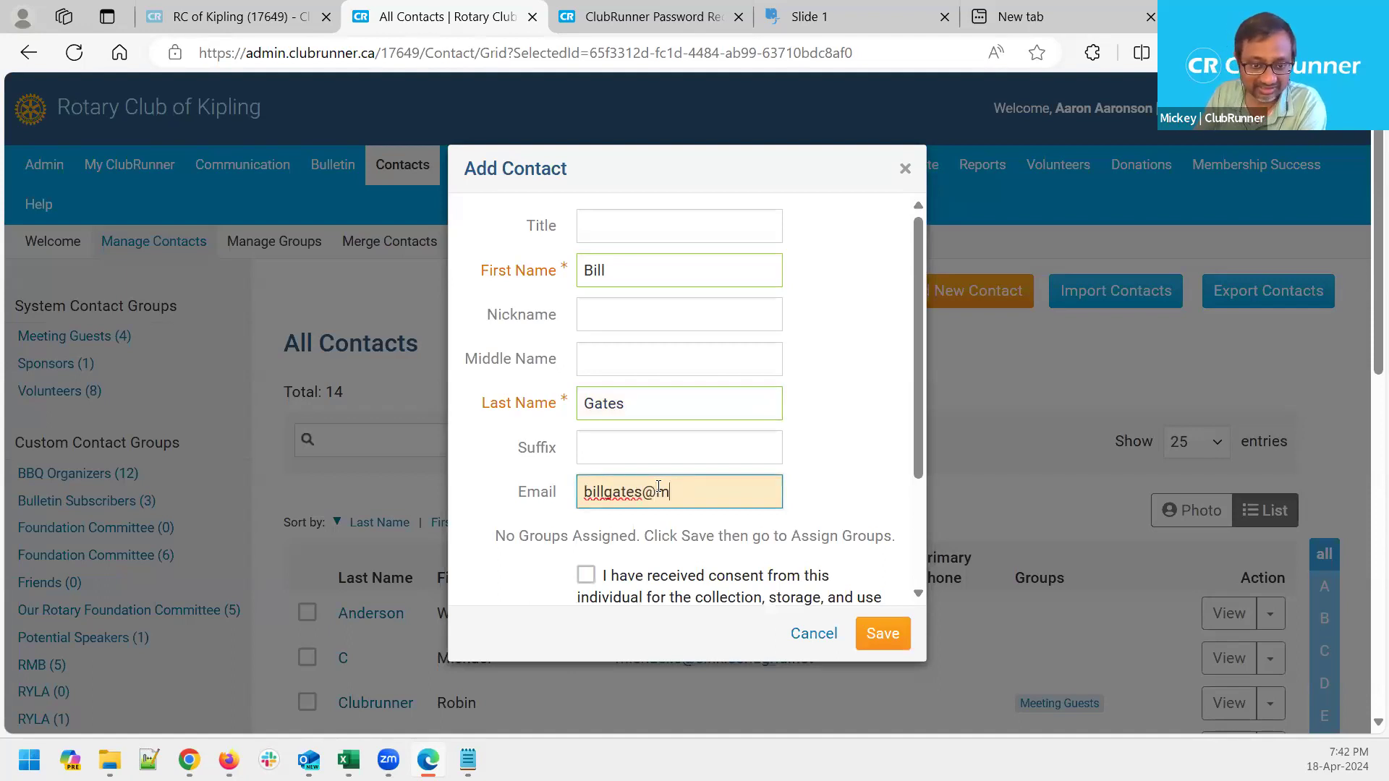
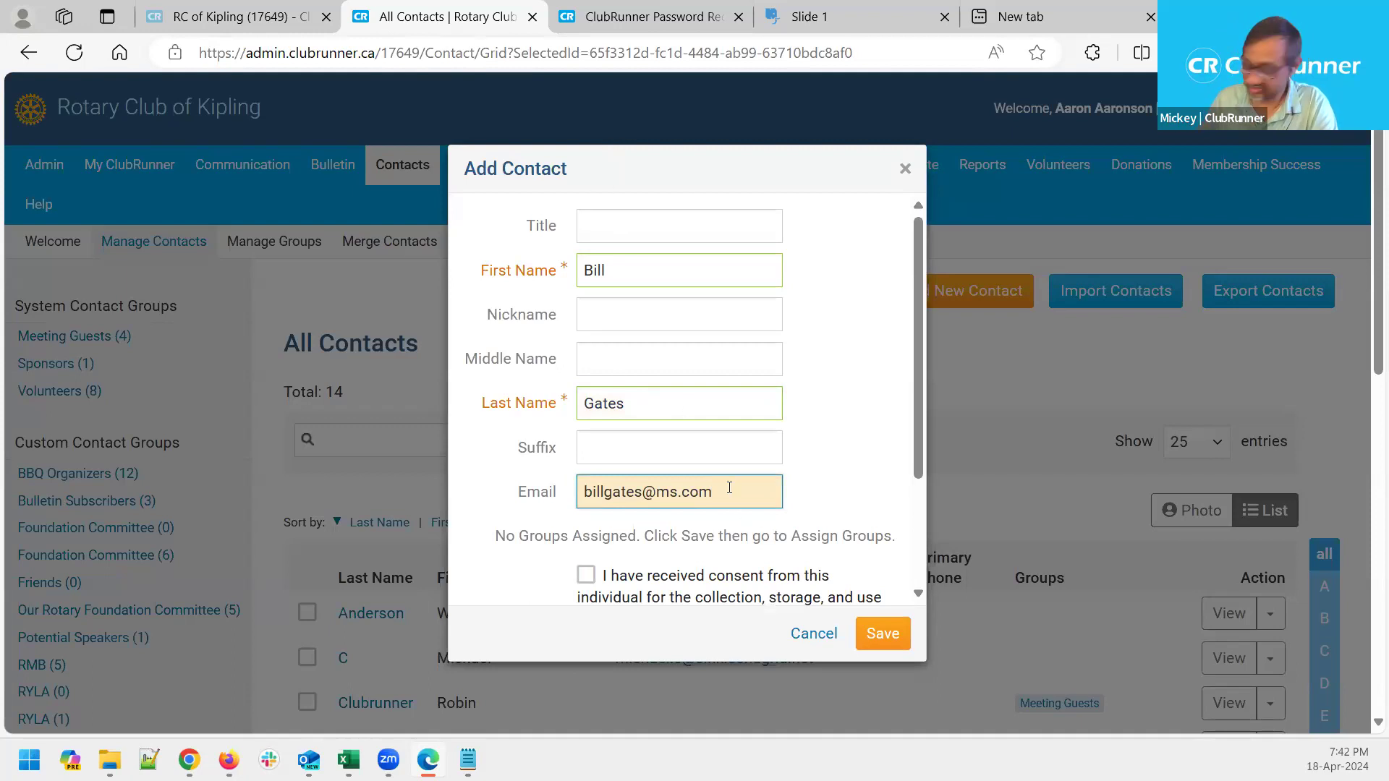
{"action": "key", "text": "BackSpace"}
{"action": "key", "text": "BackSpace"}
{"action": "key", "text": "BackSpace"}
{"action": "key", "text": "BackSpace"}
{"action": "key", "text": "BackSpace"}
{"action": "key", "text": "BackSpace"}
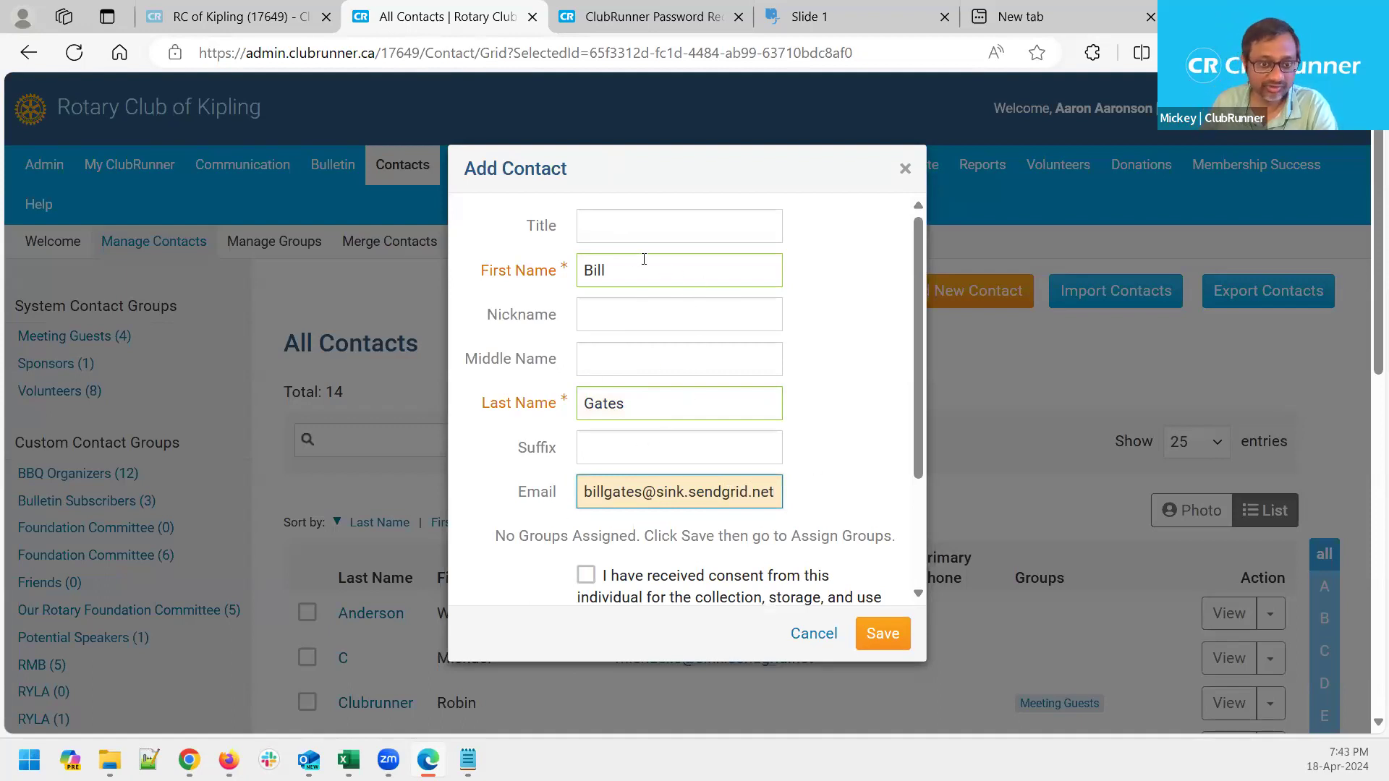
Record the contact's consent and save the new contact
{"action": "scroll", "coordinate": [572, 513], "scroll_direction": "down", "scroll_amount": 1}
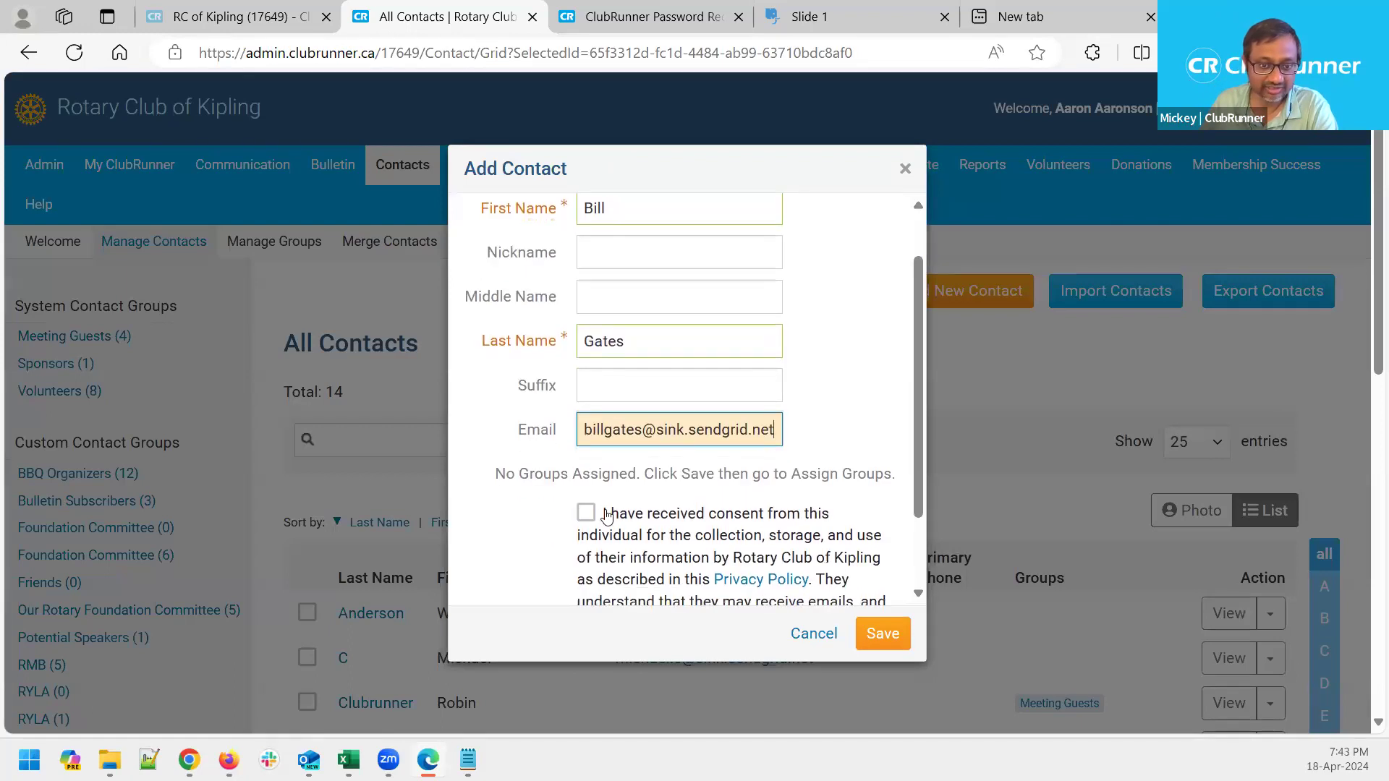
{"action": "scroll", "coordinate": [609, 518], "scroll_direction": "down", "scroll_amount": 1}
{"action": "left_click", "coordinate": [586, 451]}
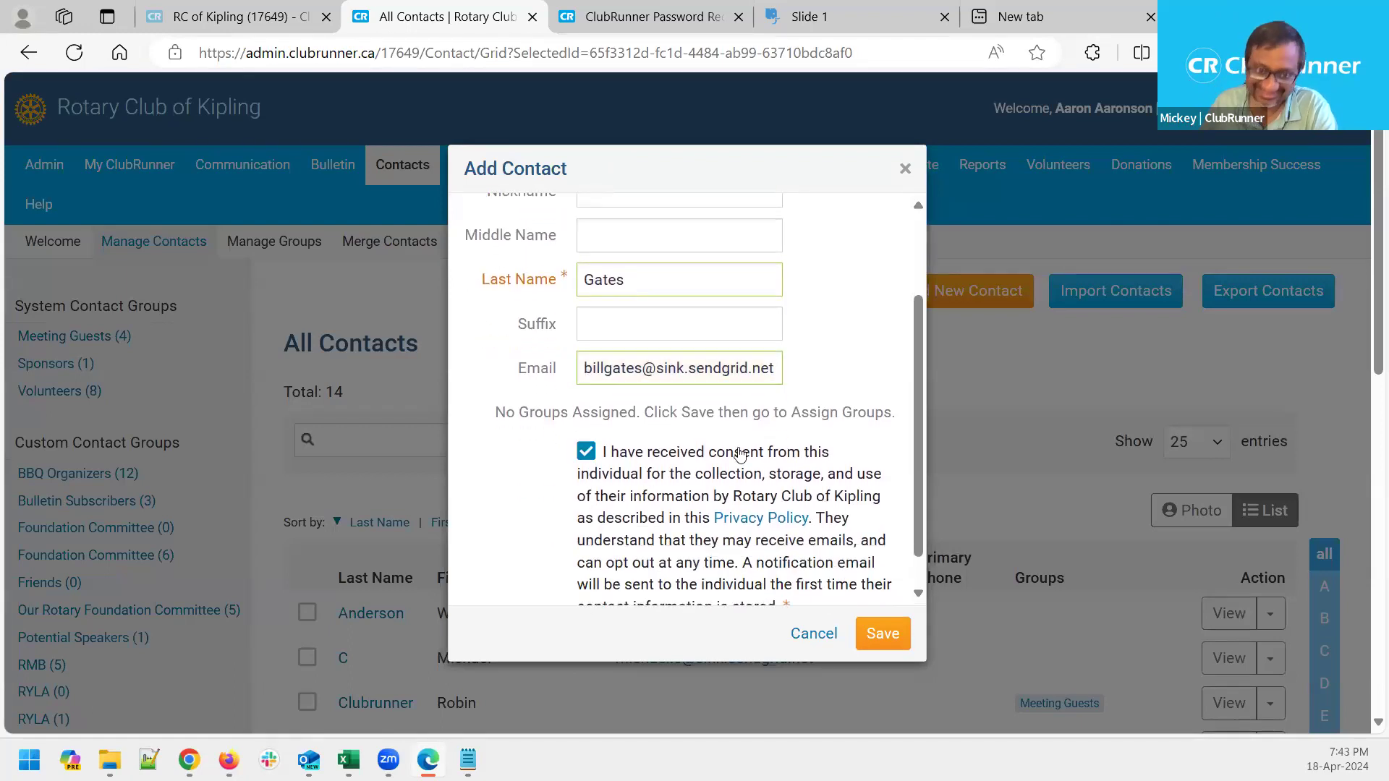
{"action": "scroll", "coordinate": [782, 434], "scroll_direction": "up", "scroll_amount": 2}
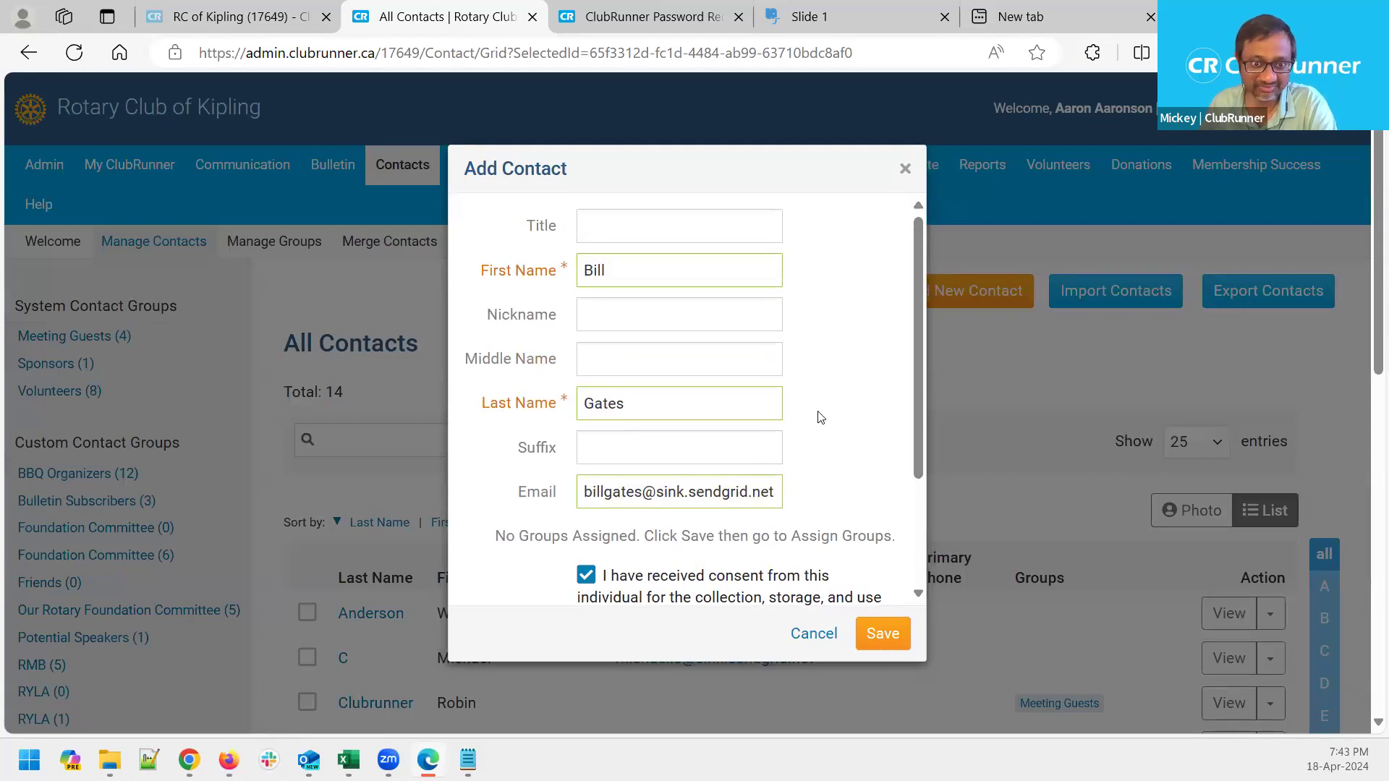
{"action": "scroll", "coordinate": [820, 417], "scroll_direction": "down", "scroll_amount": 1}
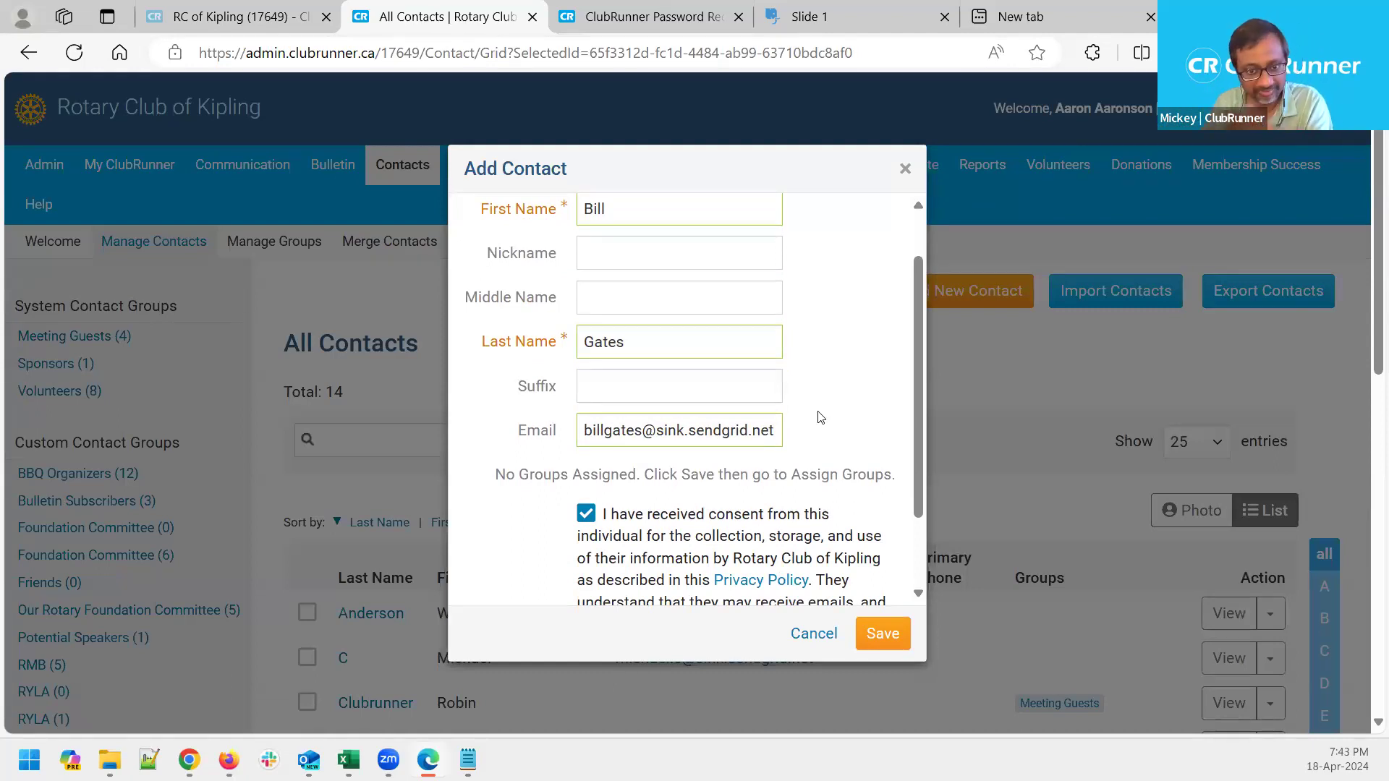
{"action": "scroll", "coordinate": [916, 578], "scroll_direction": "down", "scroll_amount": 1}
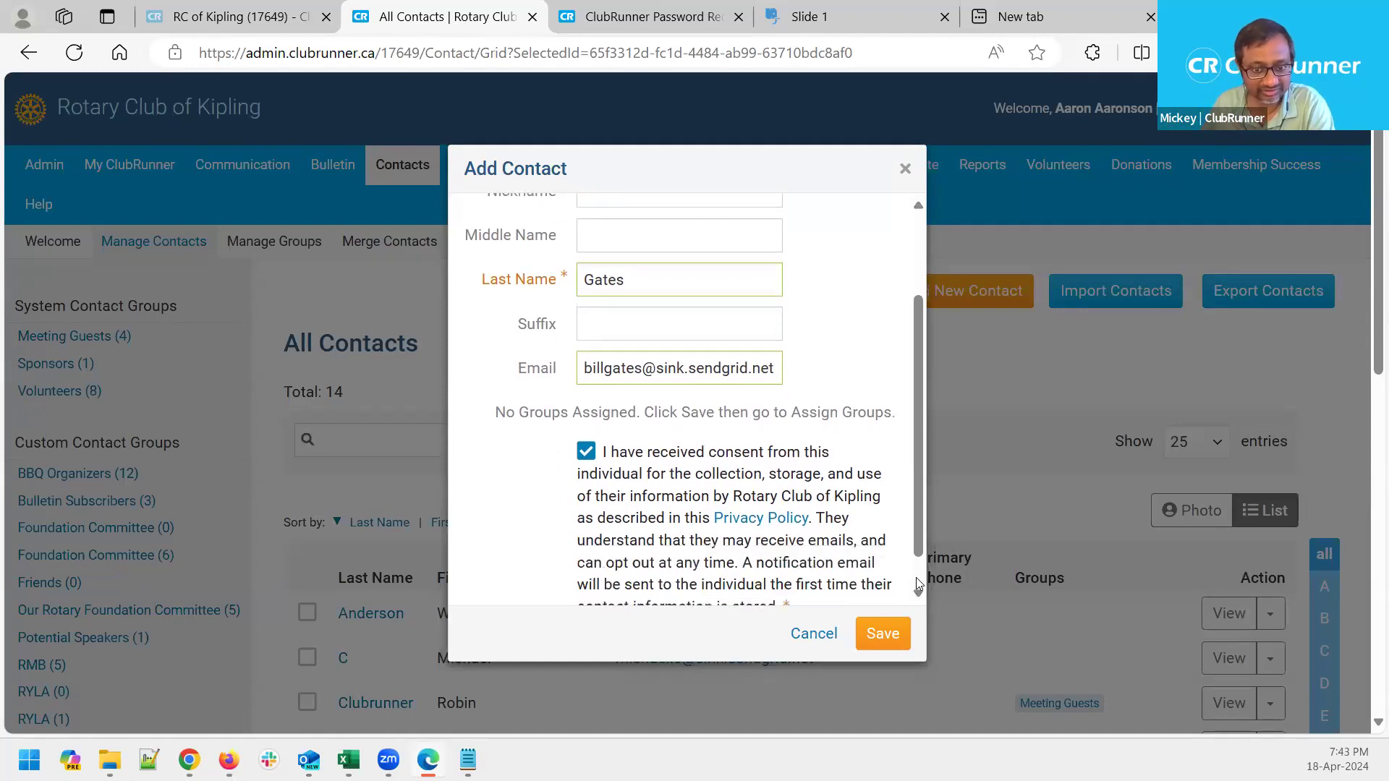
{"action": "left_click", "coordinate": [881, 644]}
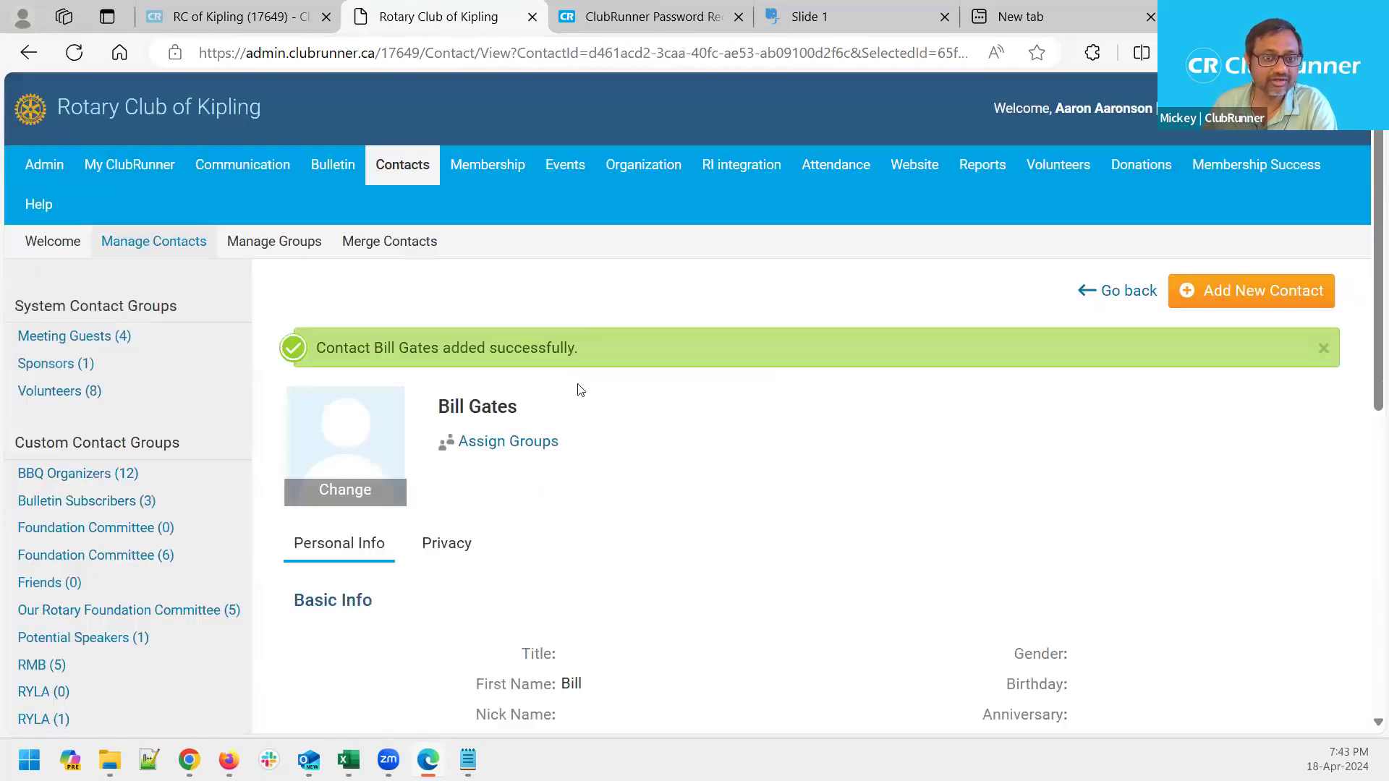
{"action": "scroll", "coordinate": [740, 531], "scroll_direction": "down", "scroll_amount": 3}
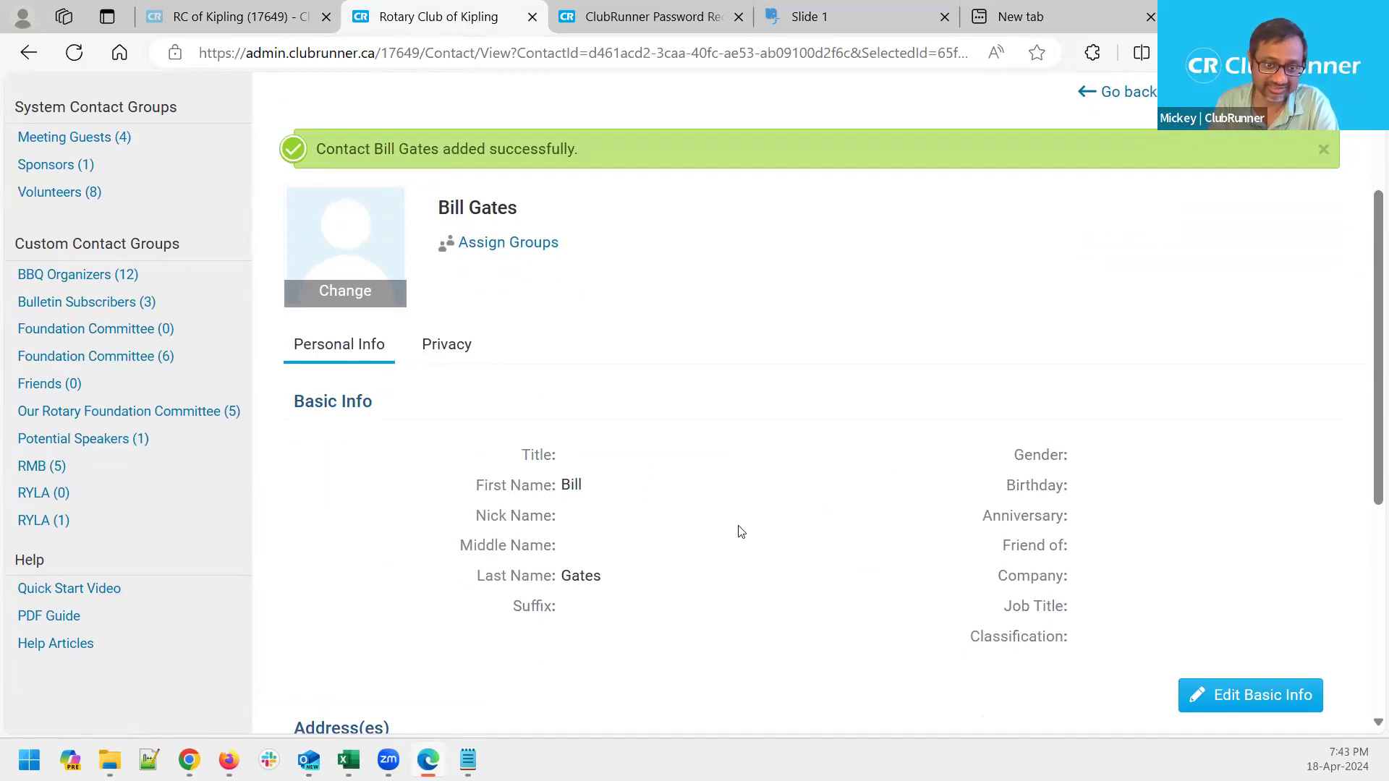
{"action": "scroll", "coordinate": [735, 387], "scroll_direction": "down", "scroll_amount": 1}
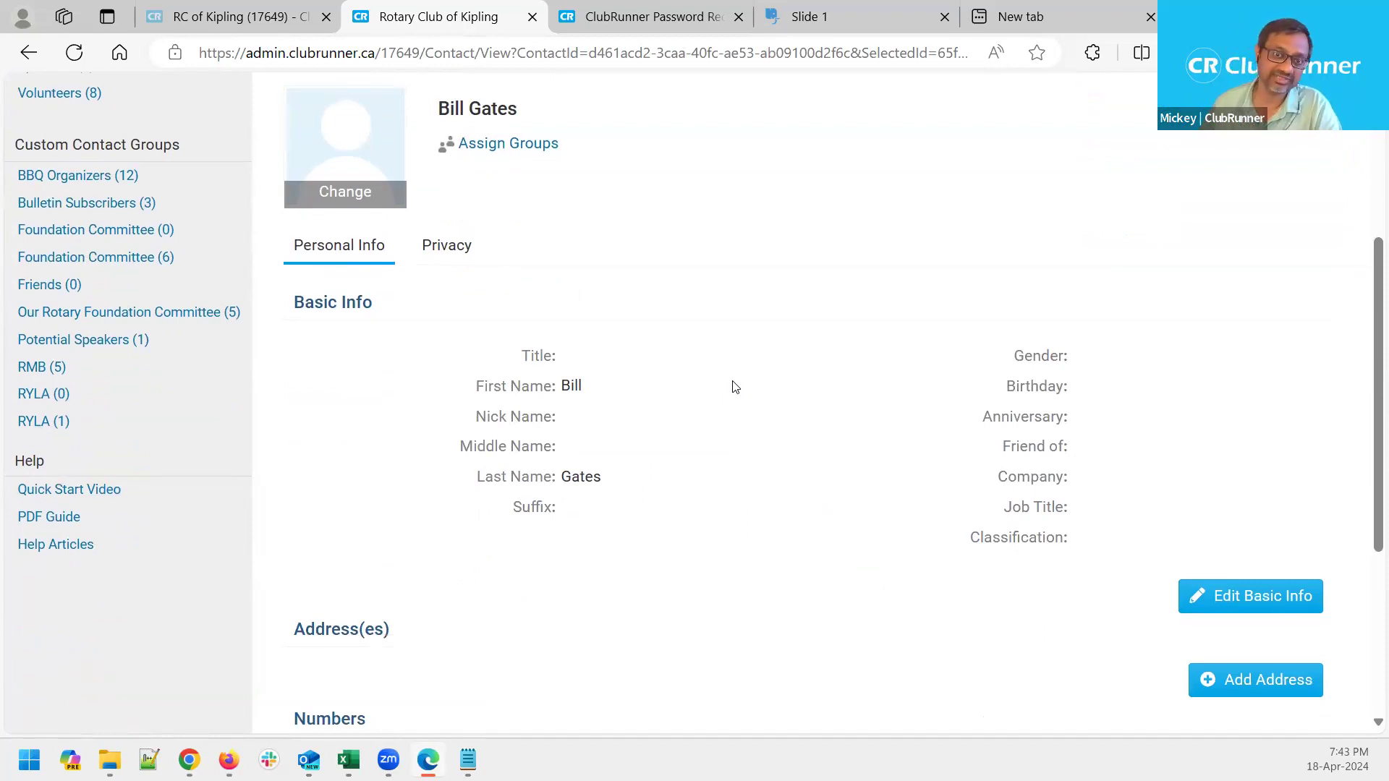
{"action": "scroll", "coordinate": [734, 387], "scroll_direction": "up", "scroll_amount": 3}
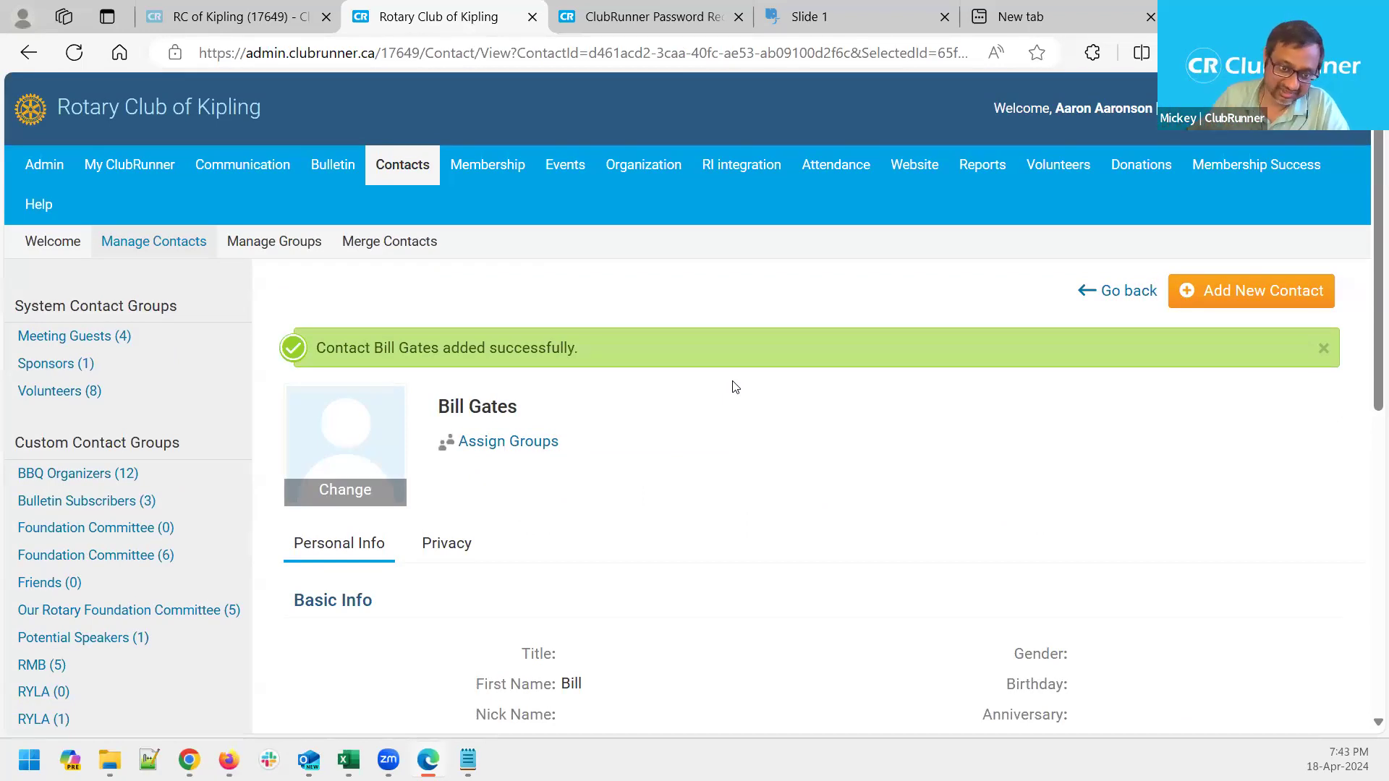
{"action": "scroll", "coordinate": [753, 452], "scroll_direction": "down", "scroll_amount": 3}
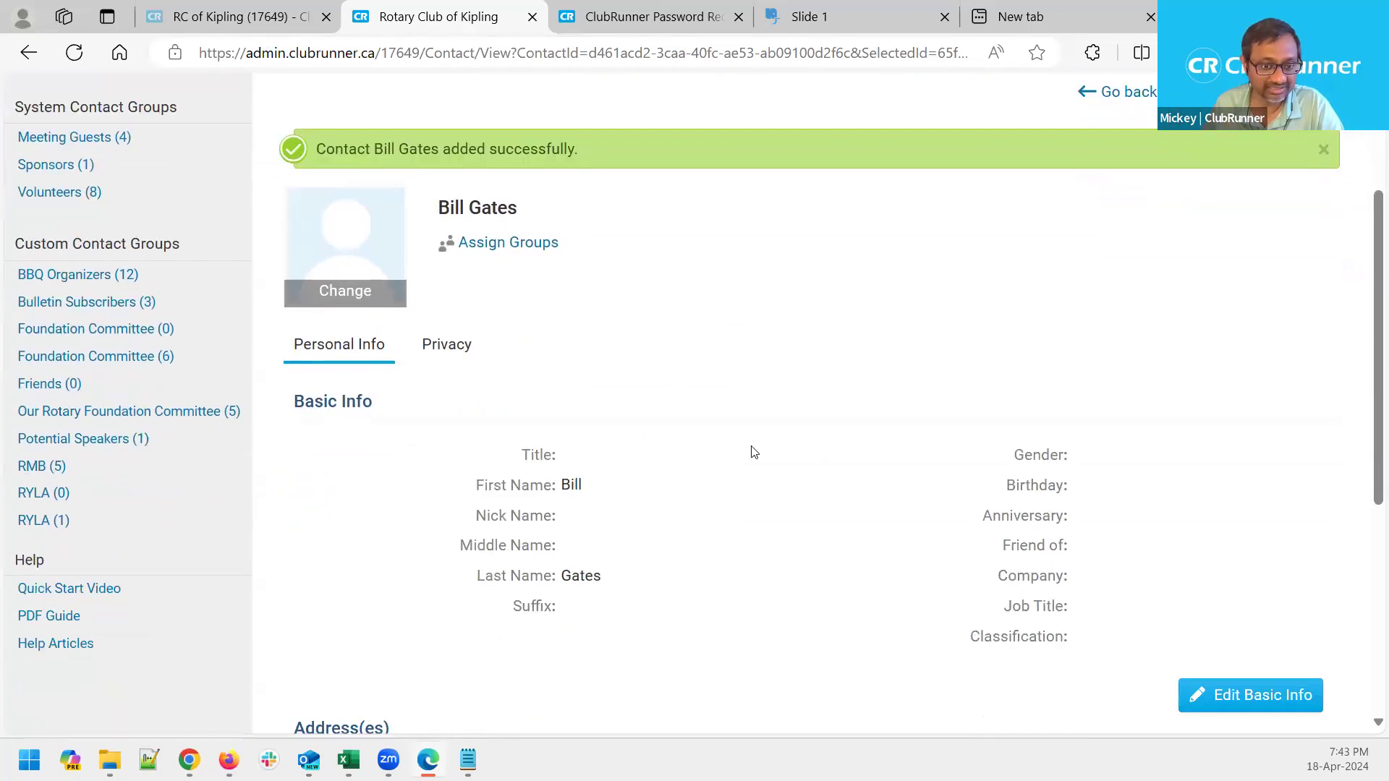
{"action": "scroll", "coordinate": [802, 558], "scroll_direction": "down", "scroll_amount": 5}
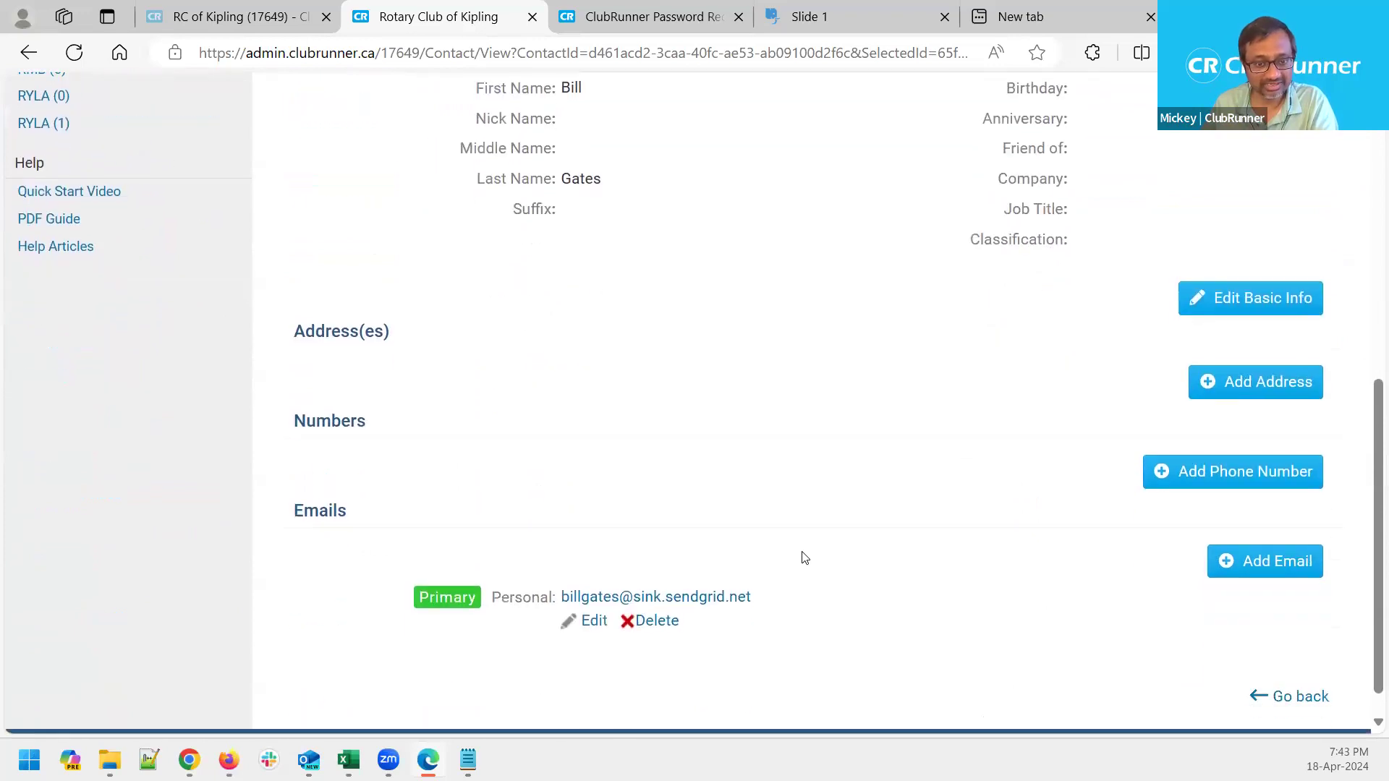
{"action": "scroll", "coordinate": [802, 557], "scroll_direction": "up", "scroll_amount": 8}
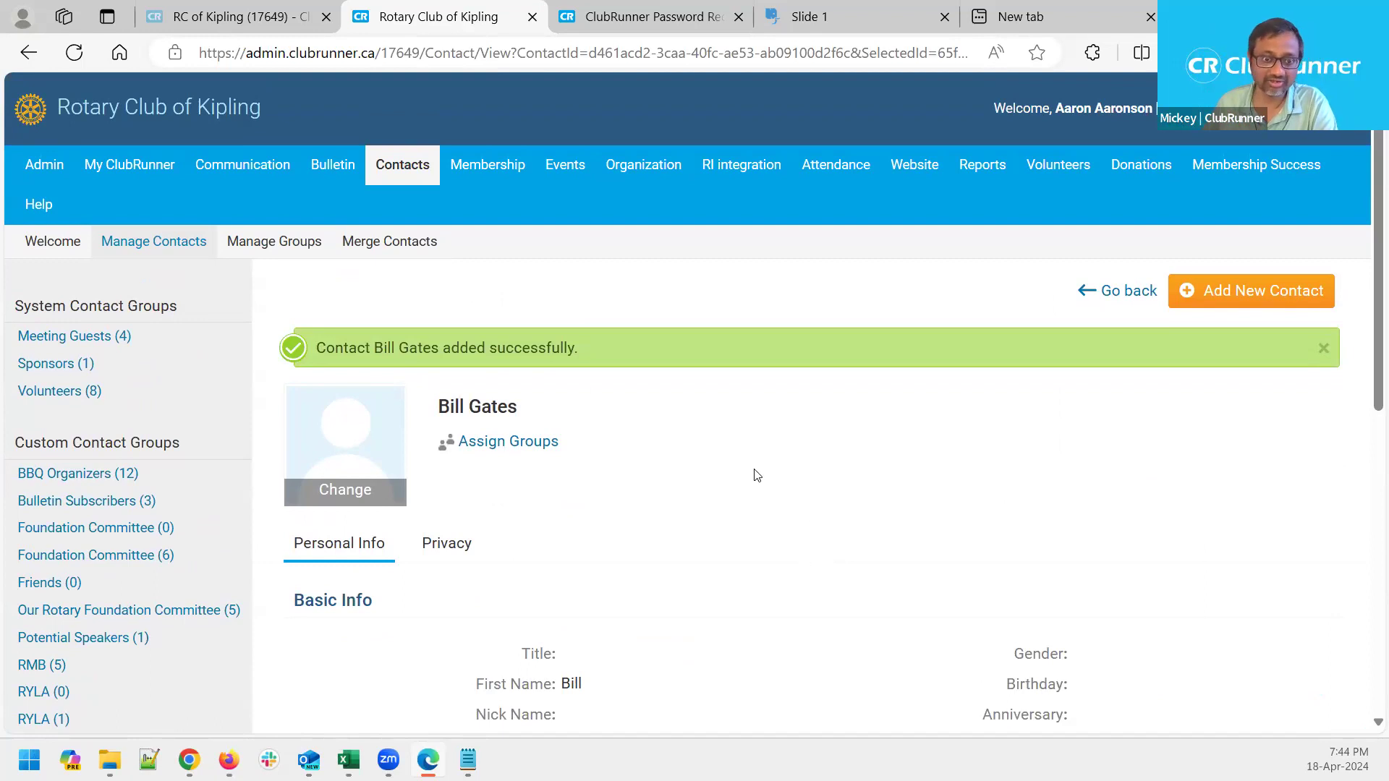
{"action": "left_click", "coordinate": [167, 233]}
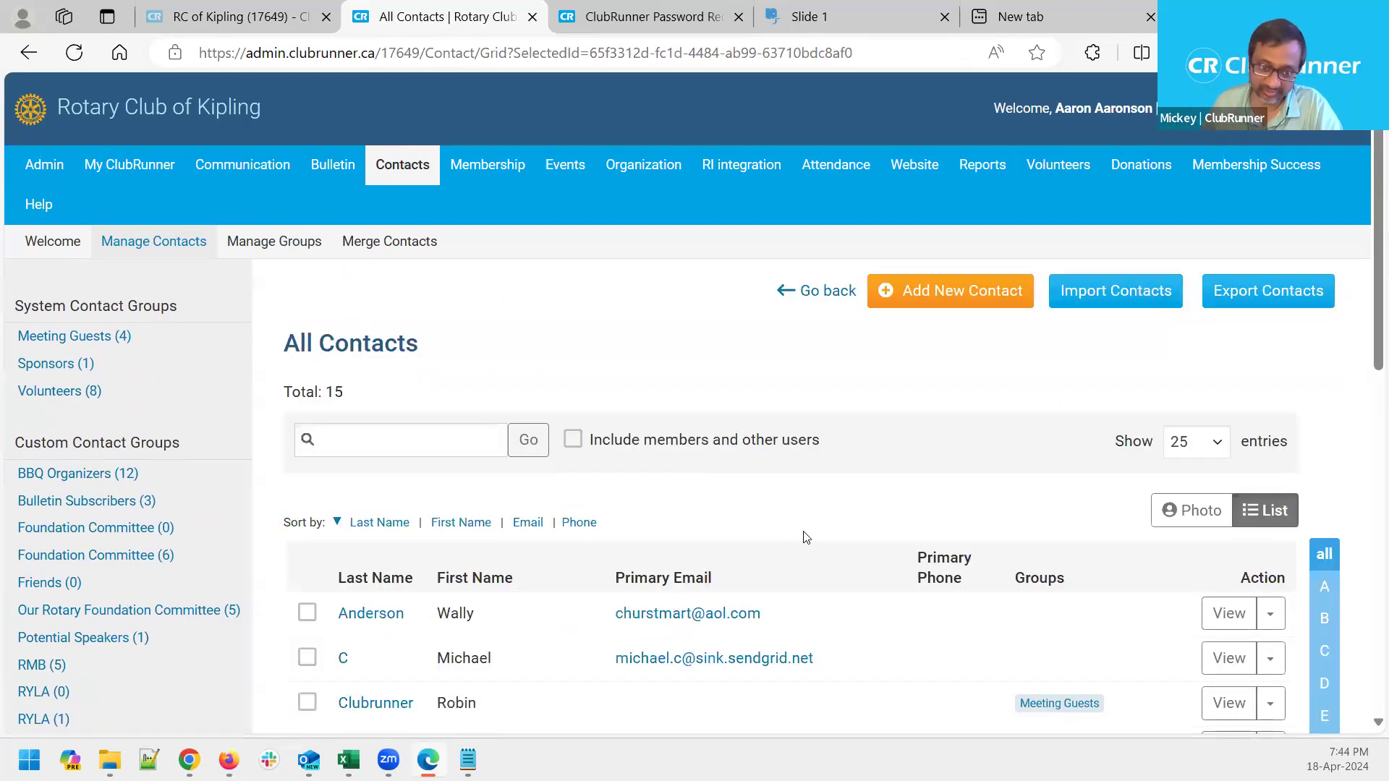
Scroll the All Contacts list, now 15 contacts, and point out the Contact Groups heading
{"action": "scroll", "coordinate": [806, 537], "scroll_direction": "down", "scroll_amount": 5}
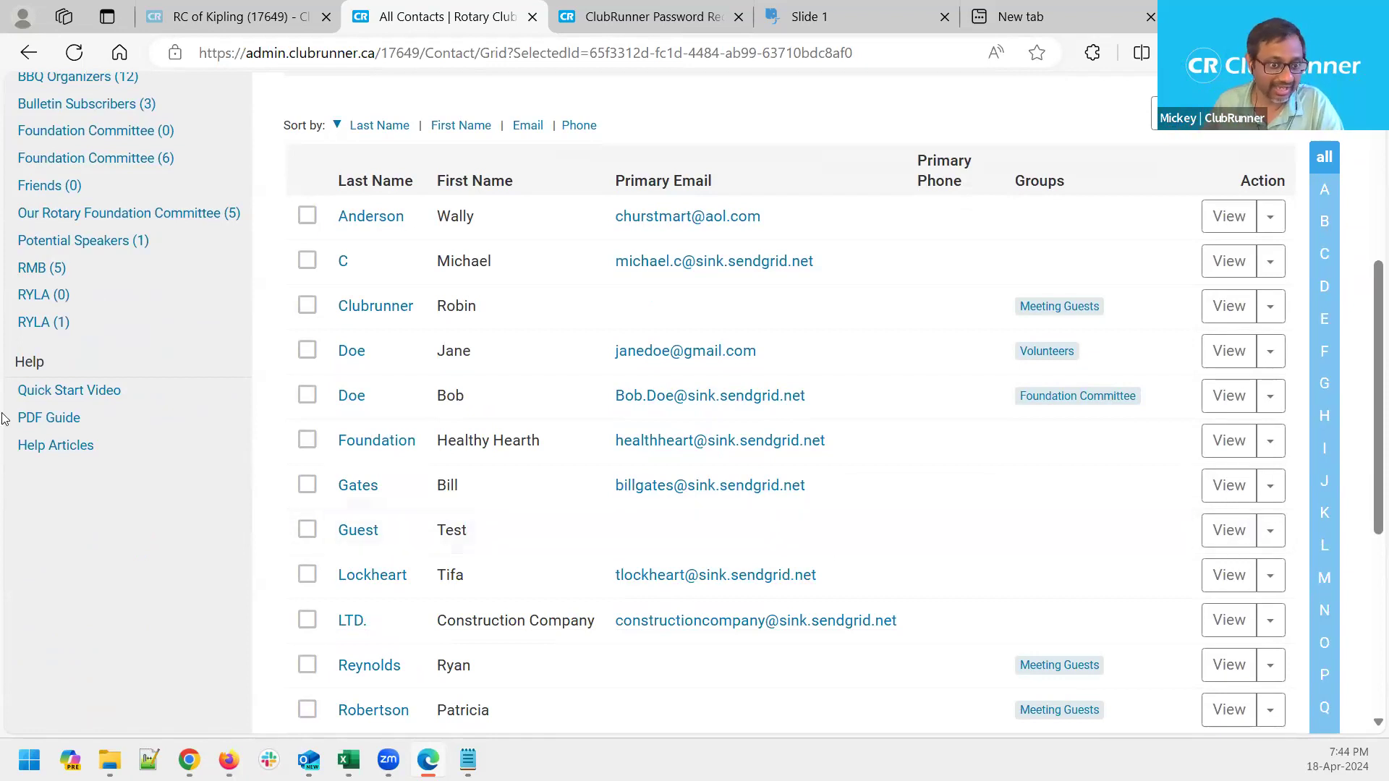
{"action": "scroll", "coordinate": [217, 394], "scroll_direction": "up", "scroll_amount": 4}
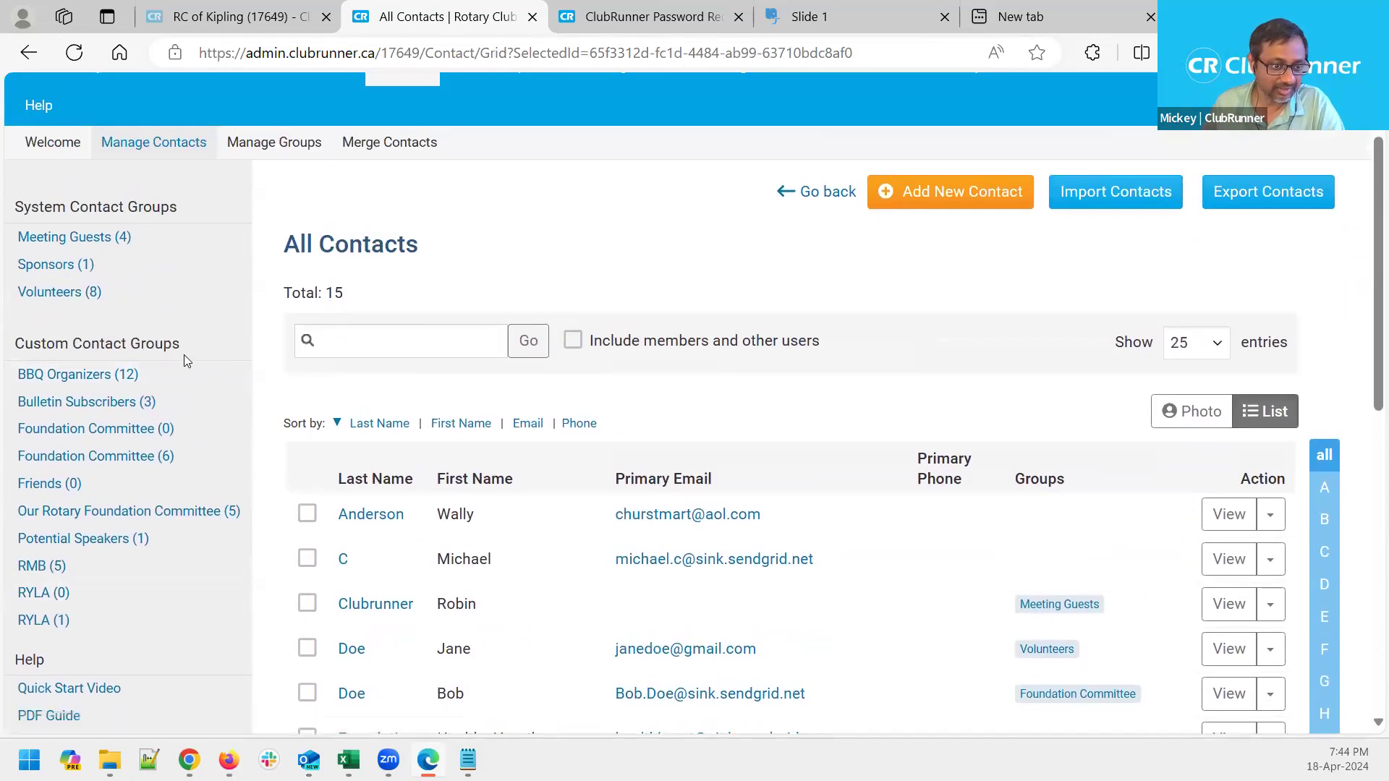
{"action": "left_click_drag", "start_coordinate": [190, 349], "coordinate": [71, 355]}
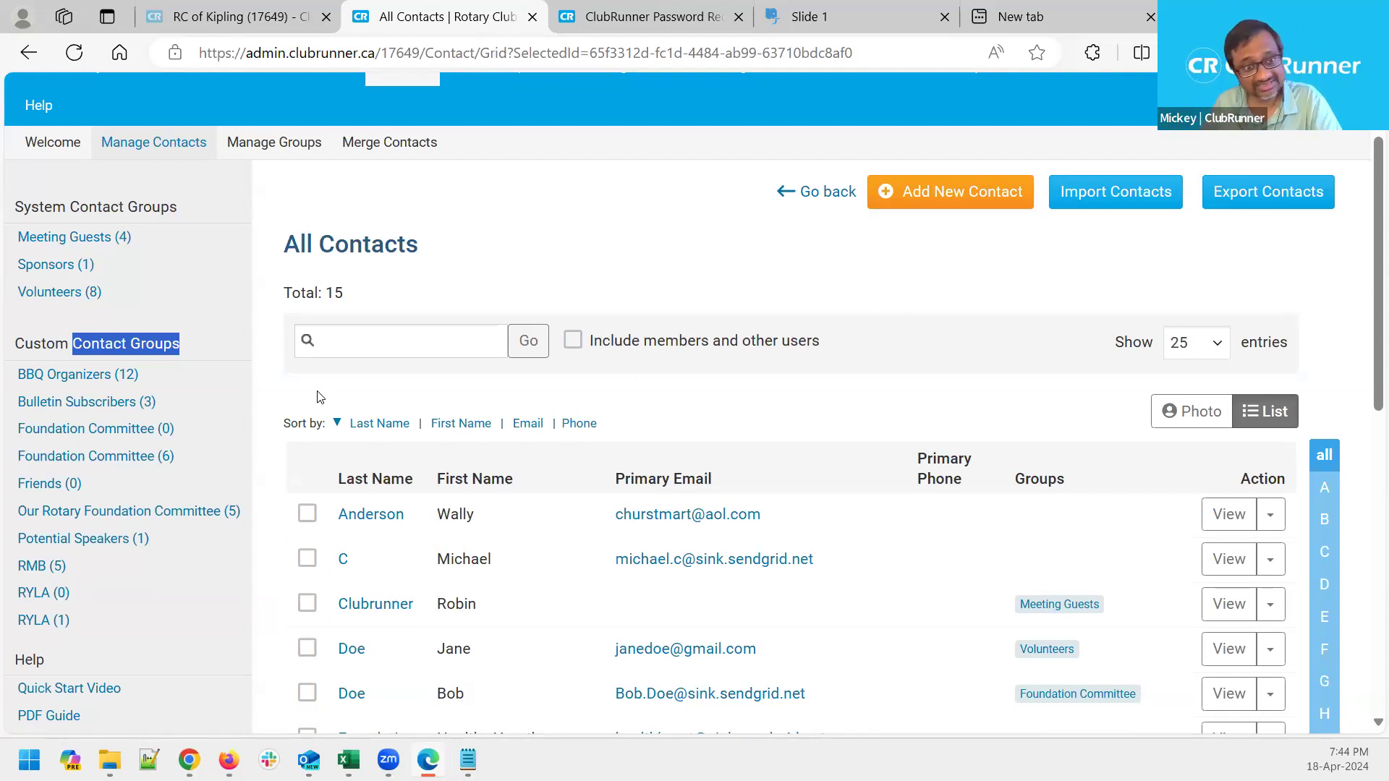
{"action": "left_click", "coordinate": [490, 240]}
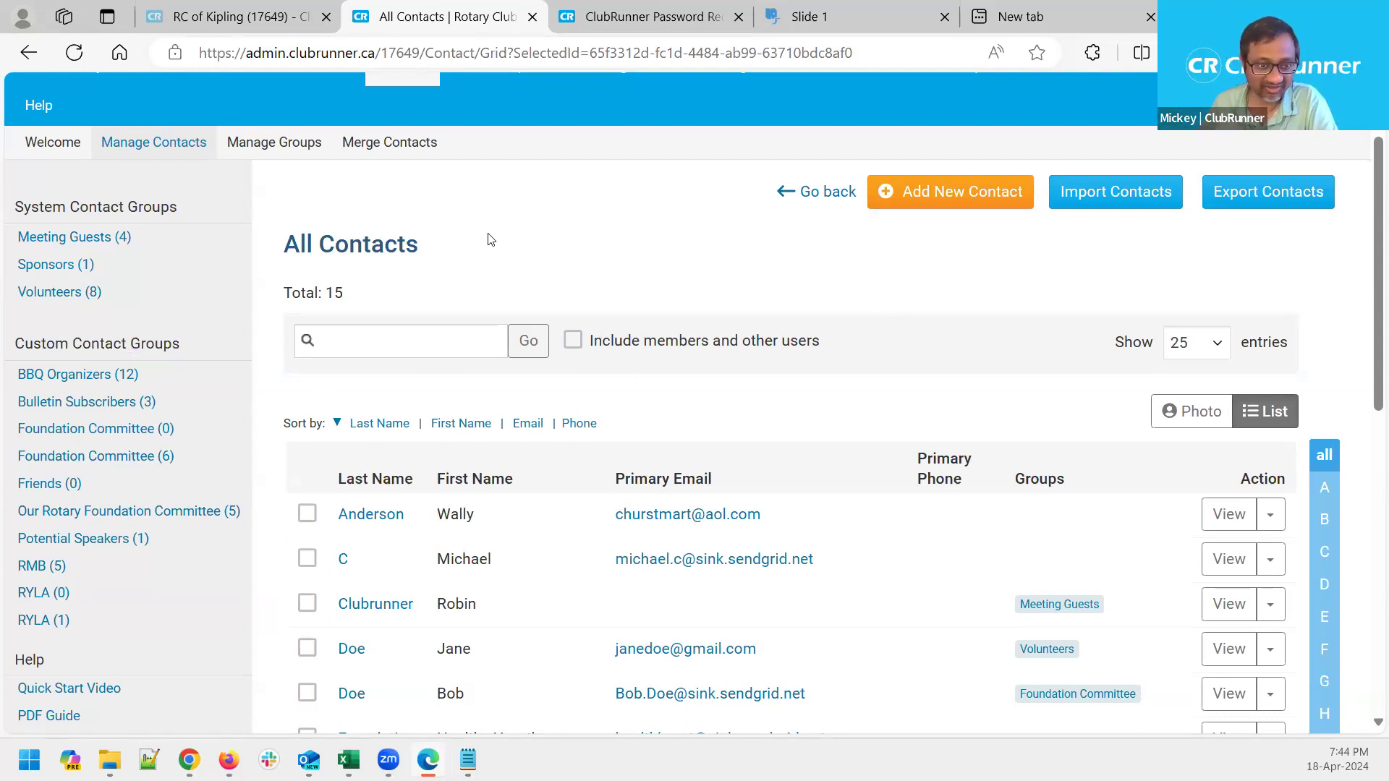
{"action": "scroll", "coordinate": [490, 241], "scroll_direction": "up", "scroll_amount": 2}
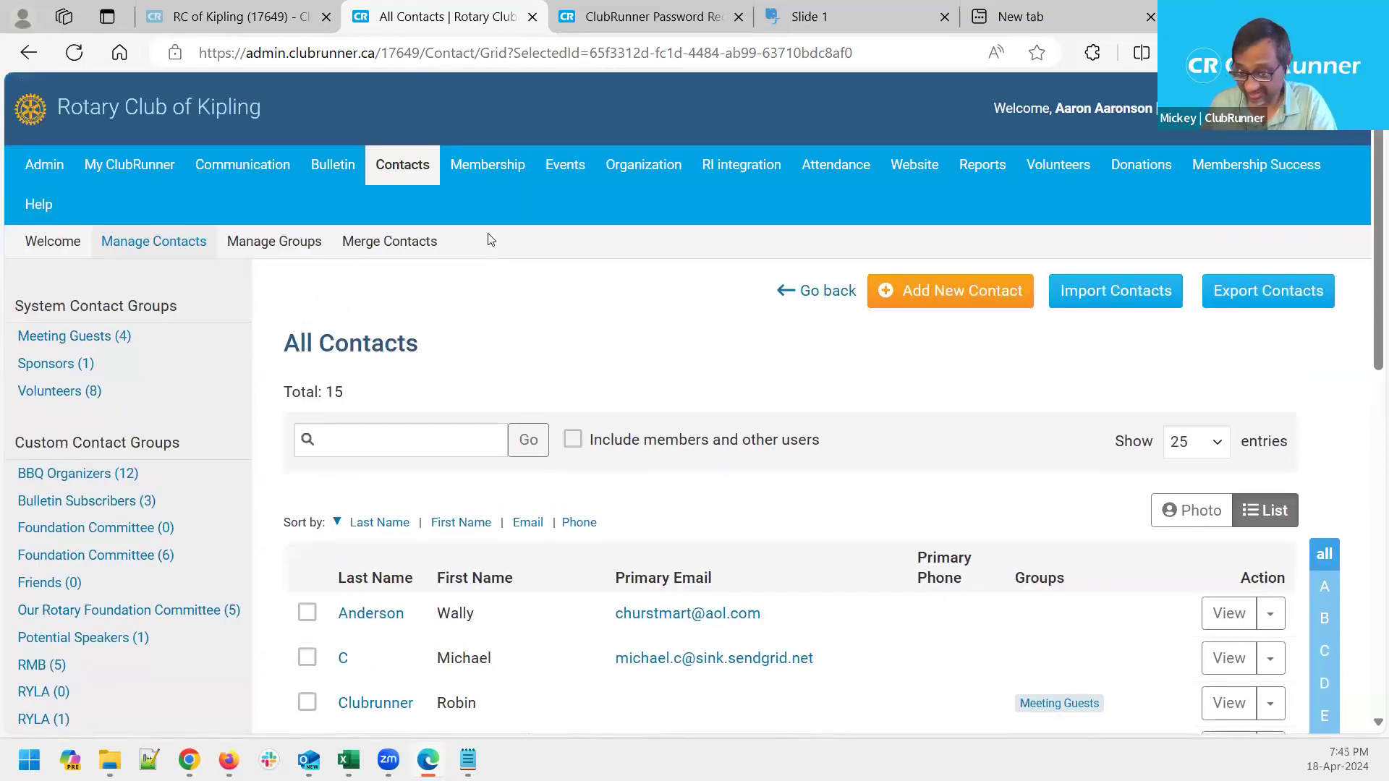
{"action": "scroll", "coordinate": [1155, 605], "scroll_direction": "down", "scroll_amount": 2}
{"action": "scroll", "coordinate": [1156, 605], "scroll_direction": "up", "scroll_amount": 2}
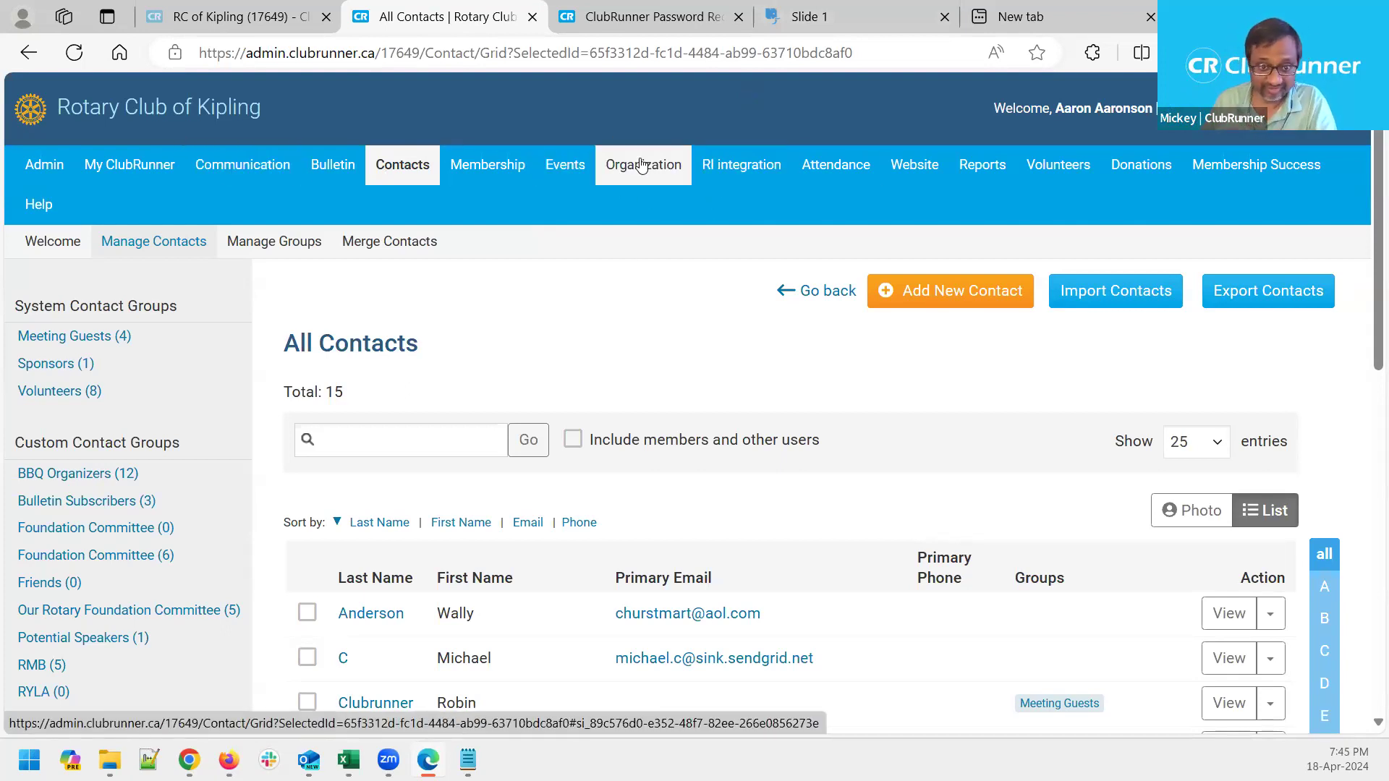
{"action": "left_click", "coordinate": [641, 166]}
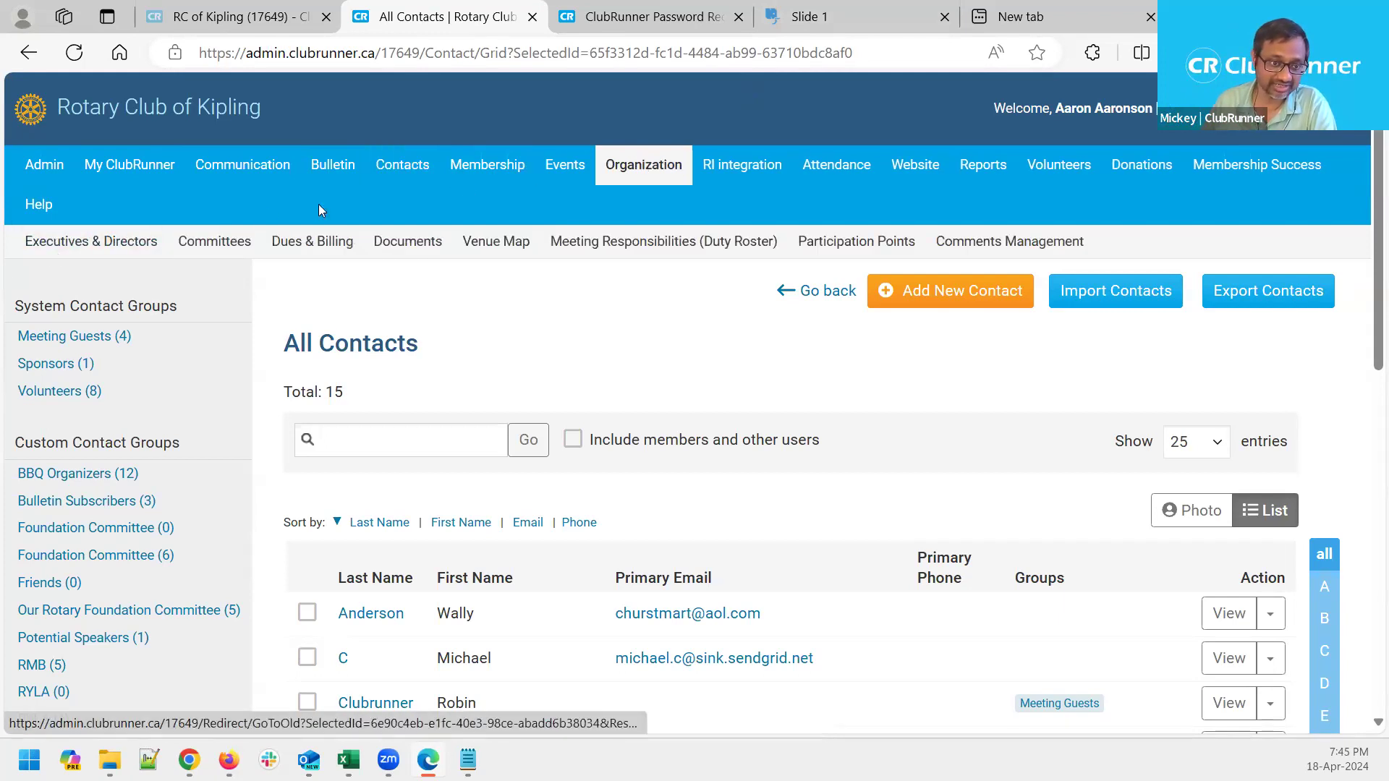
Open Documents and browse the Board Meeting Minutes and Event Flyers folders and their files
{"action": "left_click", "coordinate": [437, 245]}
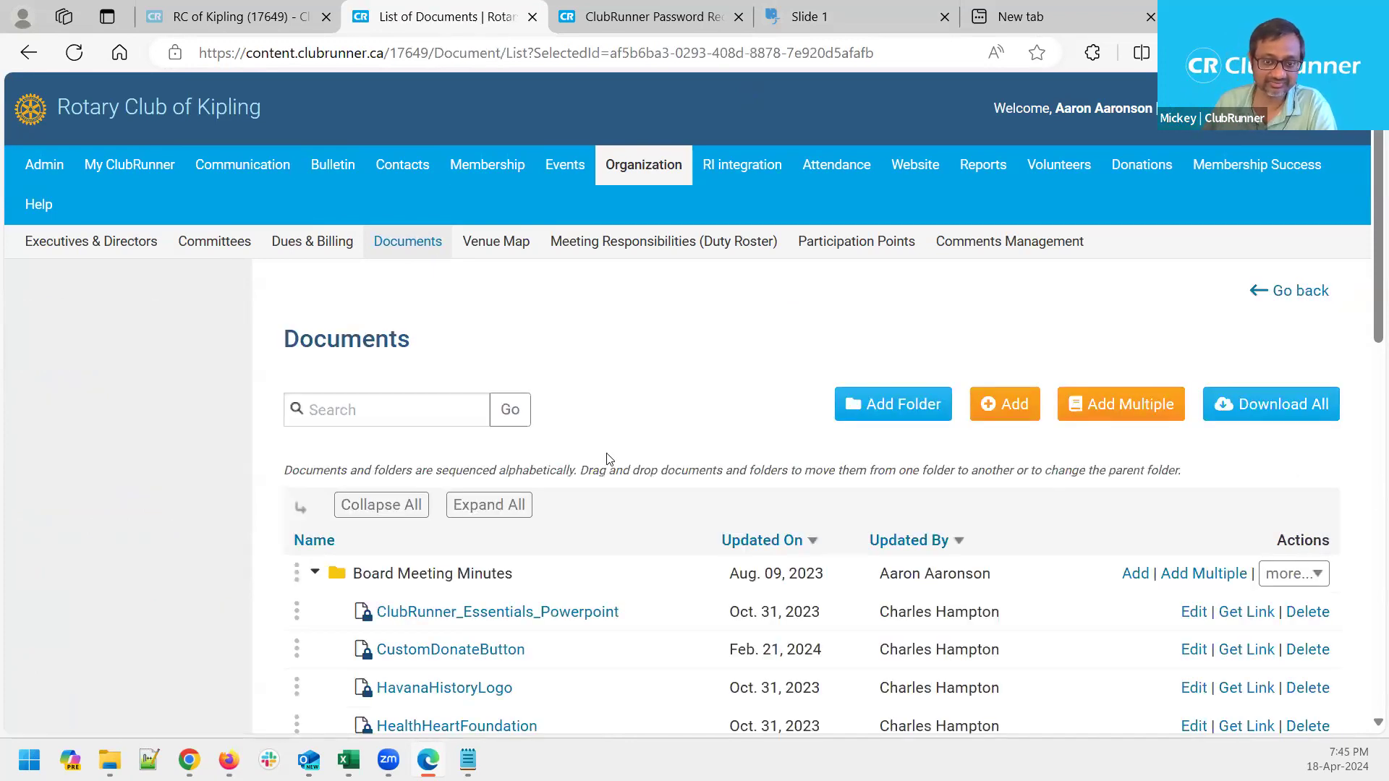
{"action": "scroll", "coordinate": [610, 460], "scroll_direction": "down", "scroll_amount": 2}
{"action": "scroll", "coordinate": [610, 460], "scroll_direction": "down", "scroll_amount": 1}
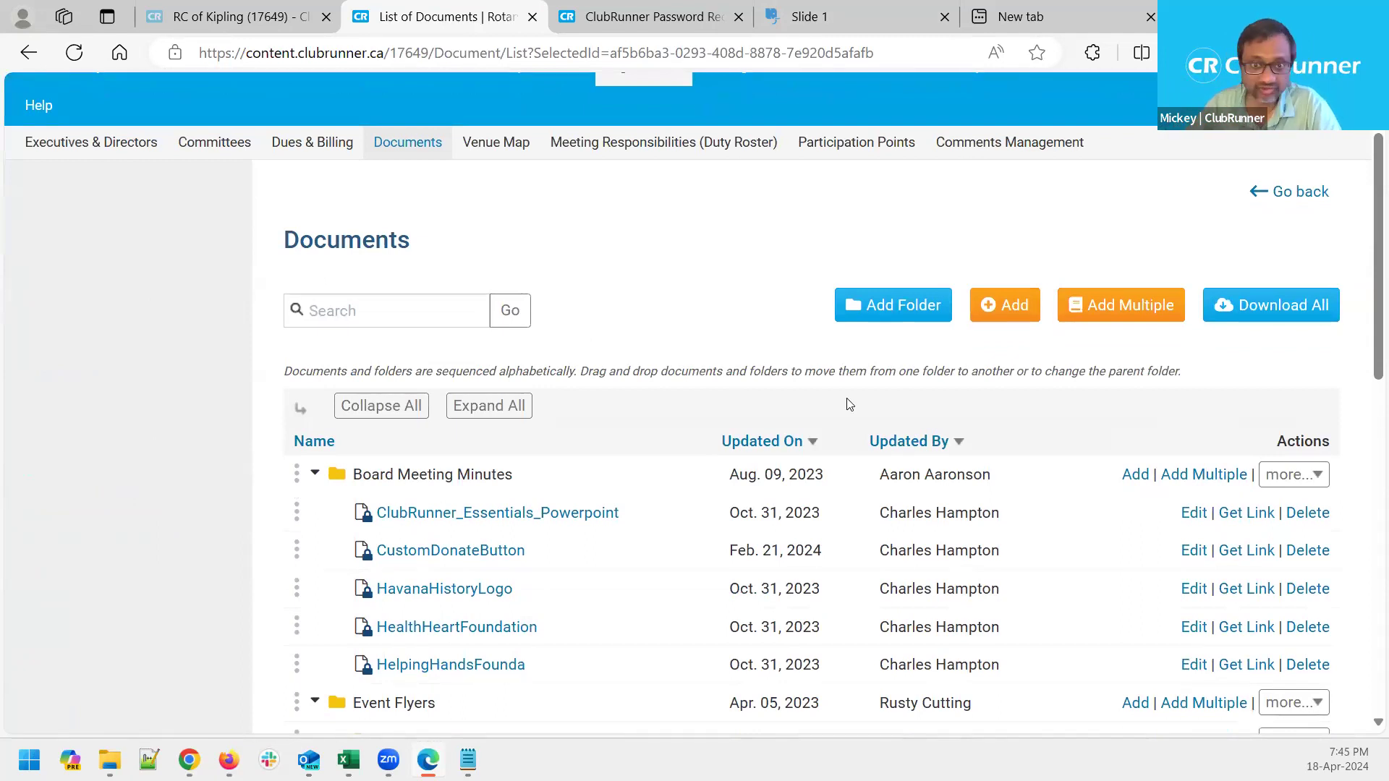
{"action": "scroll", "coordinate": [849, 404], "scroll_direction": "up", "scroll_amount": 2}
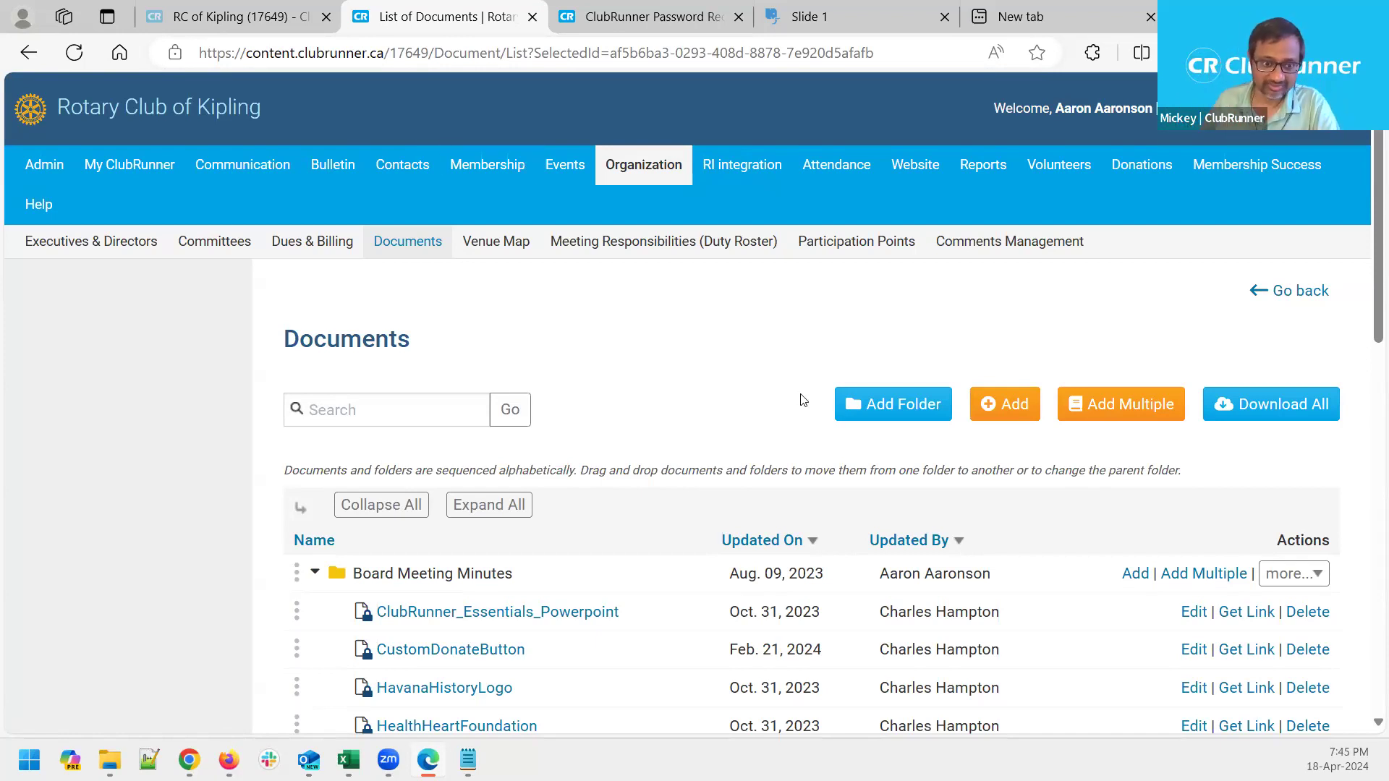
{"action": "mouse_move", "coordinate": [452, 580]}
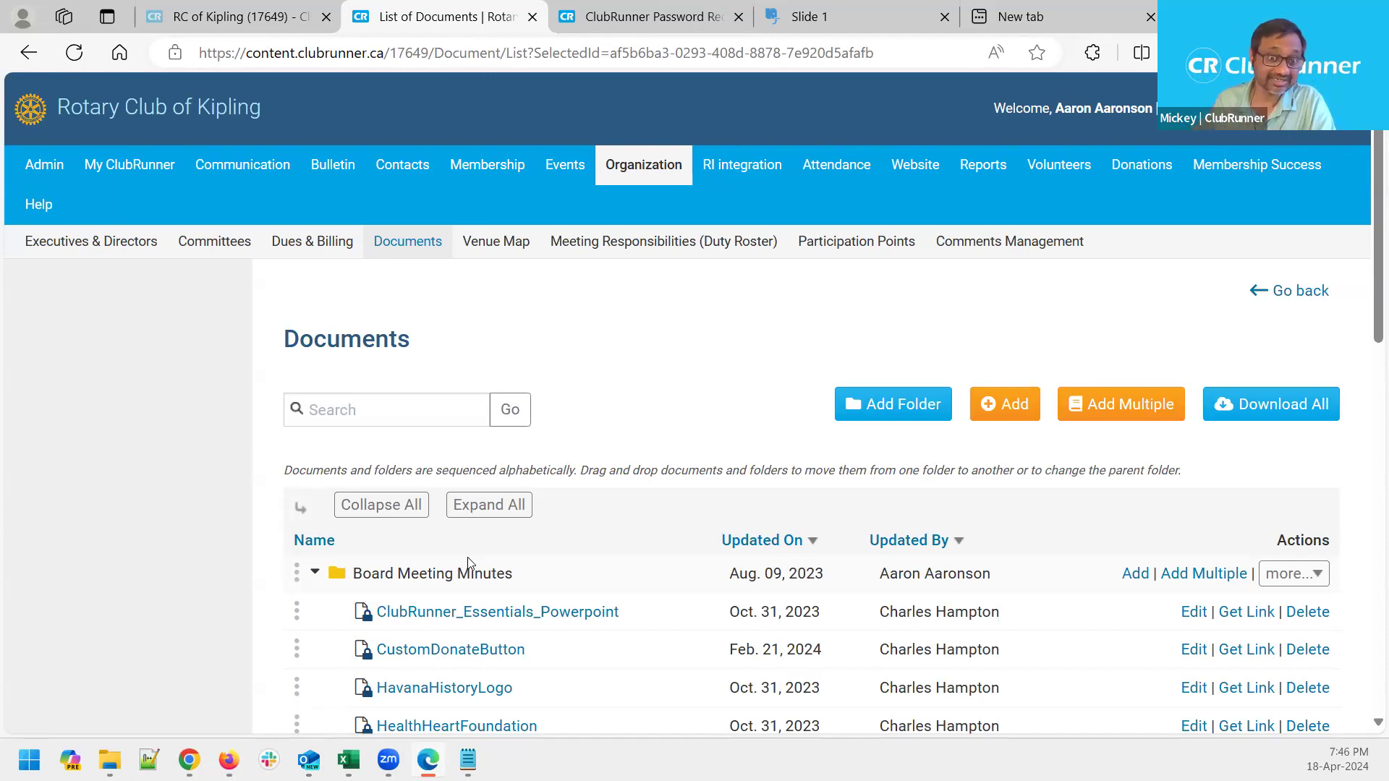
{"action": "scroll", "coordinate": [342, 627], "scroll_direction": "down", "scroll_amount": 1}
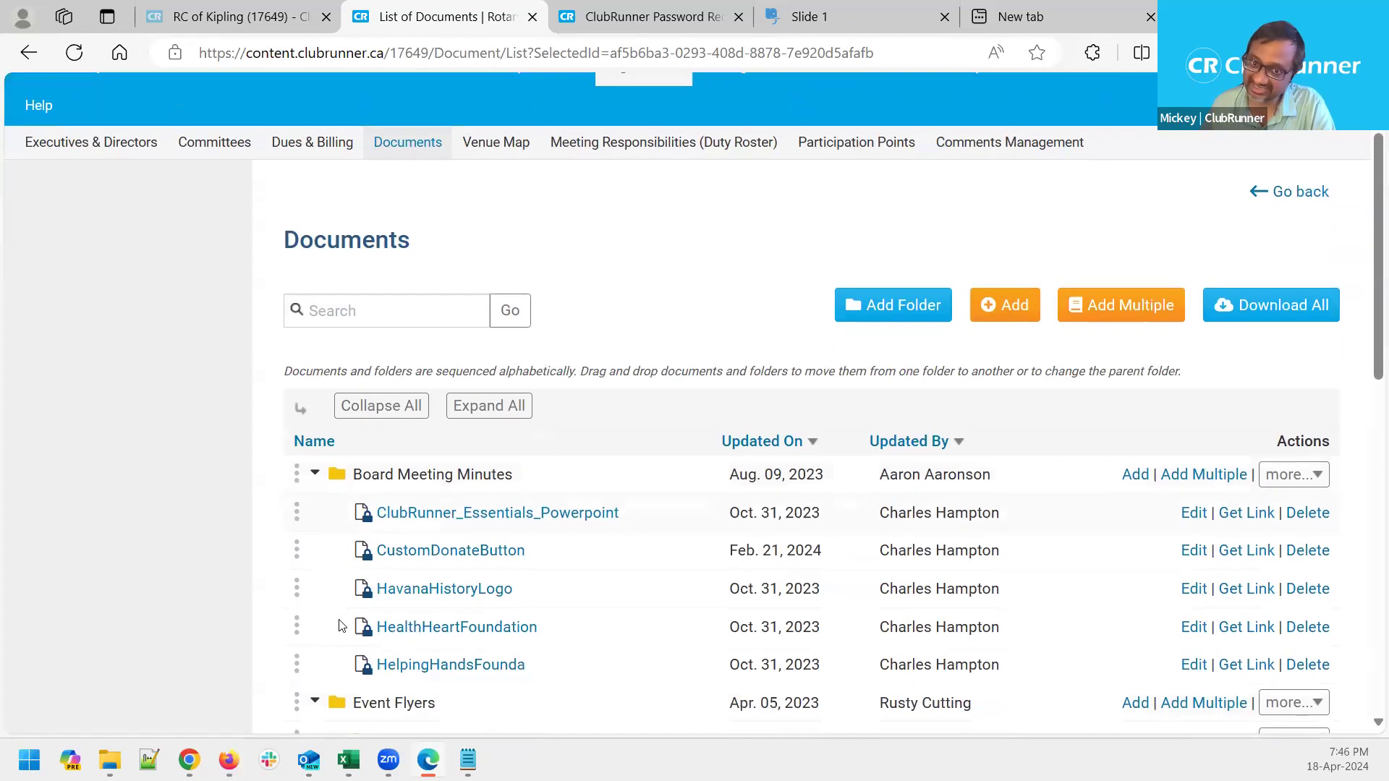
{"action": "scroll", "coordinate": [341, 626], "scroll_direction": "down", "scroll_amount": 1}
{"action": "scroll", "coordinate": [341, 627], "scroll_direction": "up", "scroll_amount": 1}
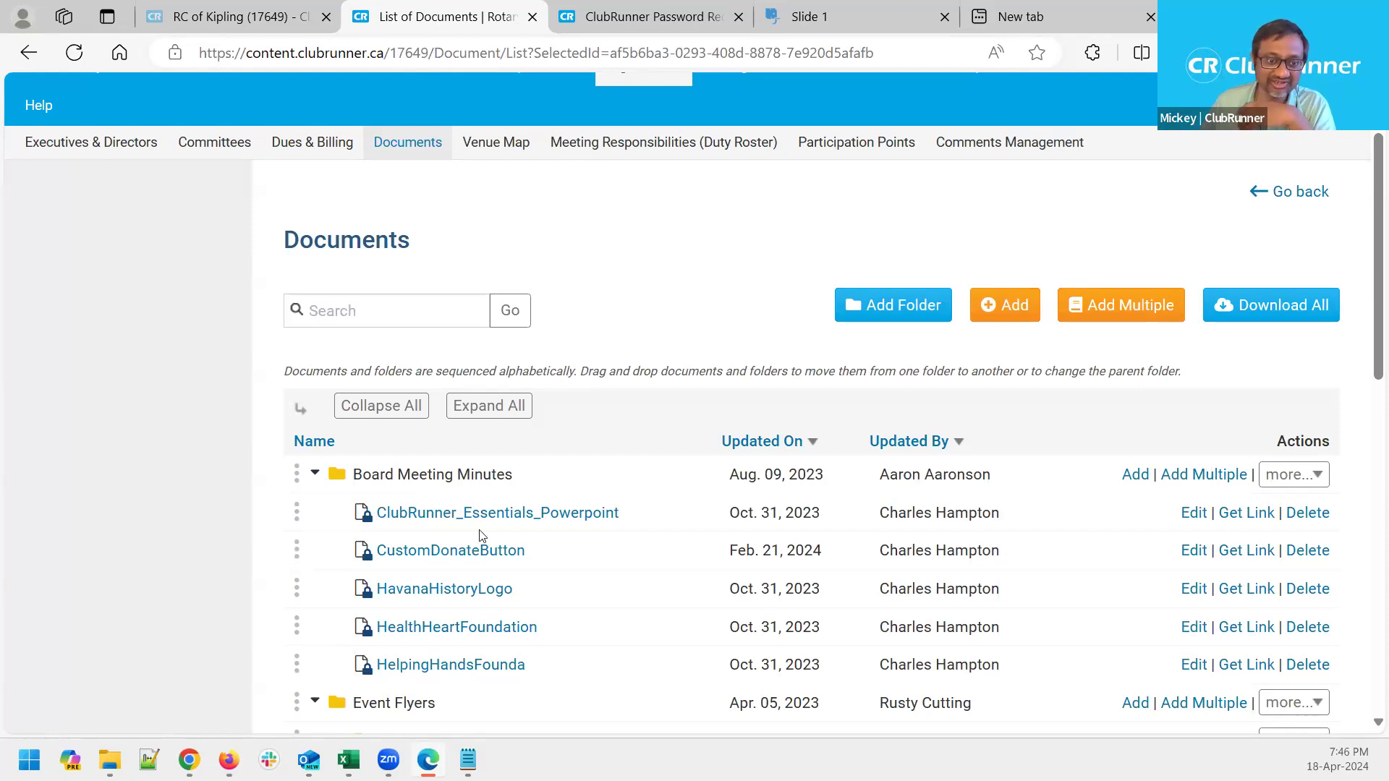
{"action": "scroll", "coordinate": [384, 534], "scroll_direction": "down", "scroll_amount": 2}
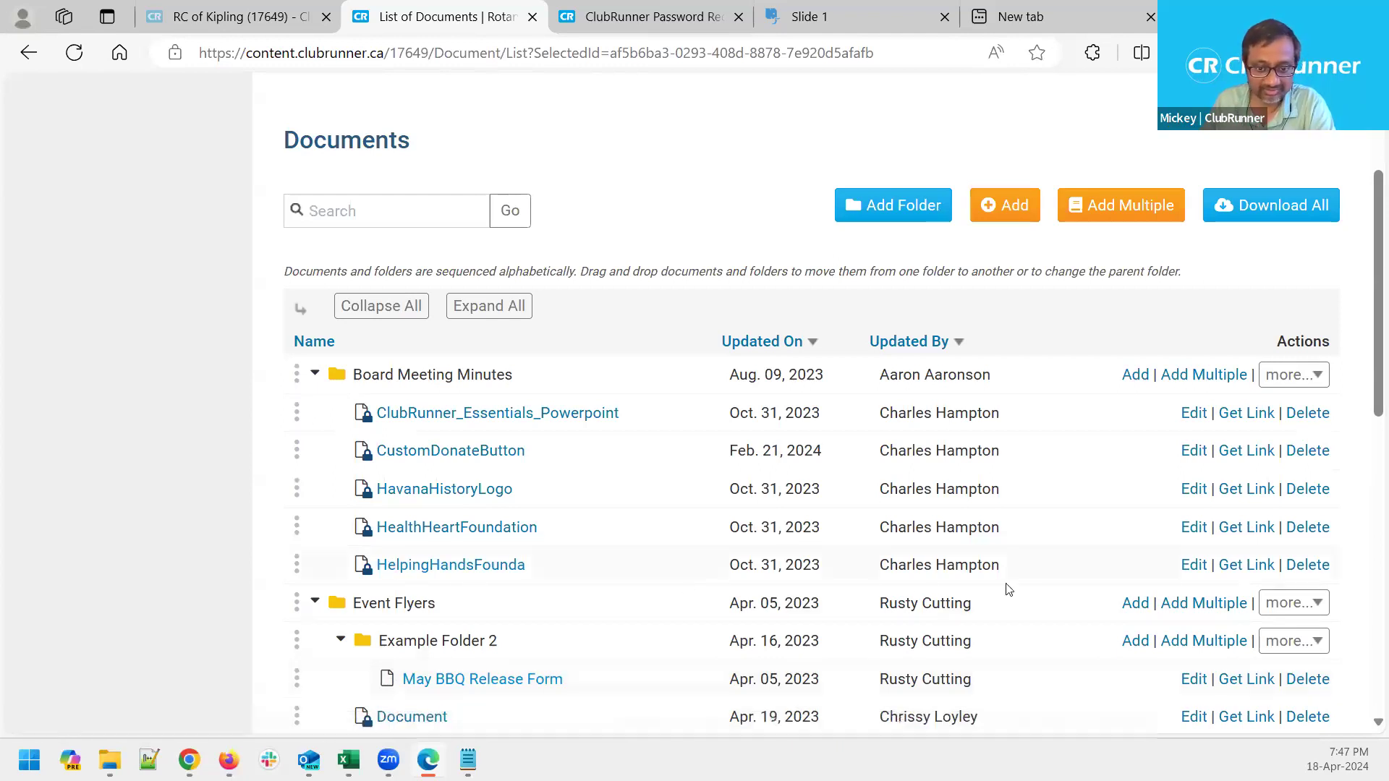
Copy the share link of the HelpingHands document in Board Meeting Minutes
{"action": "left_click", "coordinate": [1247, 571]}
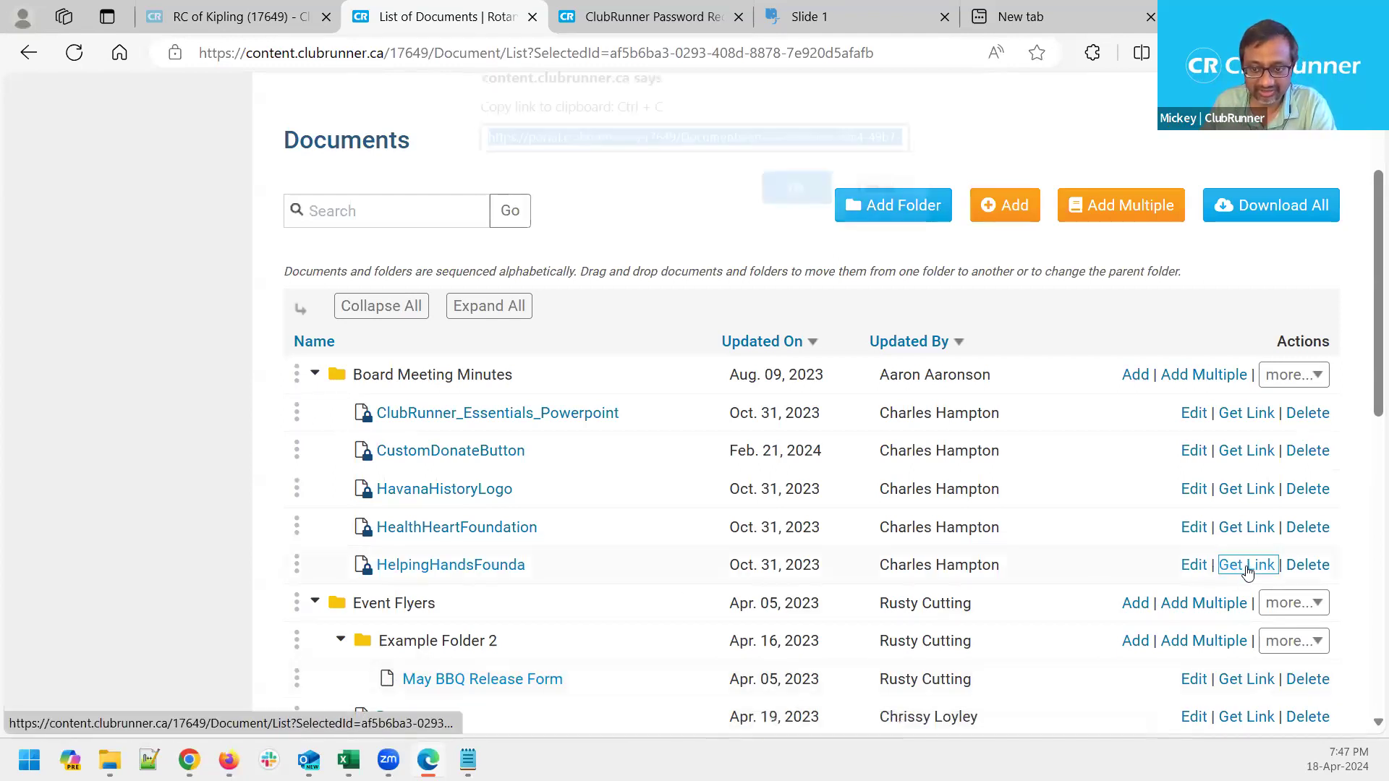
{"action": "right_click", "coordinate": [719, 154]}
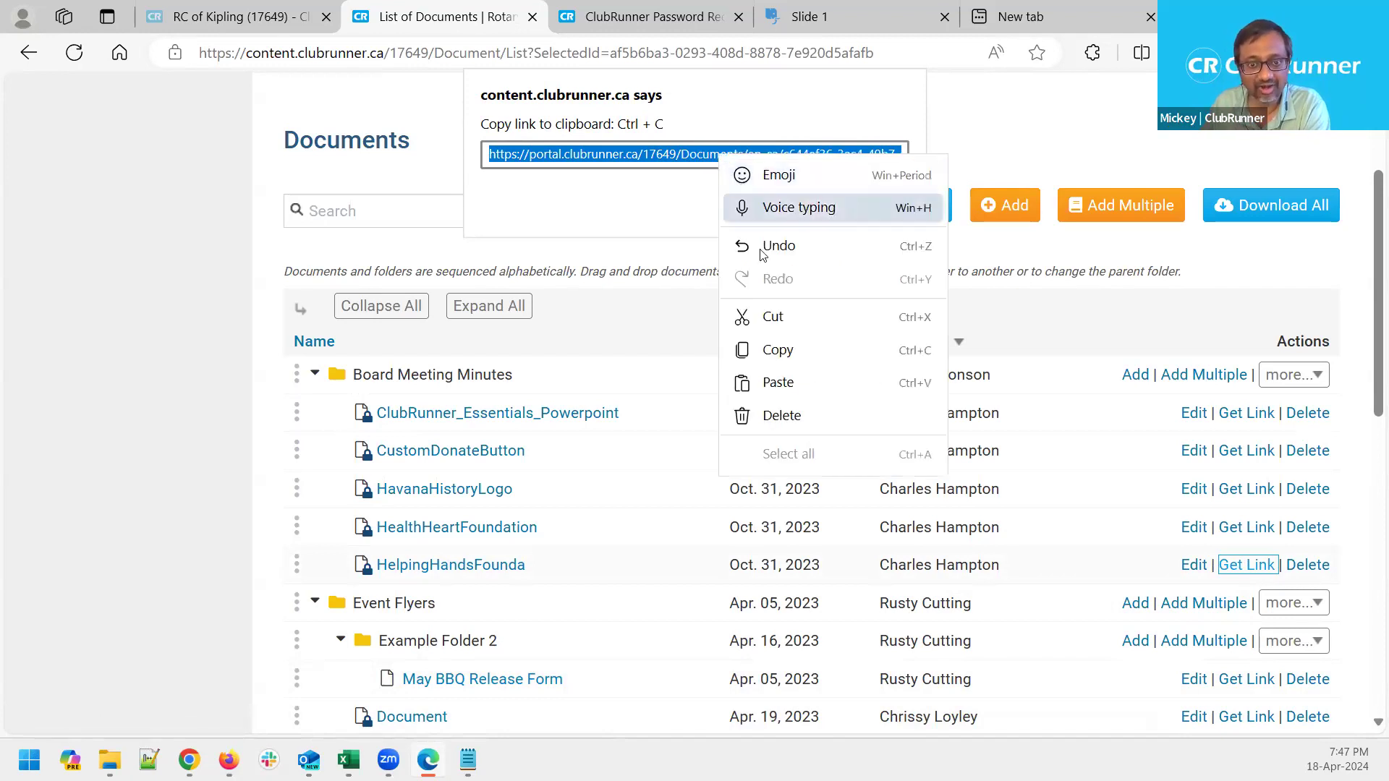
{"action": "left_click", "coordinate": [782, 349]}
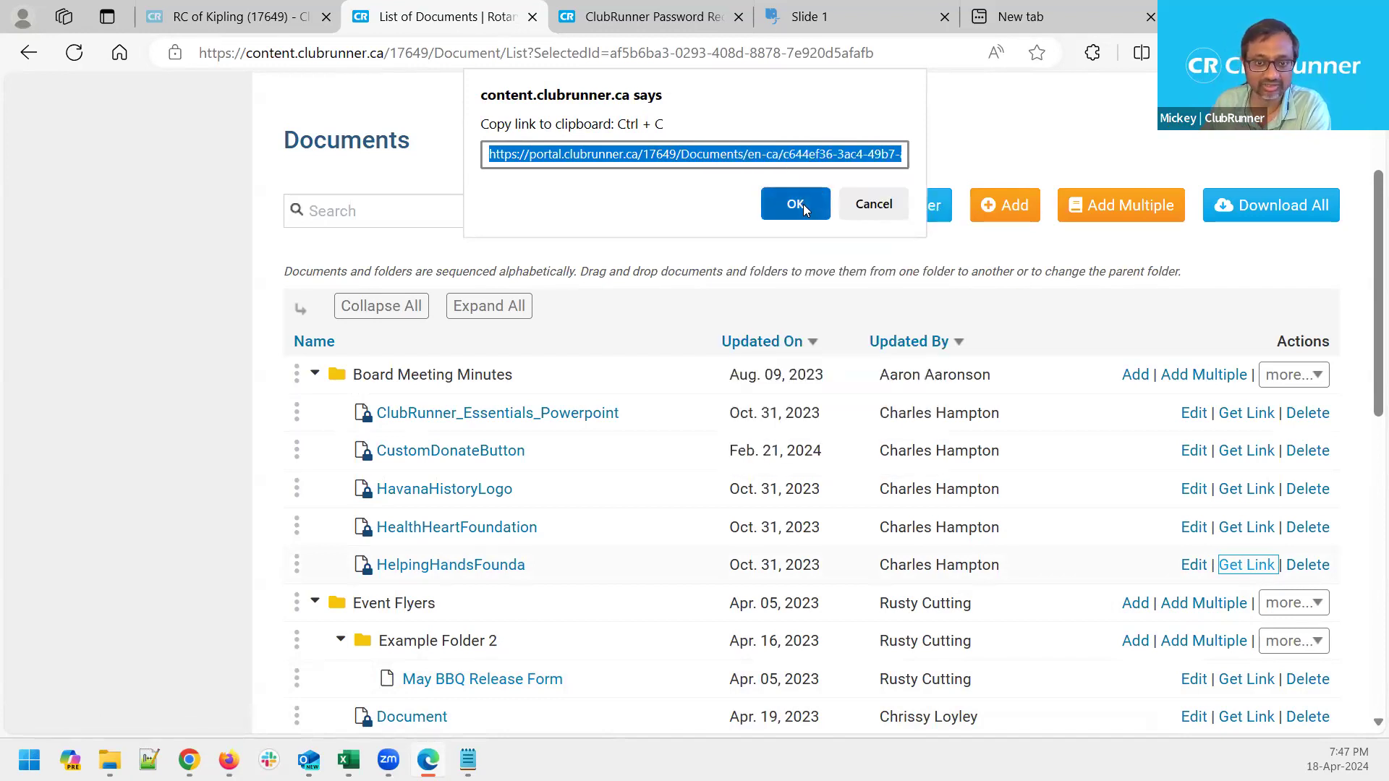
{"action": "left_click", "coordinate": [796, 204]}
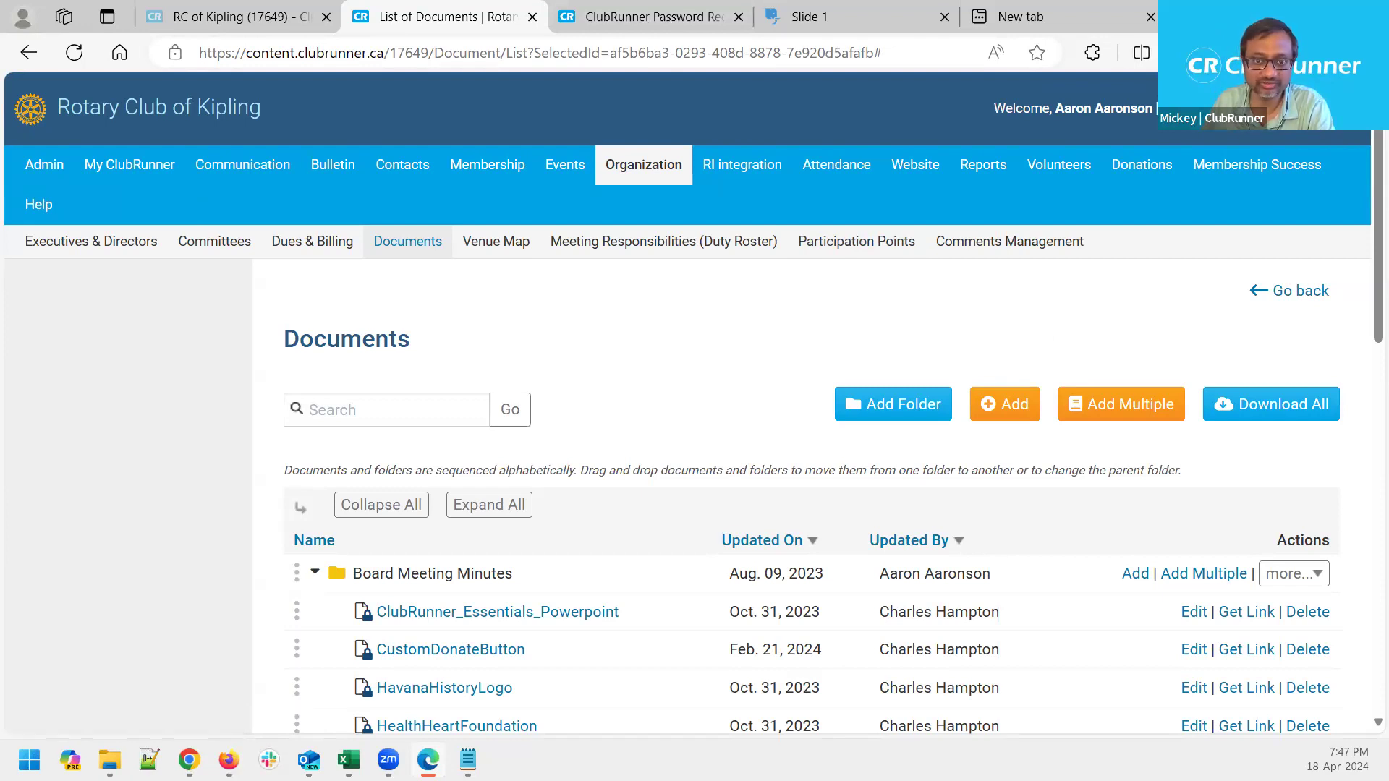
{"action": "key", "text": "ctrl+t"}
Paste the copied document link into the new tab's address bar and load it
{"action": "right_click", "coordinate": [398, 53]}
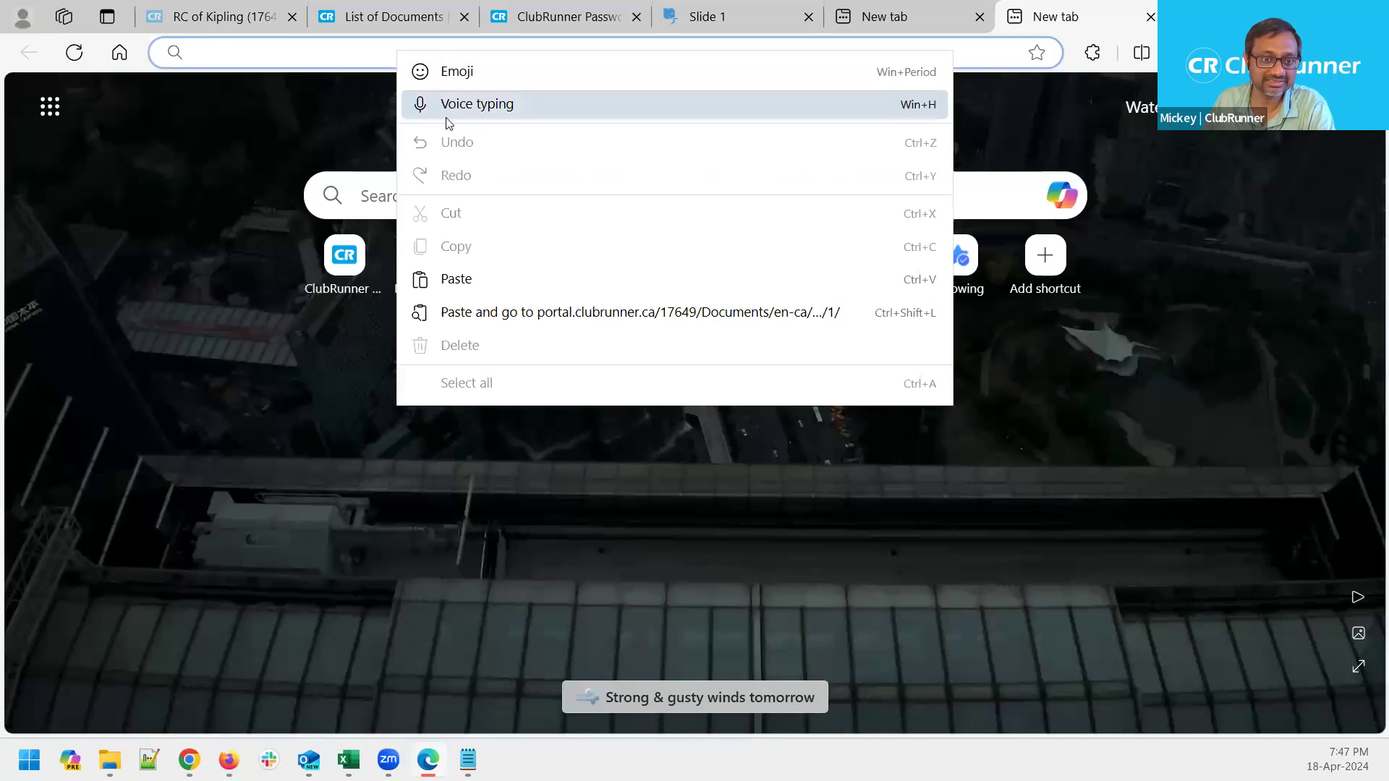
{"action": "left_click", "coordinate": [477, 280]}
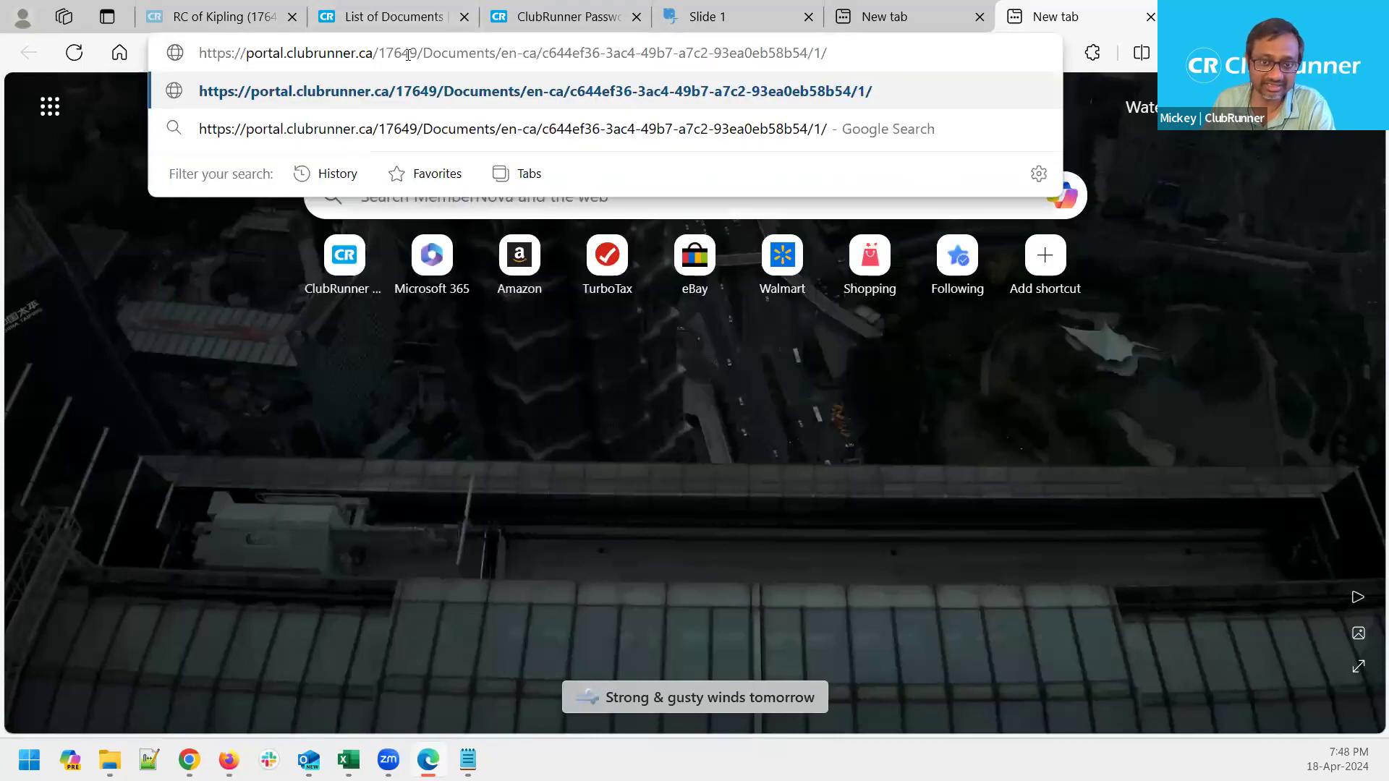
{"action": "key", "text": "Return"}
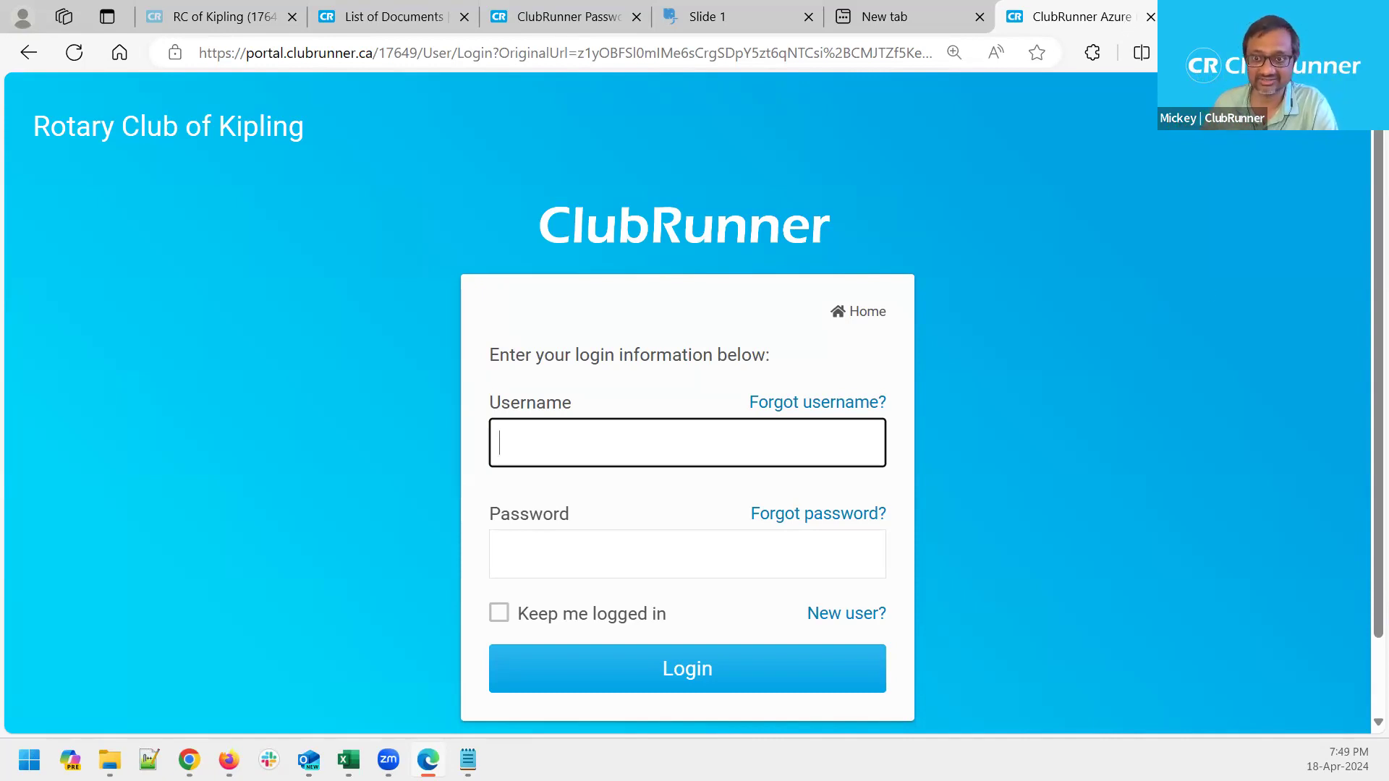
Start a new document titled 'Test' with the auto-generated permalink 'test'
{"action": "left_click", "coordinate": [1151, 17]}
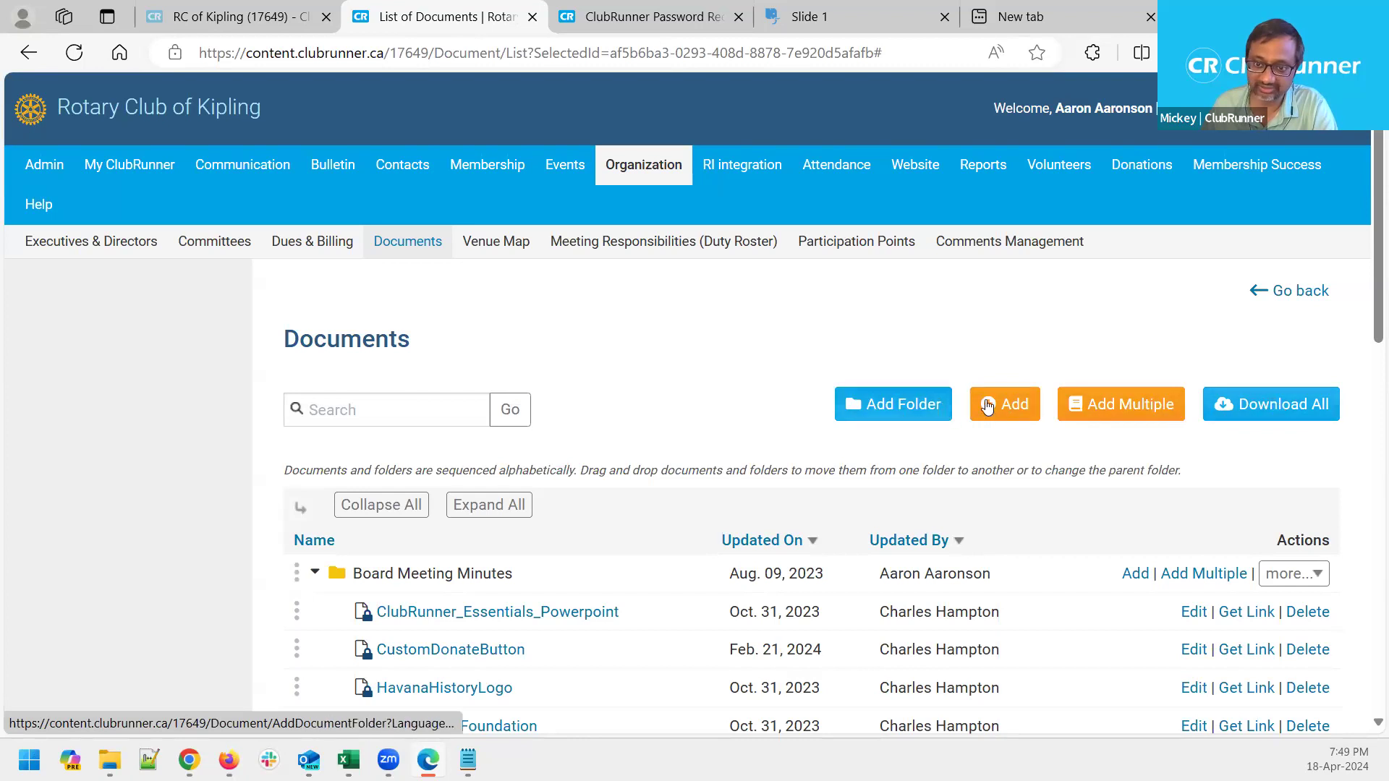
{"action": "left_click", "coordinate": [1011, 409]}
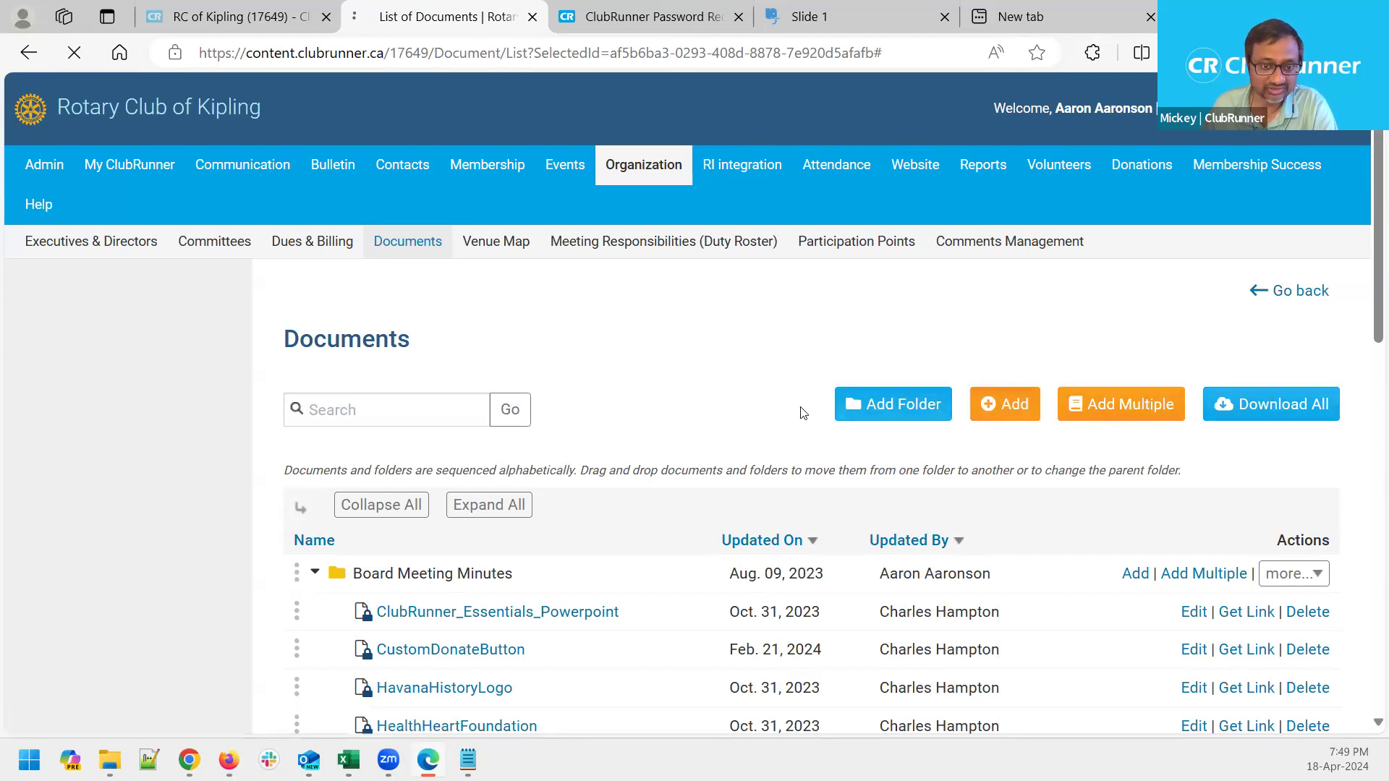
{"action": "scroll", "coordinate": [646, 365], "scroll_direction": "down", "scroll_amount": 3}
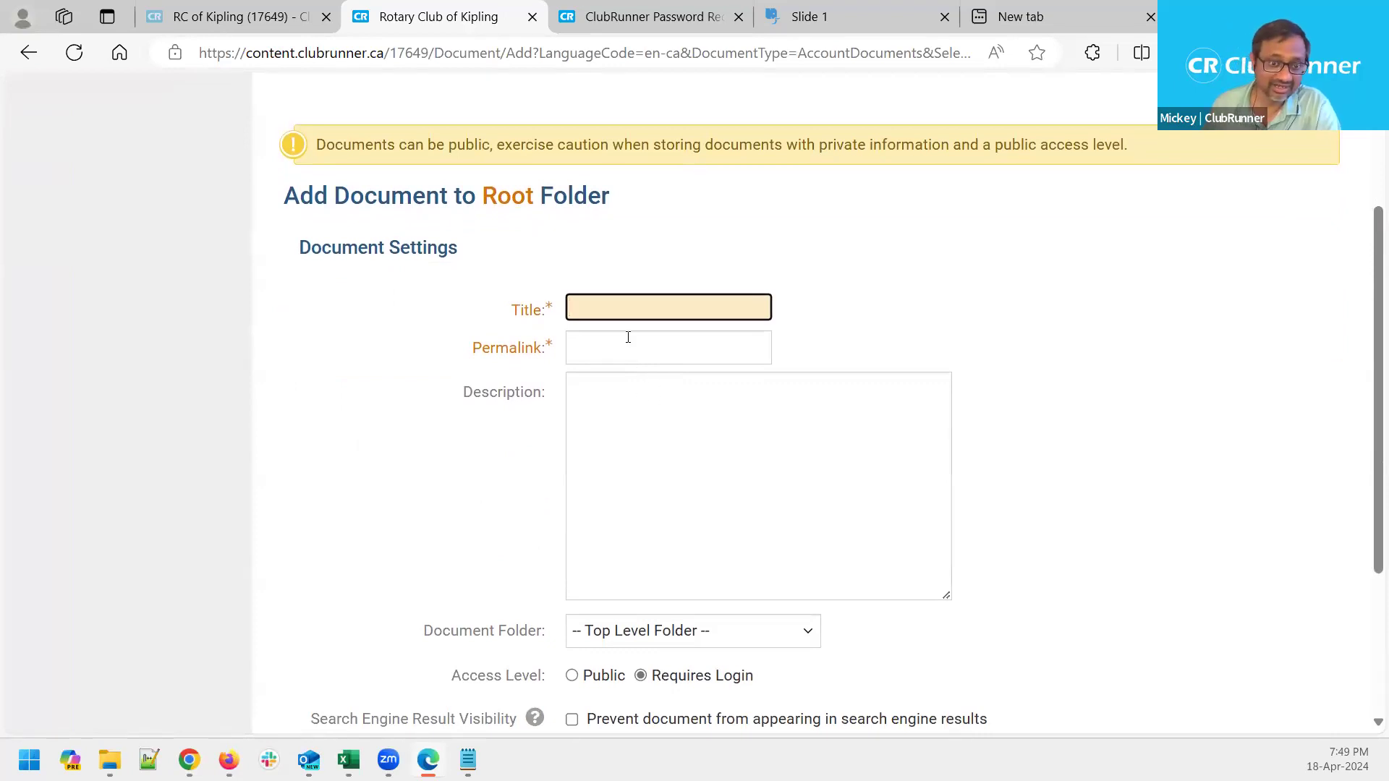
{"action": "type", "text": "Test"}
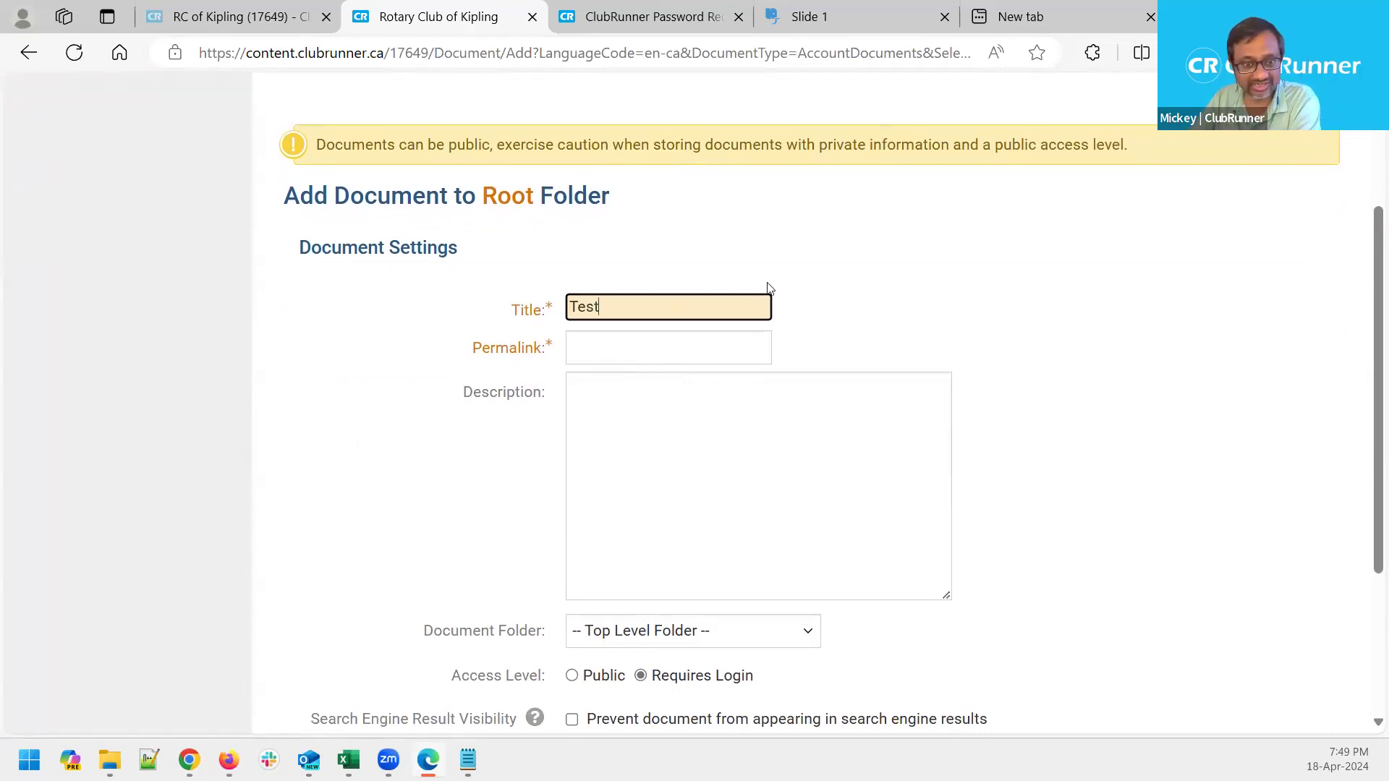
{"action": "left_click", "coordinate": [586, 350]}
{"action": "left_click_drag", "start_coordinate": [626, 350], "coordinate": [533, 357]}
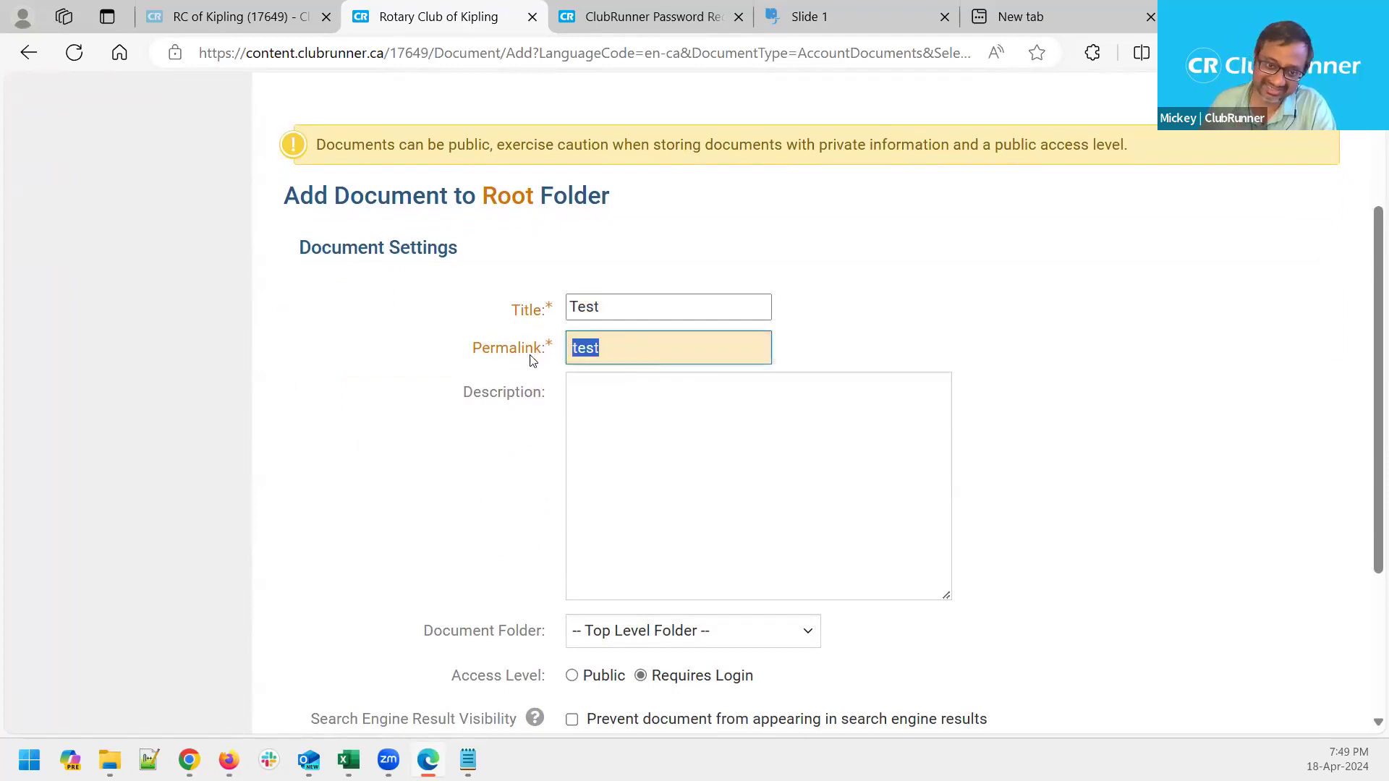
{"action": "left_click", "coordinate": [741, 511]}
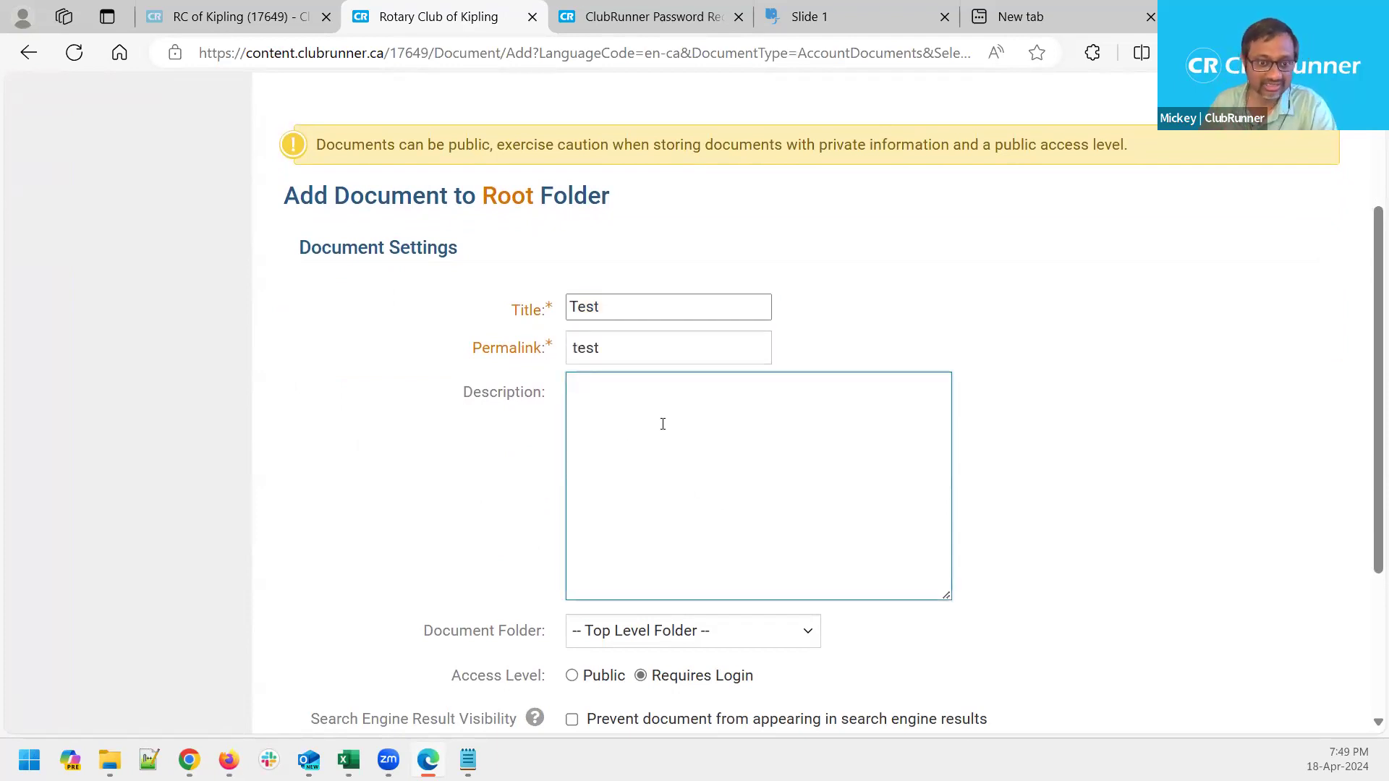
Keep the Test document in Top Level Folder with Access Level set to Requires Login
{"action": "scroll", "coordinate": [709, 524], "scroll_direction": "down", "scroll_amount": 1}
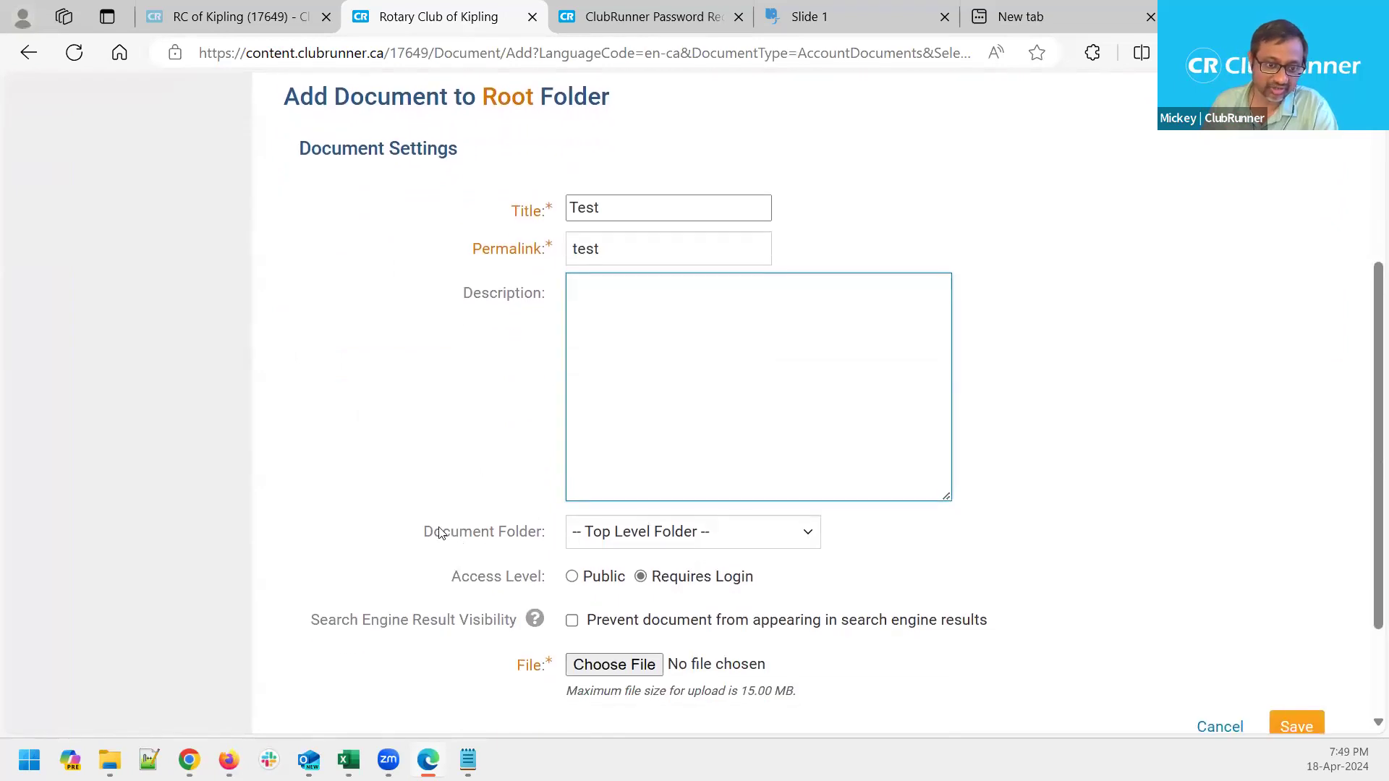
{"action": "left_click_drag", "start_coordinate": [427, 533], "coordinate": [540, 532]}
{"action": "left_click", "coordinate": [540, 533]}
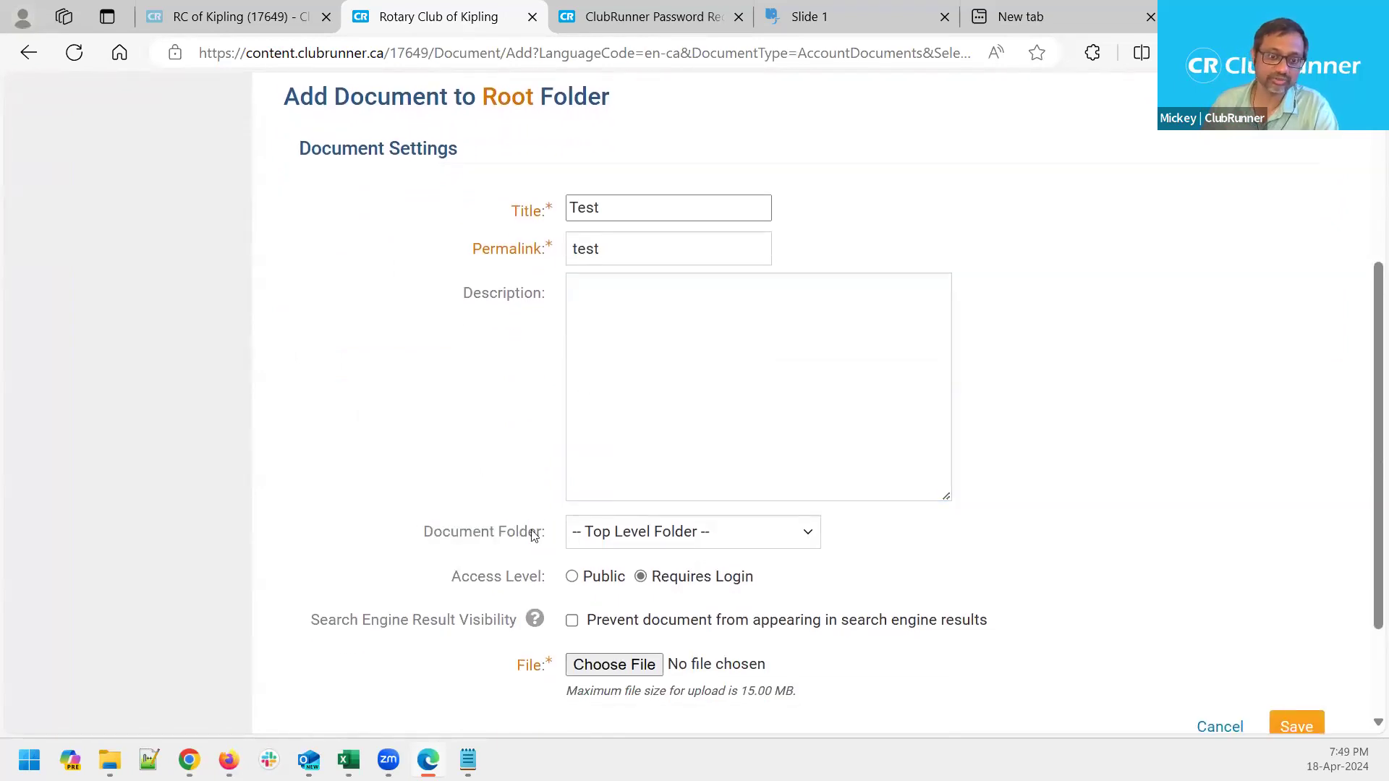
{"action": "left_click", "coordinate": [681, 529]}
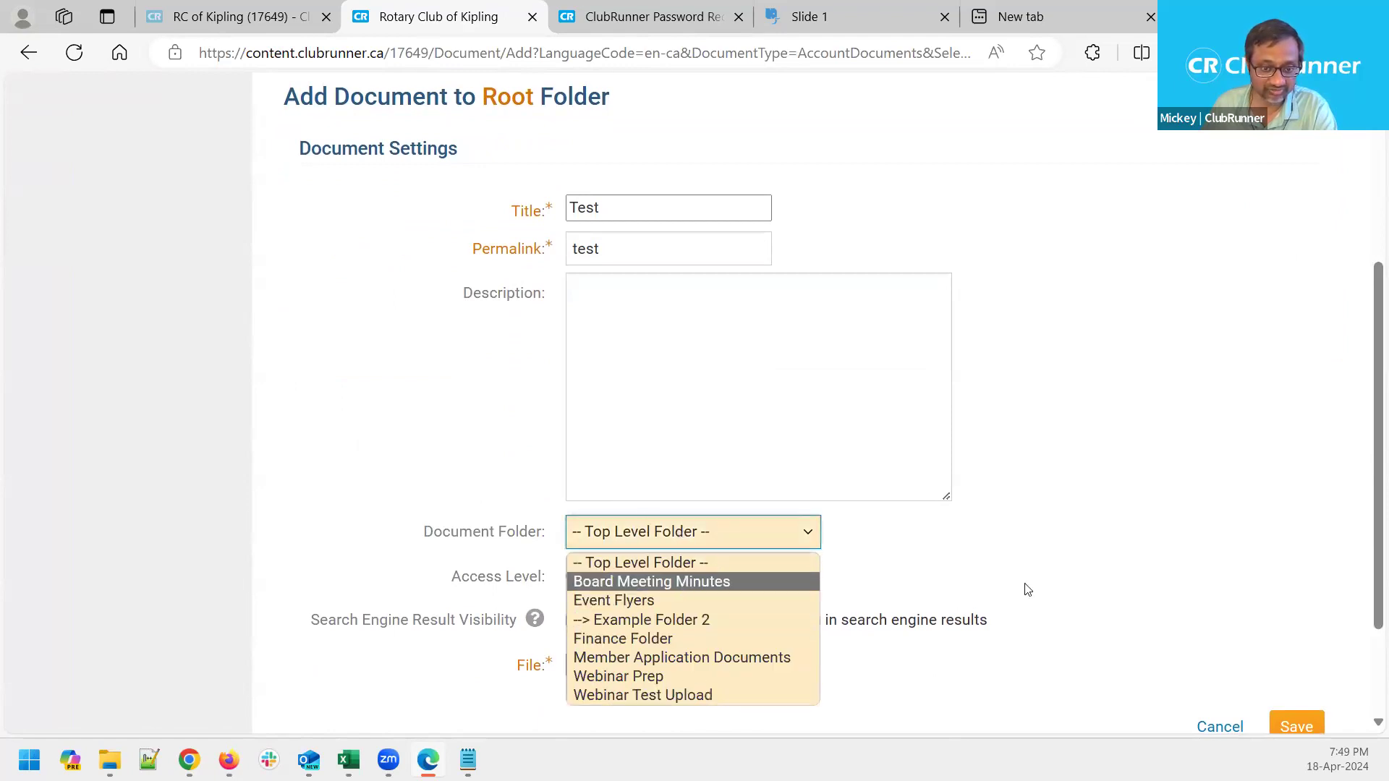
{"action": "left_click", "coordinate": [1114, 565]}
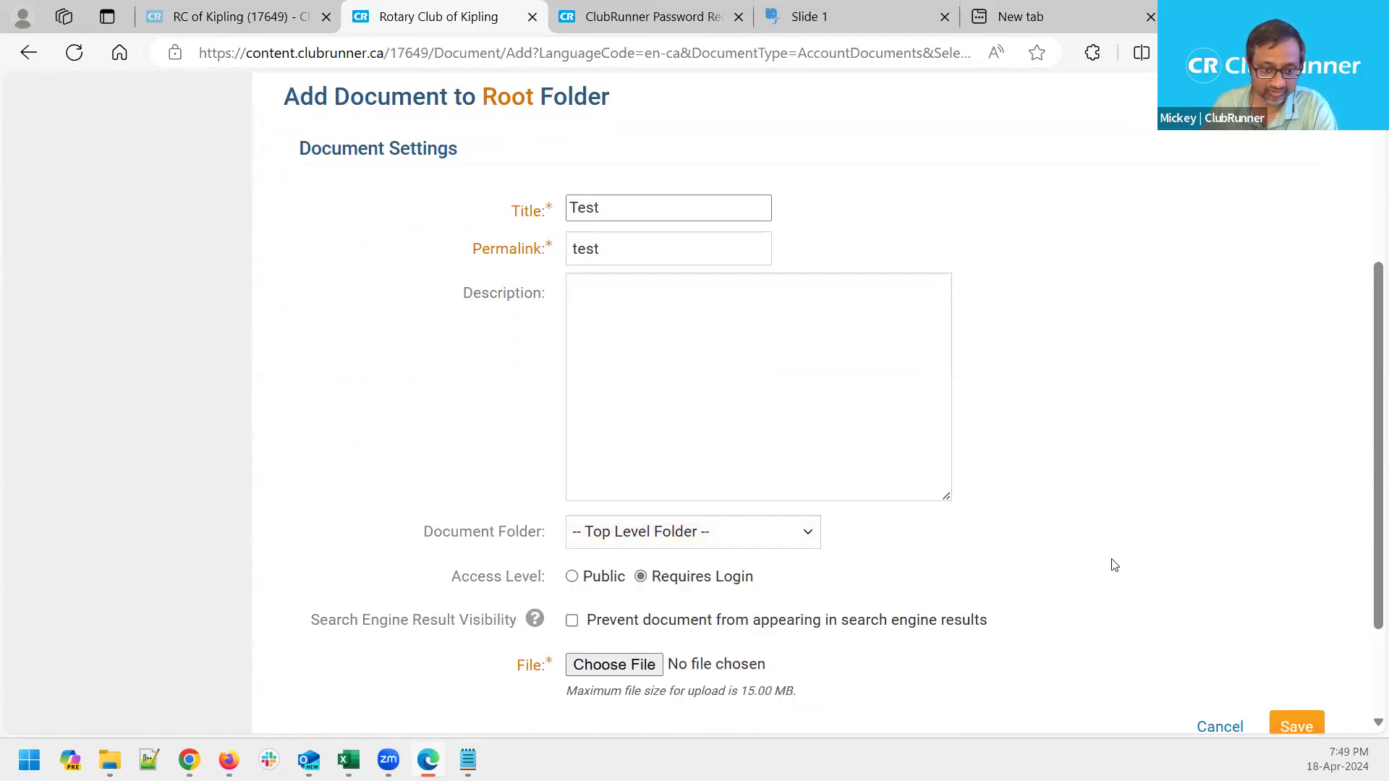
{"action": "left_click_drag", "start_coordinate": [438, 580], "coordinate": [557, 587]}
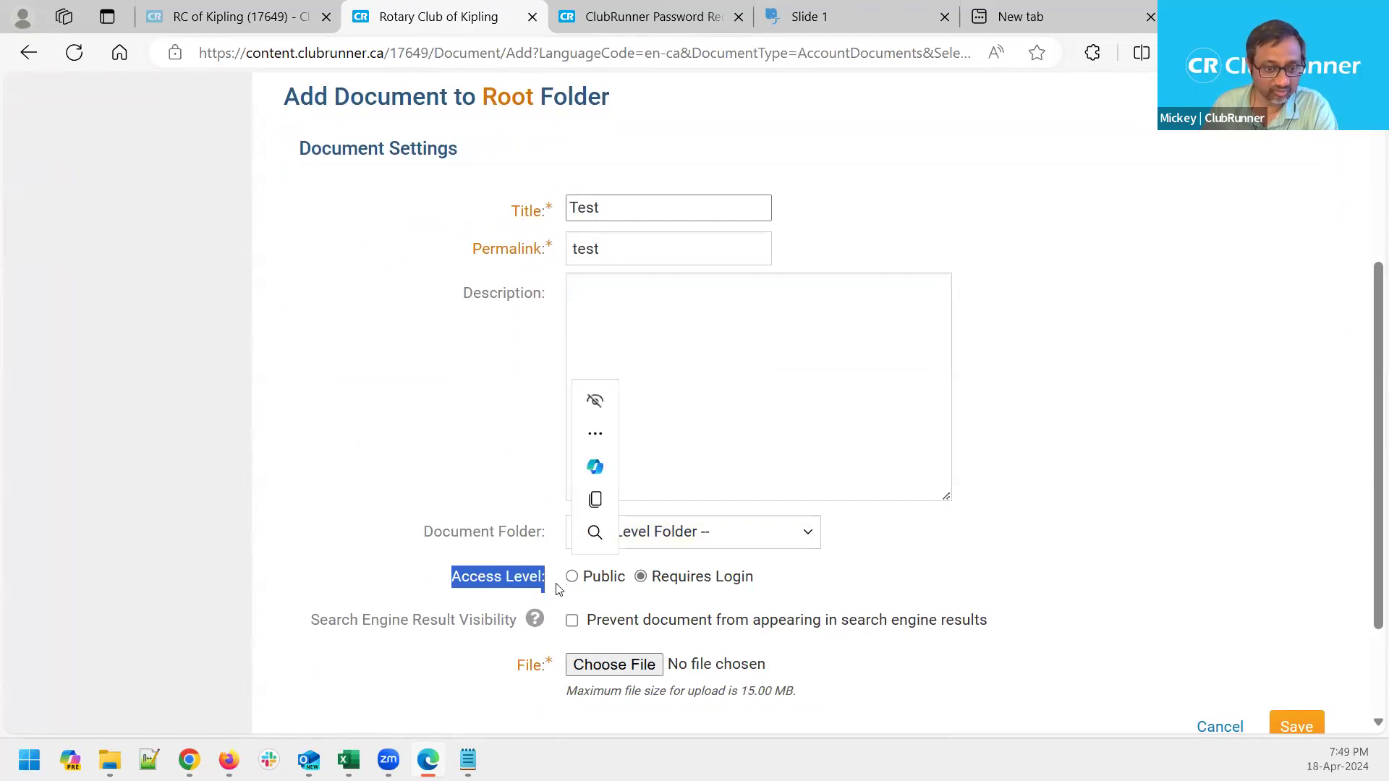
{"action": "left_click", "coordinate": [780, 584]}
{"action": "left_click", "coordinate": [587, 582]}
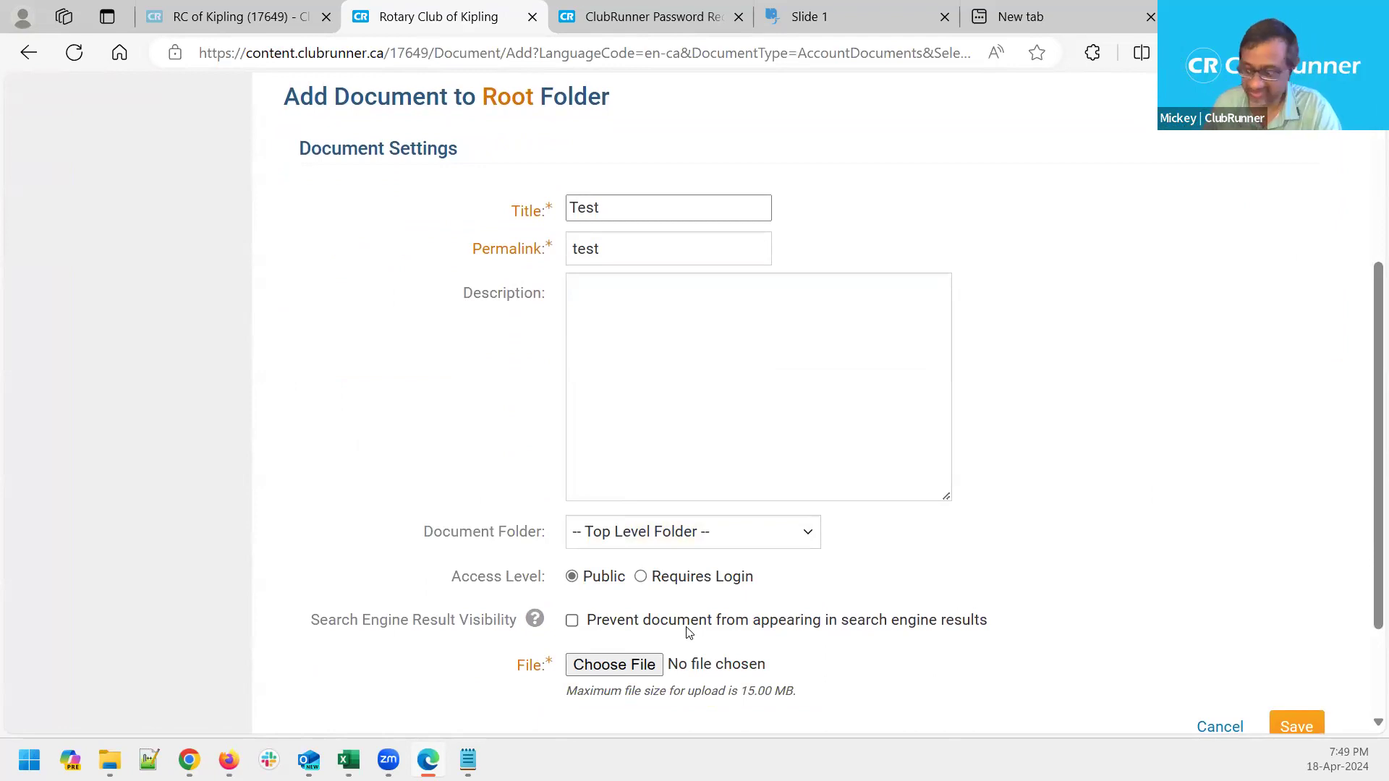
{"action": "left_click", "coordinate": [641, 579]}
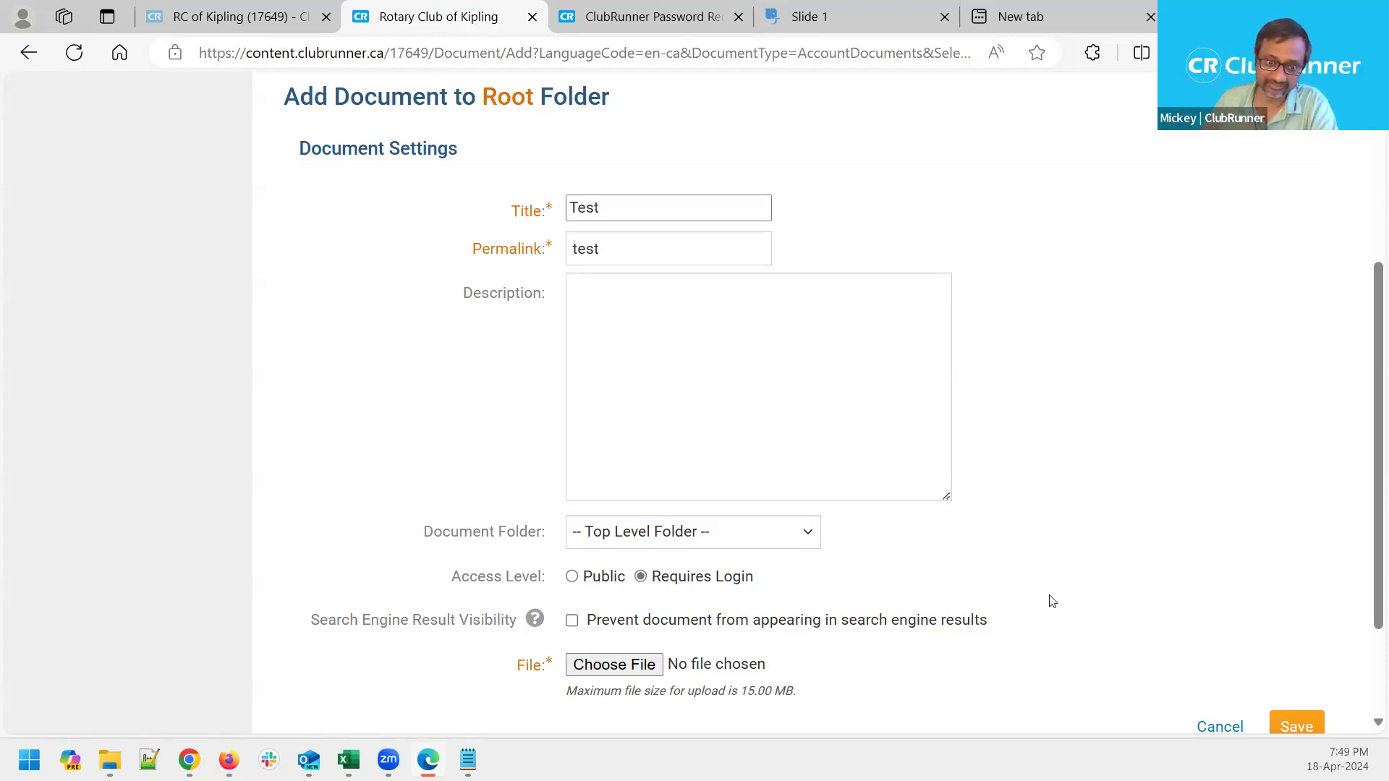
Prevent the document from appearing in search engine results
{"action": "left_click", "coordinate": [572, 621]}
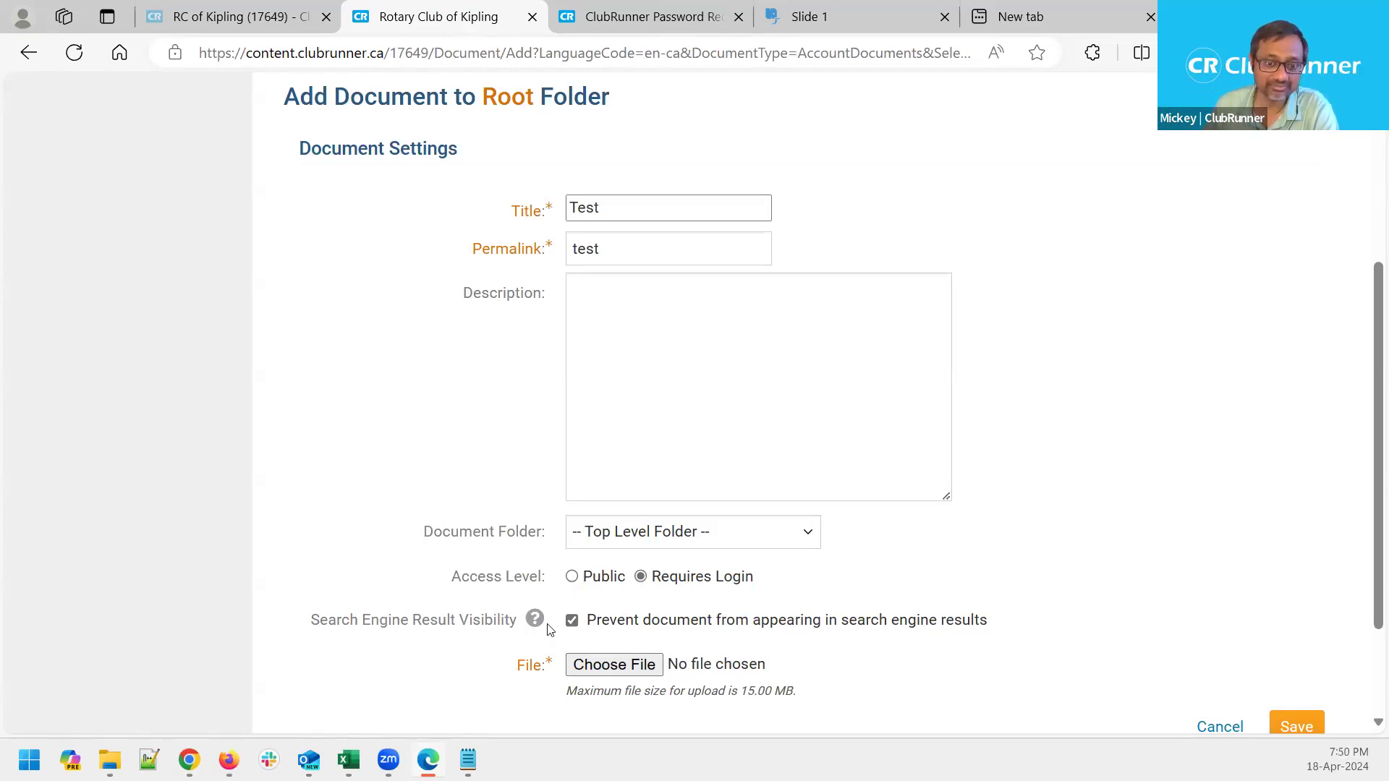
{"action": "left_click", "coordinate": [573, 621]}
{"action": "left_click_drag", "start_coordinate": [765, 583], "coordinate": [656, 587]}
{"action": "left_click", "coordinate": [947, 575]}
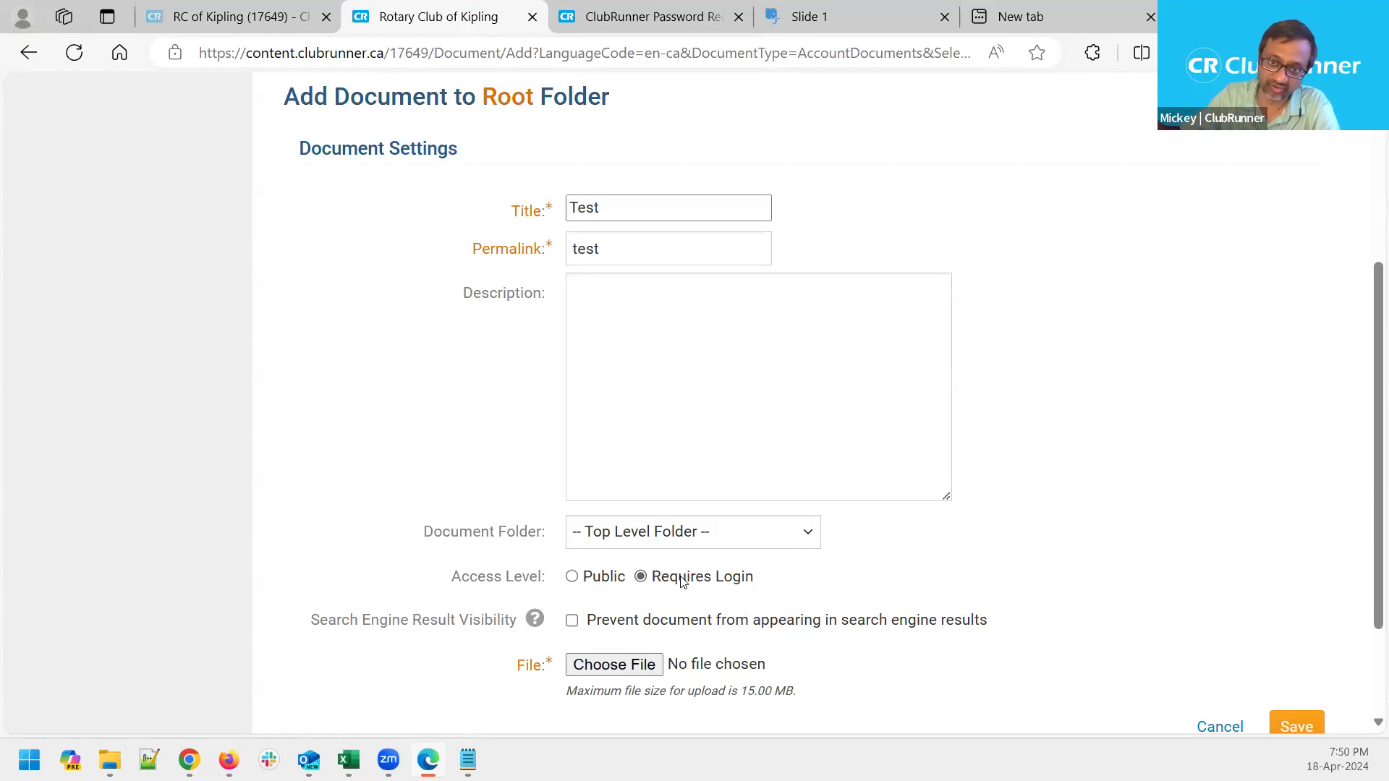
{"action": "left_click", "coordinate": [571, 621]}
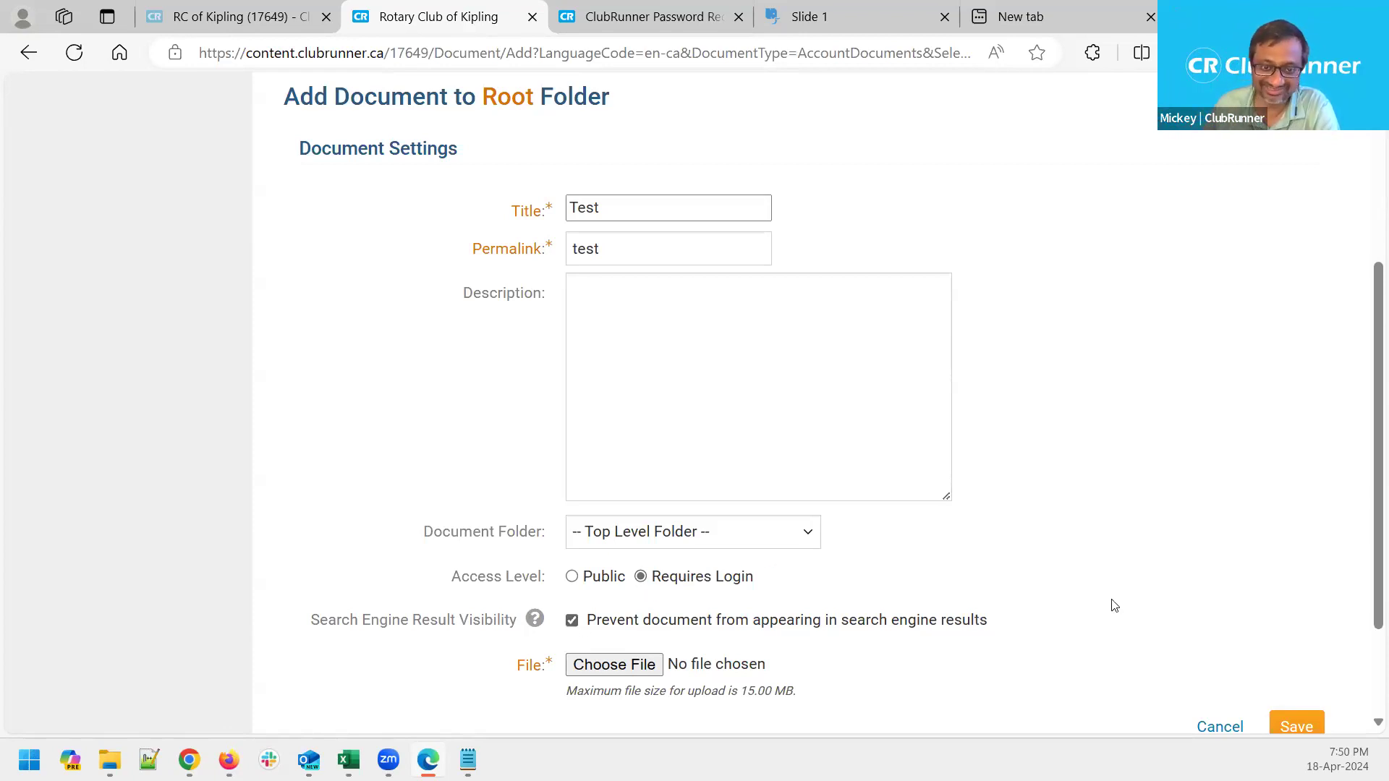
{"action": "scroll", "coordinate": [1230, 660], "scroll_direction": "down", "scroll_amount": 2}
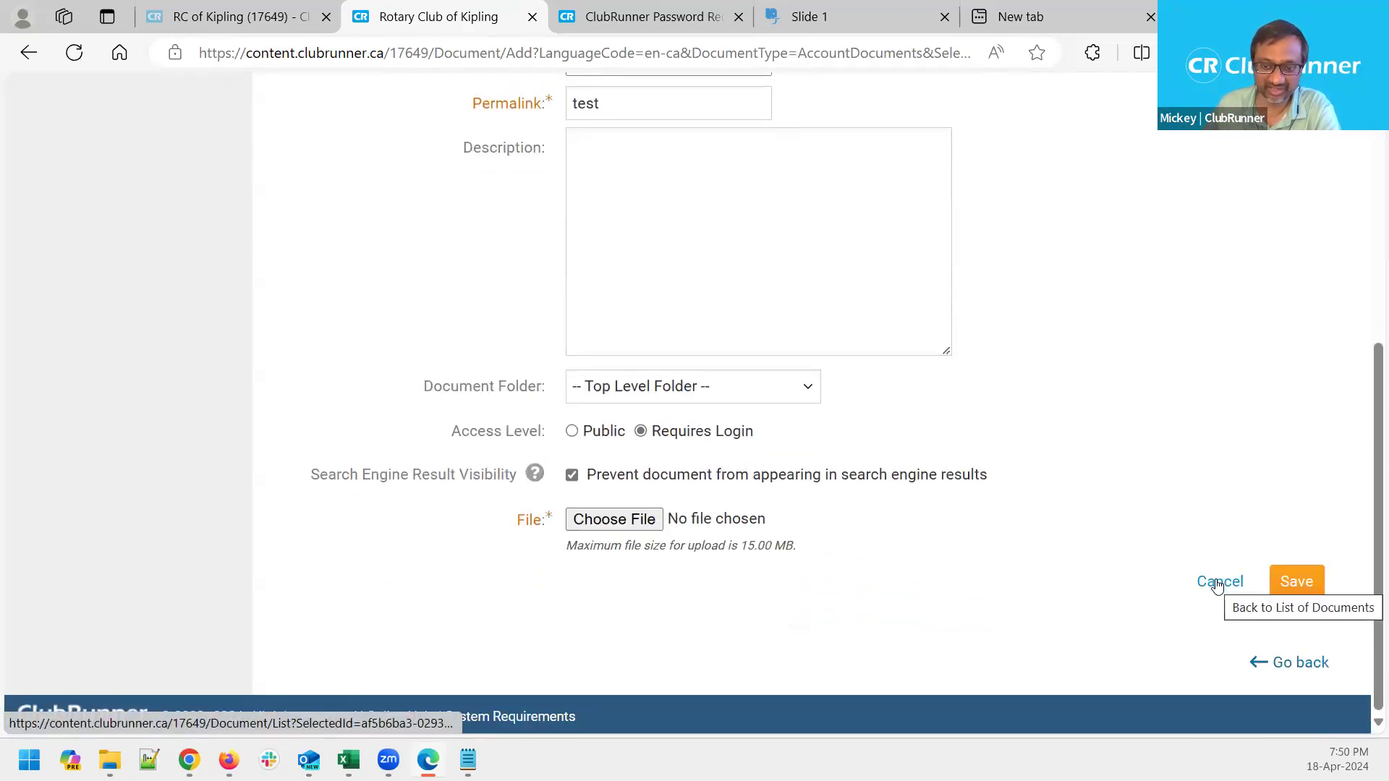
Cancel the new document and return to the Documents list
{"action": "left_click", "coordinate": [1219, 581]}
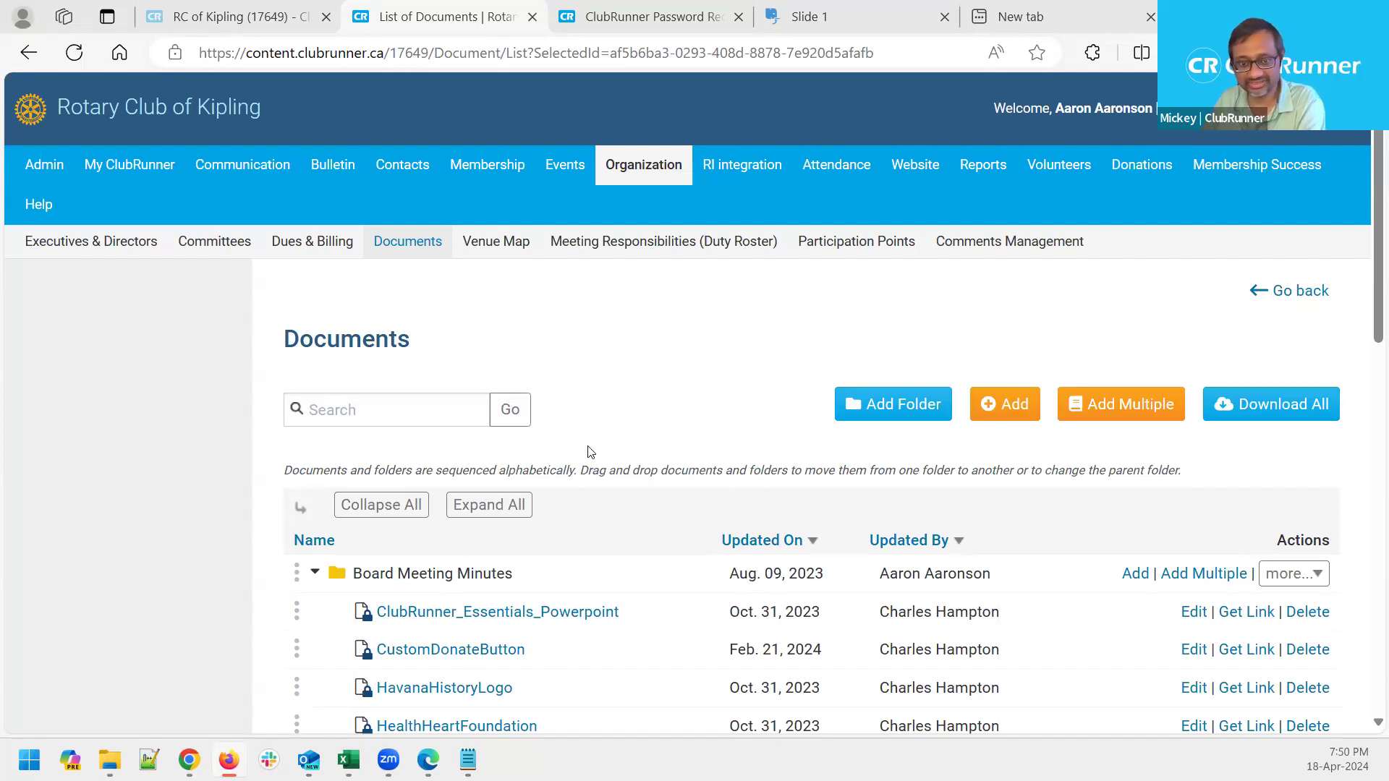
{"action": "left_click", "coordinate": [693, 346]}
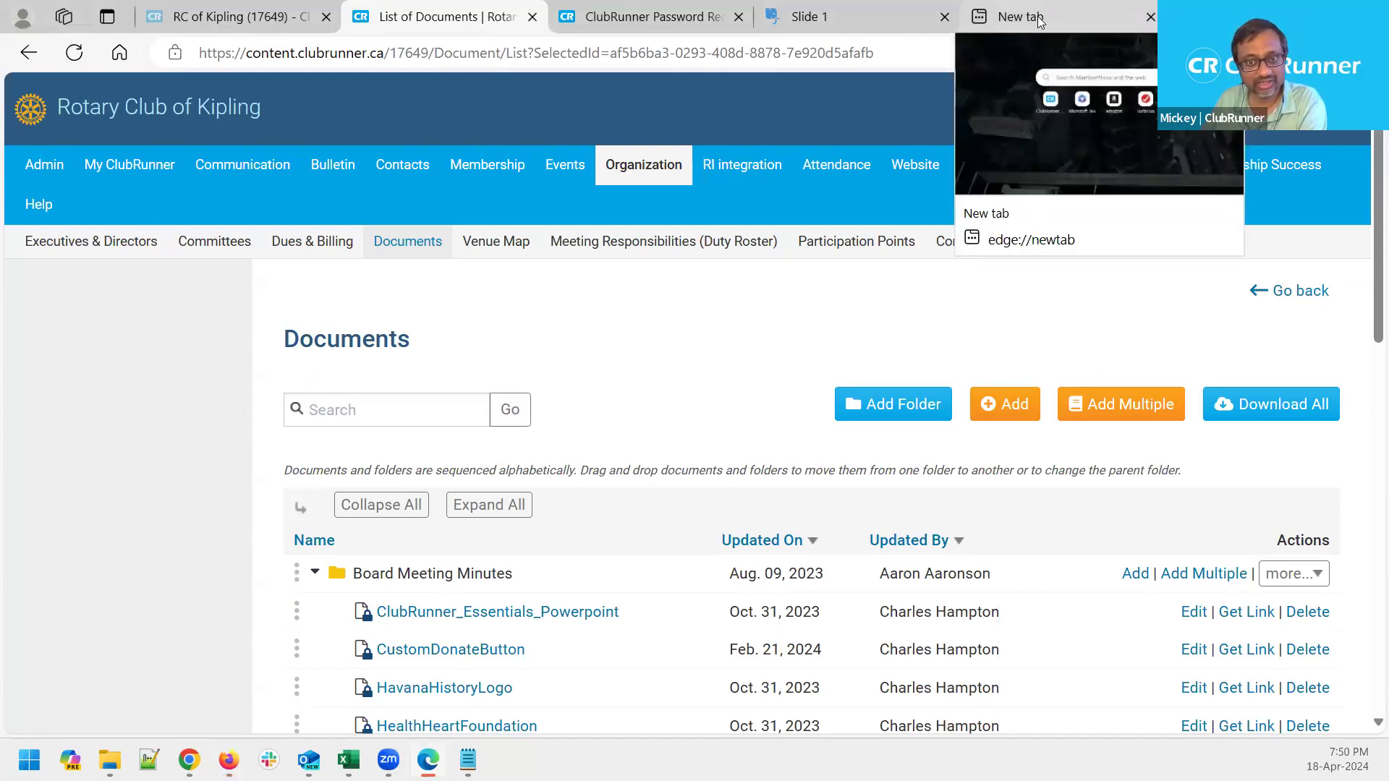
Load the pasted ClubRunner Mobile App page address in the new tab and accept the cookie notice
{"action": "left_click", "coordinate": [1005, 26]}
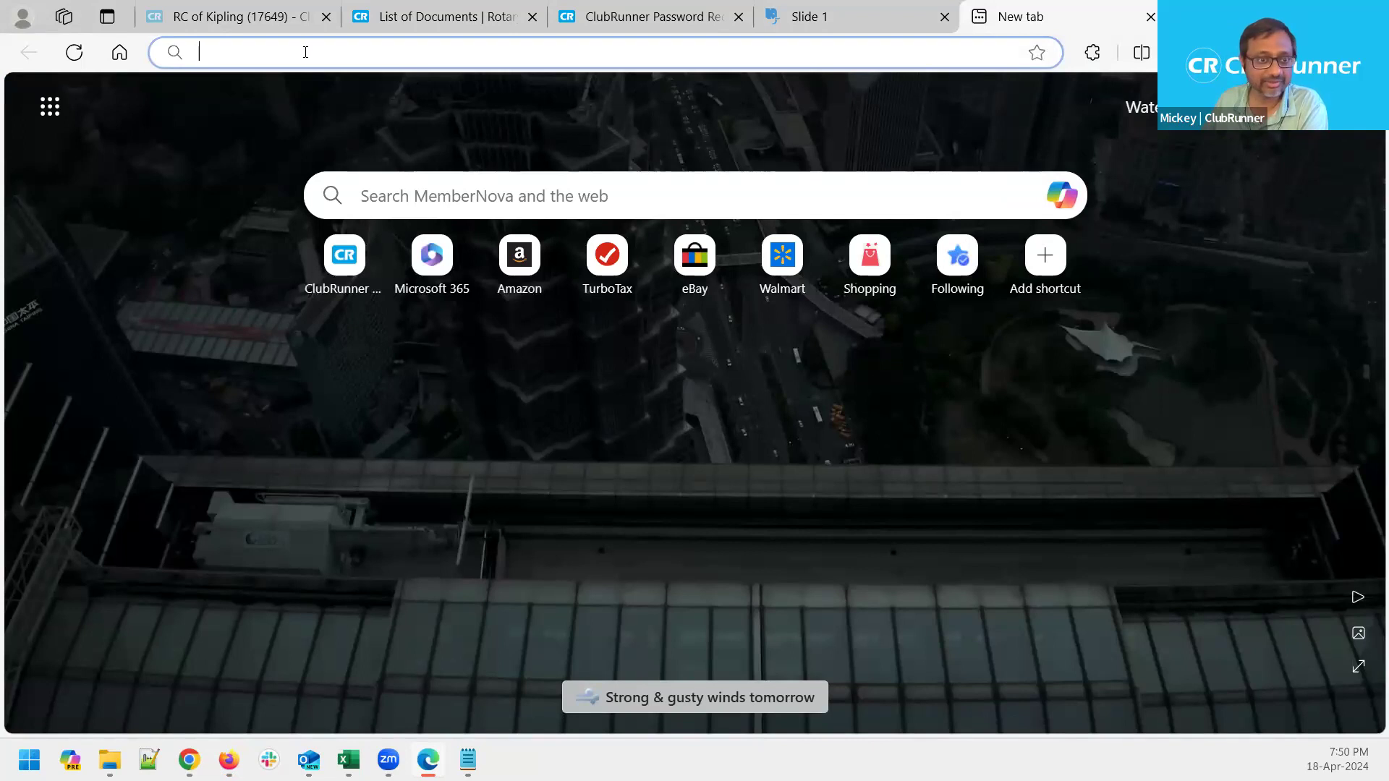
{"action": "type", "text": "https://site.clubrunner.ca/page/mobile-app"}
{"action": "key", "text": "Return"}
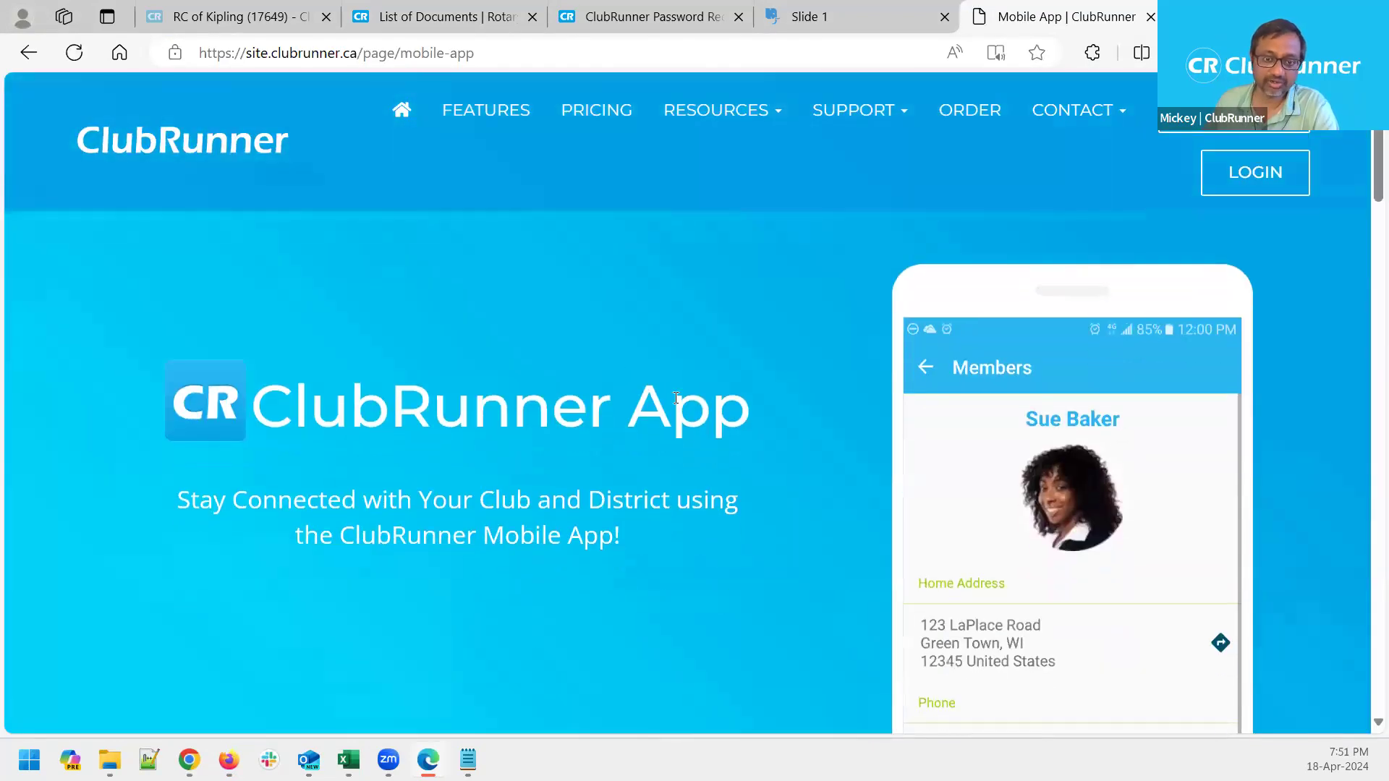
{"action": "left_click", "coordinate": [251, 672]}
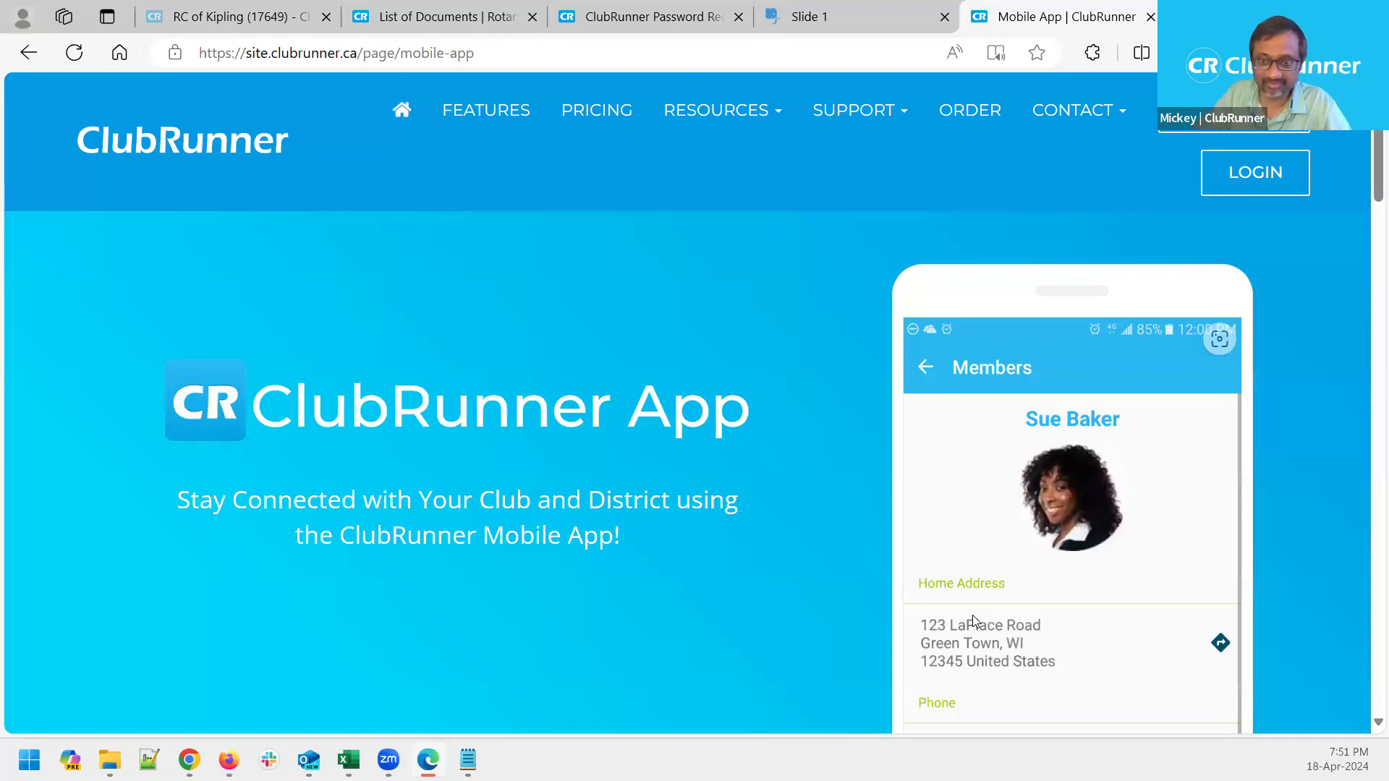
Scroll through the app's features, such as Member Directory and attendance tracking, and zoom out to 90%
{"action": "scroll", "coordinate": [651, 387], "scroll_direction": "down", "scroll_amount": 4}
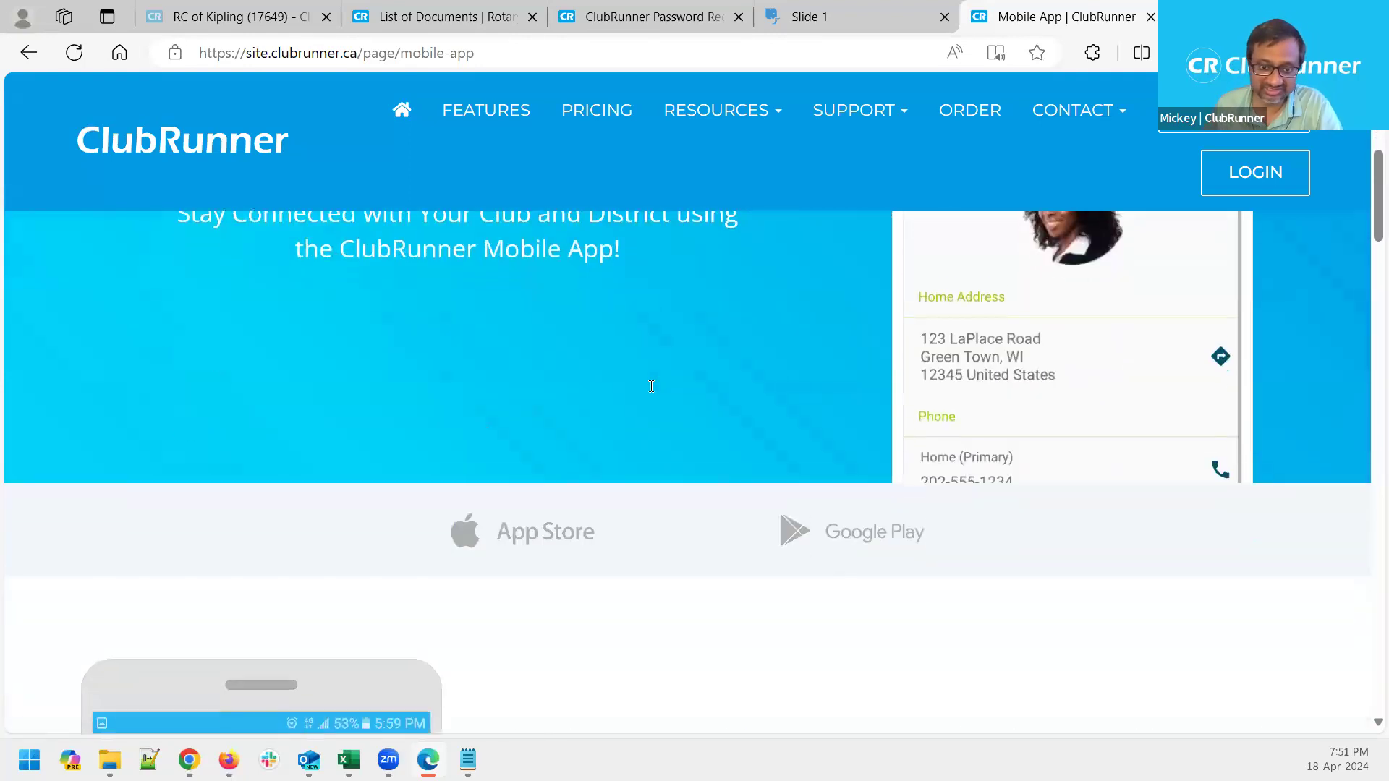
{"action": "scroll", "coordinate": [651, 387], "scroll_direction": "down", "scroll_amount": 10}
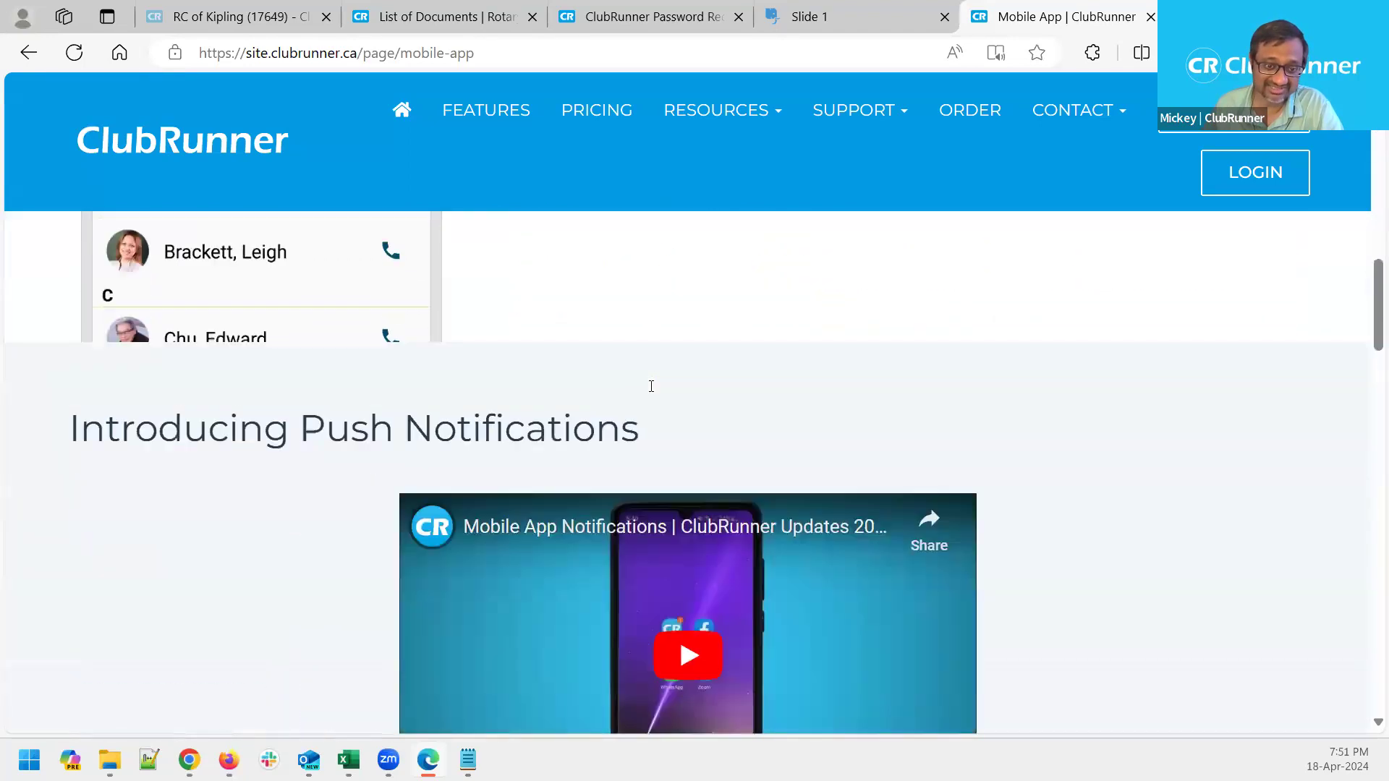
{"action": "scroll", "coordinate": [651, 386], "scroll_direction": "down", "scroll_amount": 12}
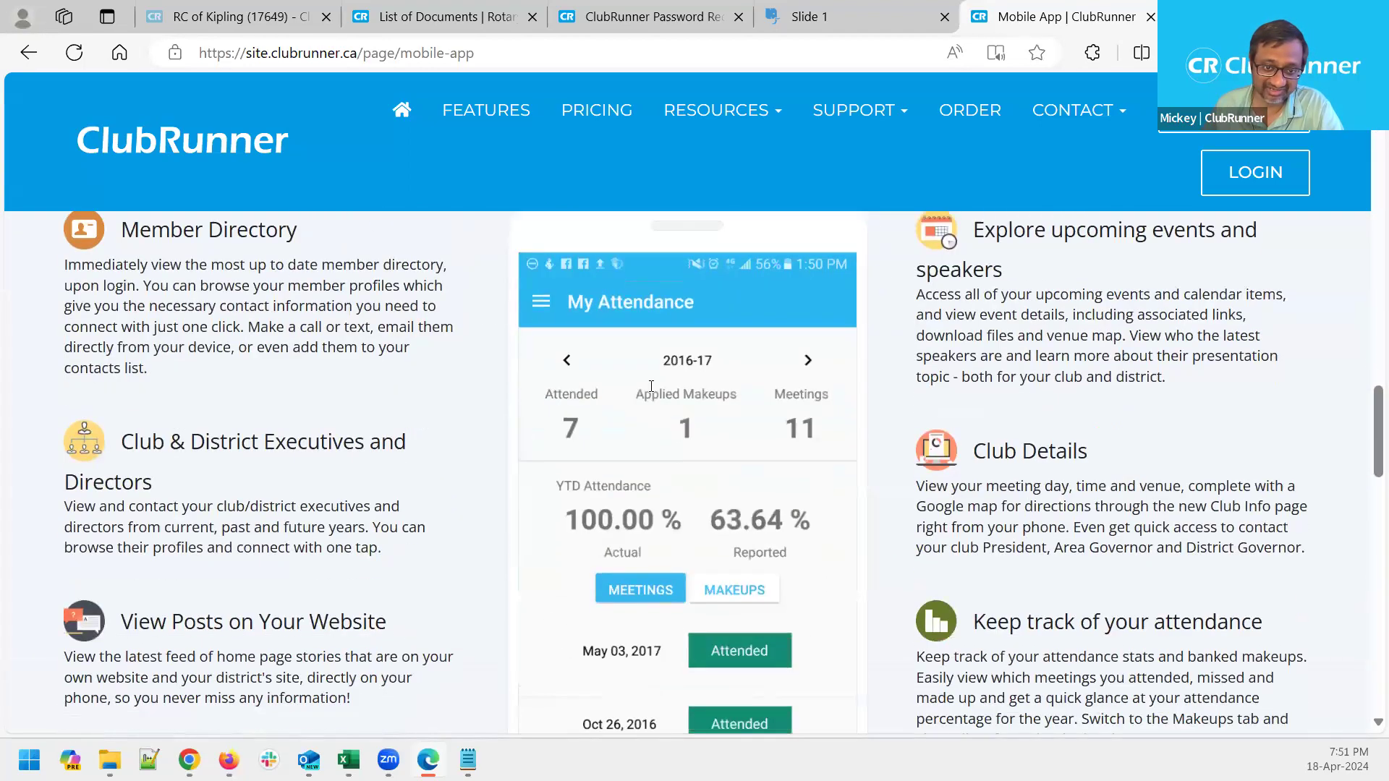
{"action": "scroll", "coordinate": [651, 385], "scroll_direction": "up", "scroll_amount": 1}
{"action": "key", "text": "ctrl+minus"}
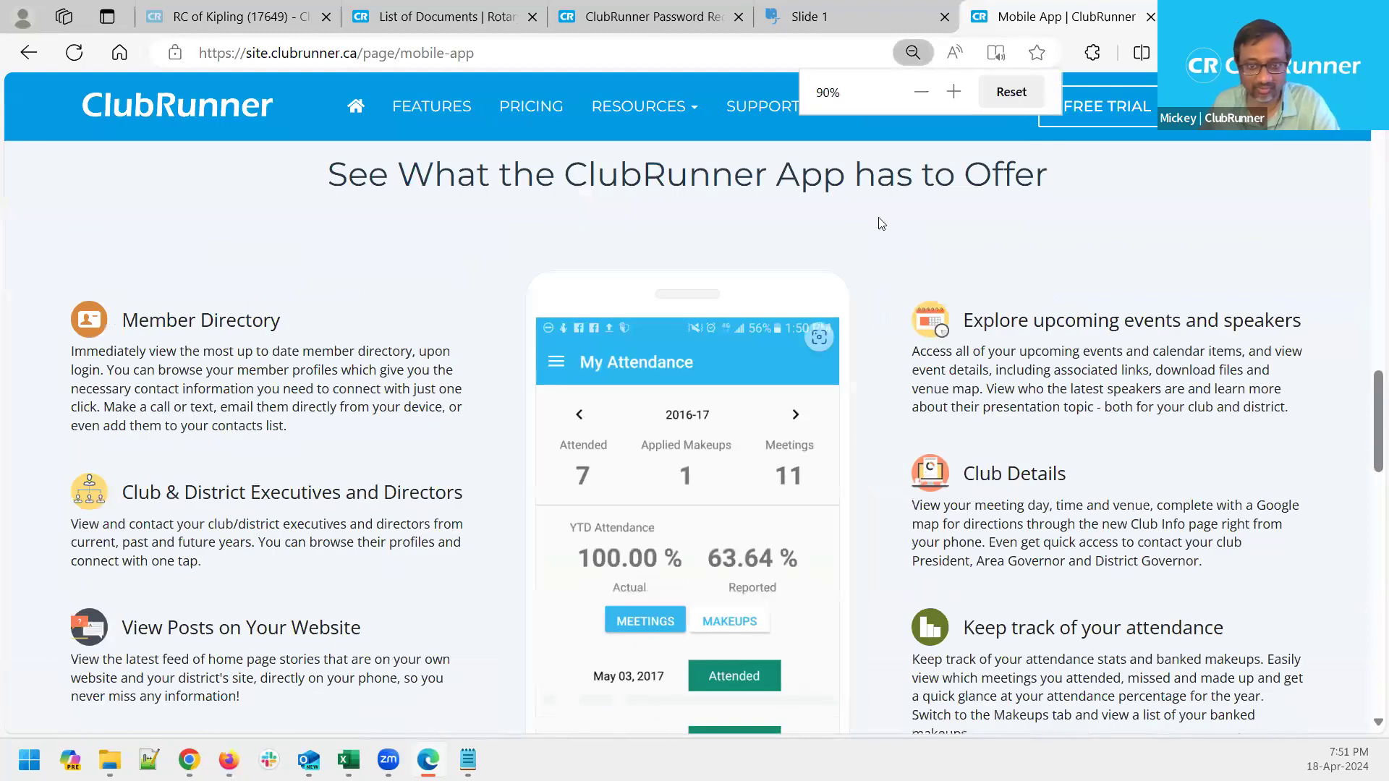
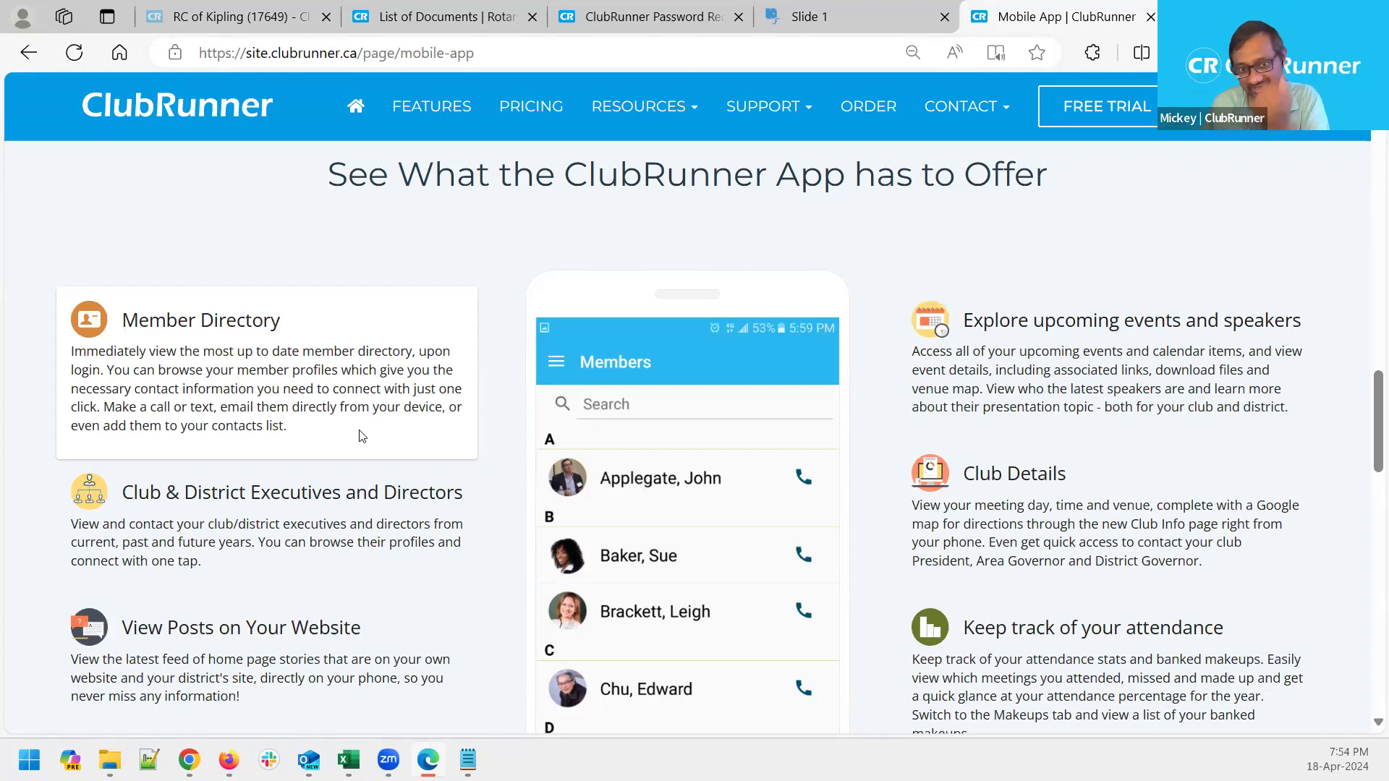
Scroll down to the Club & District Executives and Directors card and its sample Executives screen
{"action": "scroll", "coordinate": [361, 435], "scroll_direction": "down", "scroll_amount": 1}
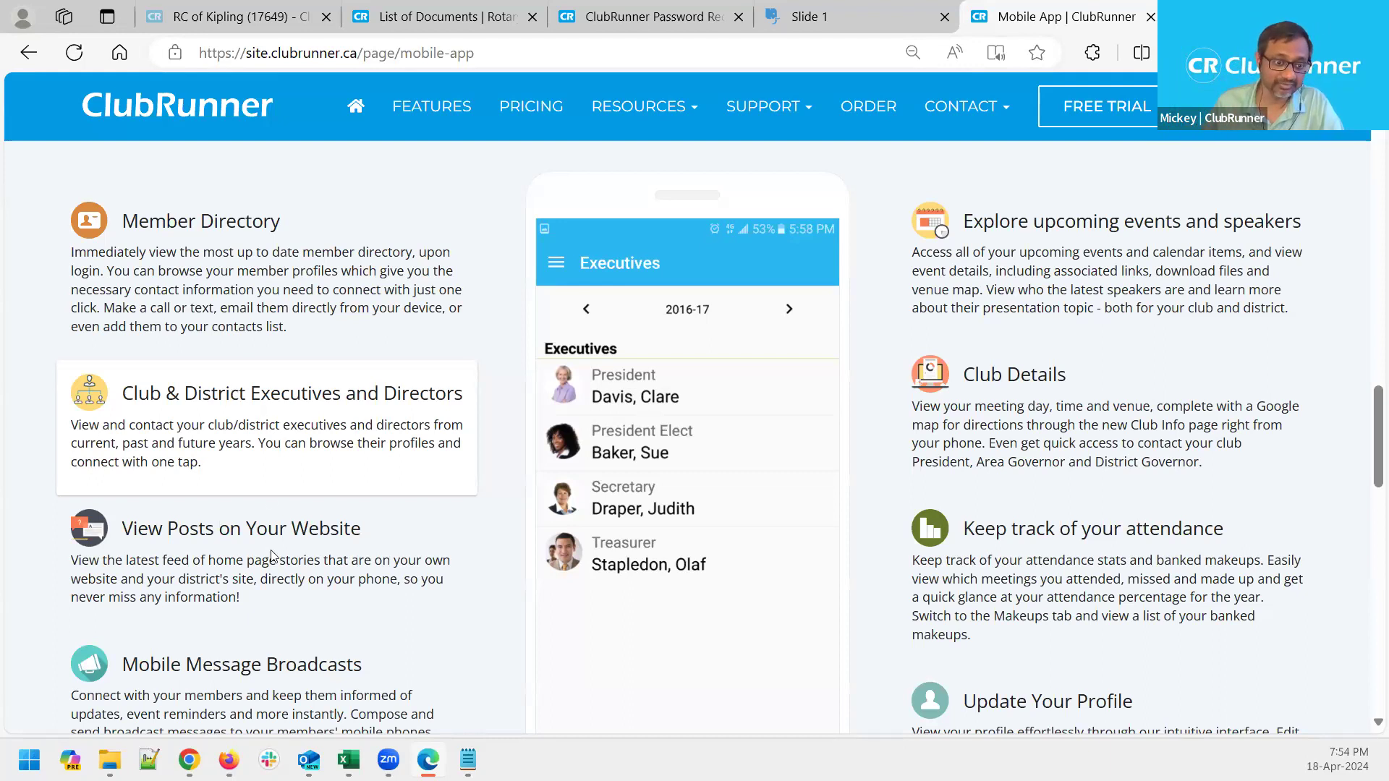
Scroll to the Mobile Message Broadcasts card to show its sample Notifications screen
{"action": "scroll", "coordinate": [329, 569], "scroll_direction": "down", "scroll_amount": 1}
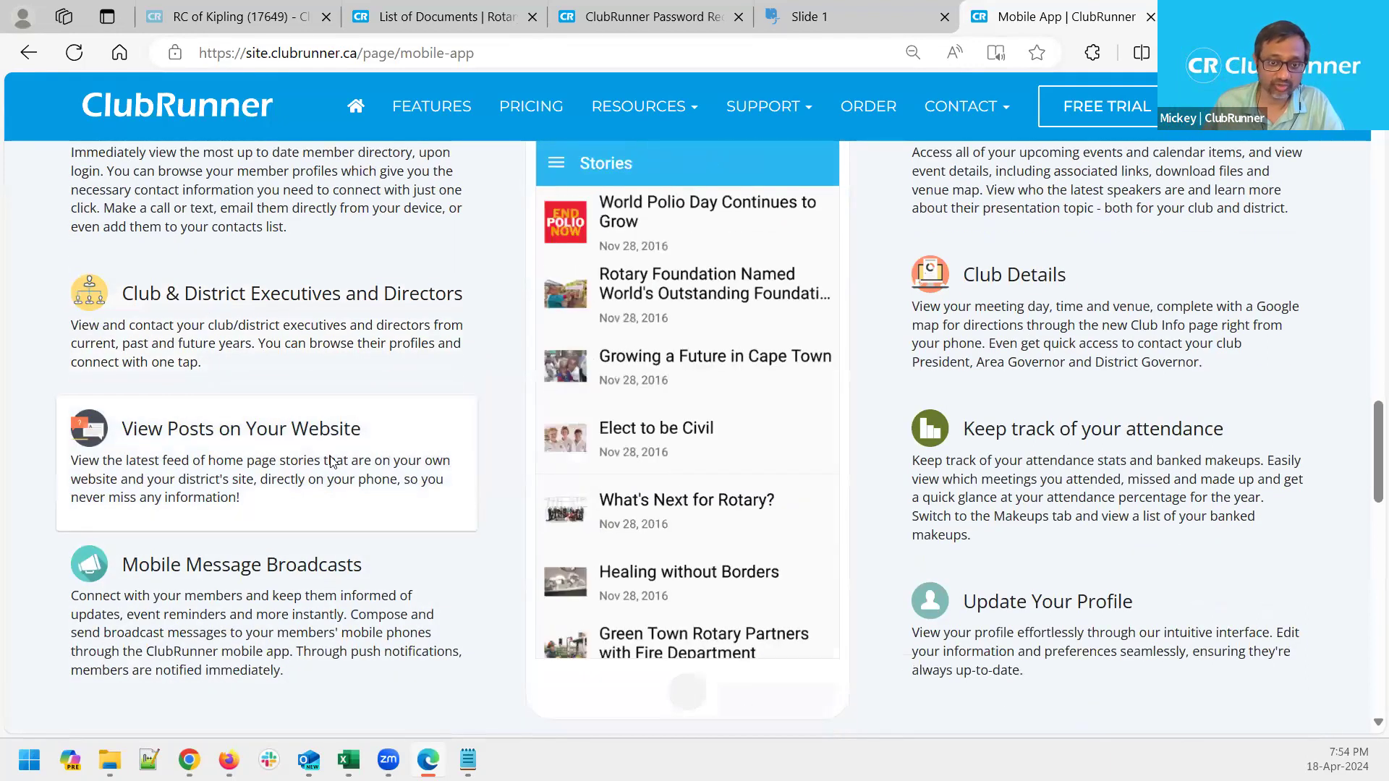
{"action": "scroll", "coordinate": [330, 463], "scroll_direction": "up", "scroll_amount": 1}
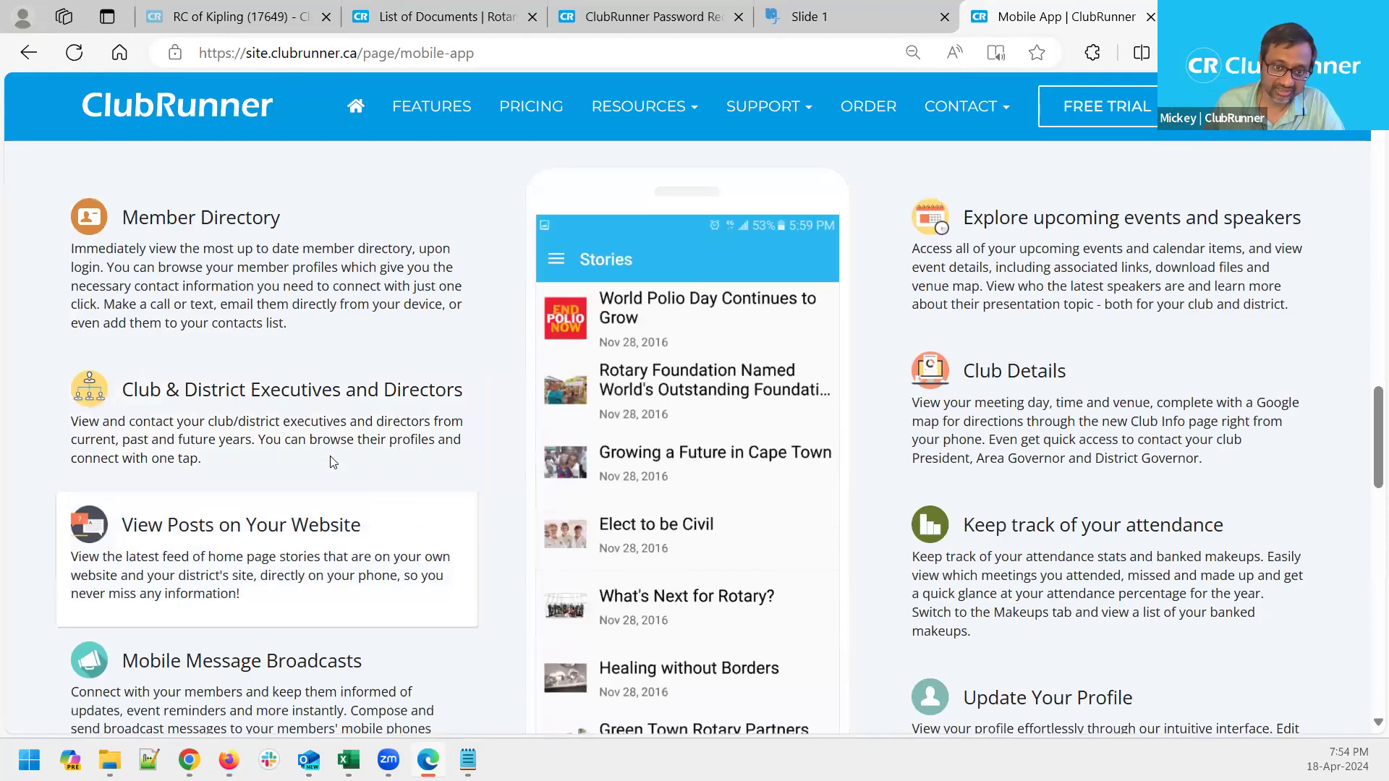
{"action": "scroll", "coordinate": [331, 470], "scroll_direction": "down", "scroll_amount": 1}
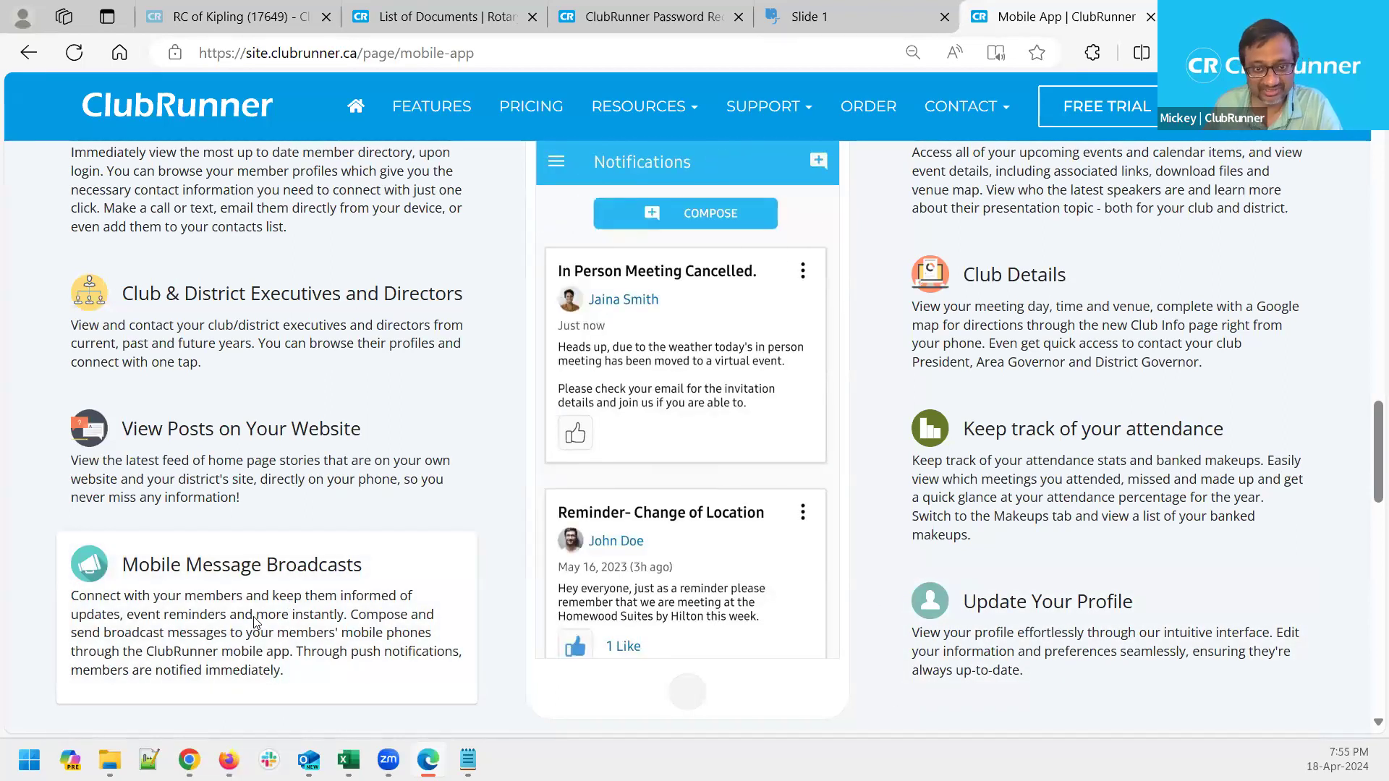
Scroll up to 'See What the ClubRunner App has to Offer' and preview the Events screen
{"action": "scroll", "coordinate": [389, 707], "scroll_direction": "up", "scroll_amount": 3}
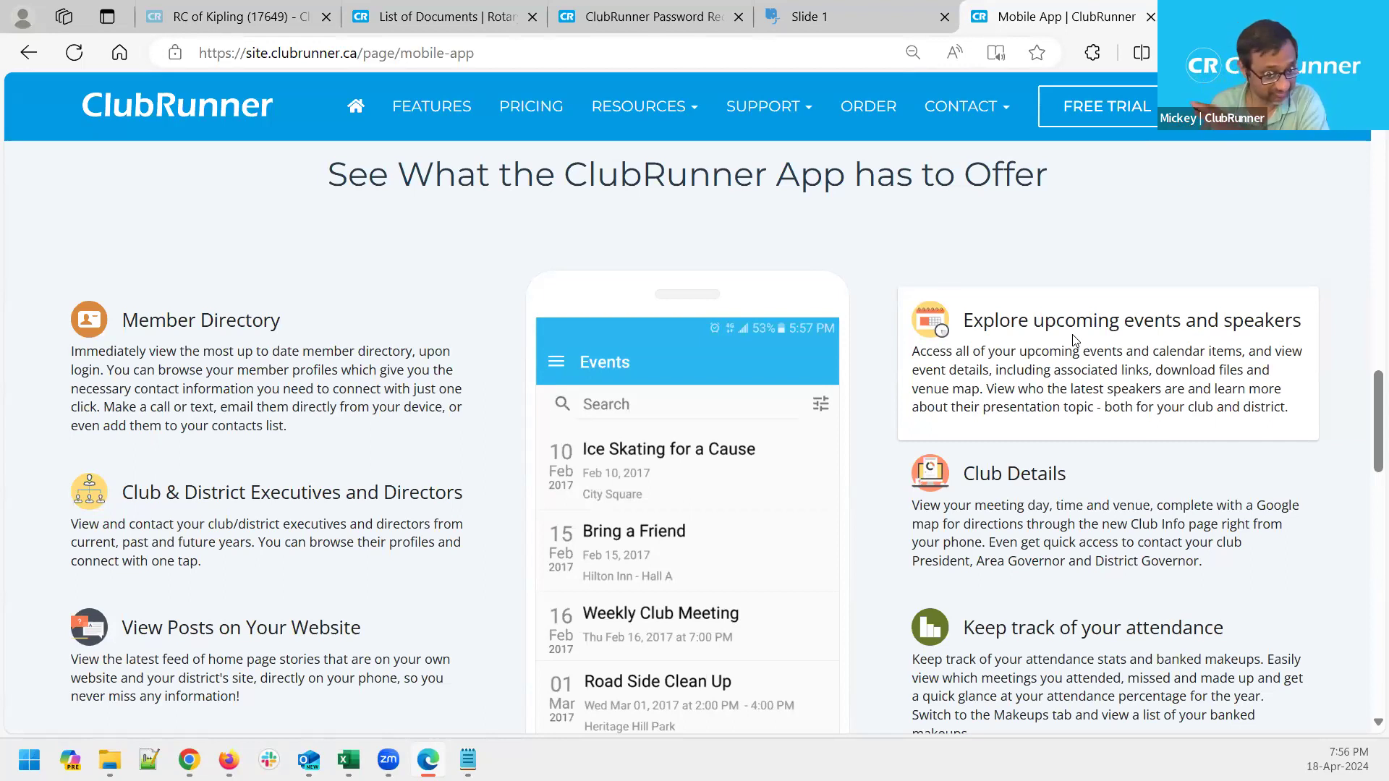
Scroll to Keep track of your attendance, showing 7 of 11 meetings attended
{"action": "scroll", "coordinate": [1074, 340], "scroll_direction": "down", "scroll_amount": 1}
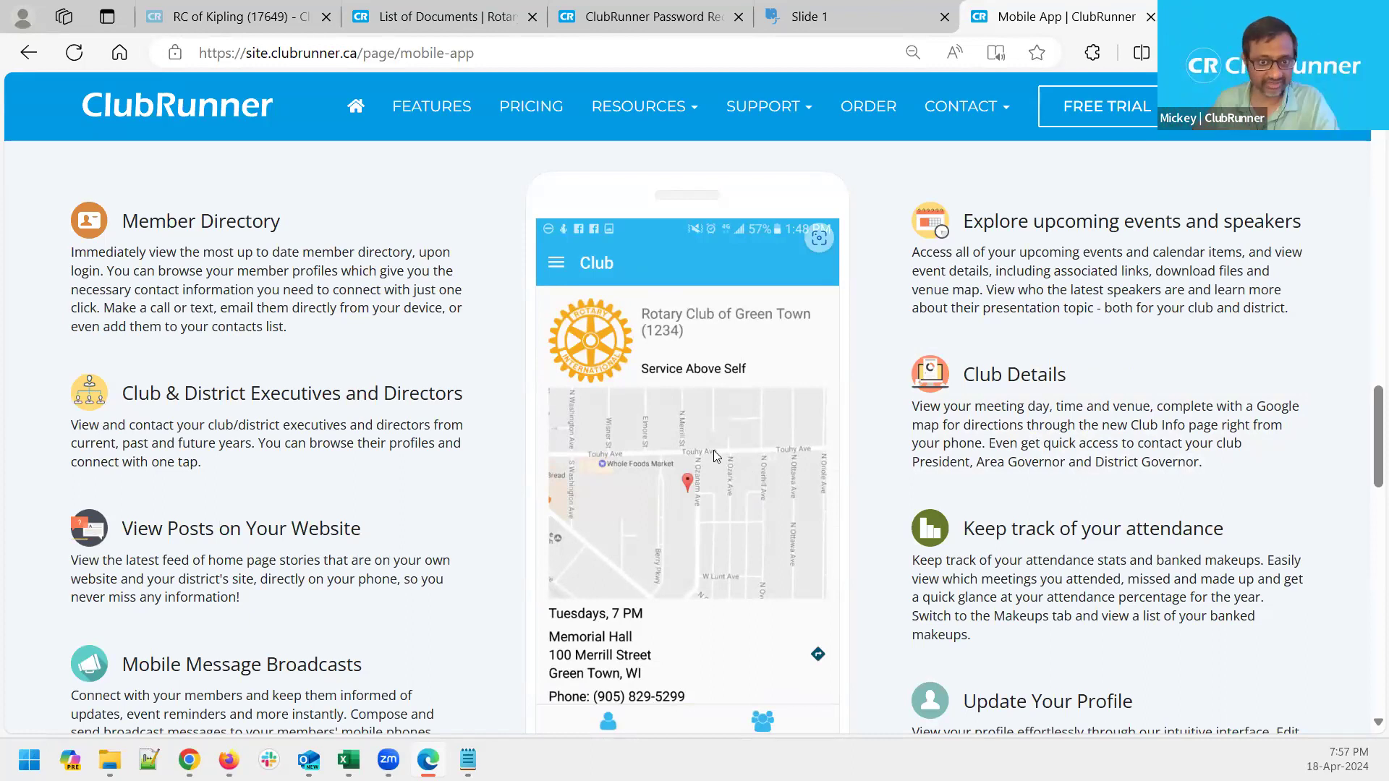
Preview the sample My Profile screen on the Update Your Profile card
{"action": "mouse_move", "coordinate": [1230, 564]}
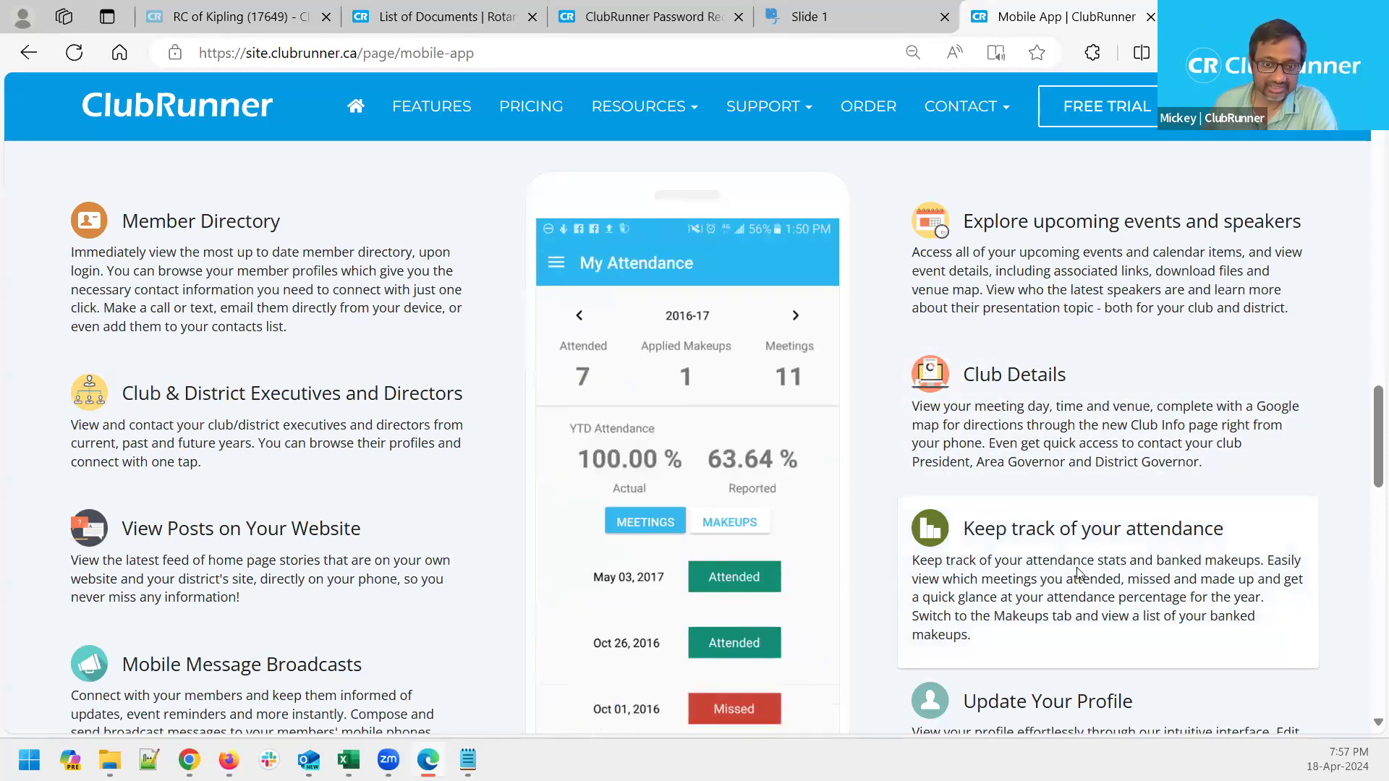
{"action": "scroll", "coordinate": [1072, 494], "scroll_direction": "down", "scroll_amount": 1}
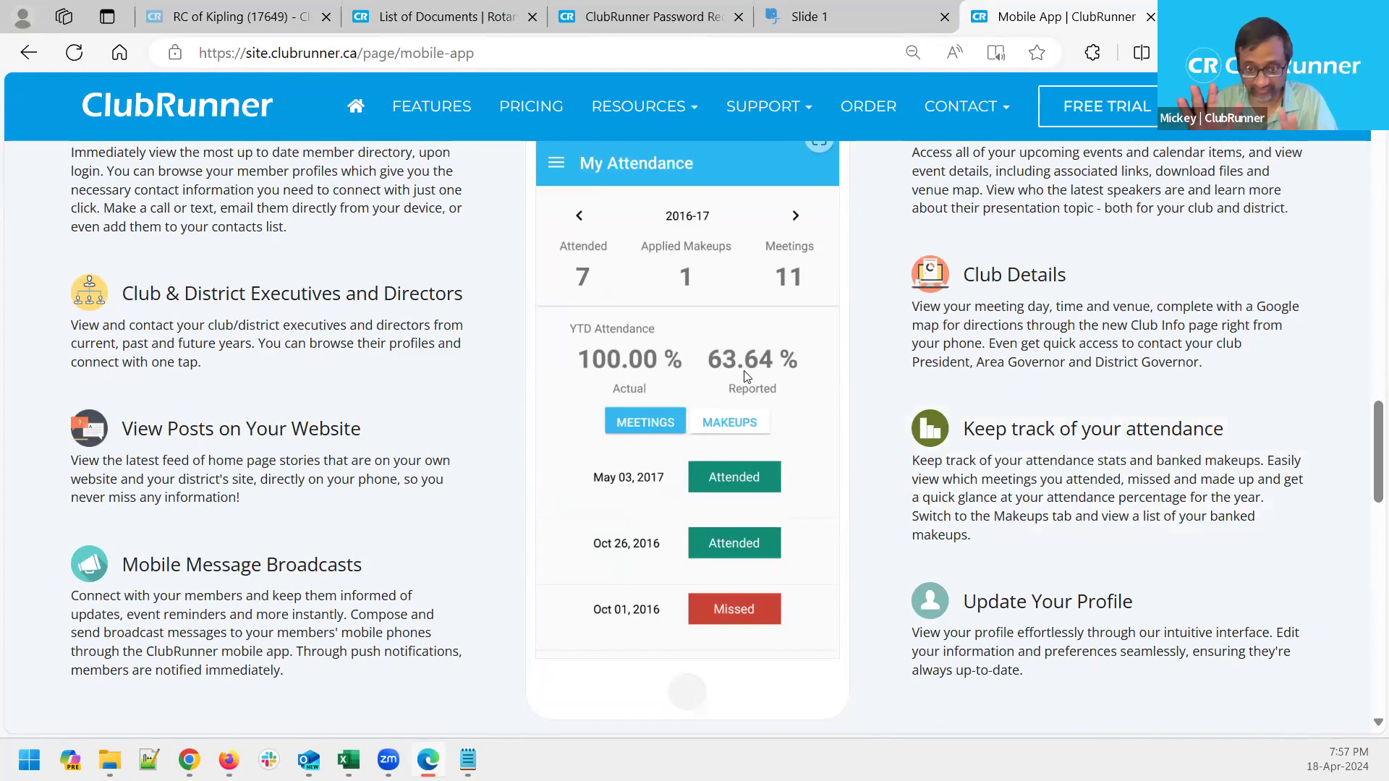
Recheck the My Attendance preview with 100.00 % actual and 63.64 % reported attendance
{"action": "mouse_move", "coordinate": [1041, 636]}
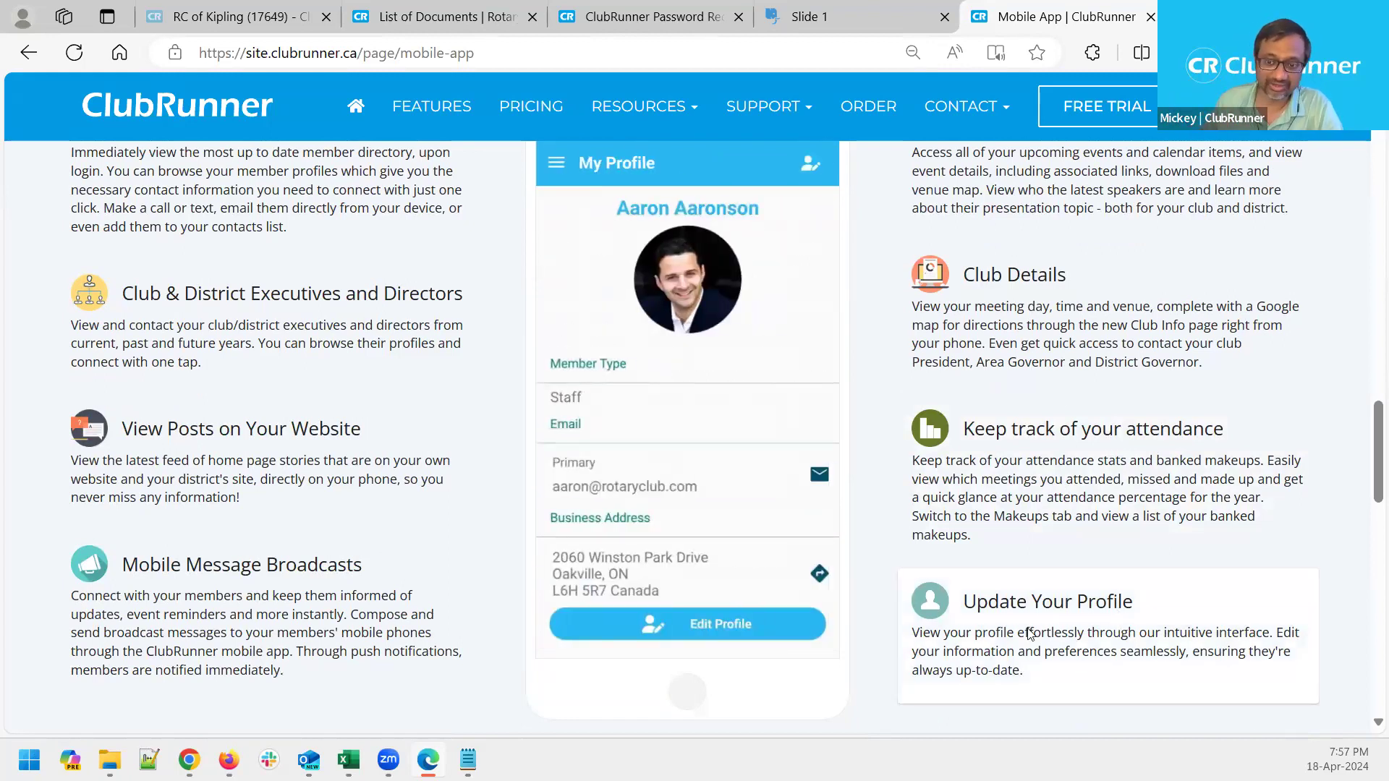
{"action": "scroll", "coordinate": [1030, 634], "scroll_direction": "down", "scroll_amount": 1}
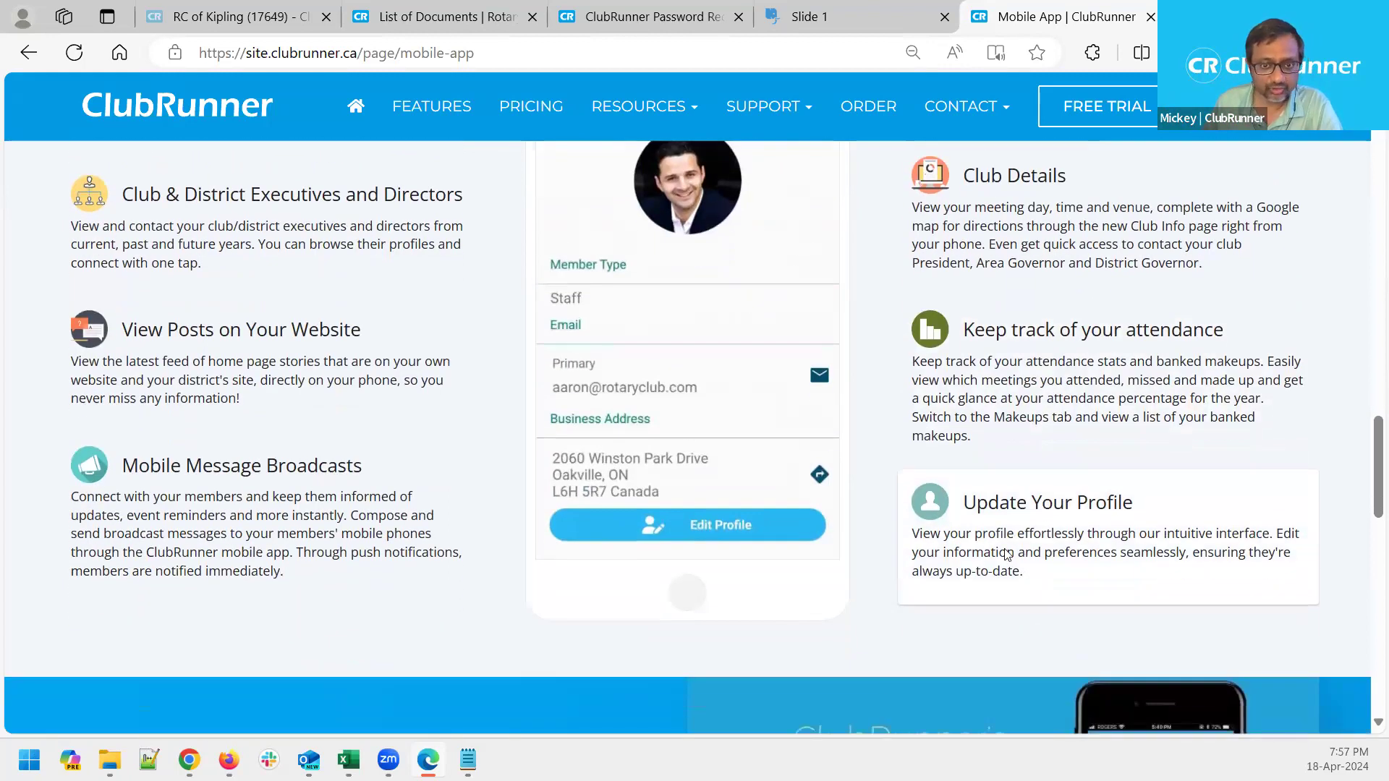
{"action": "scroll", "coordinate": [1008, 557], "scroll_direction": "up", "scroll_amount": 1}
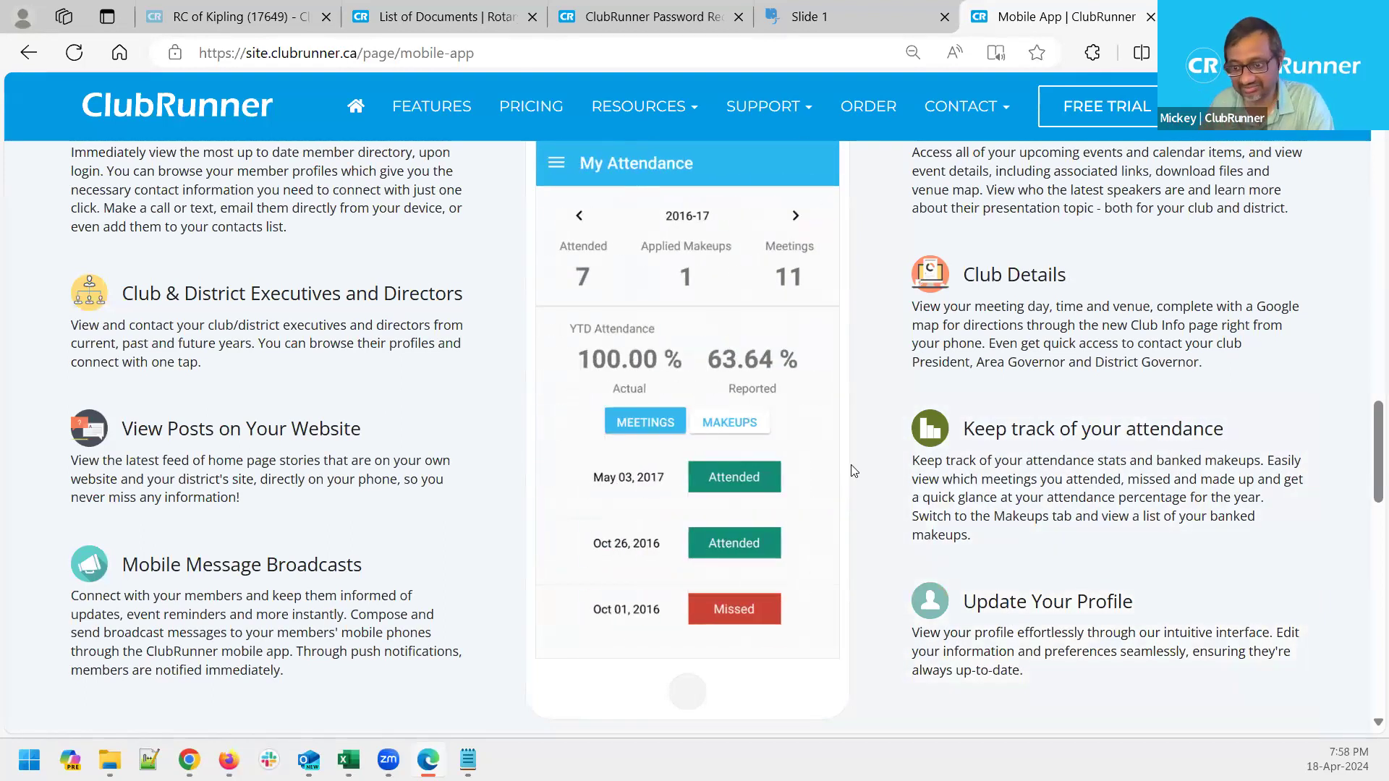
{"action": "scroll", "coordinate": [854, 471], "scroll_direction": "up", "scroll_amount": 15}
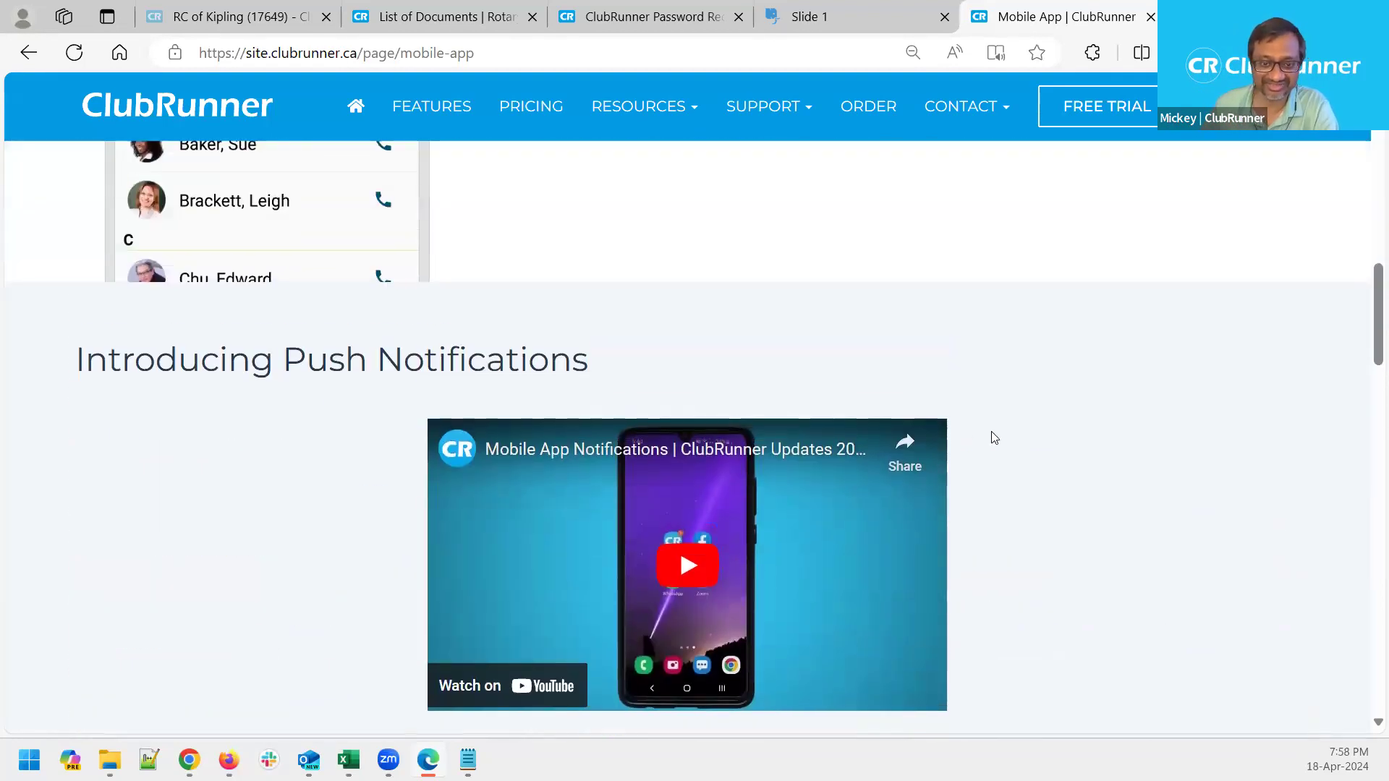
Scroll back up to the ClubRunner App hero banner at the top of the page
{"action": "scroll", "coordinate": [985, 434], "scroll_direction": "up", "scroll_amount": 6}
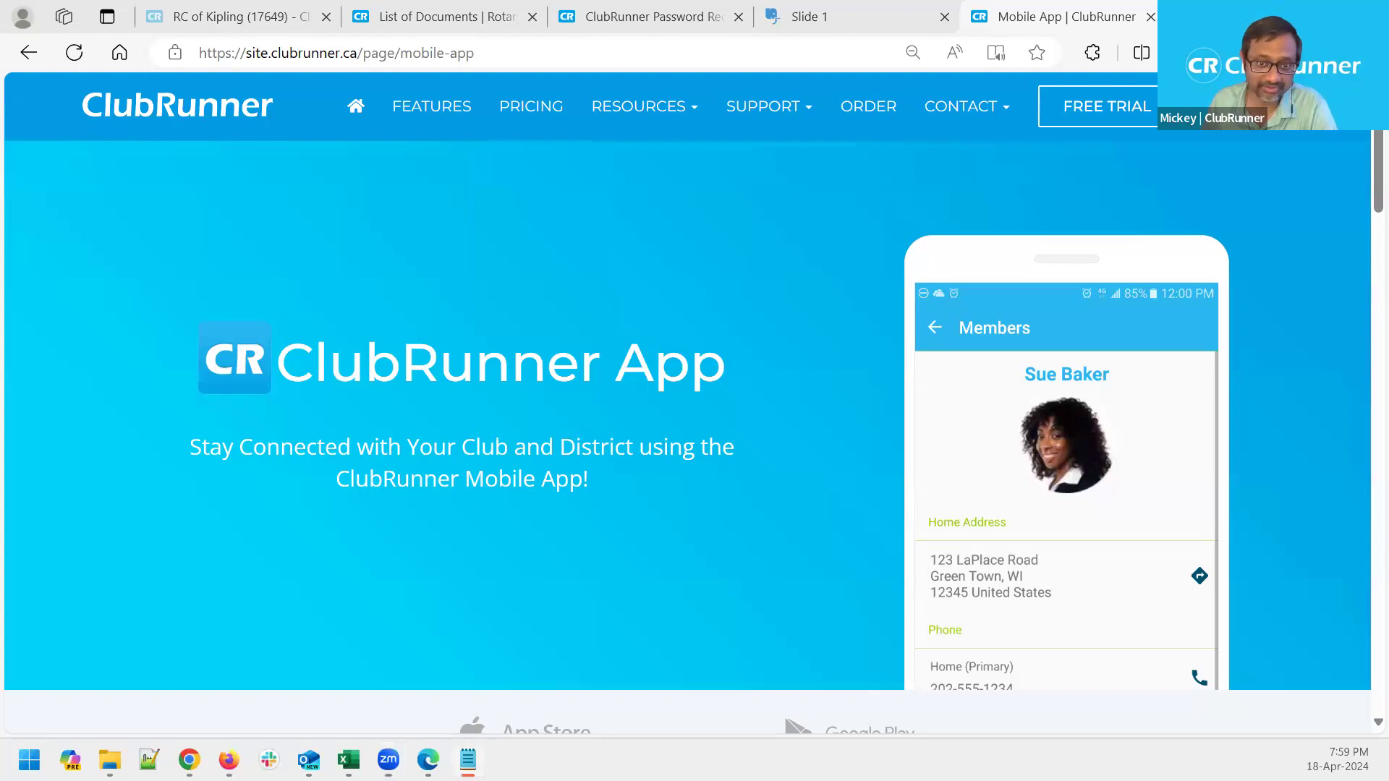
In Notepad, add the support phone number with 'option 2 for support' below the e-mail address
{"action": "key", "text": "alt+Tab"}
{"action": "left_click_drag", "start_coordinate": [449, 128], "coordinate": [278, 129]}
{"action": "left_click", "coordinate": [683, 150]}
{"action": "key", "text": "Return"}
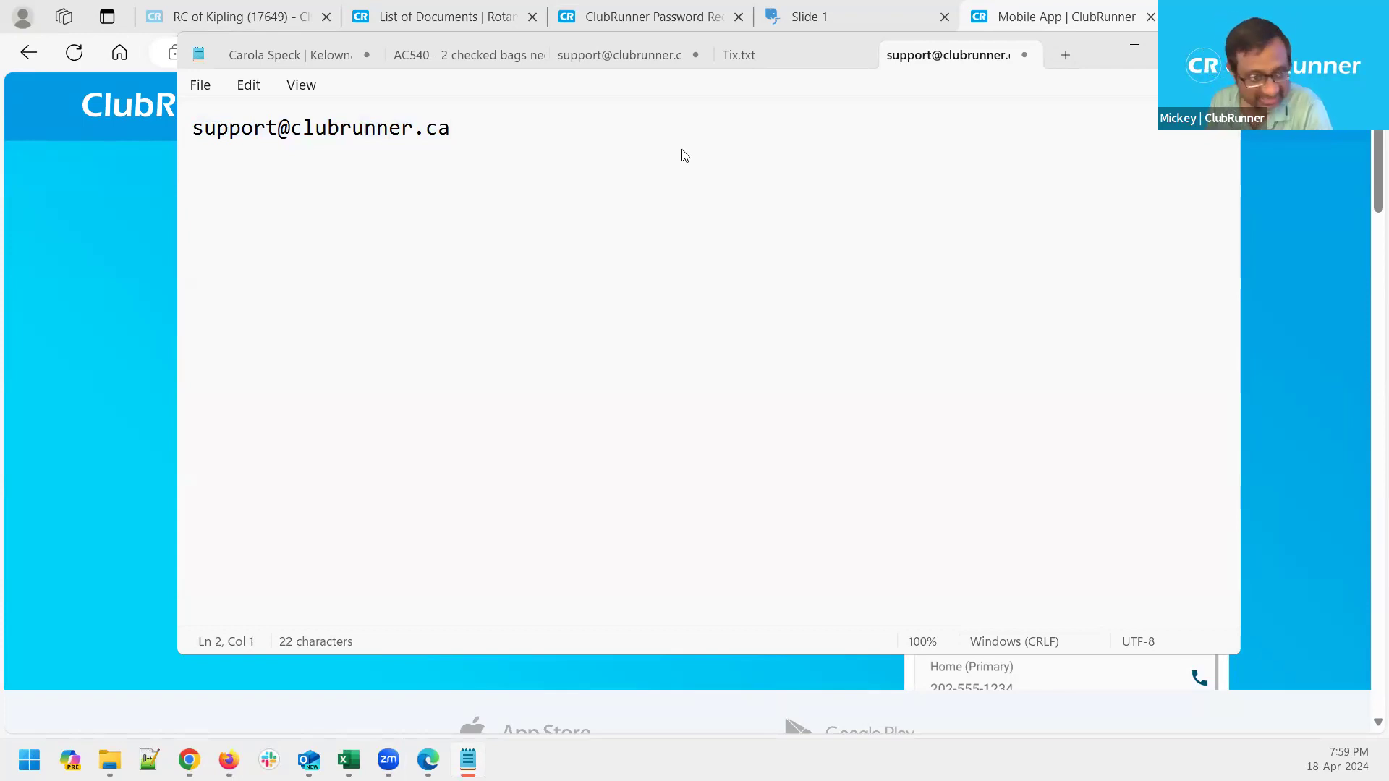
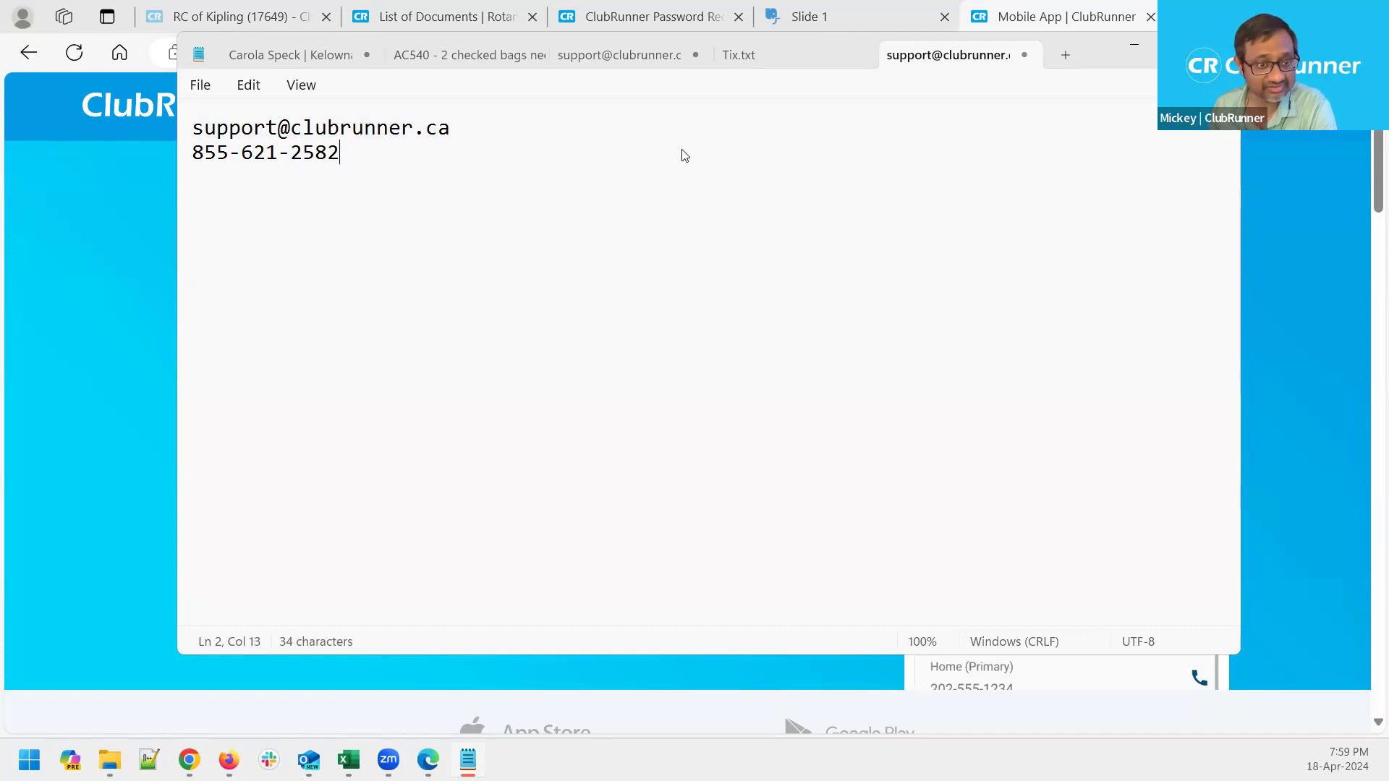
{"action": "type", "text": ", op"}
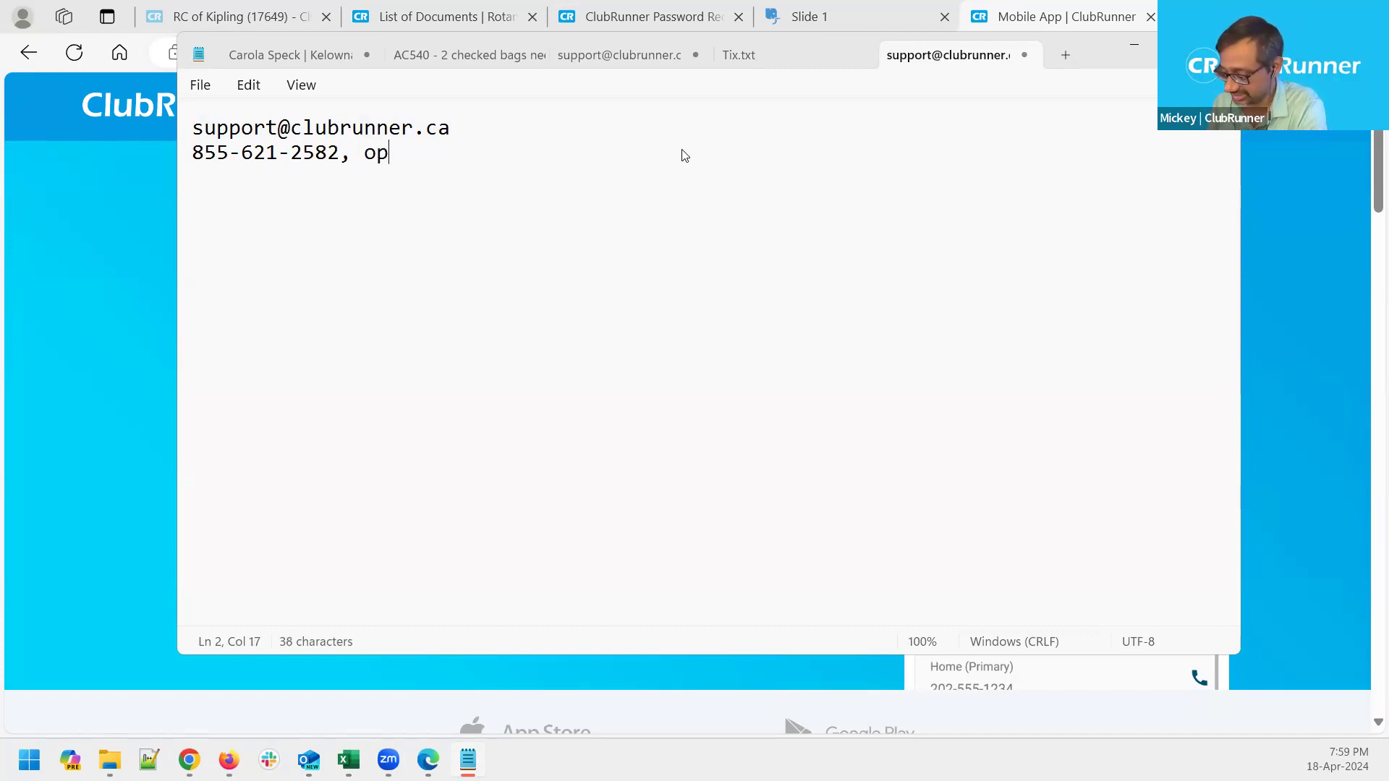
{"action": "type", "text": "tion 2 for su"}
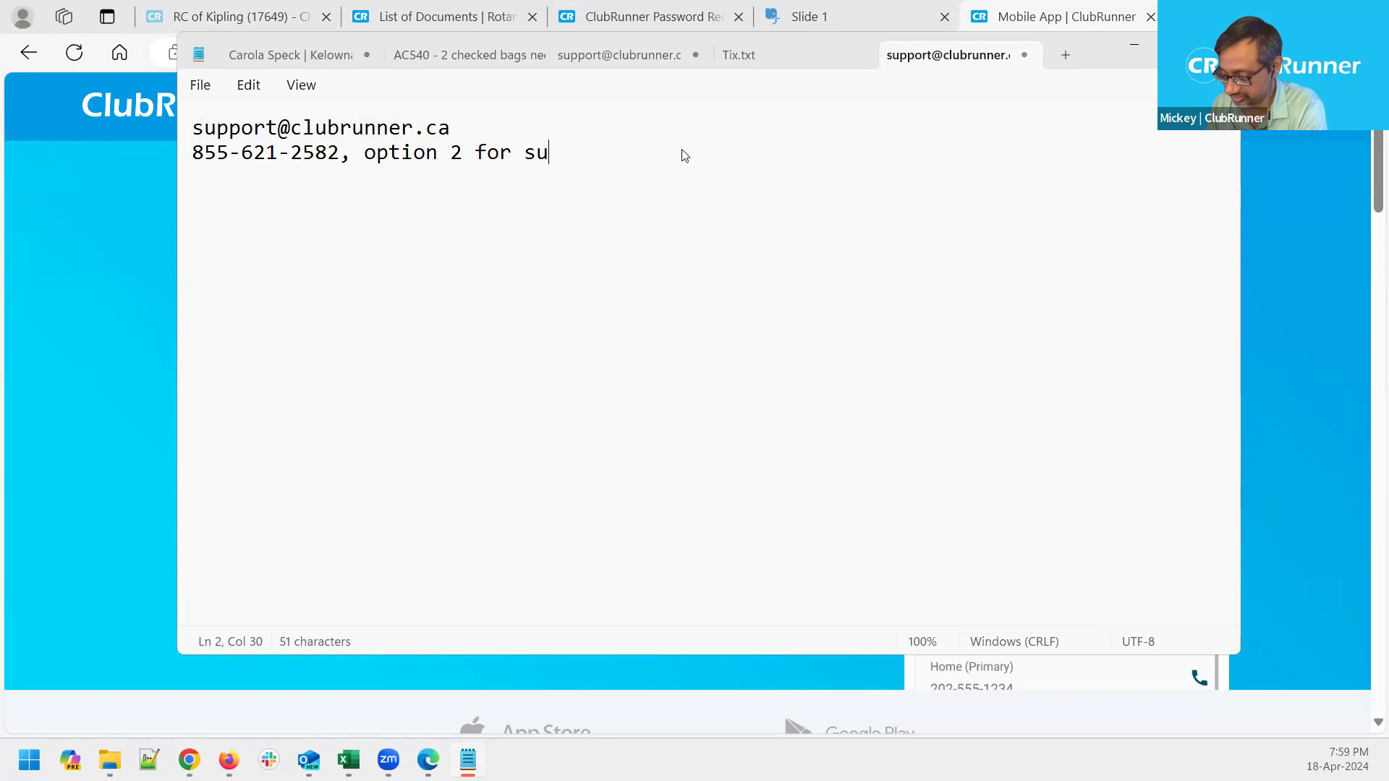
{"action": "type", "text": "pport"}
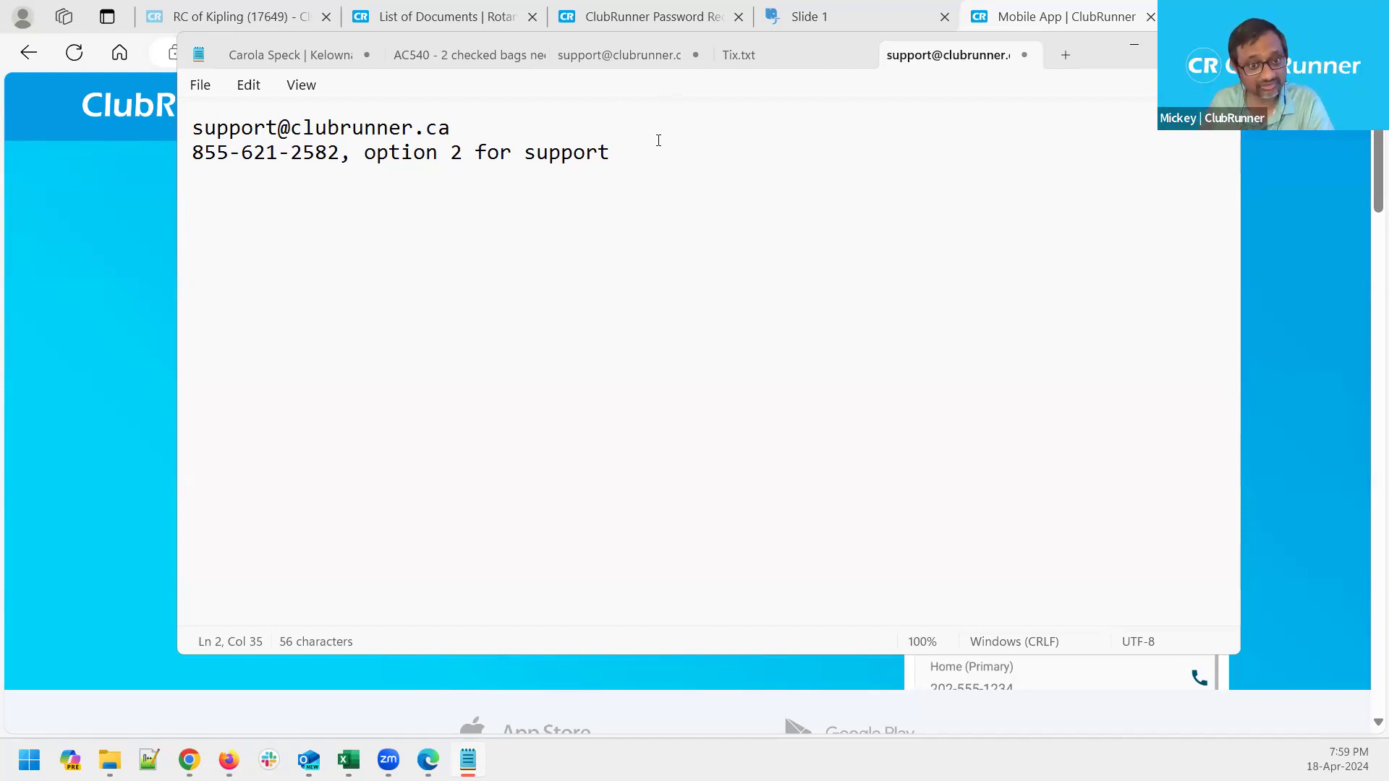
Insert a blank line between the support e-mail address and the phone number line
{"action": "left_click_drag", "start_coordinate": [611, 152], "coordinate": [177, 128]}
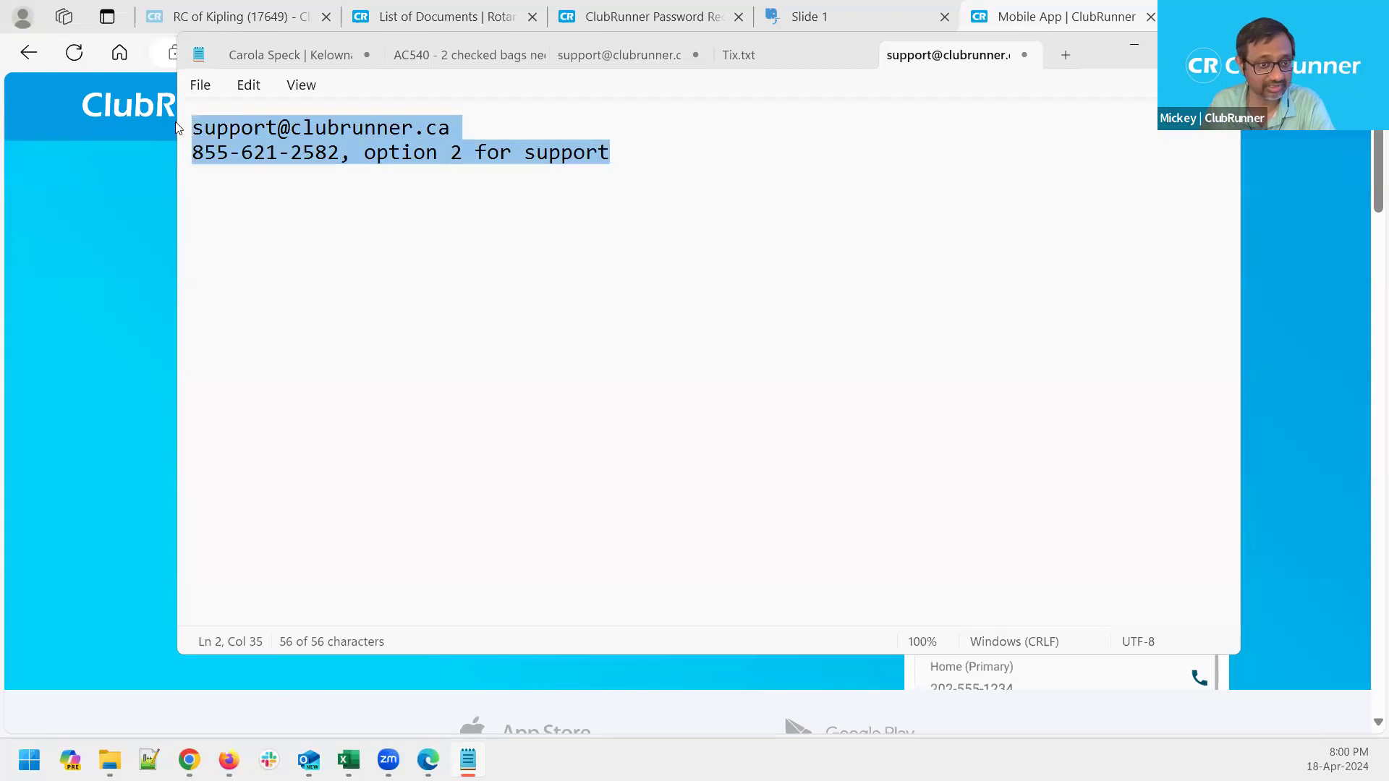
{"action": "left_click", "coordinate": [391, 155]}
{"action": "left_click", "coordinate": [488, 148]}
{"action": "left_click", "coordinate": [491, 113]}
{"action": "key", "text": "Return"}
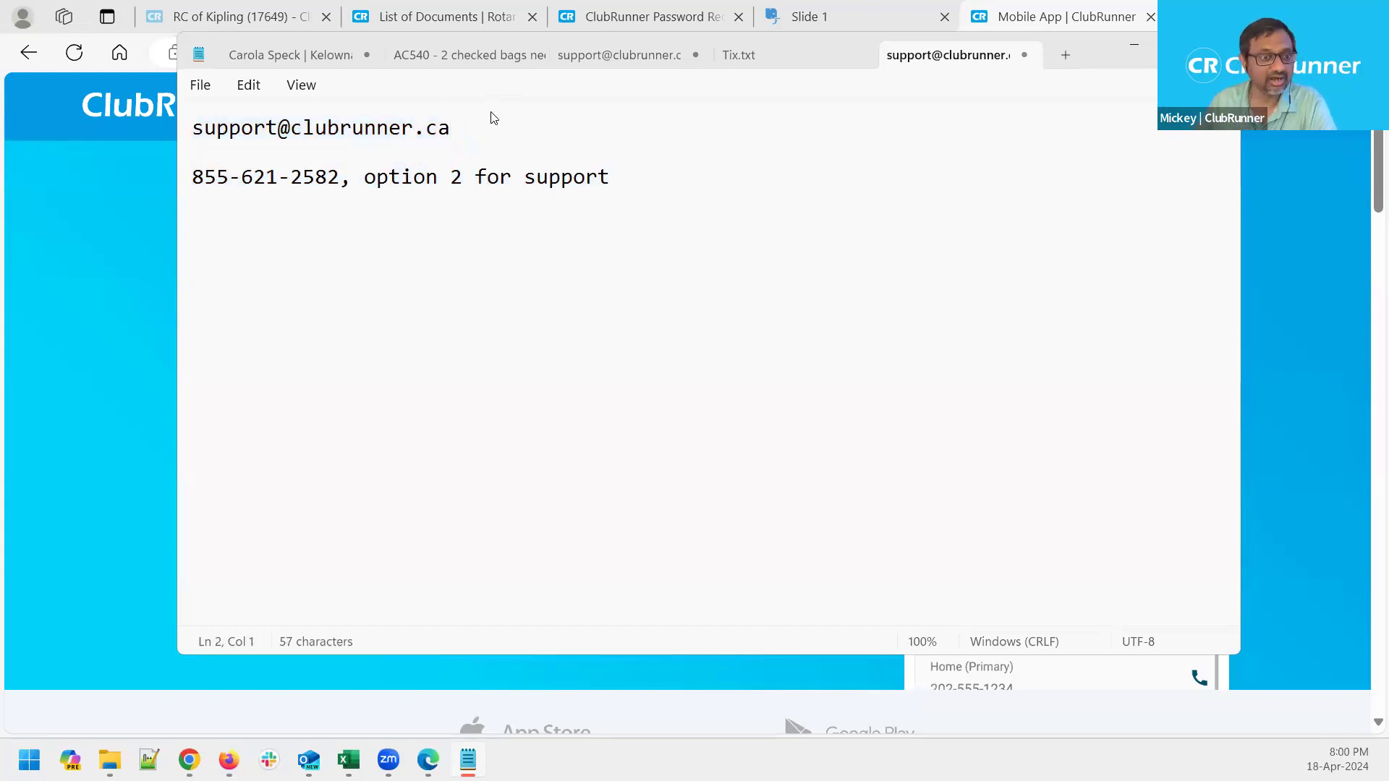
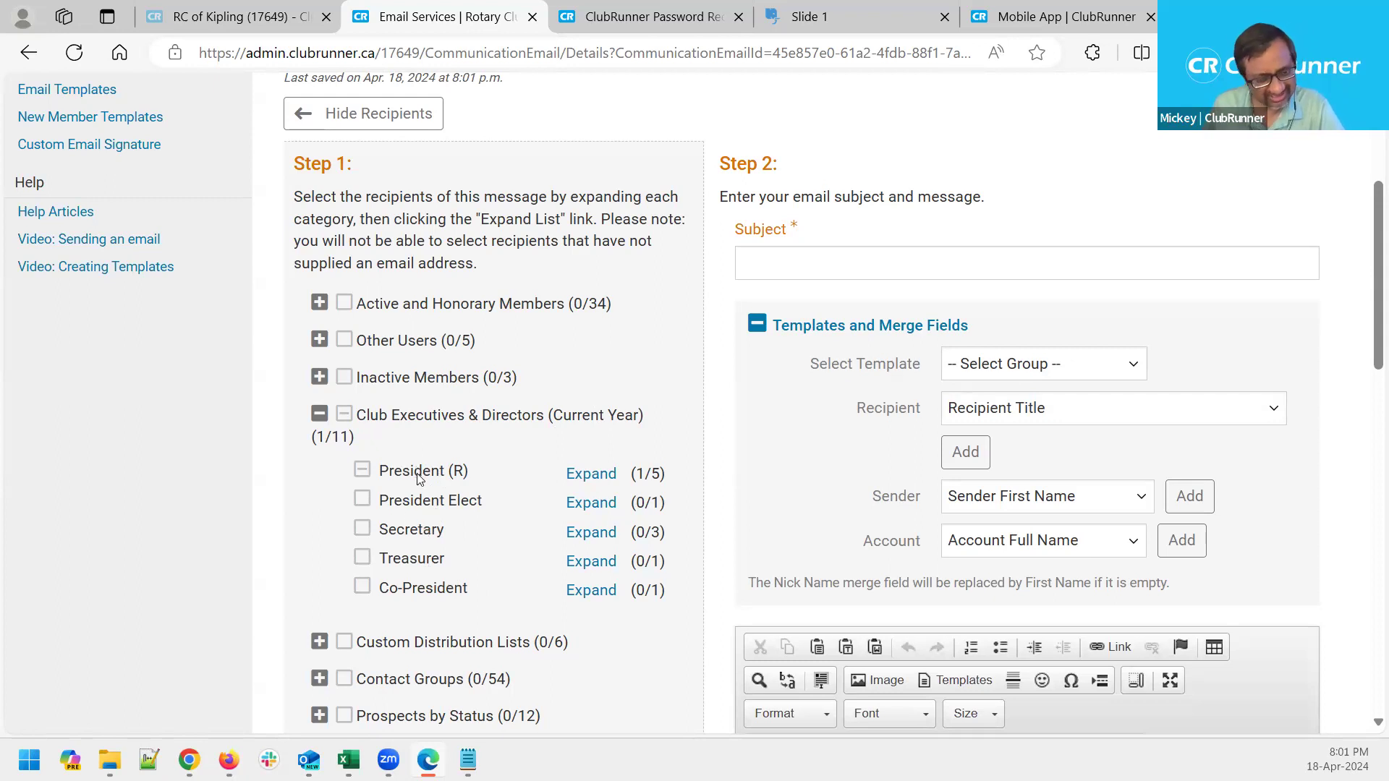
{"action": "left_click", "coordinate": [363, 530]}
{"action": "left_click", "coordinate": [363, 530]}
{"action": "left_click", "coordinate": [362, 530]}
{"action": "left_click", "coordinate": [362, 531]}
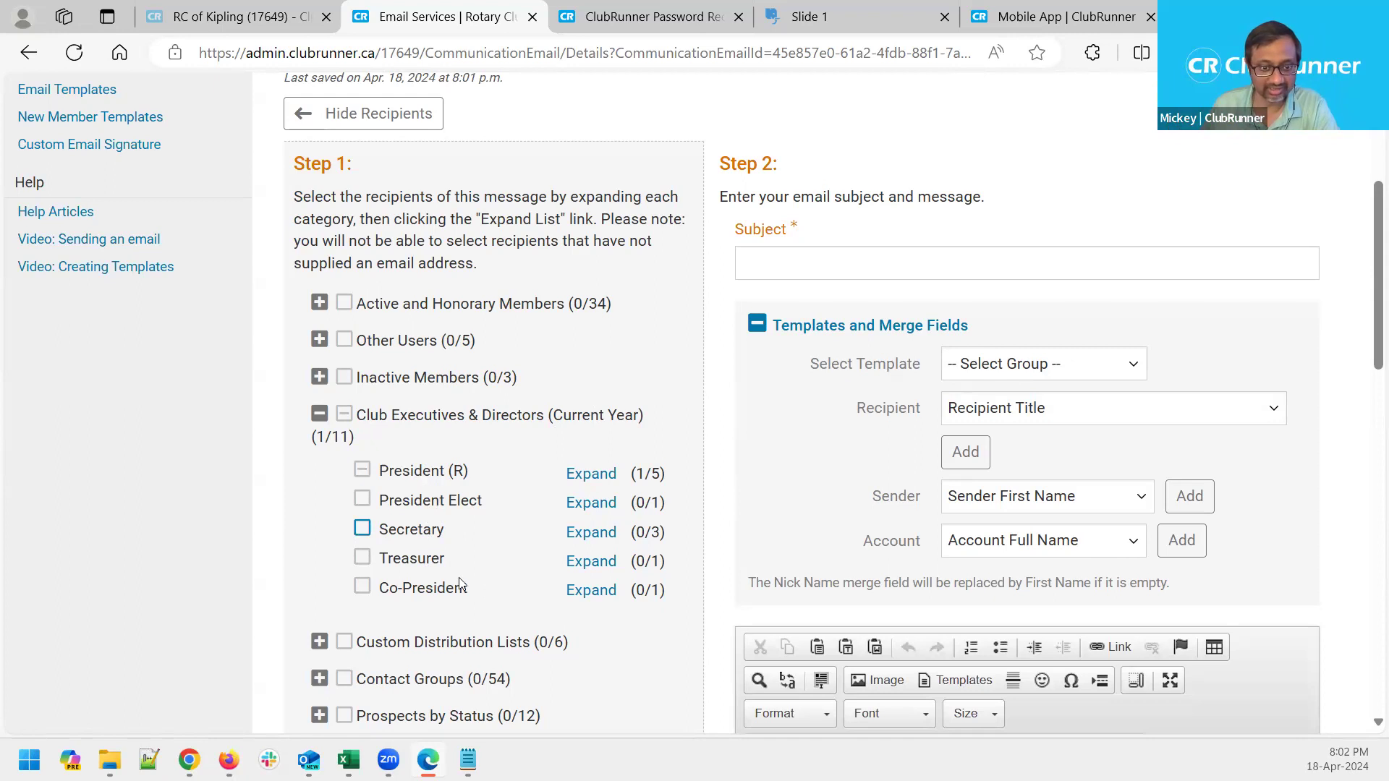
{"action": "scroll", "coordinate": [460, 585], "scroll_direction": "up", "scroll_amount": 4}
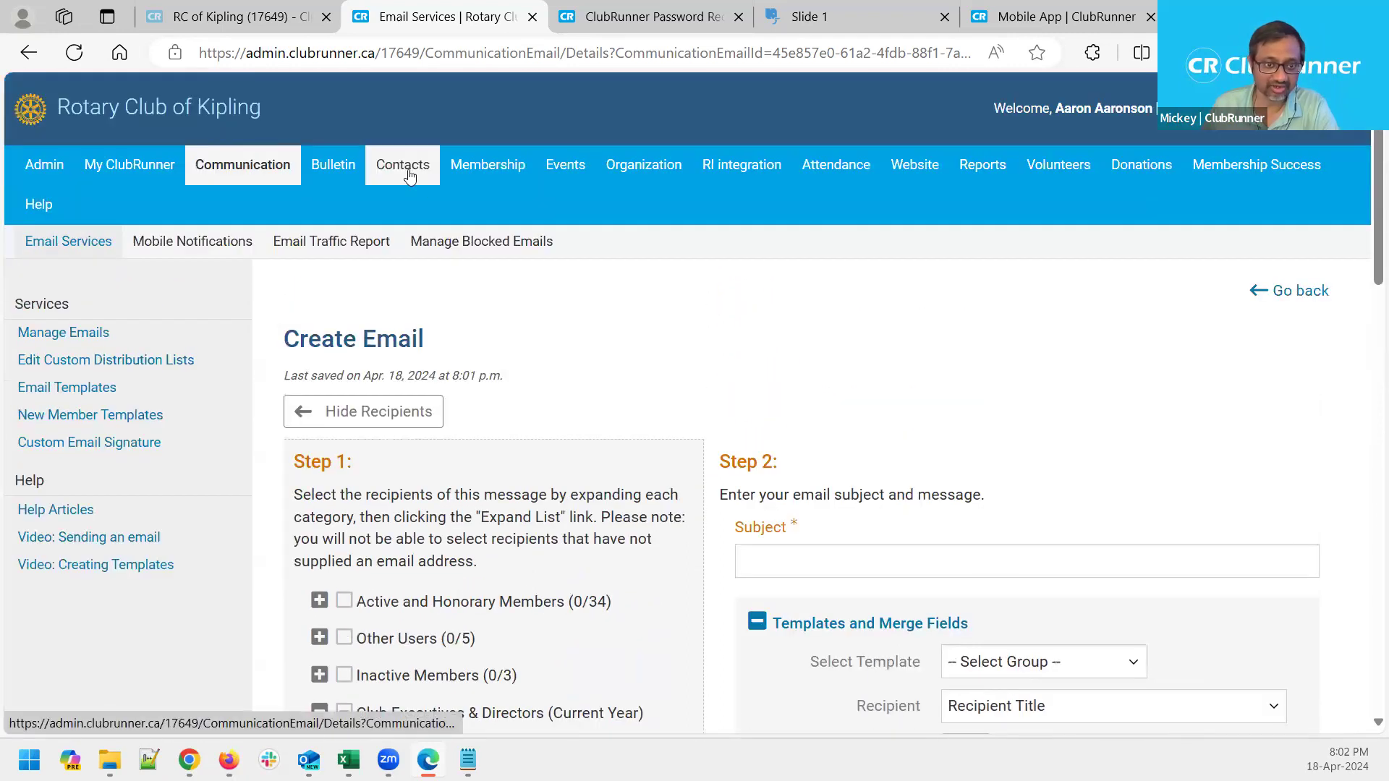
Open All Contacts via Manage Contacts, then return to the Email Services list
{"action": "mouse_move", "coordinate": [396, 168]}
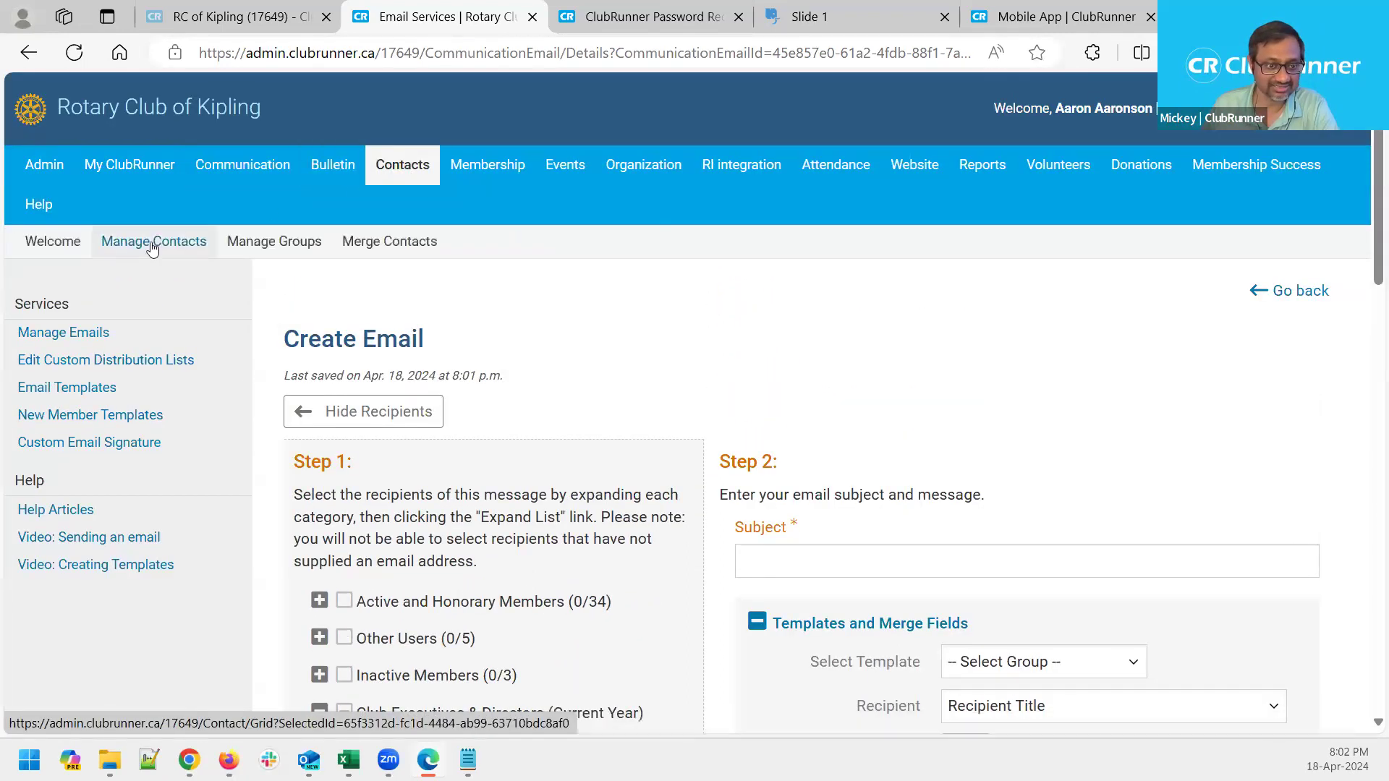
{"action": "left_click", "coordinate": [175, 250]}
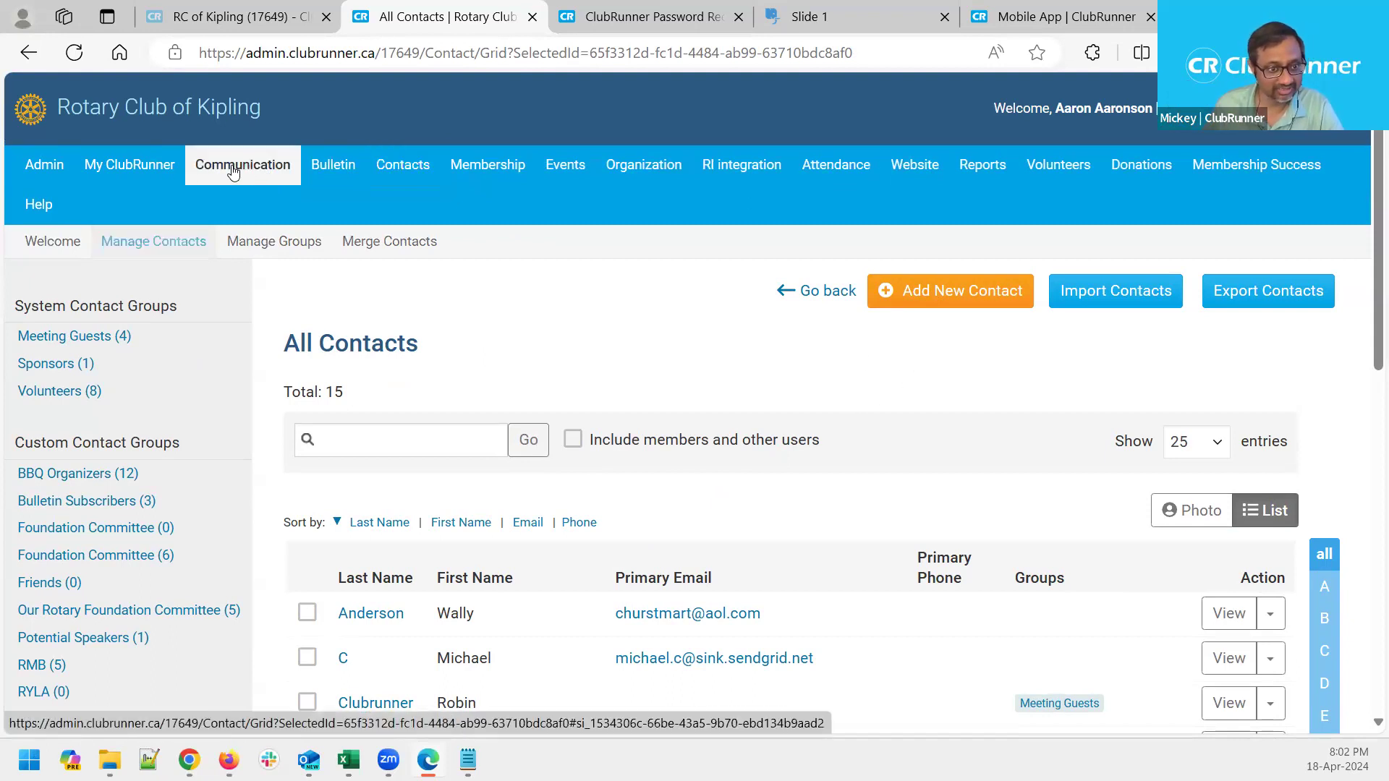
{"action": "mouse_move", "coordinate": [233, 171]}
{"action": "left_click", "coordinate": [71, 250]}
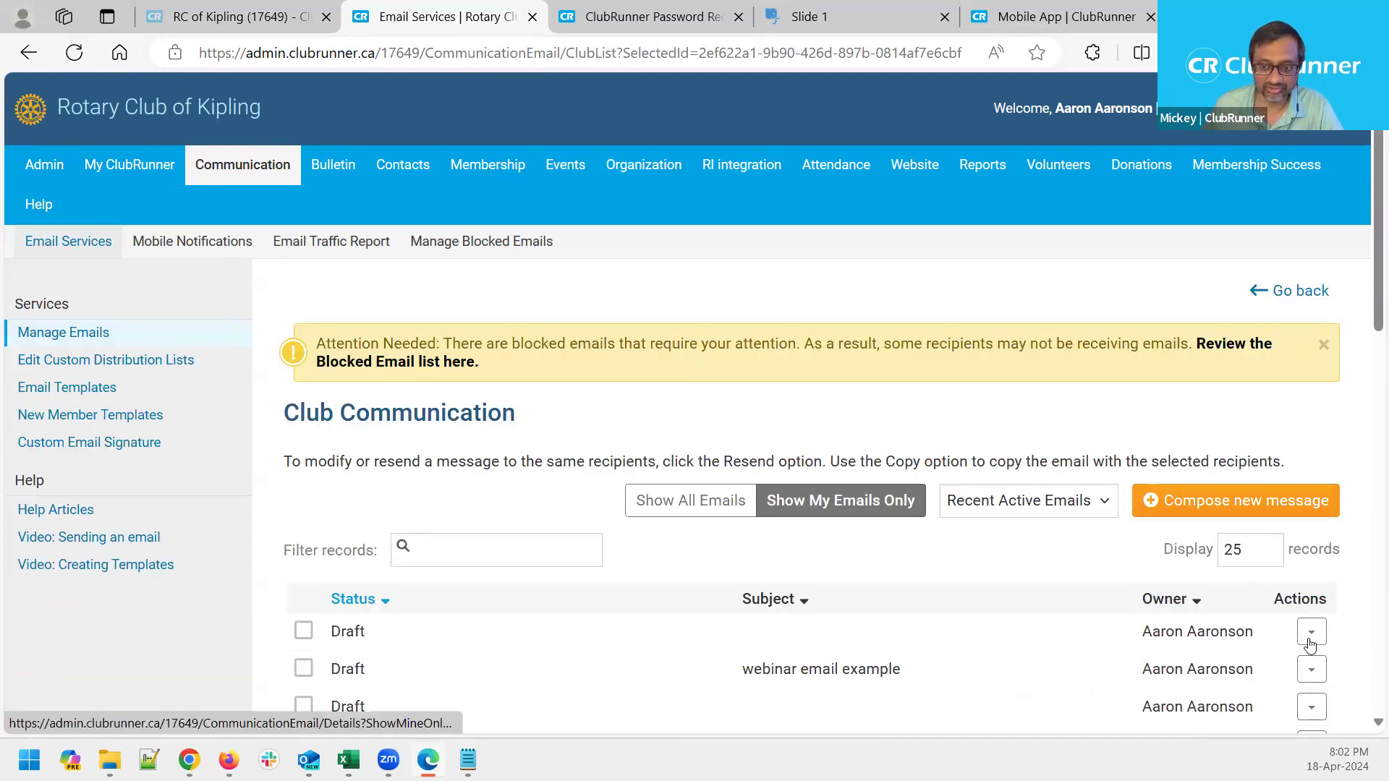
Open the first draft email and expand, then collapse, Club Executives & Directors
{"action": "left_click", "coordinate": [1311, 633]}
{"action": "left_click", "coordinate": [1249, 670]}
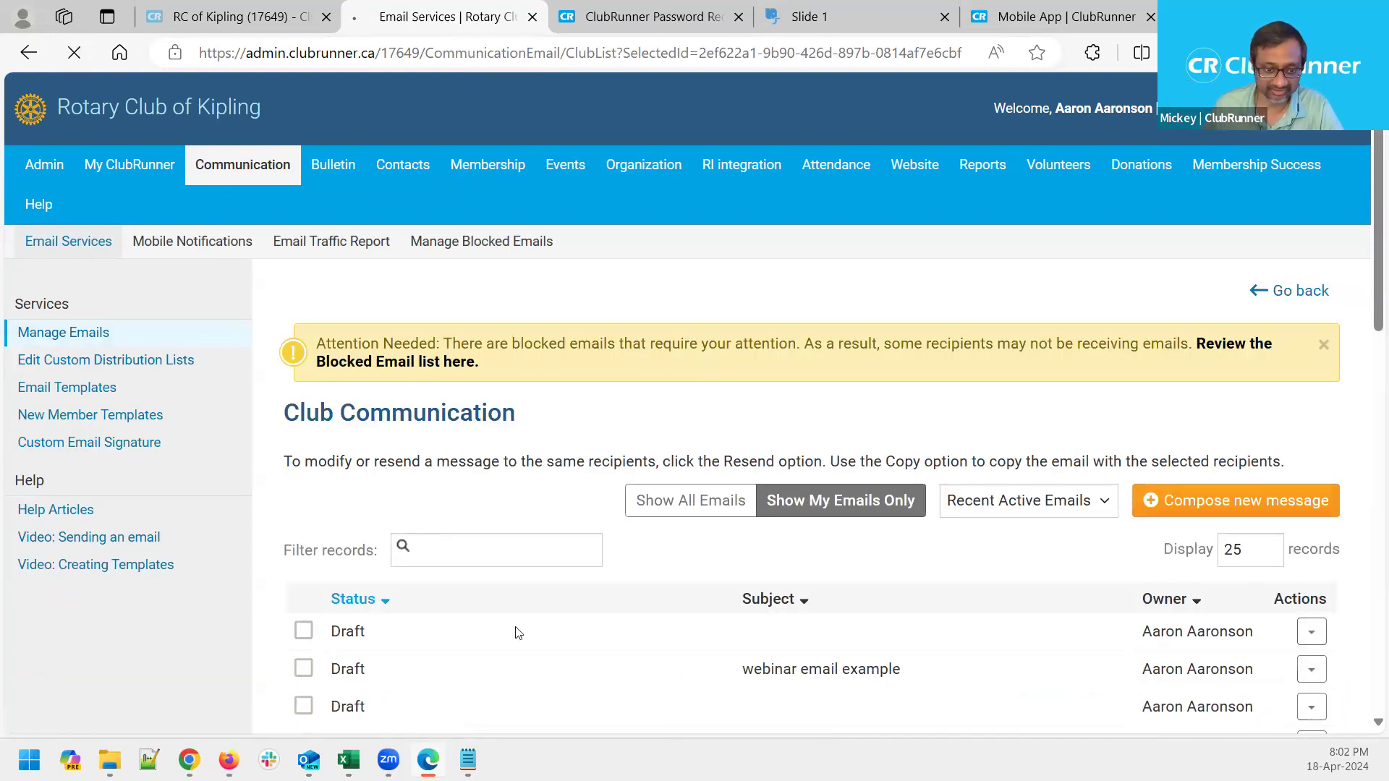
{"action": "scroll", "coordinate": [587, 453], "scroll_direction": "down", "scroll_amount": 3}
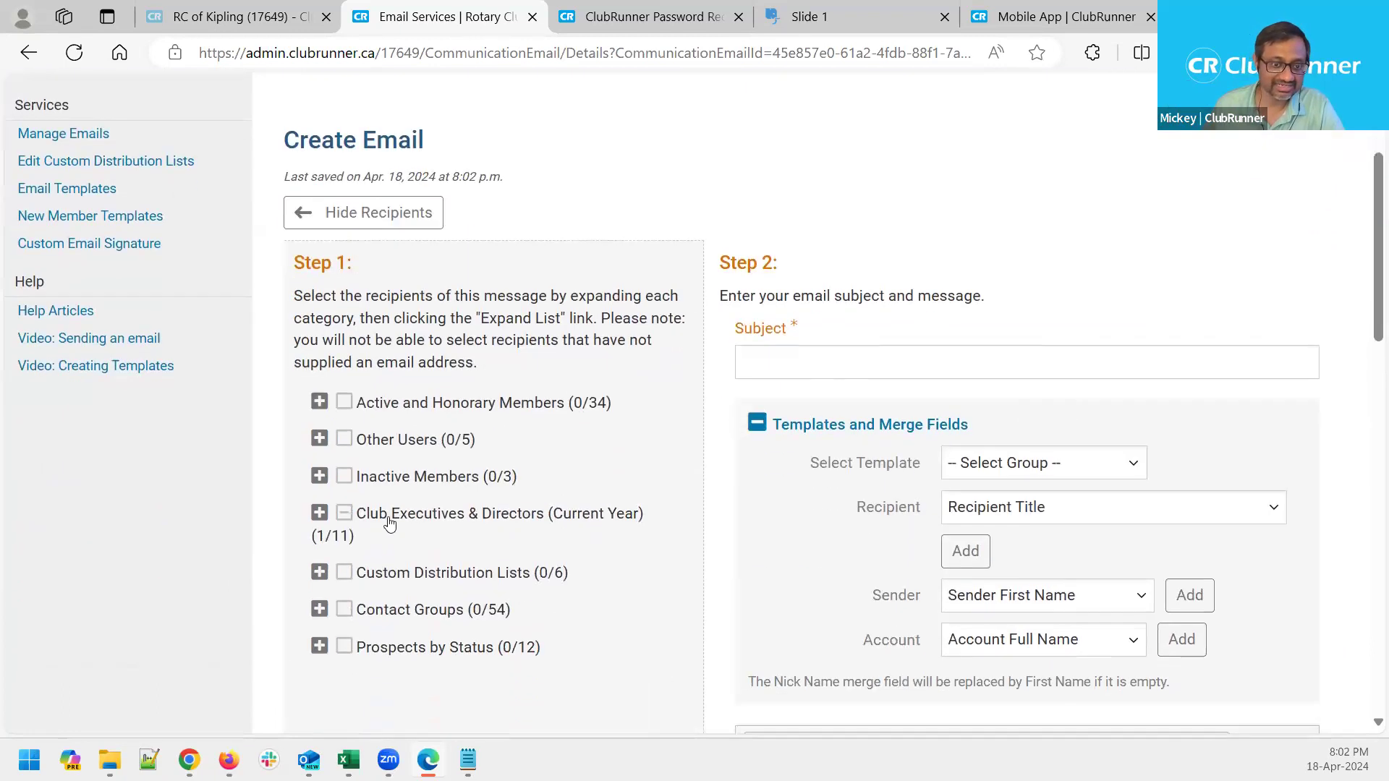
{"action": "left_click", "coordinate": [327, 518]}
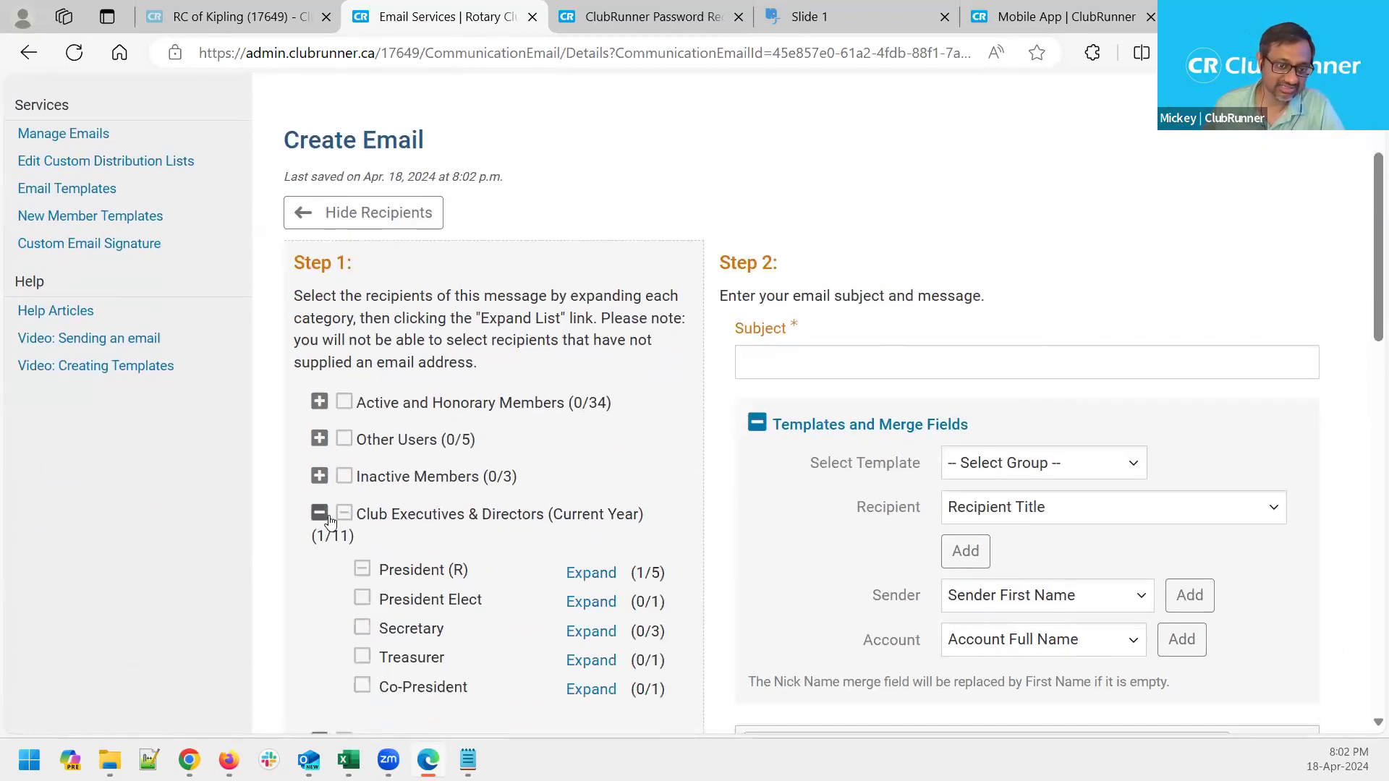
{"action": "scroll", "coordinate": [669, 568], "scroll_direction": "down", "scroll_amount": 2}
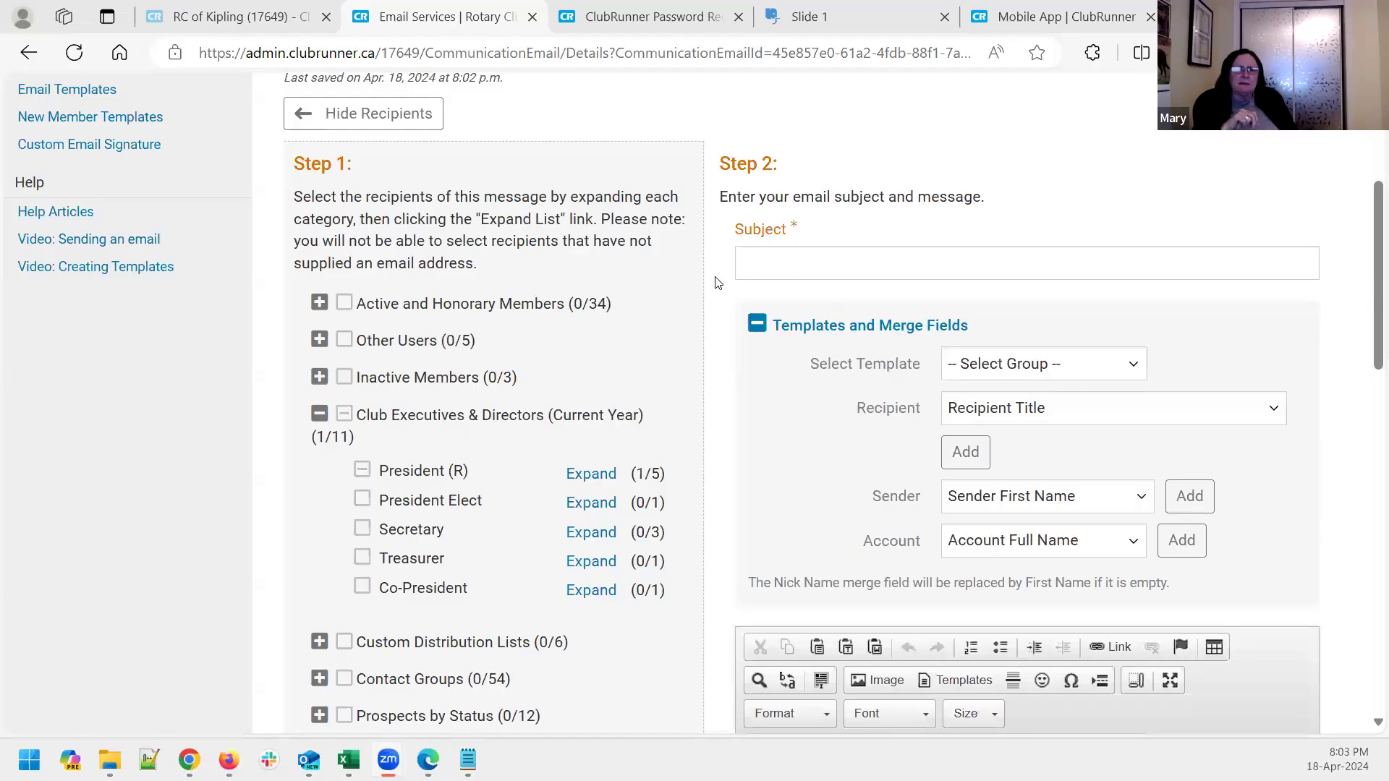
{"action": "left_click", "coordinate": [319, 414]}
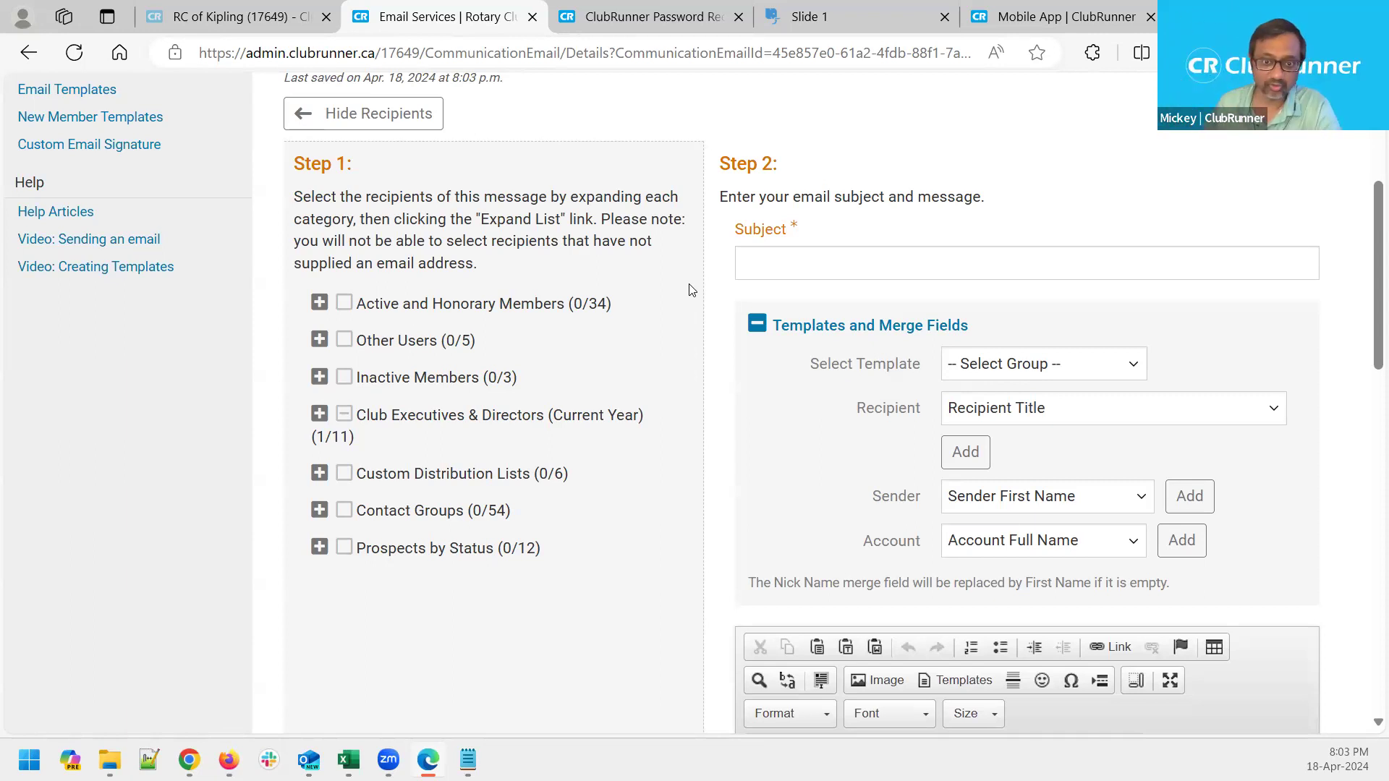
Scroll to the Contact Groups recipient category and highlight it to point it out
{"action": "scroll", "coordinate": [695, 275], "scroll_direction": "up", "scroll_amount": 4}
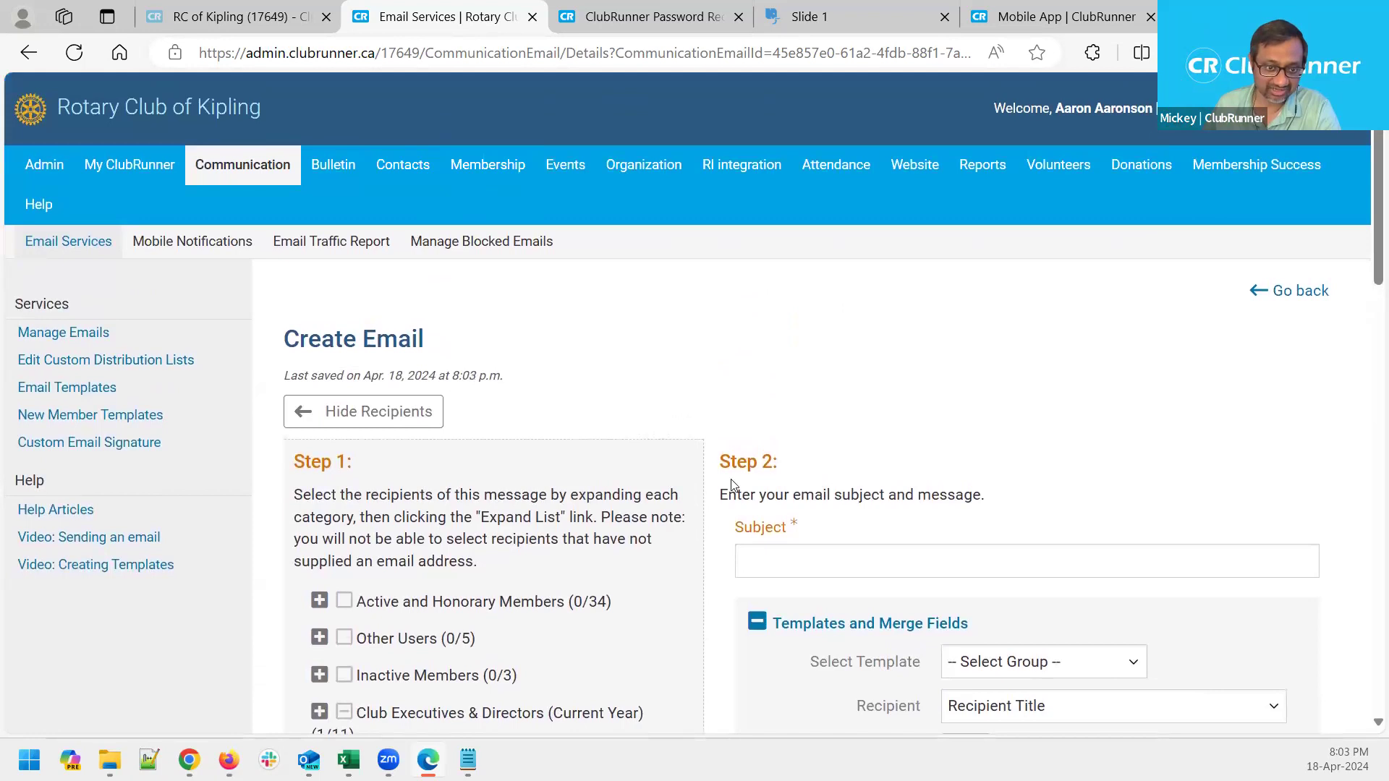
{"action": "scroll", "coordinate": [806, 537], "scroll_direction": "down", "scroll_amount": 1}
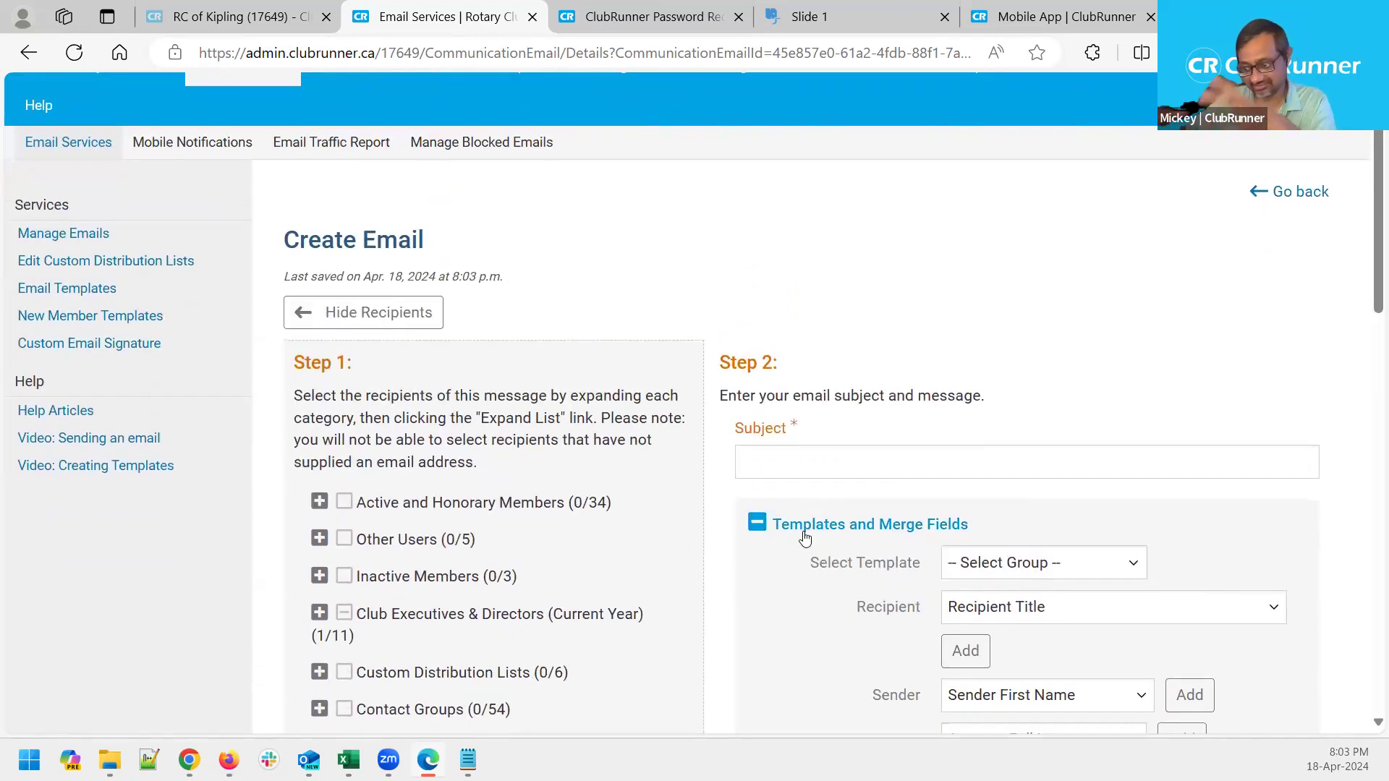
{"action": "scroll", "coordinate": [680, 433], "scroll_direction": "down", "scroll_amount": 1}
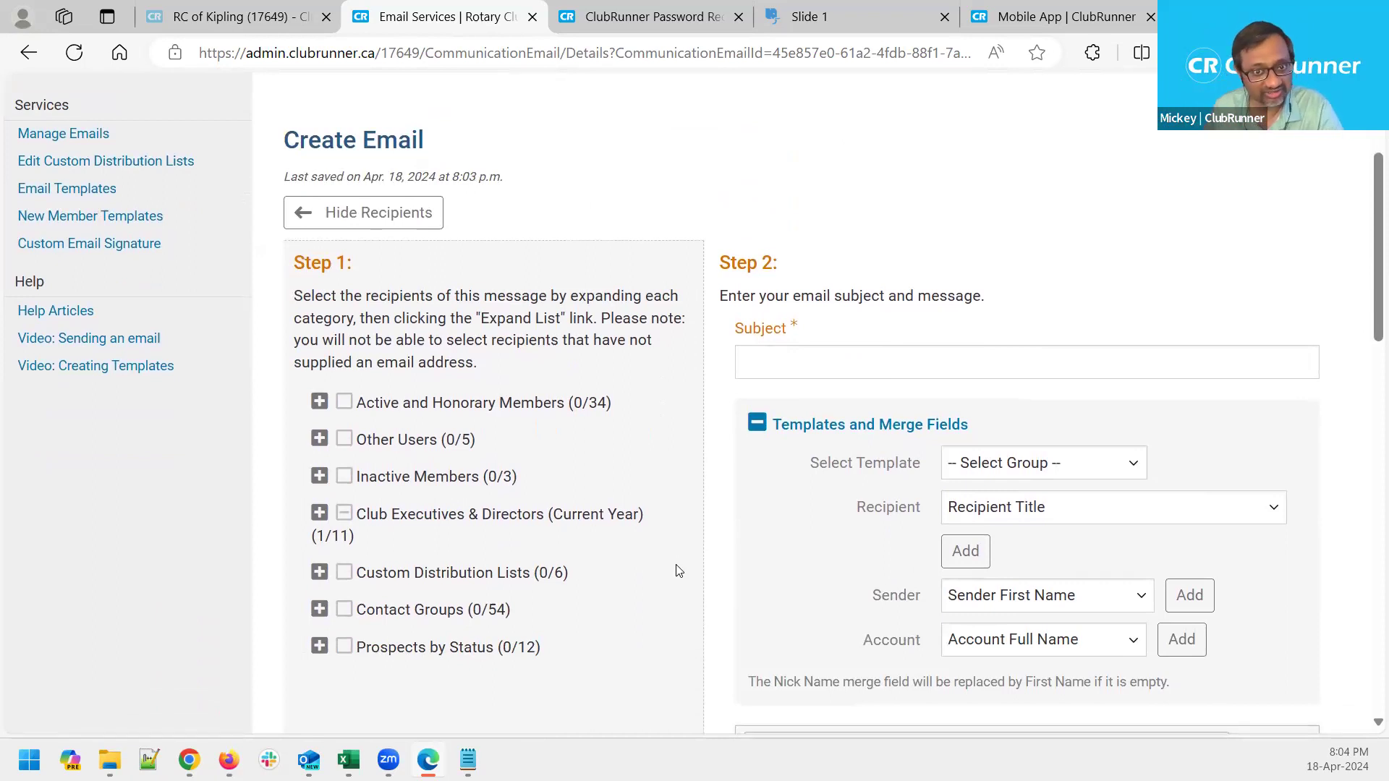
{"action": "left_click_drag", "start_coordinate": [526, 625], "coordinate": [356, 622]}
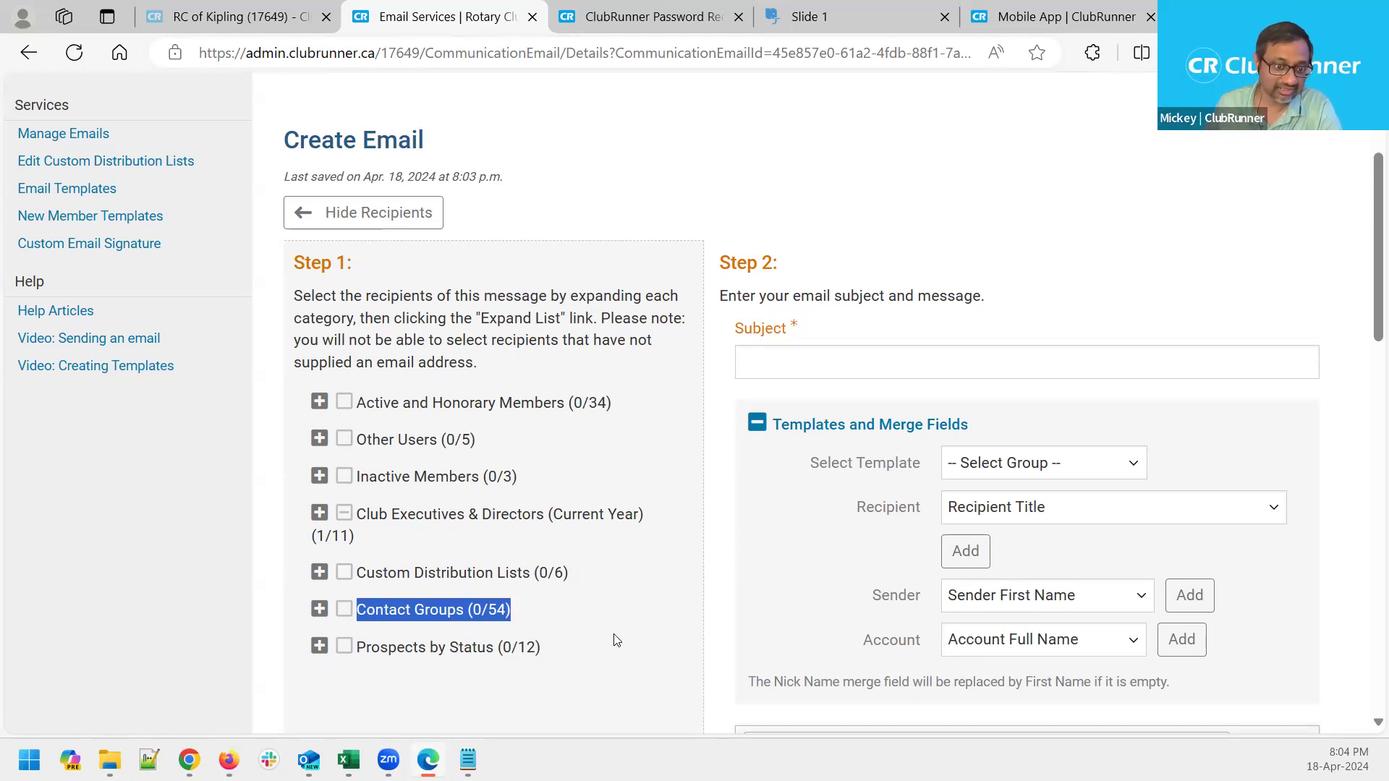
{"action": "left_click", "coordinate": [566, 624]}
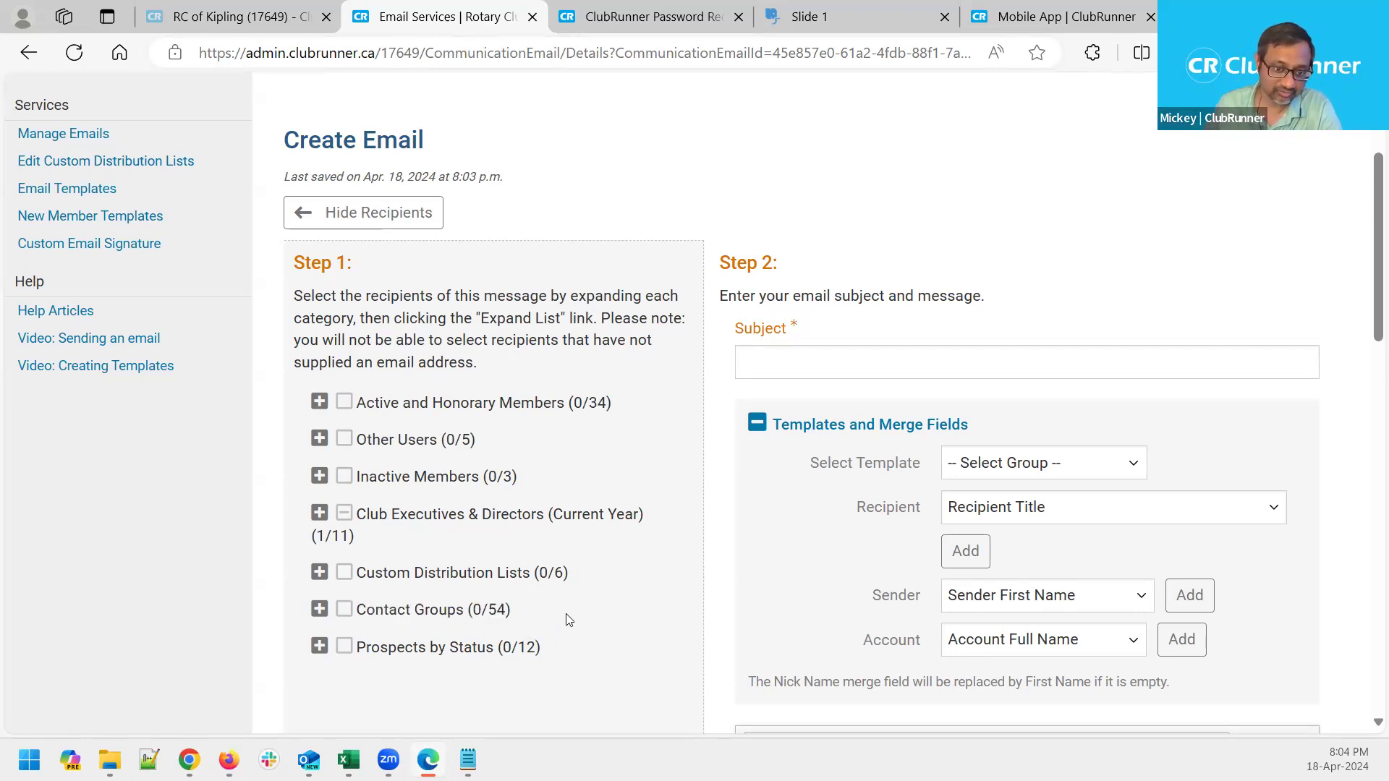
Expand Contact Groups to check that RYLA is greyed out, then collapse it and open Manage Contacts
{"action": "left_click", "coordinate": [319, 609]}
{"action": "scroll", "coordinate": [609, 615], "scroll_direction": "down", "scroll_amount": 5}
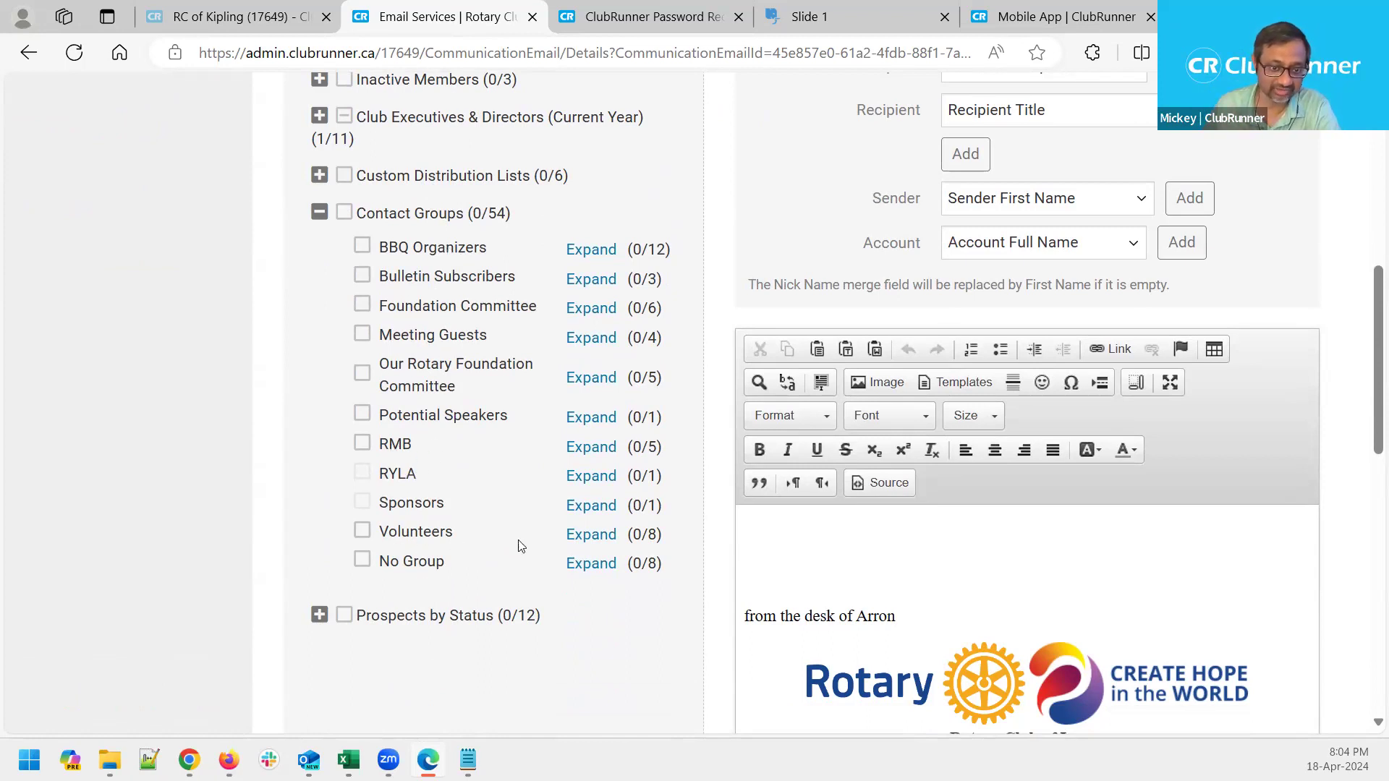
{"action": "scroll", "coordinate": [278, 410], "scroll_direction": "up", "scroll_amount": 1}
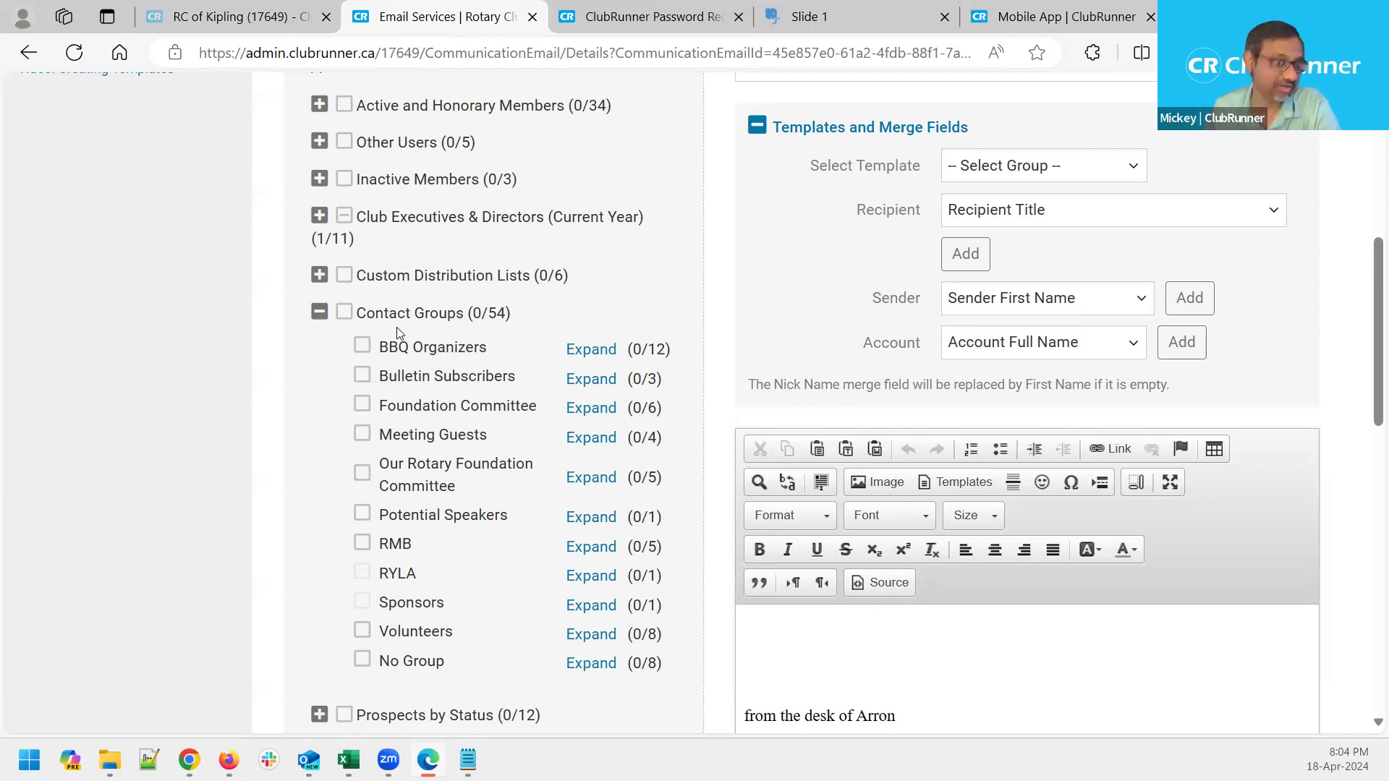
{"action": "scroll", "coordinate": [410, 348], "scroll_direction": "up", "scroll_amount": 1}
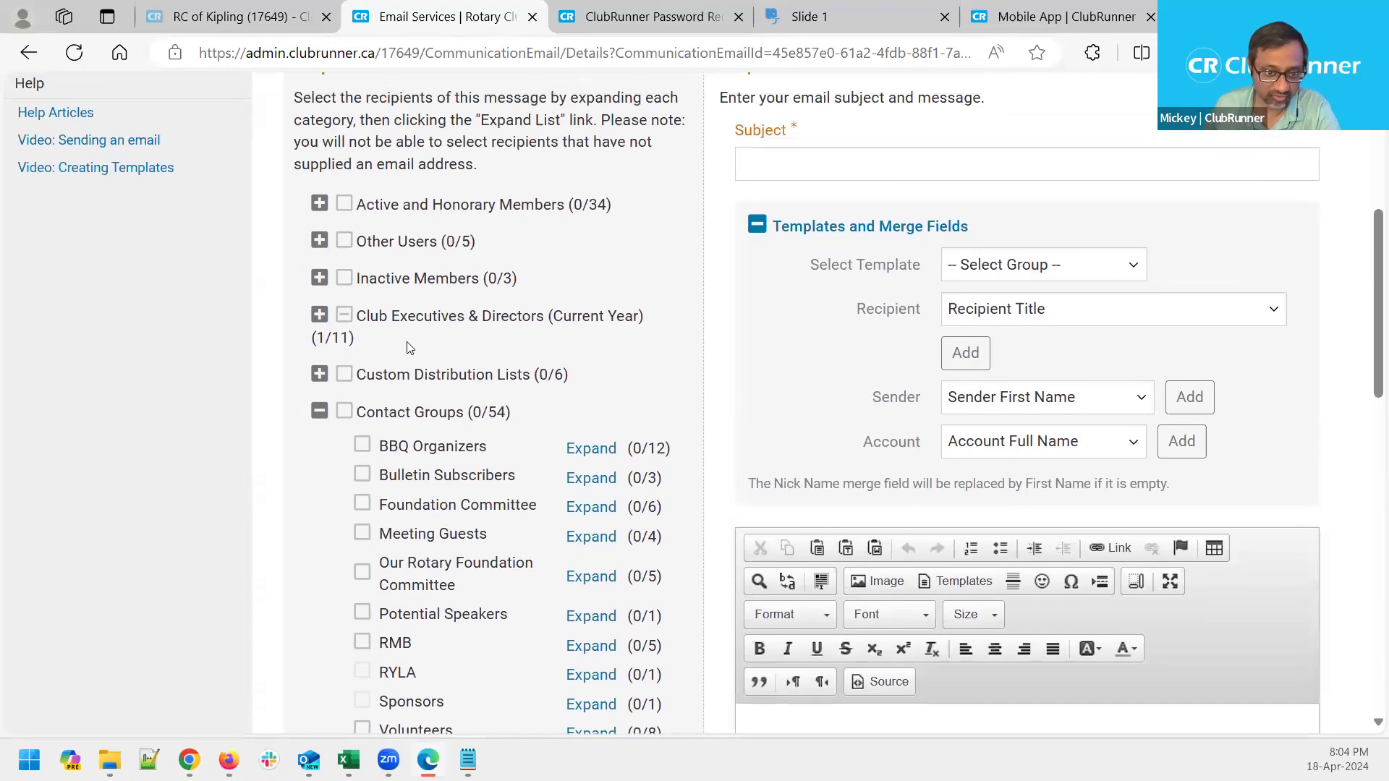
{"action": "left_click", "coordinate": [319, 411]}
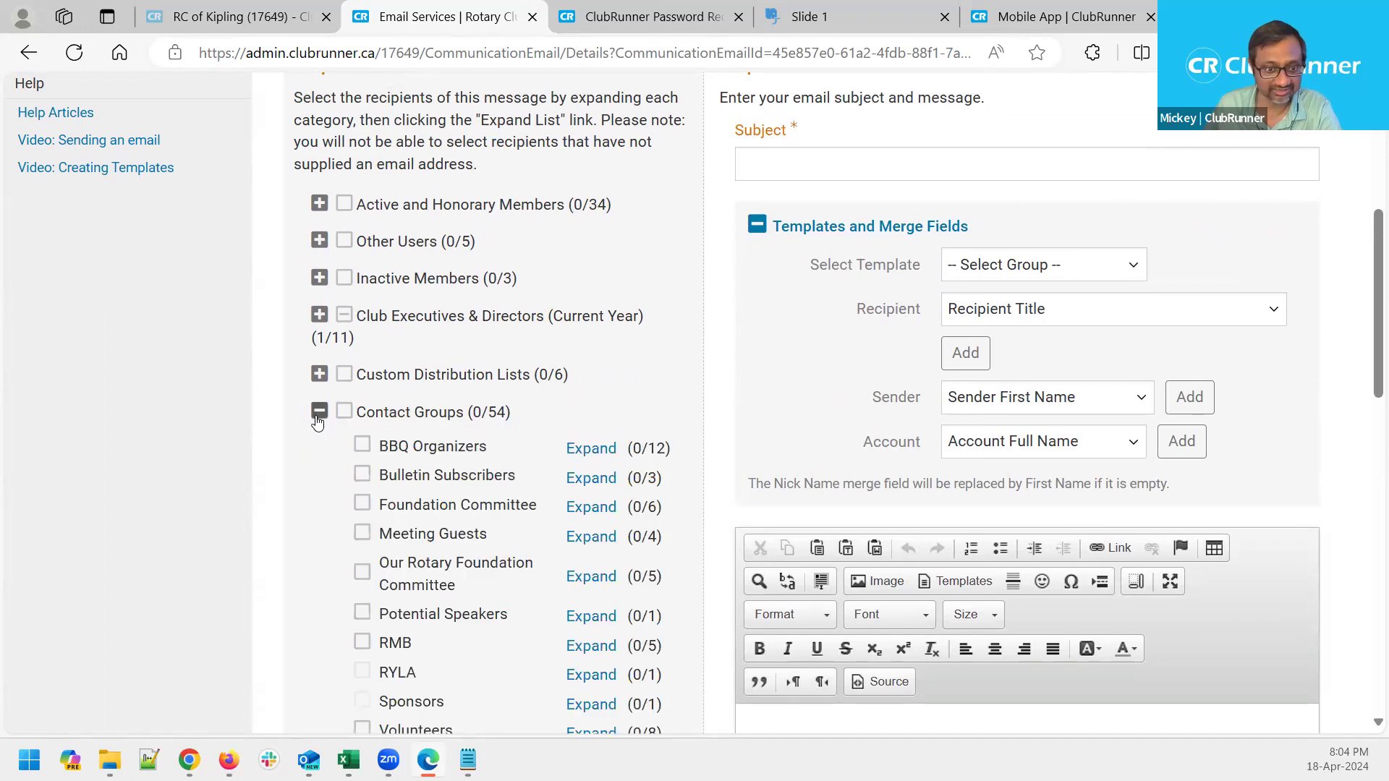
{"action": "scroll", "coordinate": [528, 497], "scroll_direction": "down", "scroll_amount": 1}
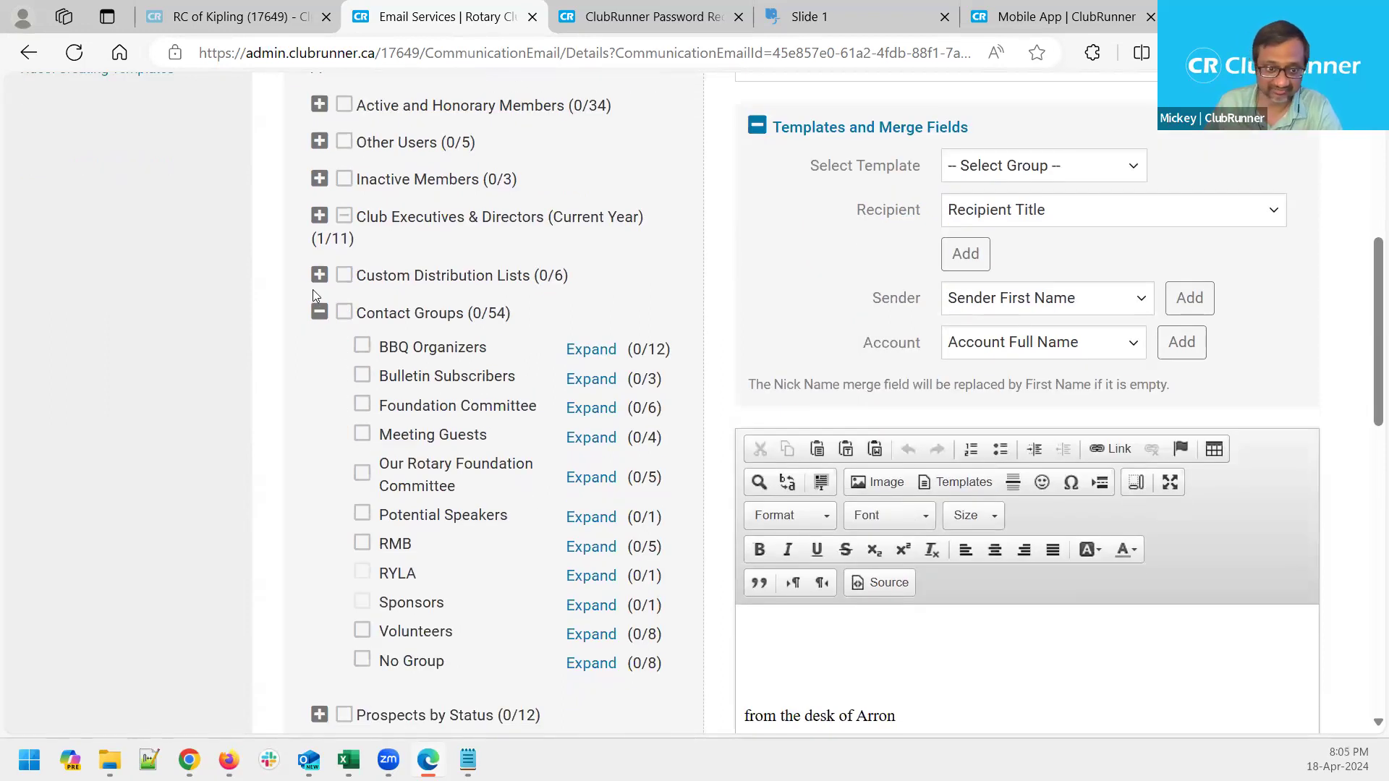
{"action": "left_click", "coordinate": [319, 312]}
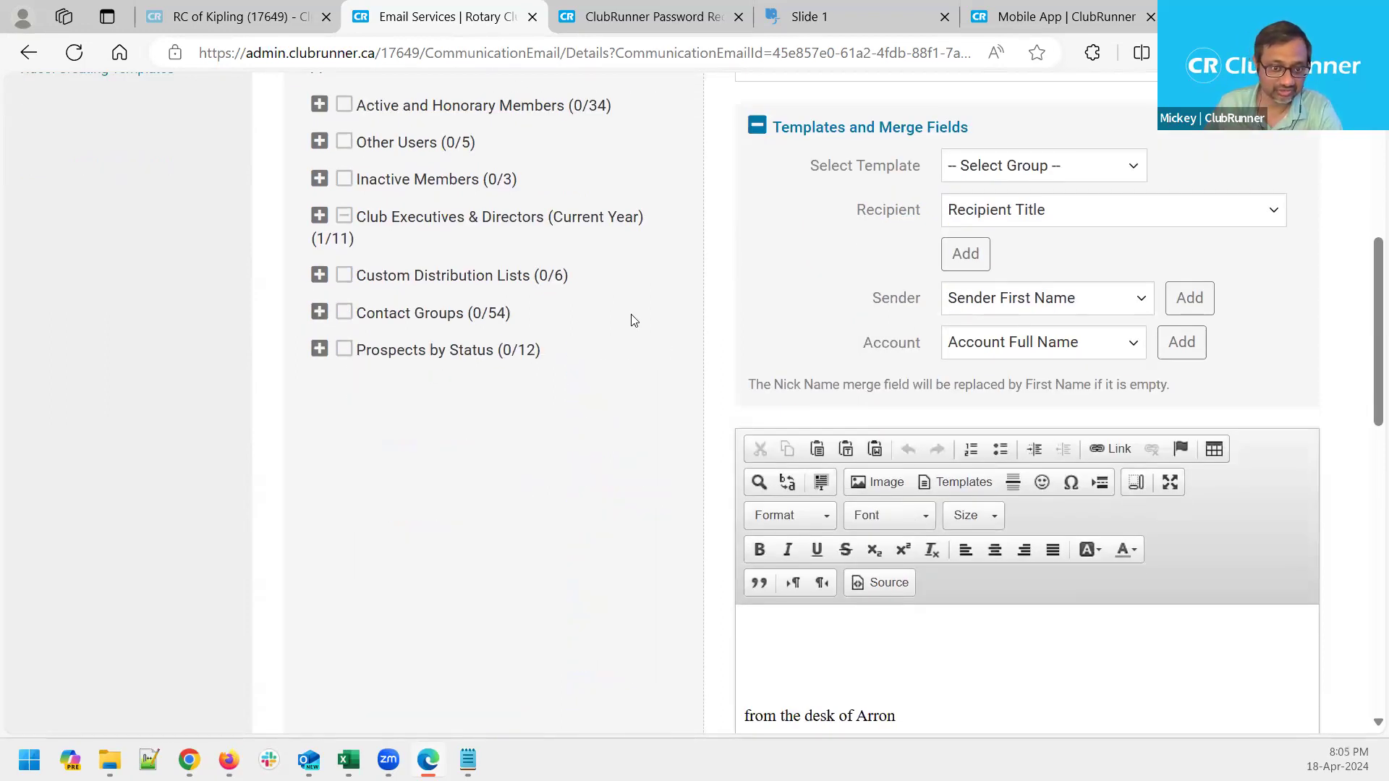
{"action": "scroll", "coordinate": [634, 320], "scroll_direction": "up", "scroll_amount": 5}
{"action": "mouse_move", "coordinate": [377, 158]}
{"action": "left_click", "coordinate": [148, 246]}
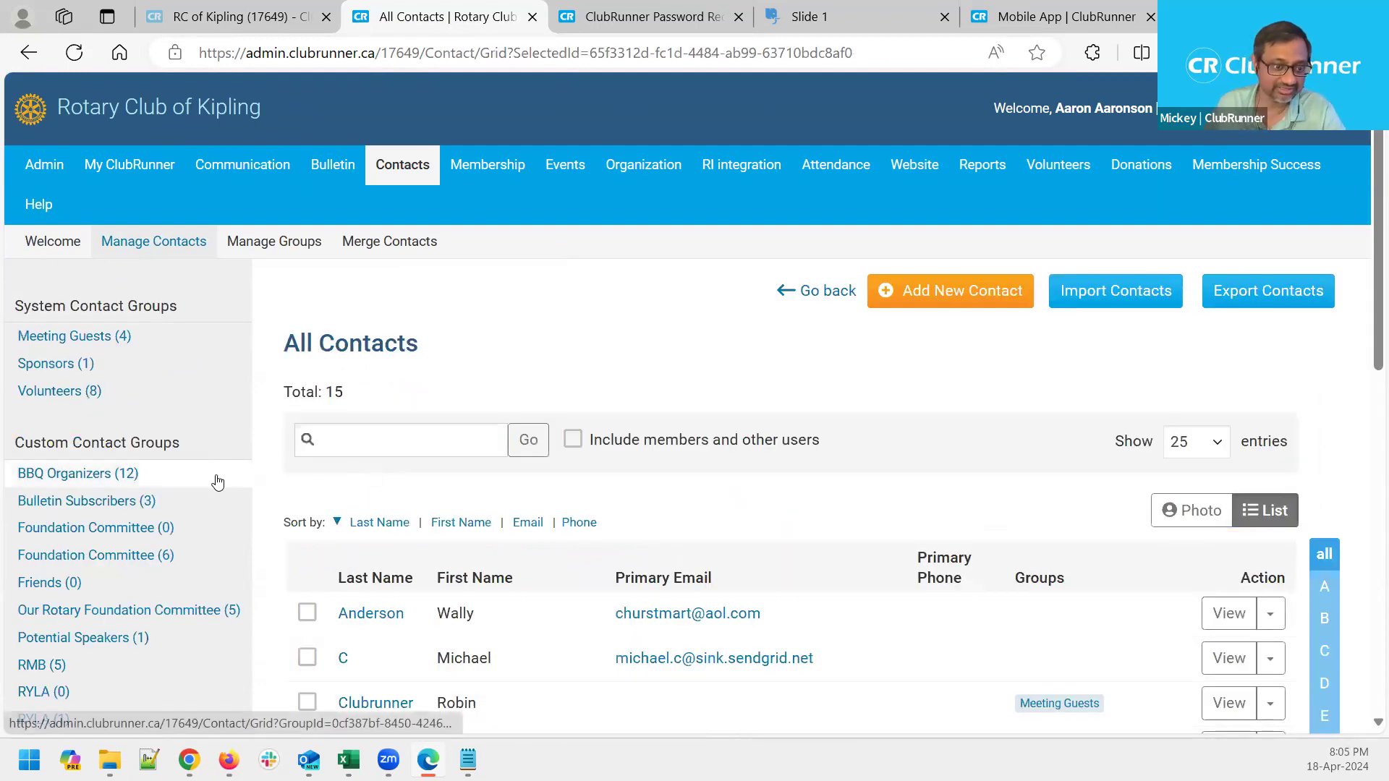
Open the contact groups management page
{"action": "scroll", "coordinate": [217, 481], "scroll_direction": "down", "scroll_amount": 3}
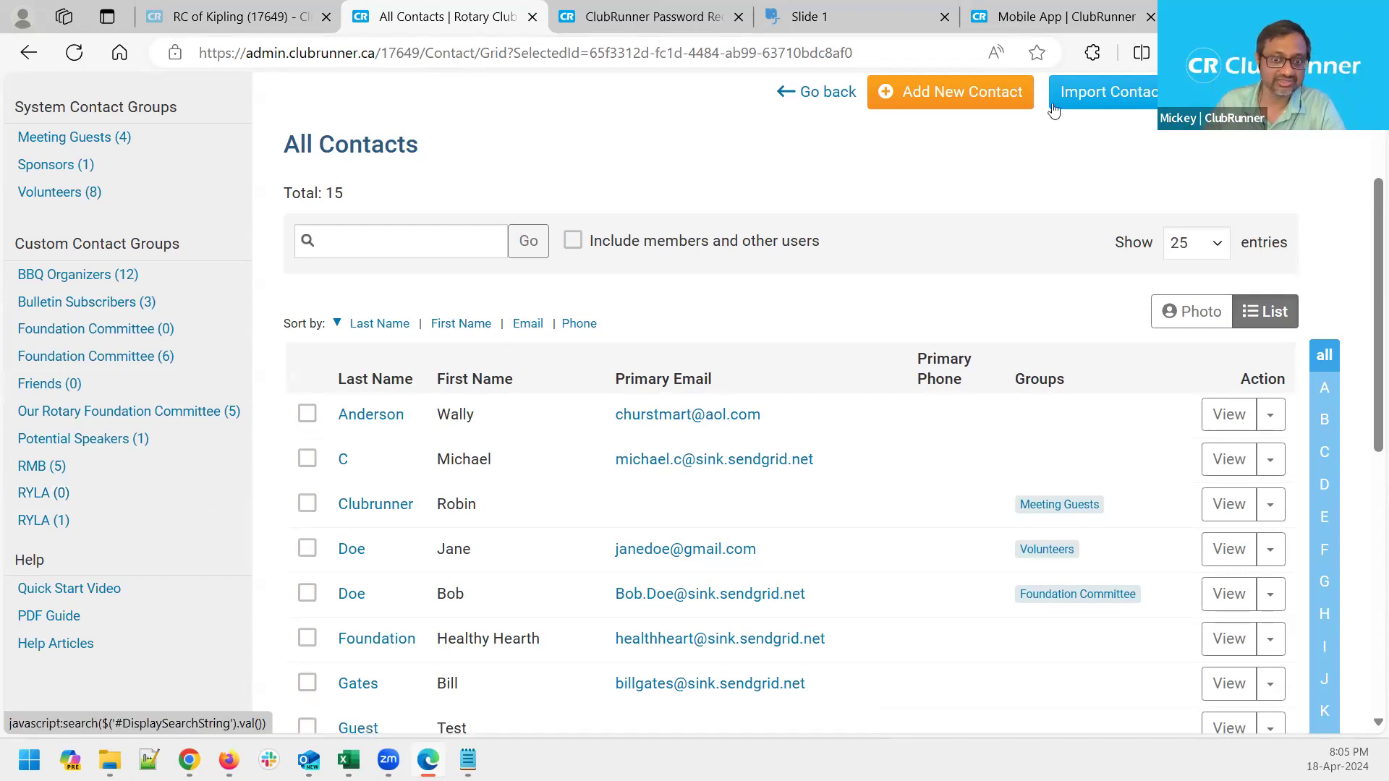
{"action": "scroll", "coordinate": [202, 272], "scroll_direction": "up", "scroll_amount": 2}
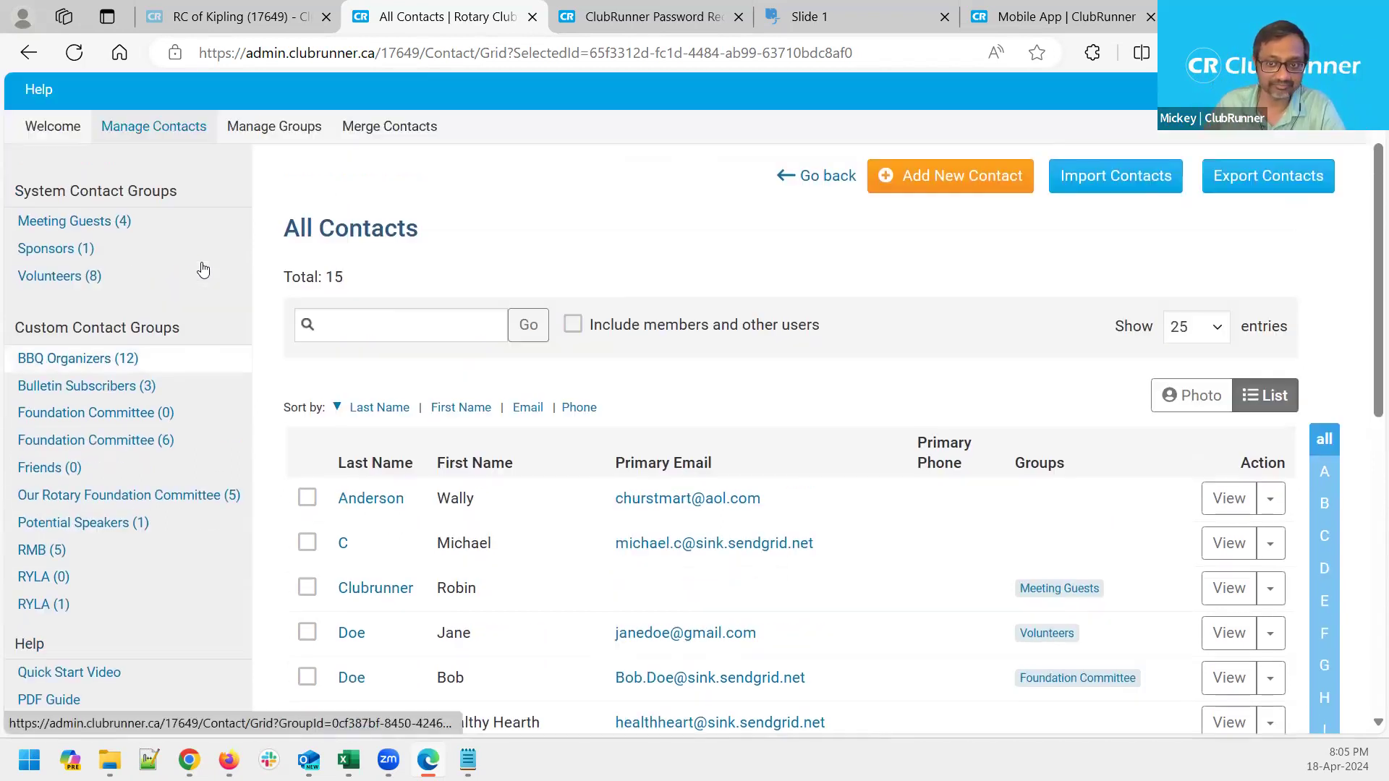
{"action": "scroll", "coordinate": [202, 270], "scroll_direction": "up", "scroll_amount": 2}
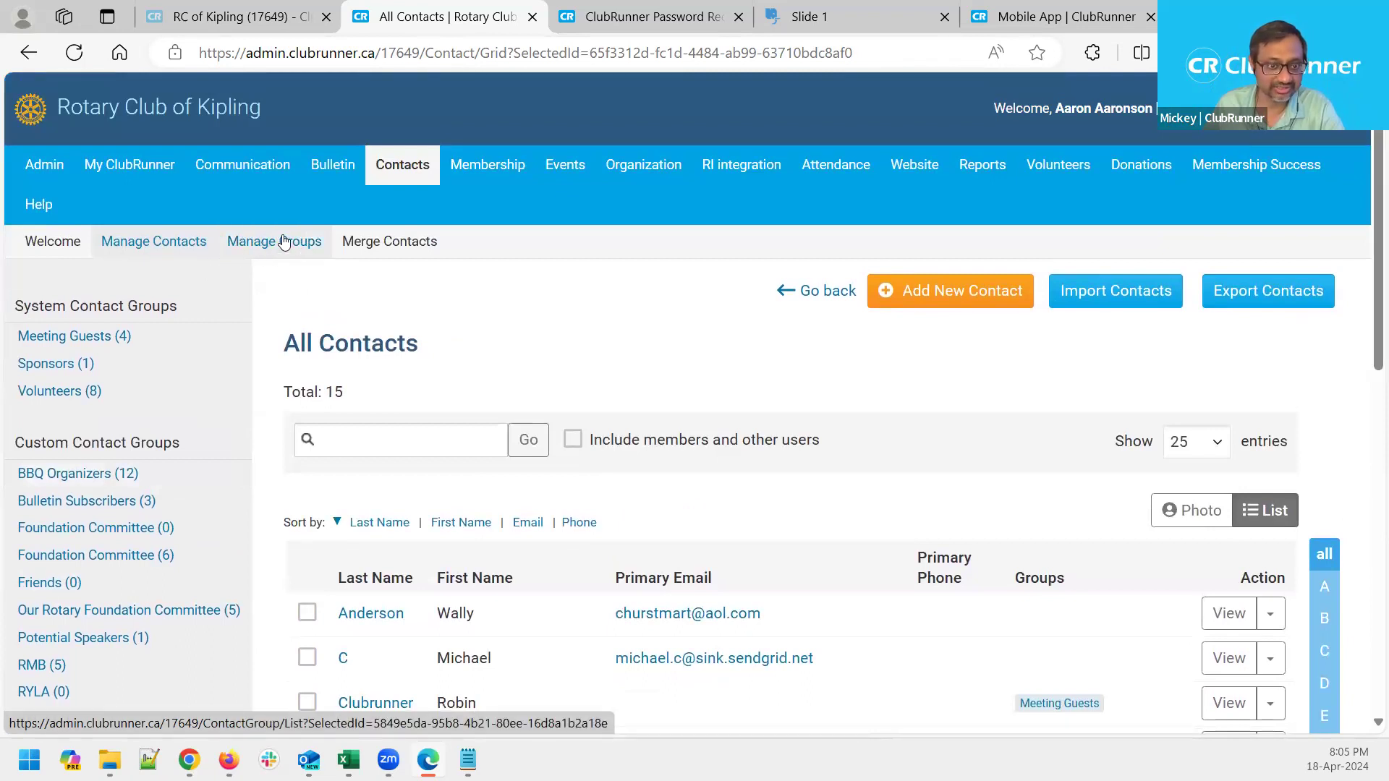
{"action": "left_click", "coordinate": [283, 243]}
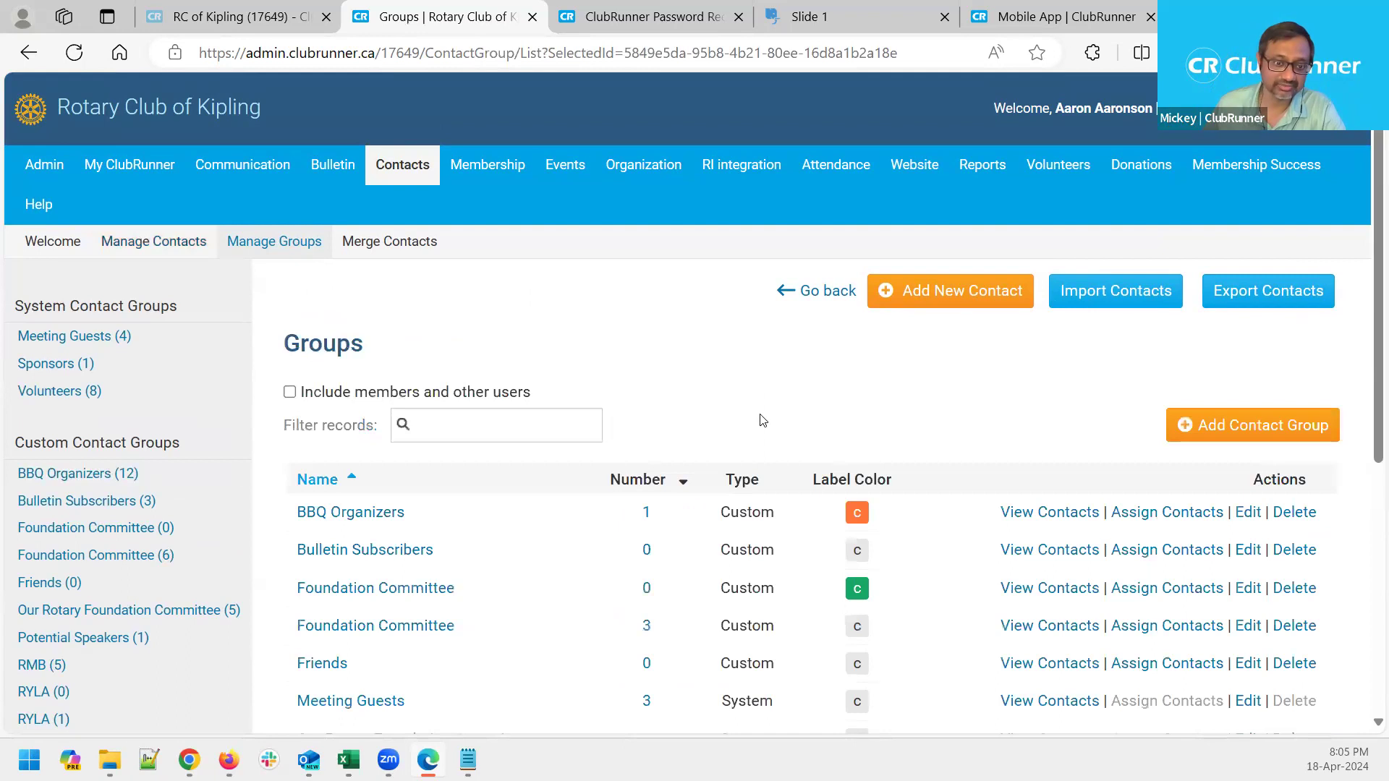
Add a contact group 'Ryla Supervisors' with description 'These are Ryla' and save it
{"action": "left_click", "coordinate": [1291, 432]}
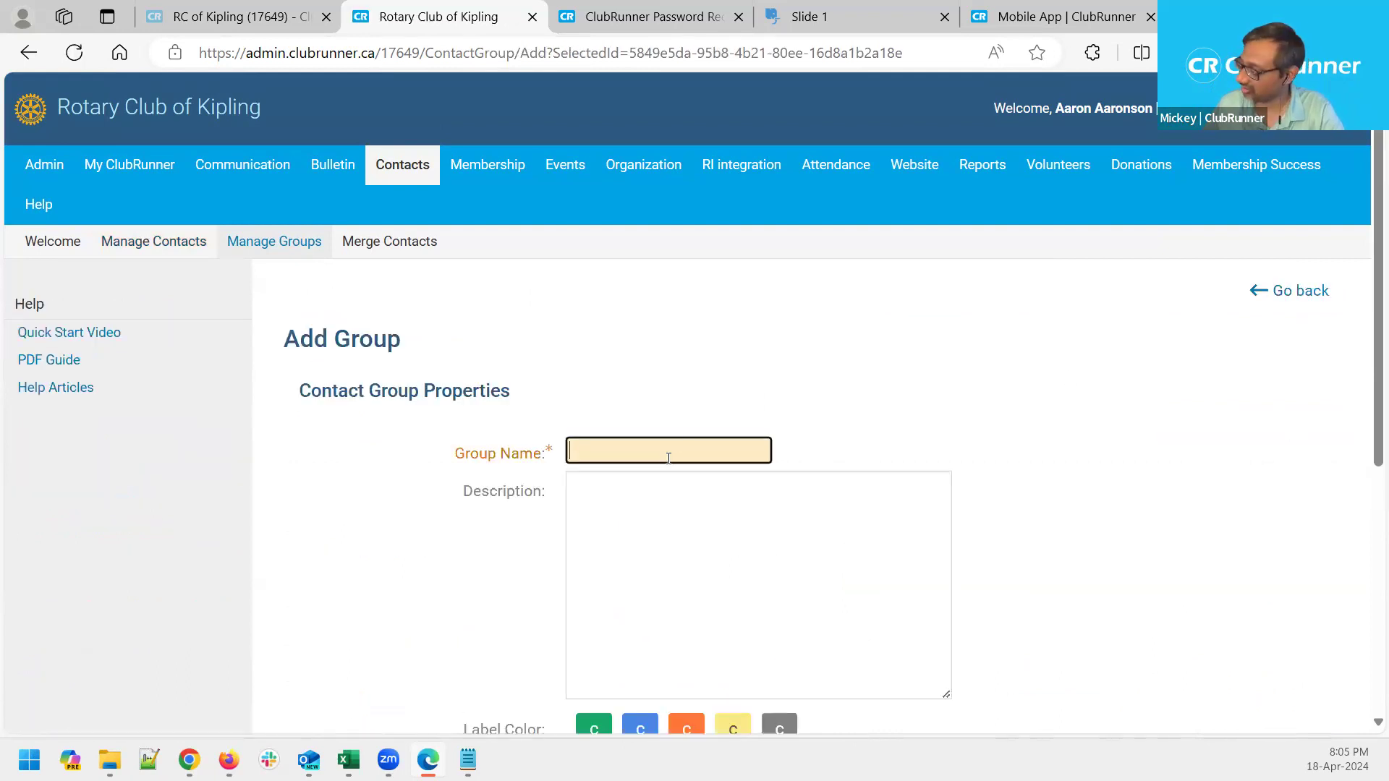
{"action": "type", "text": "Ryla "}
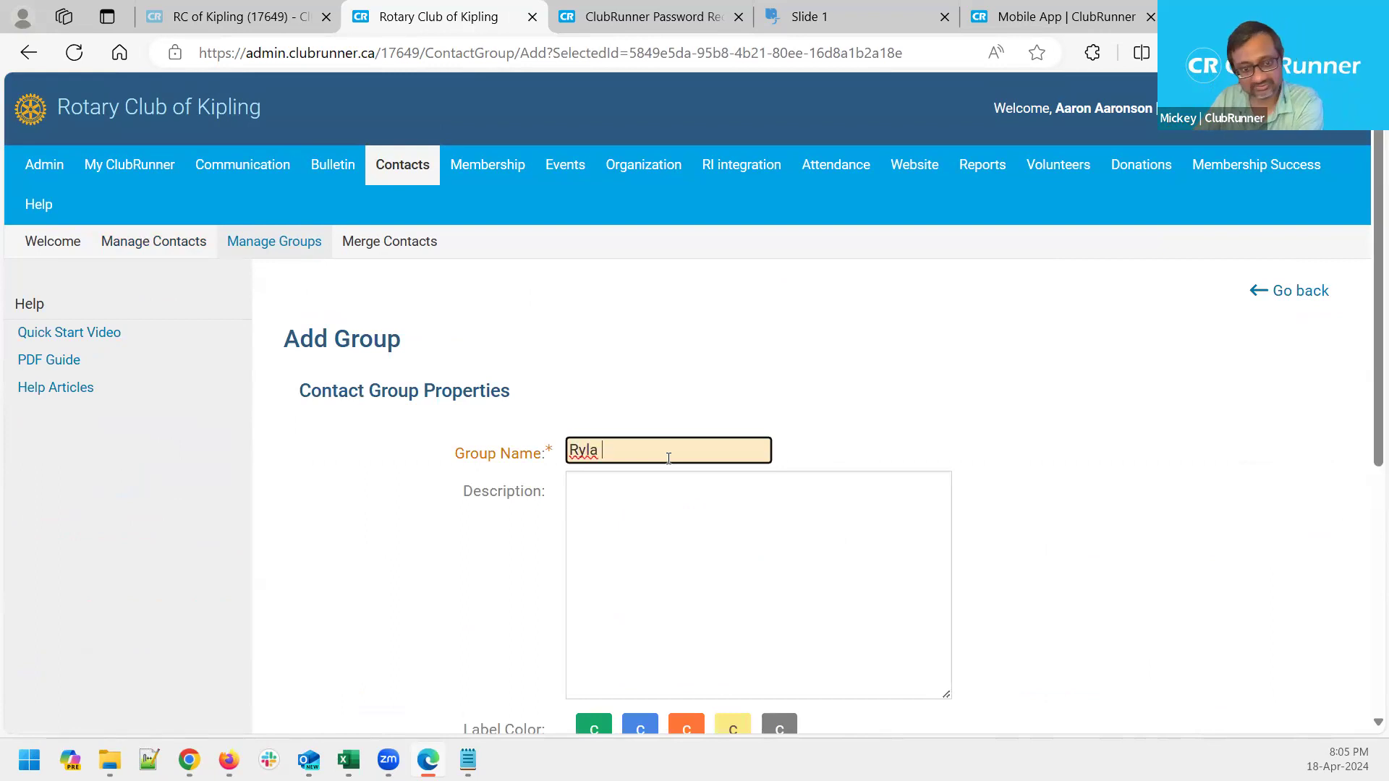
{"action": "type", "text": "la "}
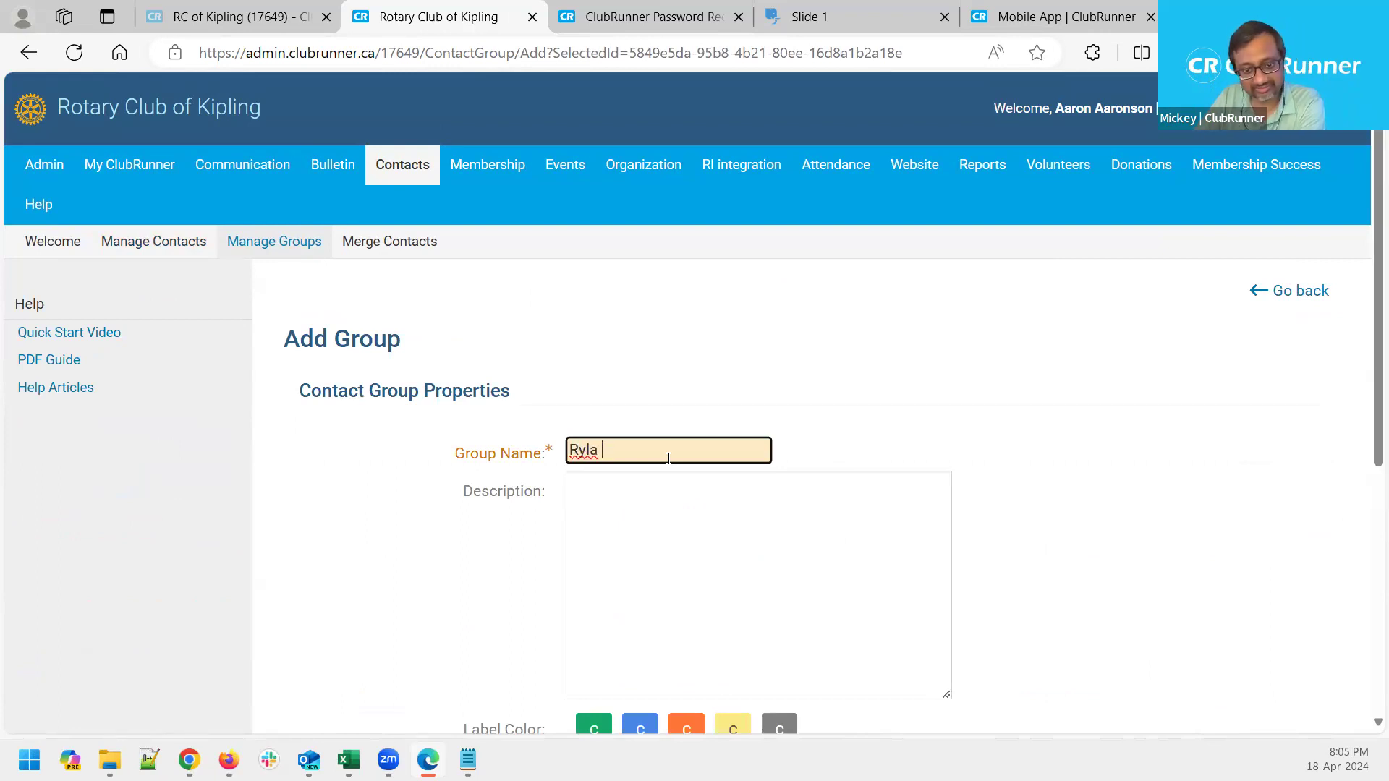
{"action": "type", "text": "Supervisors"}
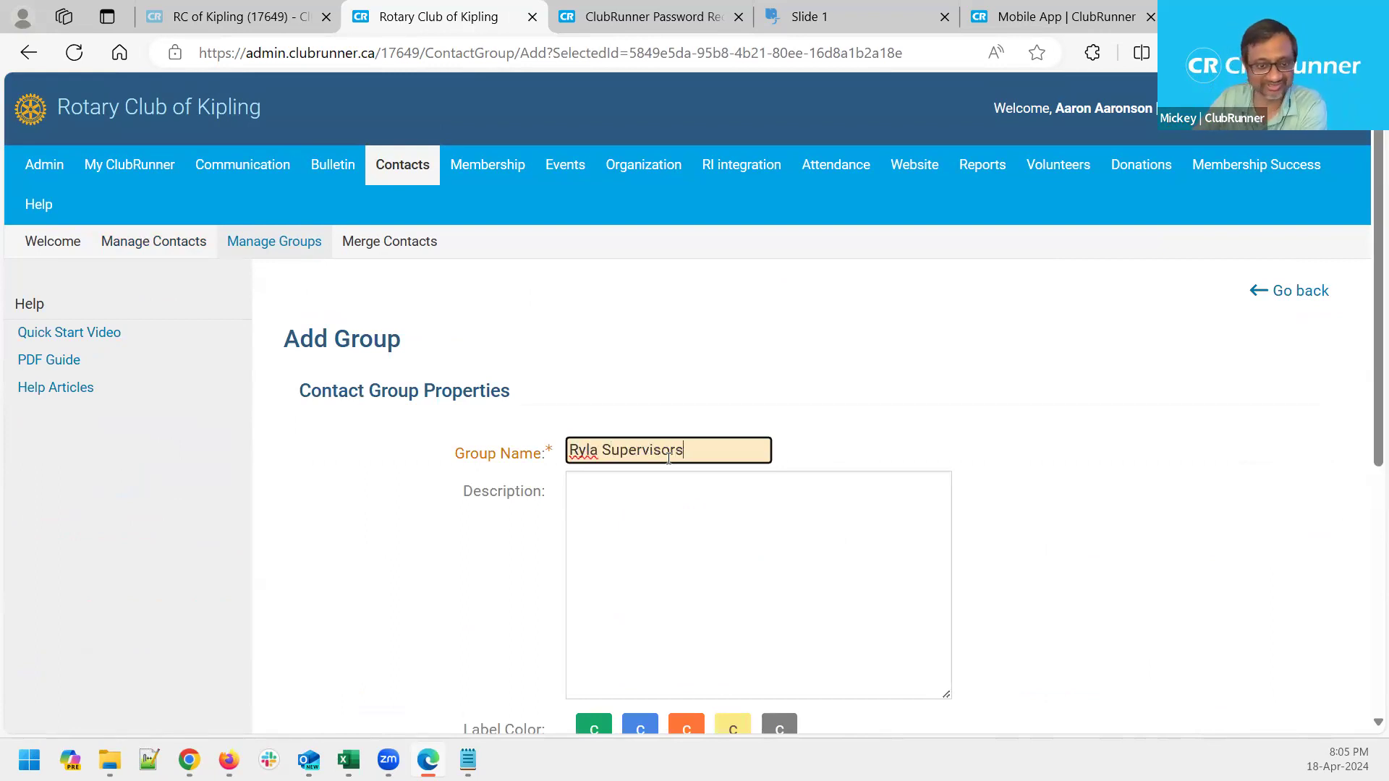
{"action": "left_click", "coordinate": [648, 556]}
{"action": "scroll", "coordinate": [776, 491], "scroll_direction": "down", "scroll_amount": 3}
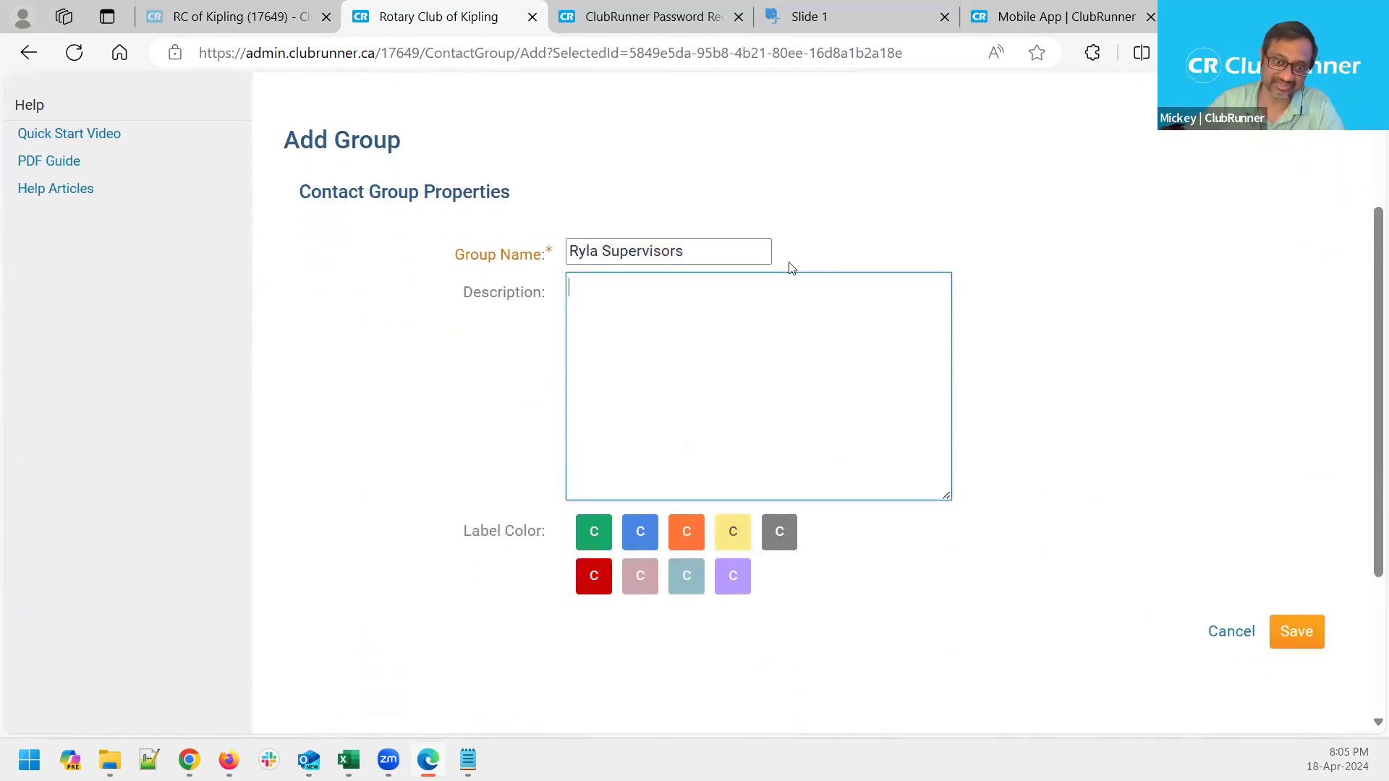
{"action": "type", "text": "These are Ryl"}
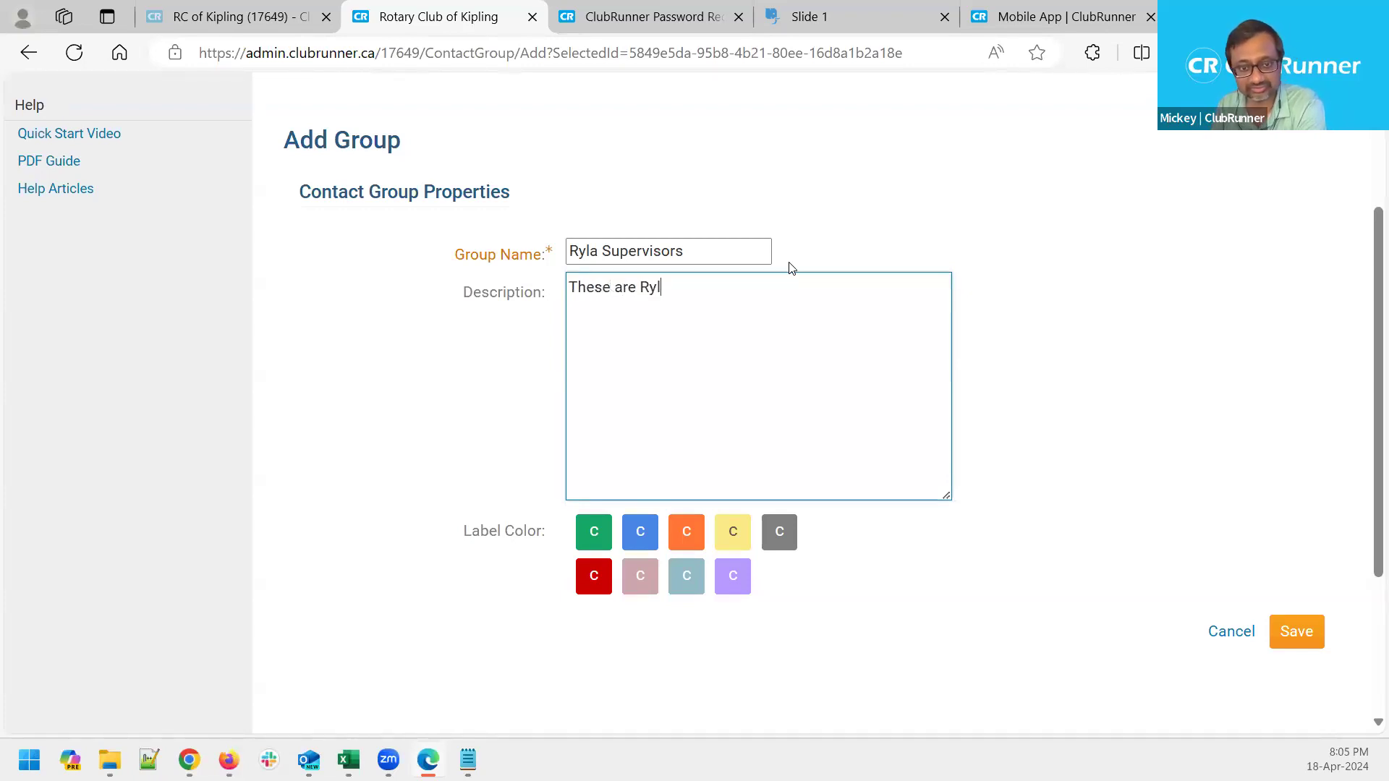
{"action": "type", "text": "a"}
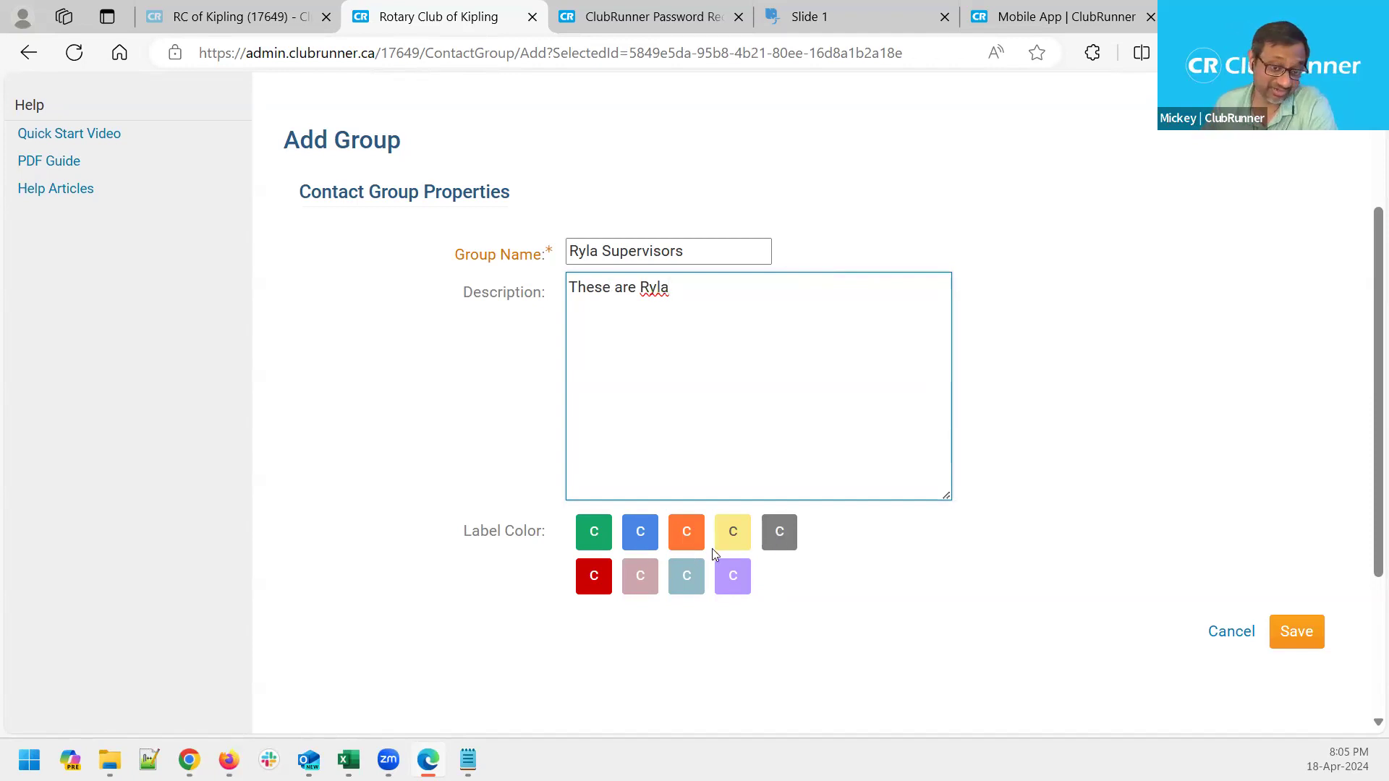
{"action": "left_click", "coordinate": [1303, 632]}
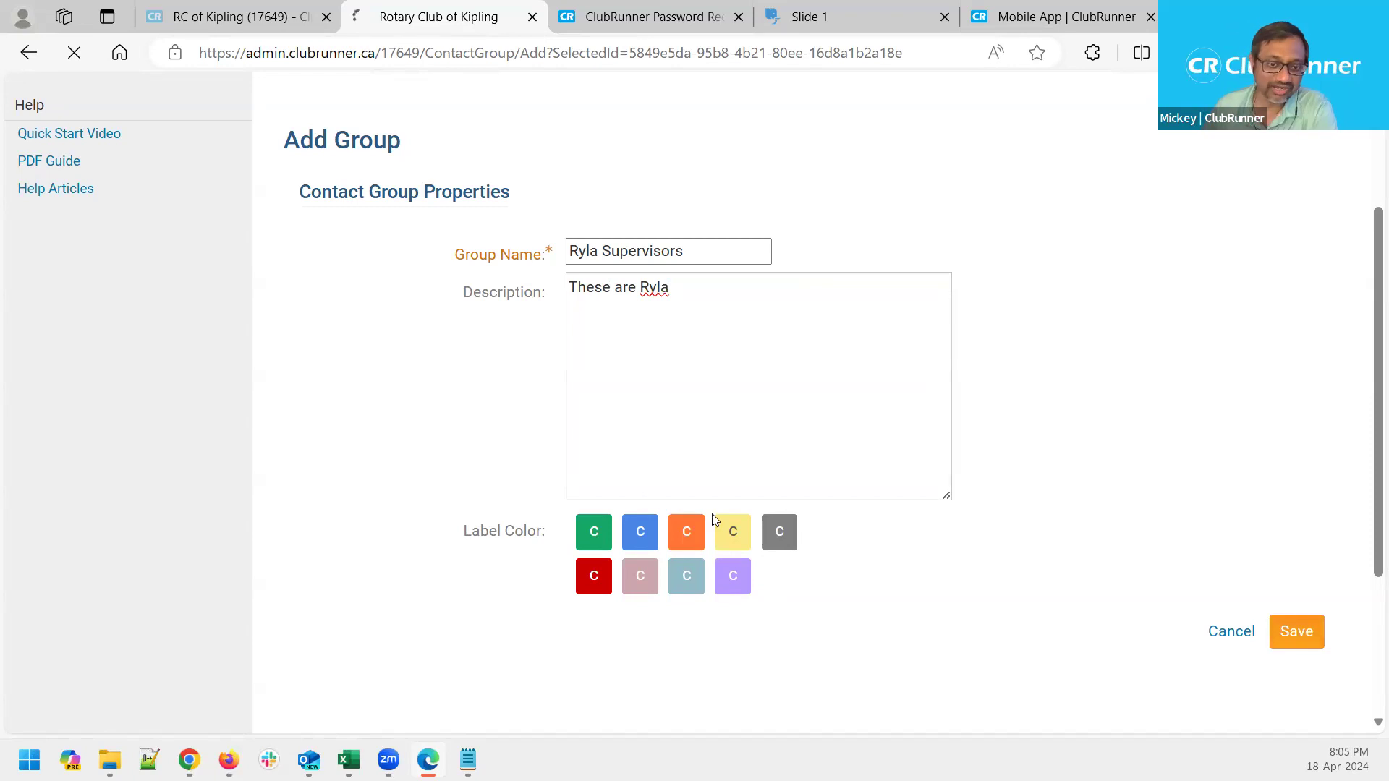
{"action": "scroll", "coordinate": [274, 501], "scroll_direction": "down", "scroll_amount": 1}
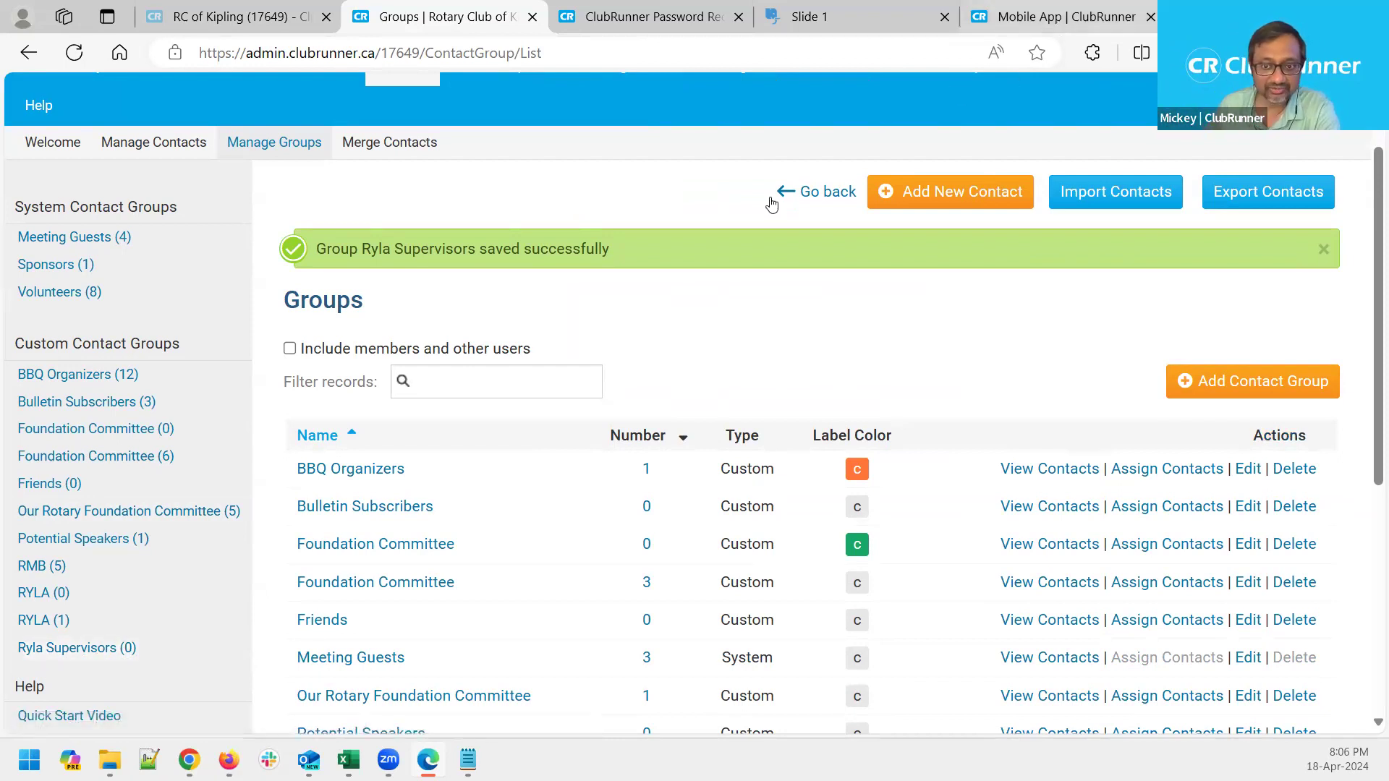
Start a new contact and enter its first and last name
{"action": "left_click", "coordinate": [933, 191]}
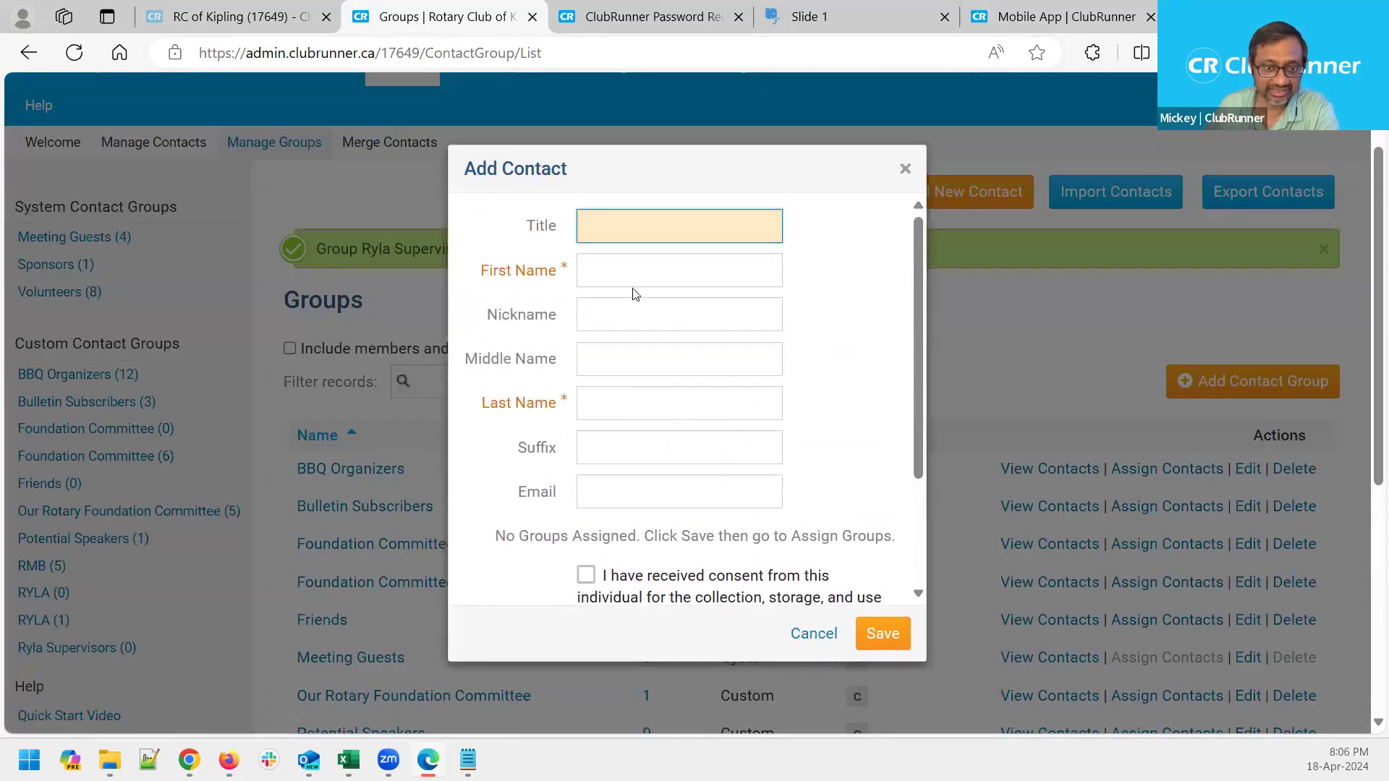
{"action": "left_click", "coordinate": [620, 267]}
{"action": "type", "text": "Ryla"}
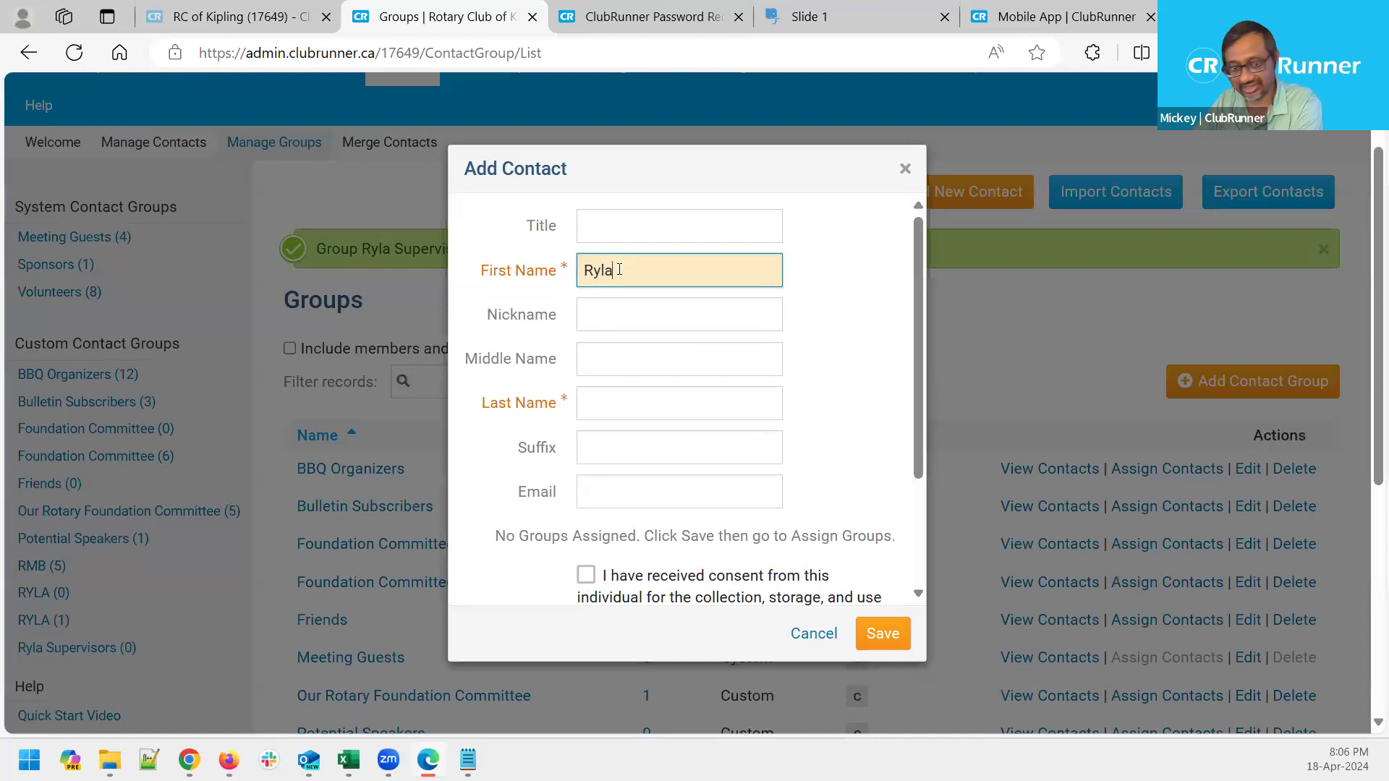
{"action": "left_click", "coordinate": [628, 407]}
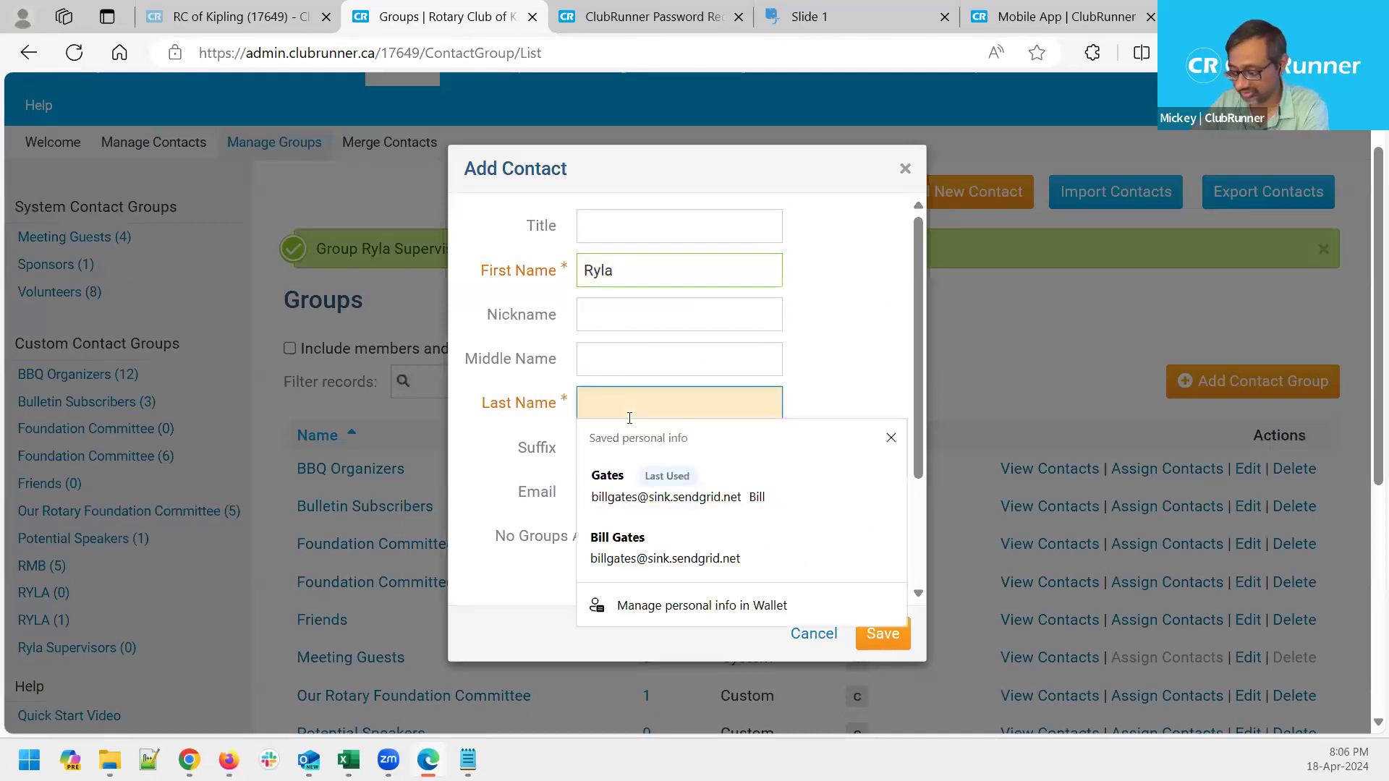
{"action": "type", "text": "Guy"}
Leave the contact's email blank and tick the consent-received checkbox
{"action": "left_click", "coordinate": [617, 490]}
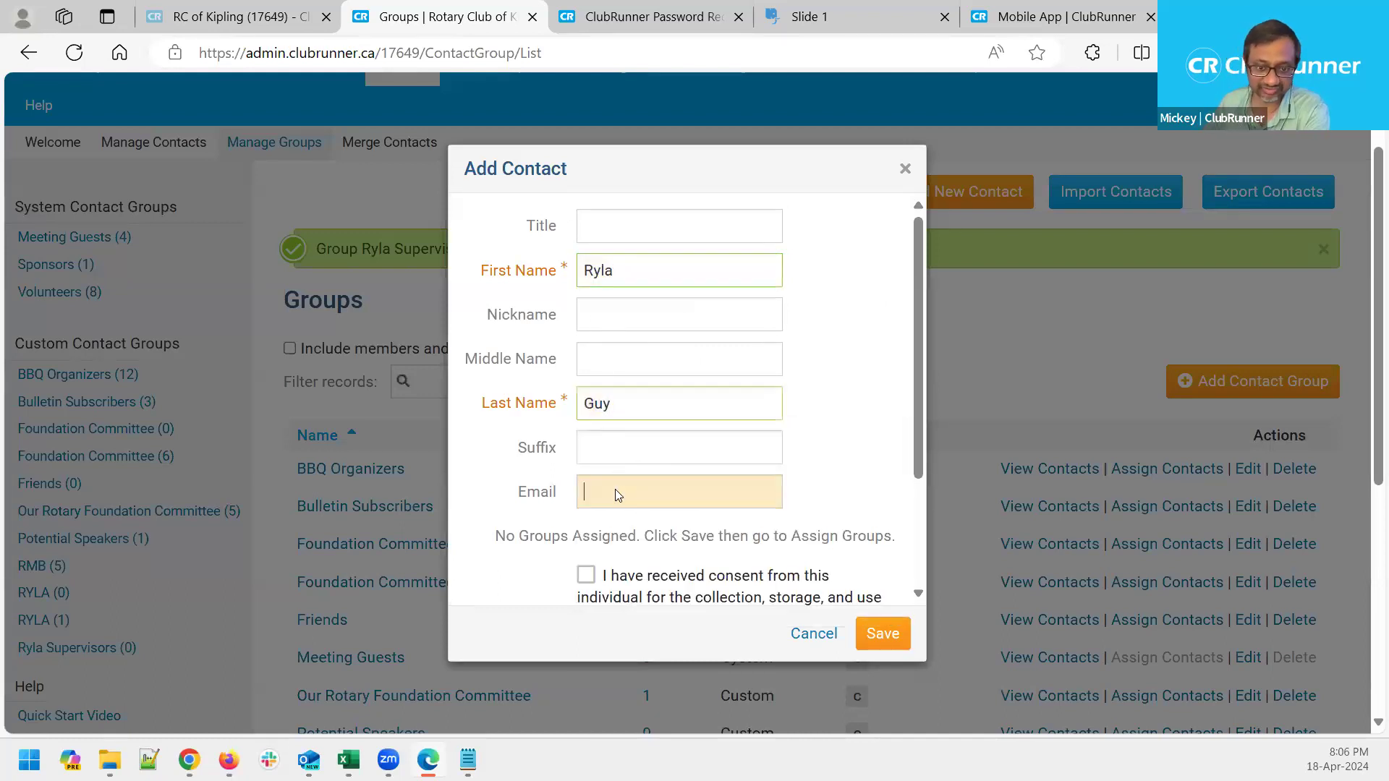
{"action": "left_click", "coordinate": [868, 355]}
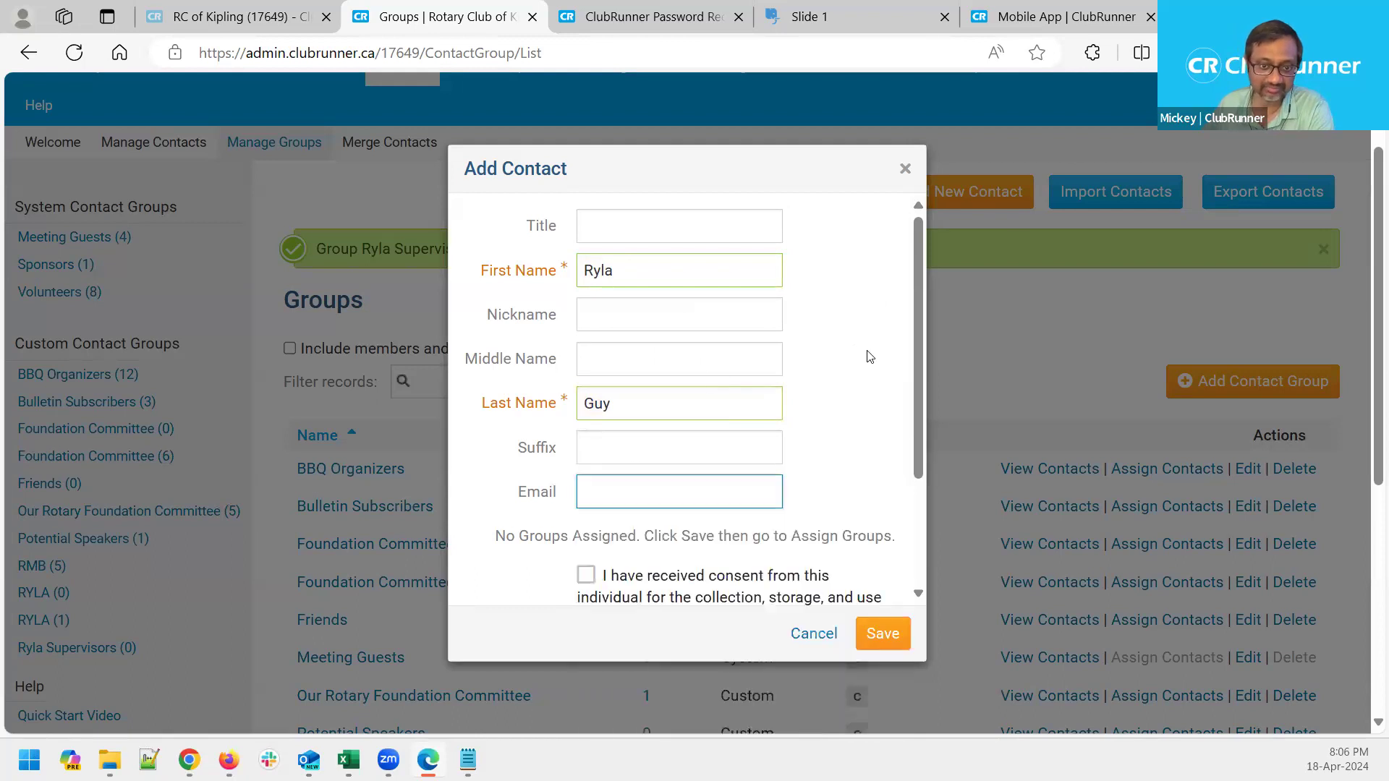
{"action": "scroll", "coordinate": [842, 372], "scroll_direction": "down", "scroll_amount": 3}
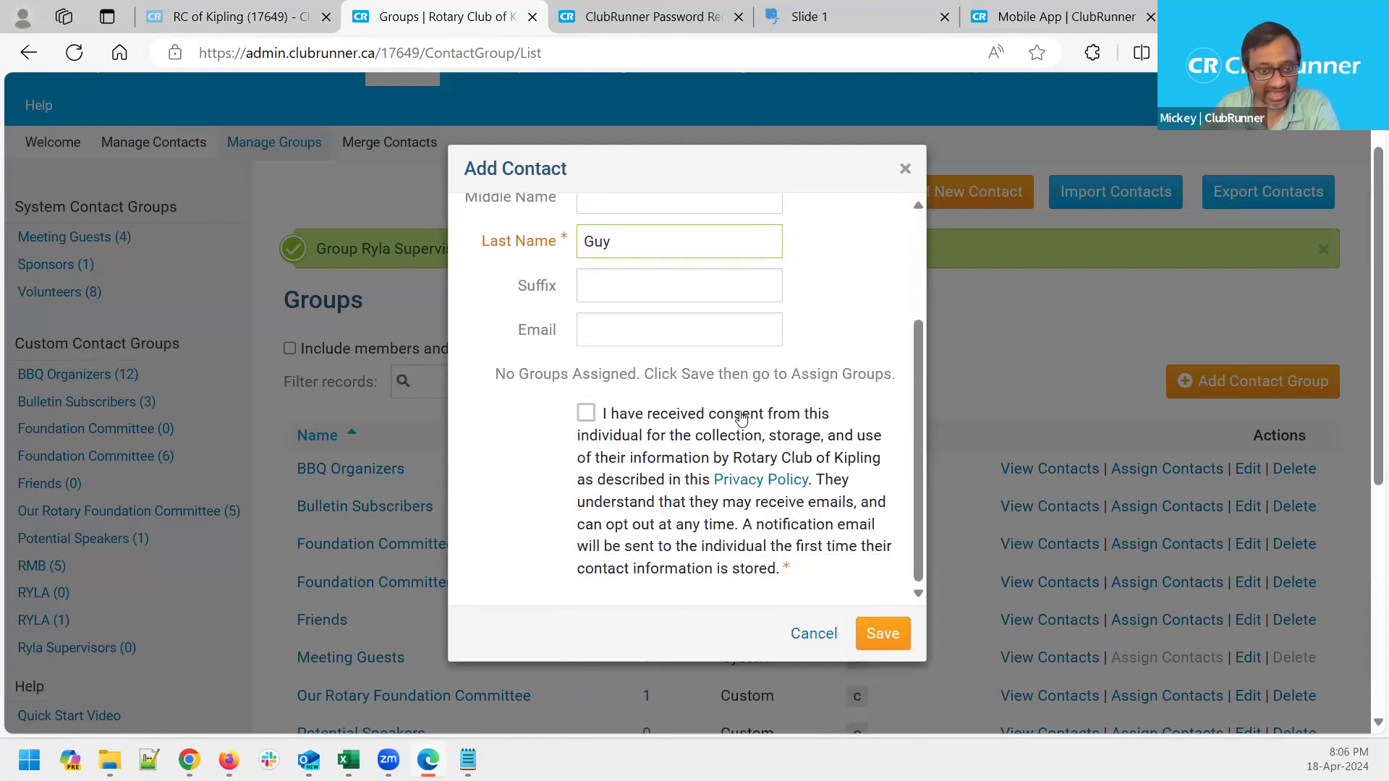
{"action": "scroll", "coordinate": [689, 430], "scroll_direction": "up", "scroll_amount": 3}
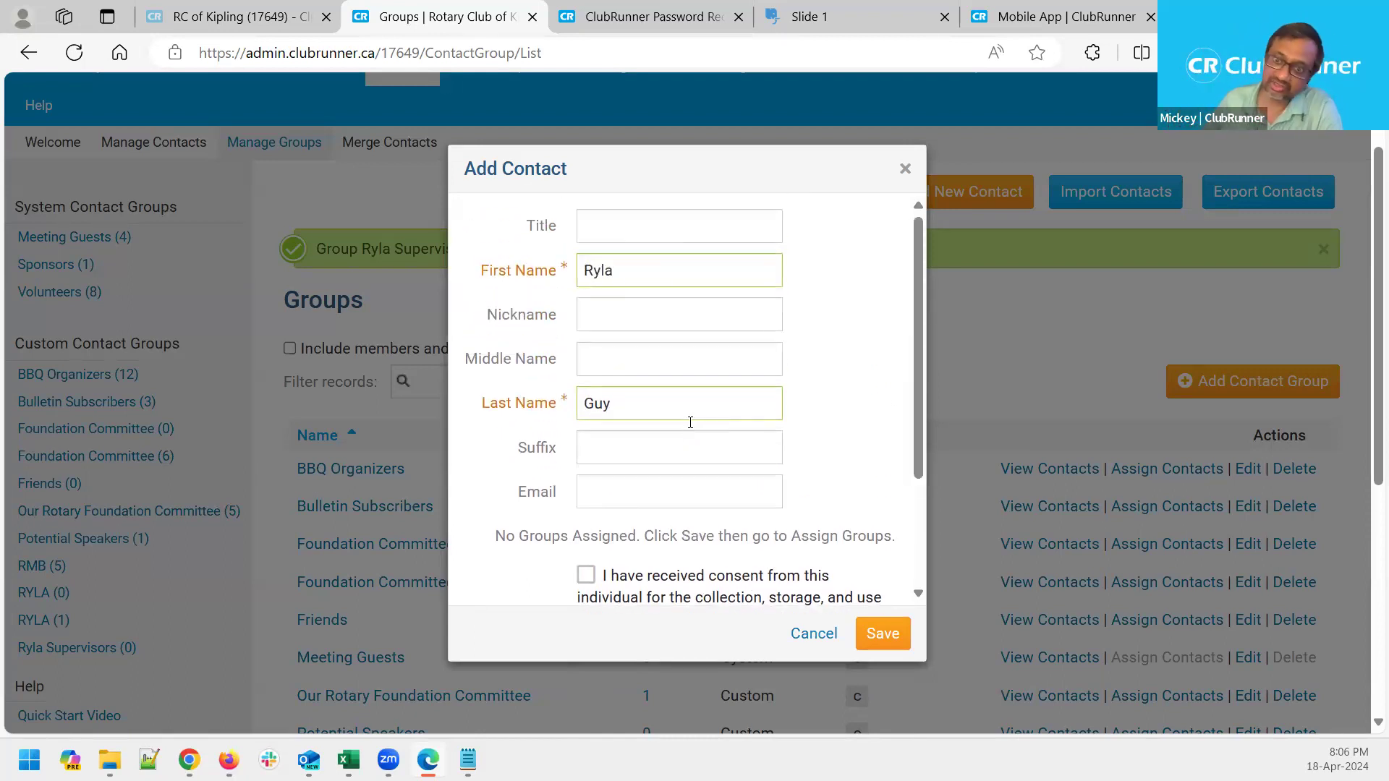
{"action": "scroll", "coordinate": [1019, 262], "scroll_direction": "up", "scroll_amount": 2}
{"action": "scroll", "coordinate": [948, 406], "scroll_direction": "down", "scroll_amount": 3}
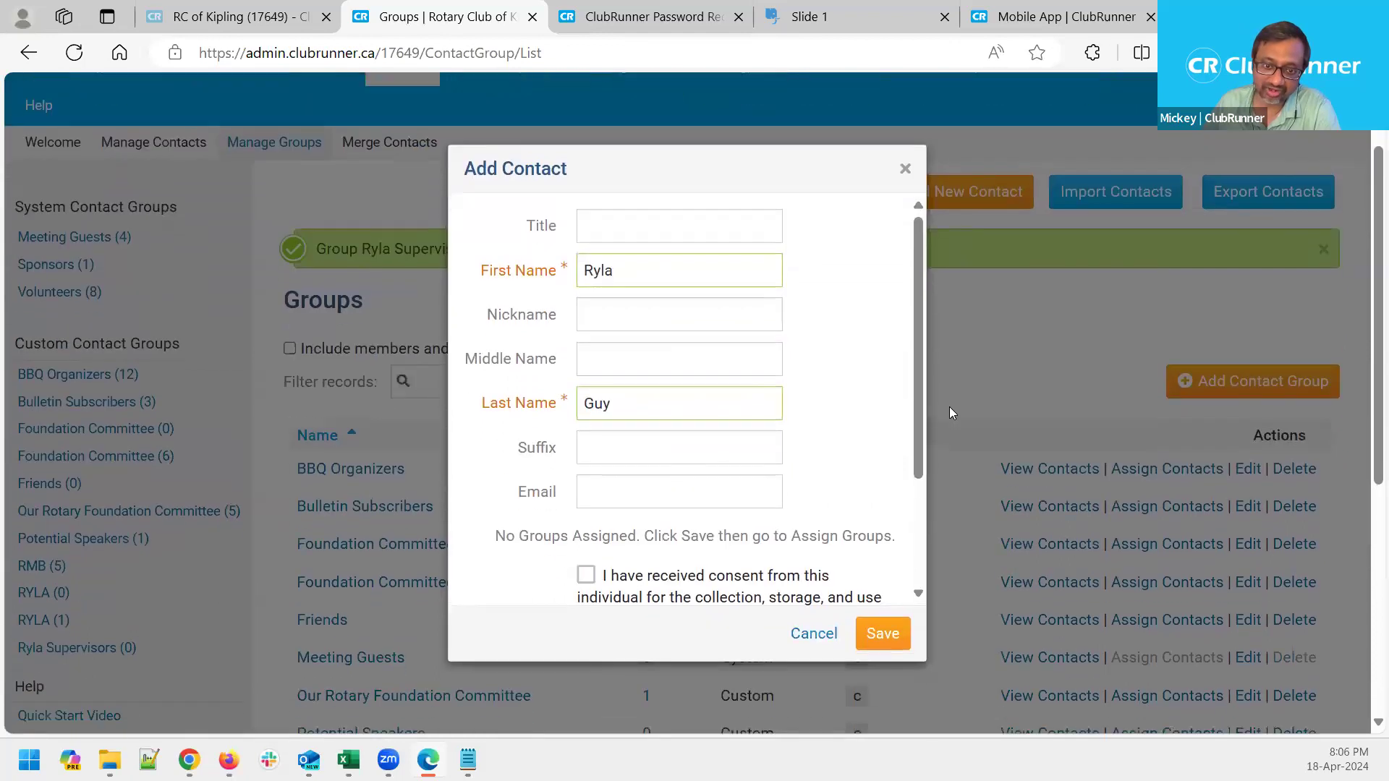
{"action": "scroll", "coordinate": [654, 245], "scroll_direction": "up", "scroll_amount": 2}
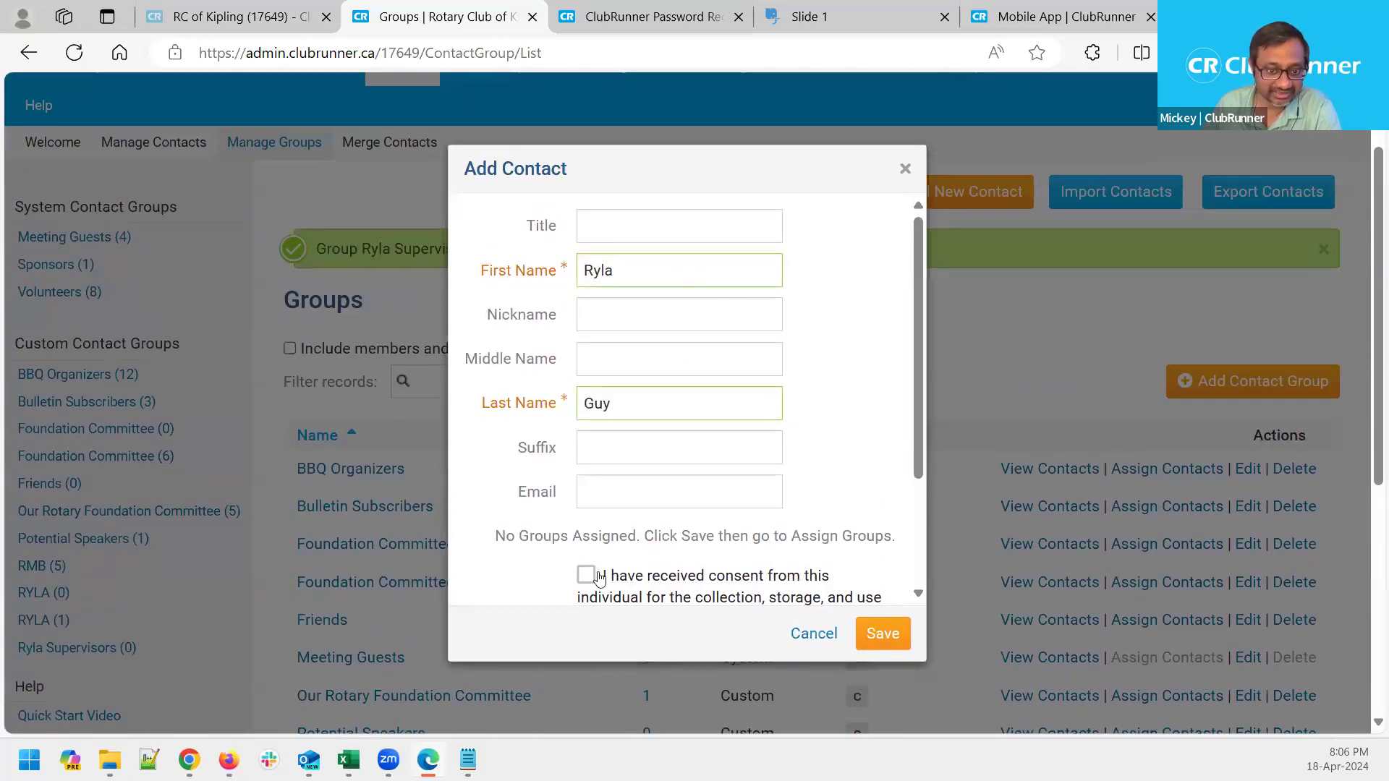
{"action": "left_click", "coordinate": [586, 575]}
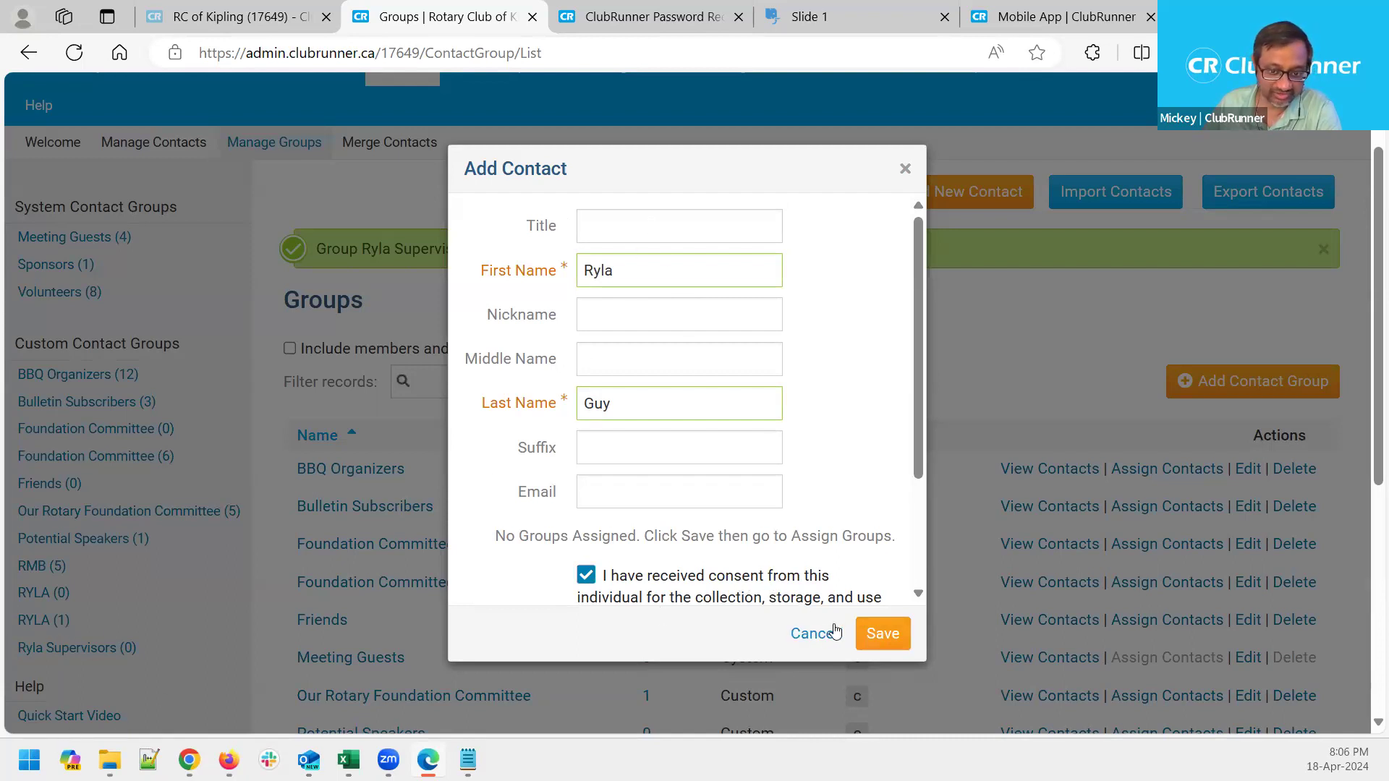
Discard the unsaved contact and start a new one inside the Ryla Supervisors group
{"action": "left_click", "coordinate": [797, 634]}
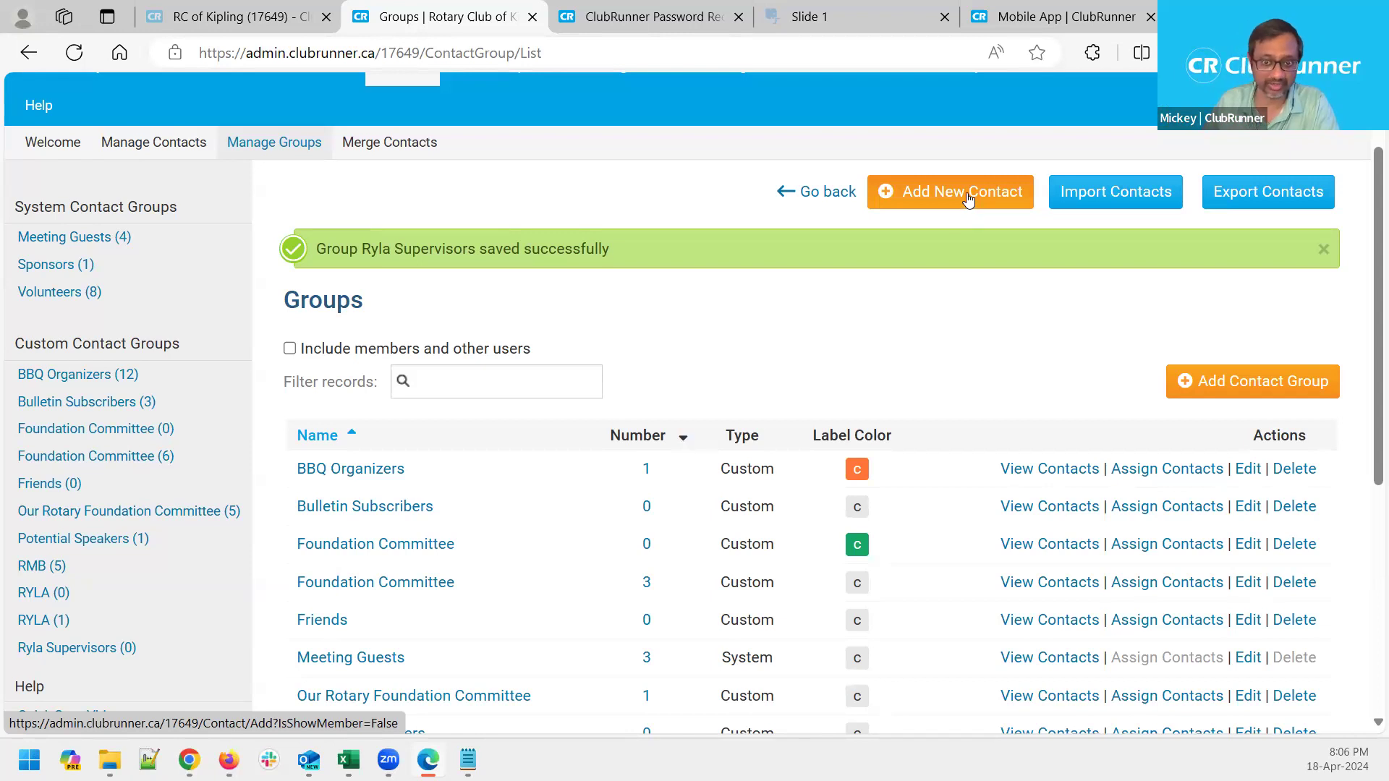
{"action": "left_click", "coordinate": [76, 658]}
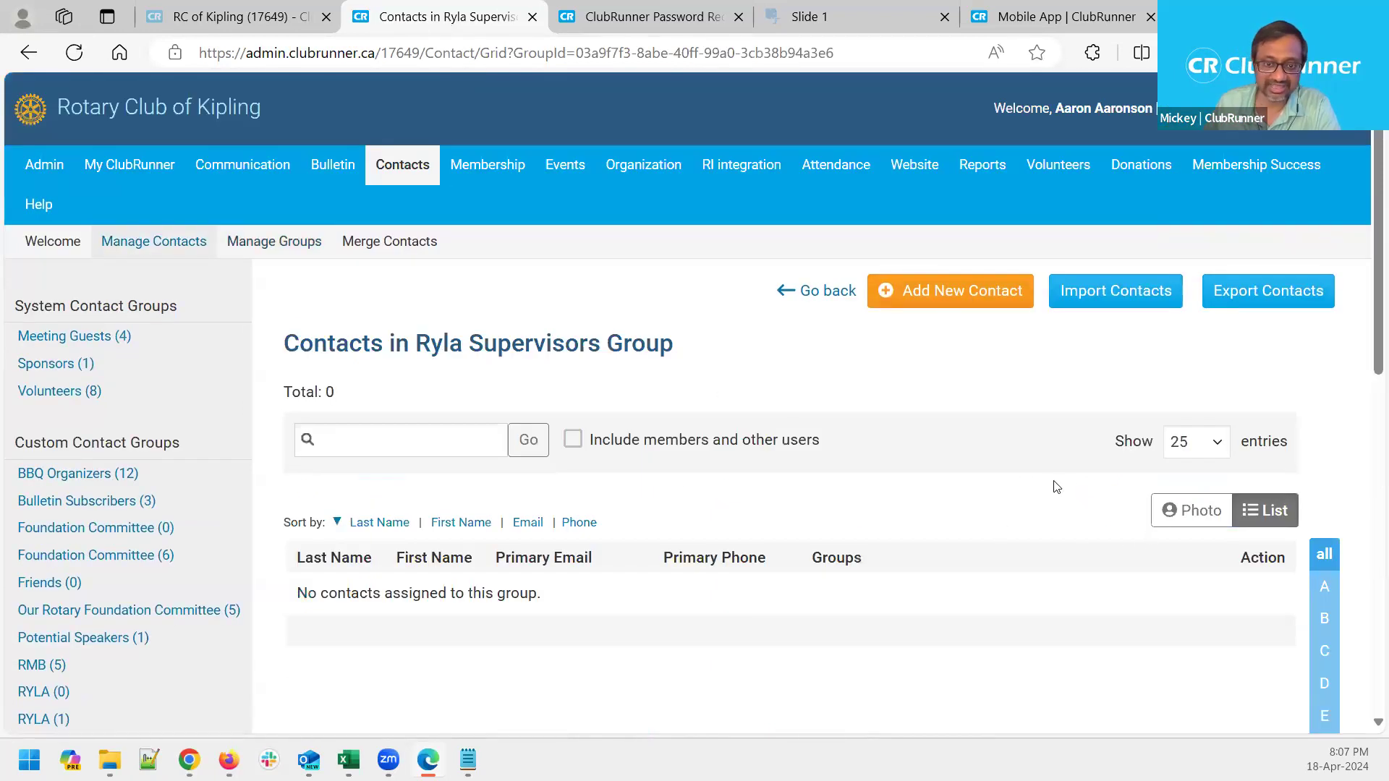
{"action": "left_click", "coordinate": [928, 302]}
{"action": "scroll", "coordinate": [796, 487], "scroll_direction": "down", "scroll_amount": 2}
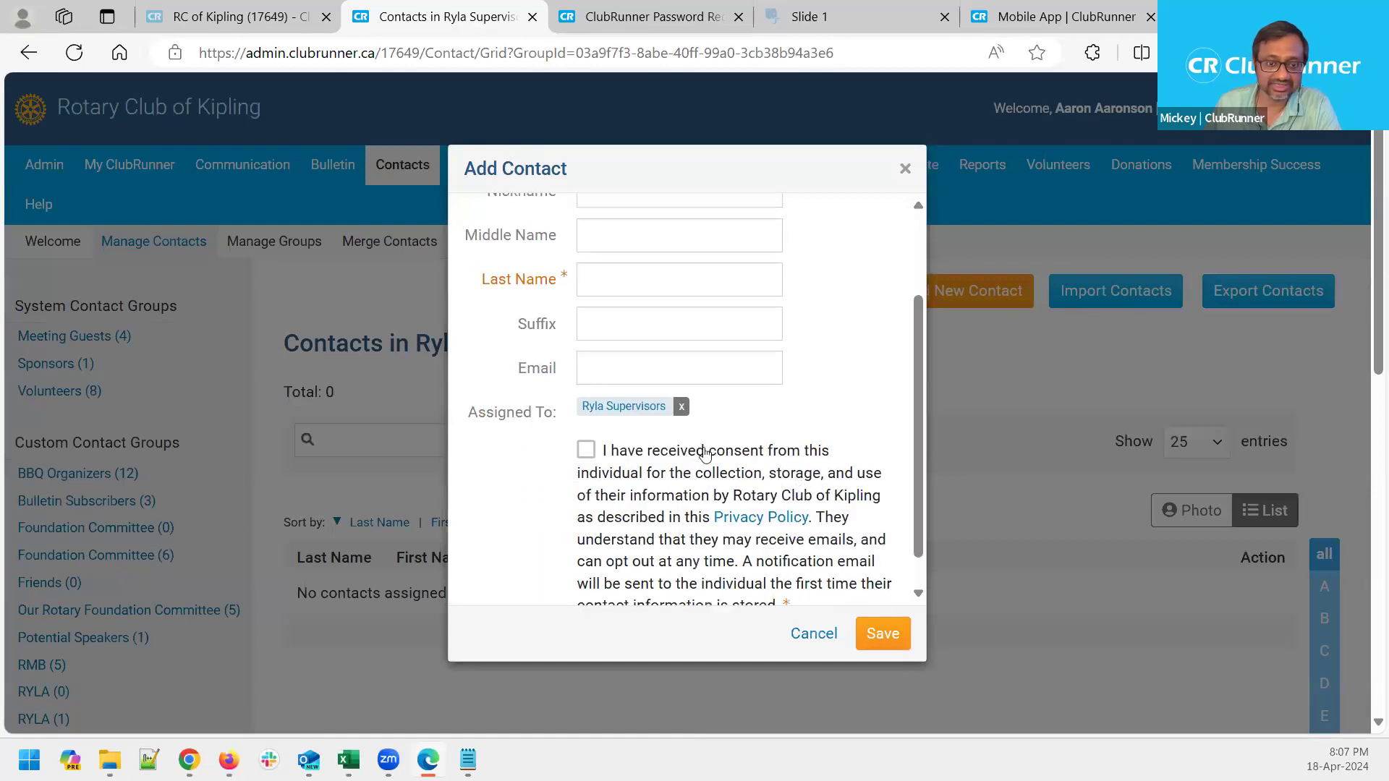
{"action": "left_click_drag", "start_coordinate": [470, 416], "coordinate": [556, 411]}
{"action": "scroll", "coordinate": [775, 408], "scroll_direction": "up", "scroll_amount": 2}
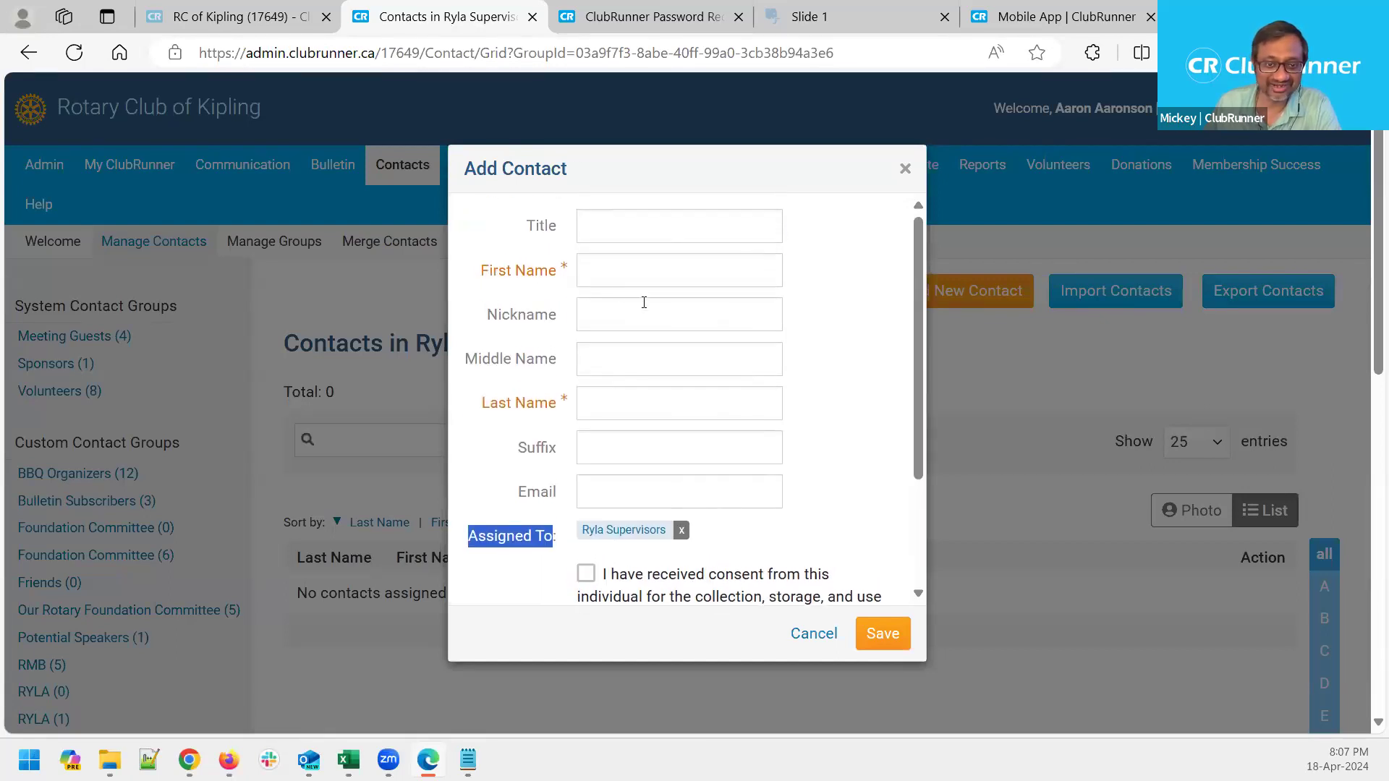
Enter the contact's first and last name, confirm consent, and save it to Ryla Supervisors
{"action": "left_click", "coordinate": [631, 264]}
{"action": "type", "text": "Ryla"}
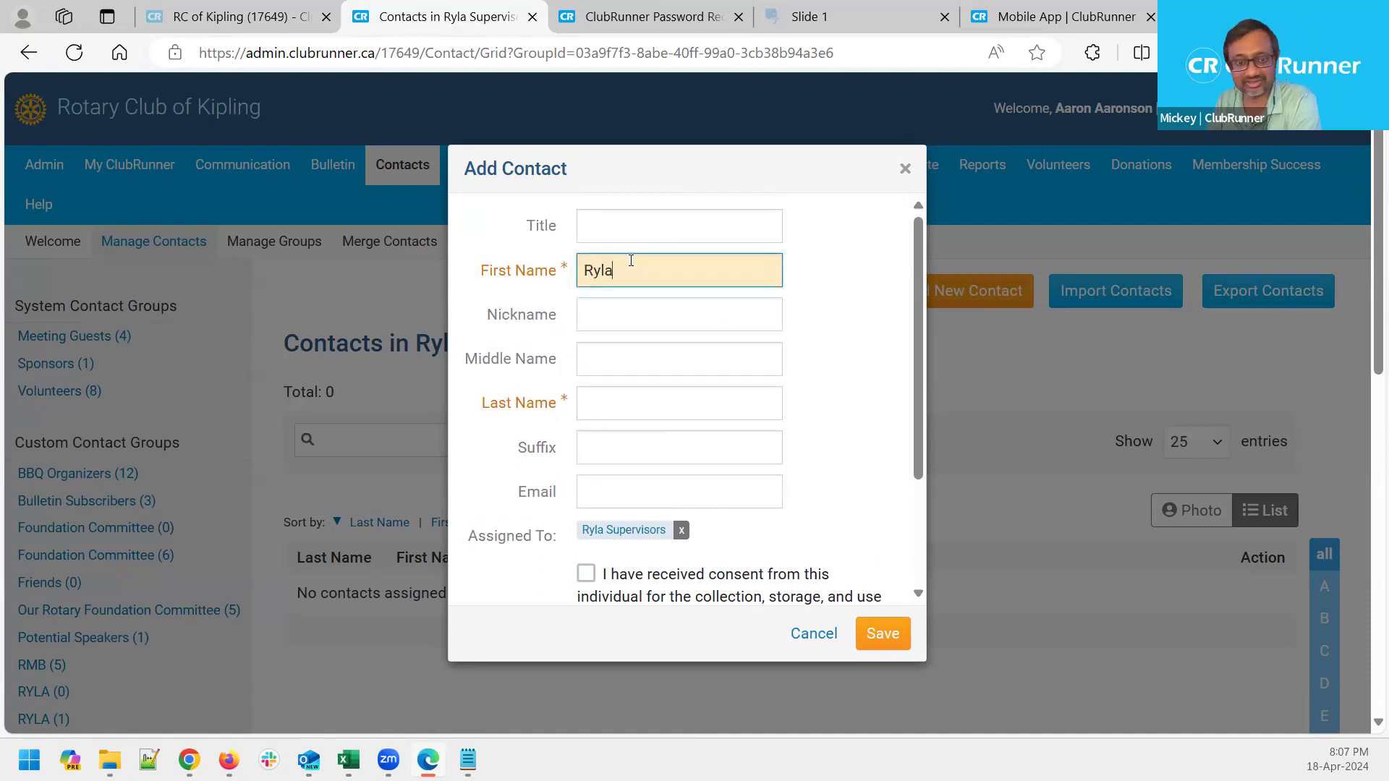
{"action": "key", "text": "Tab"}
{"action": "key", "text": "Tab"}
{"action": "key", "text": "Tab"}
{"action": "type", "text": "Guy"}
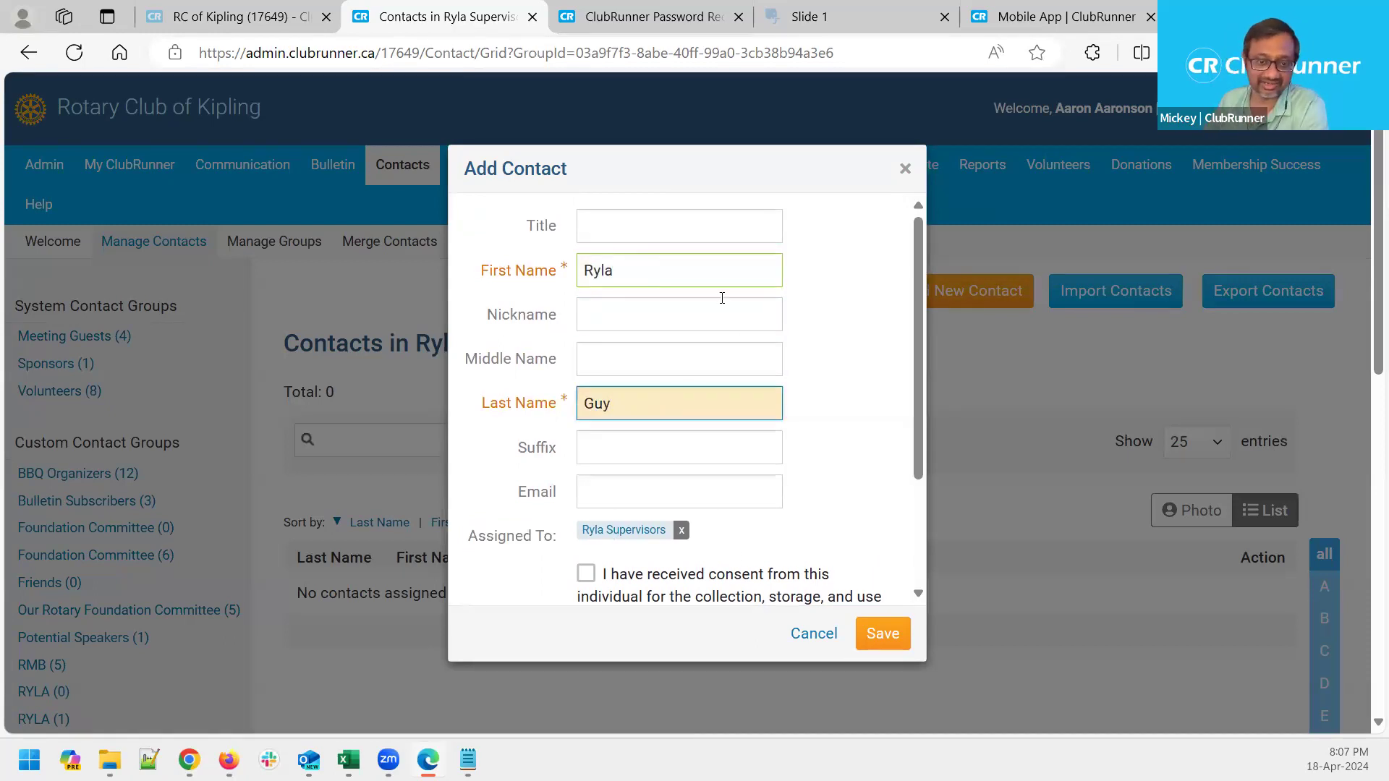
{"action": "left_click", "coordinate": [687, 595]}
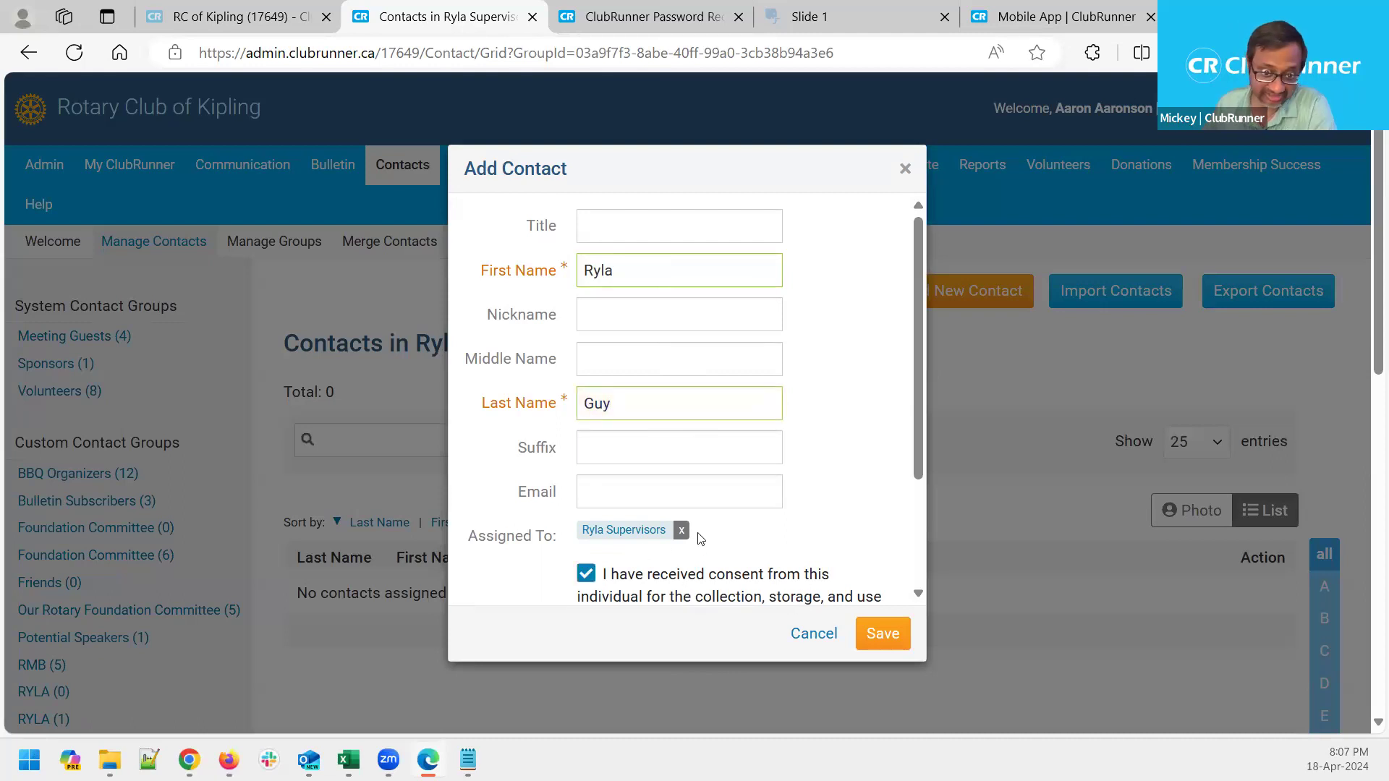
{"action": "triple_click", "coordinate": [671, 537]}
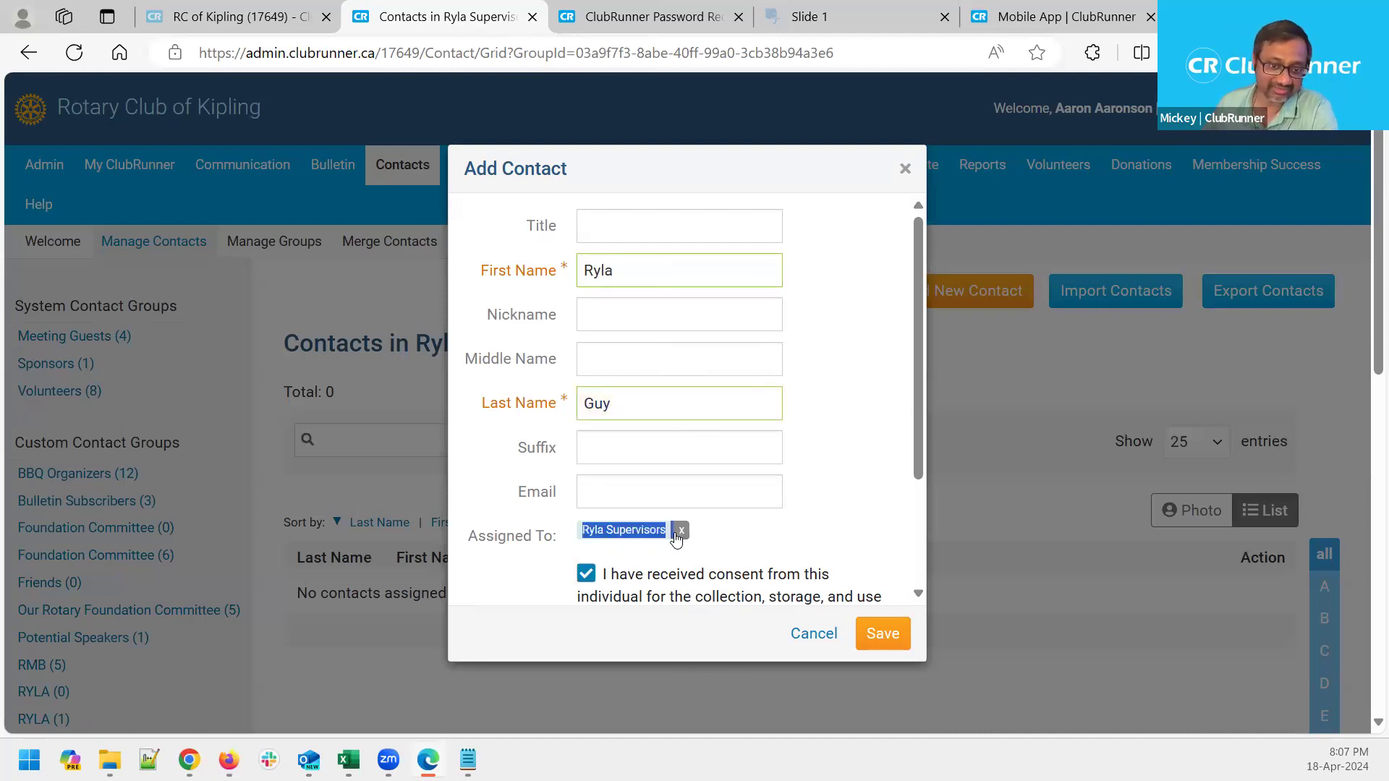
{"action": "left_click", "coordinate": [822, 542]}
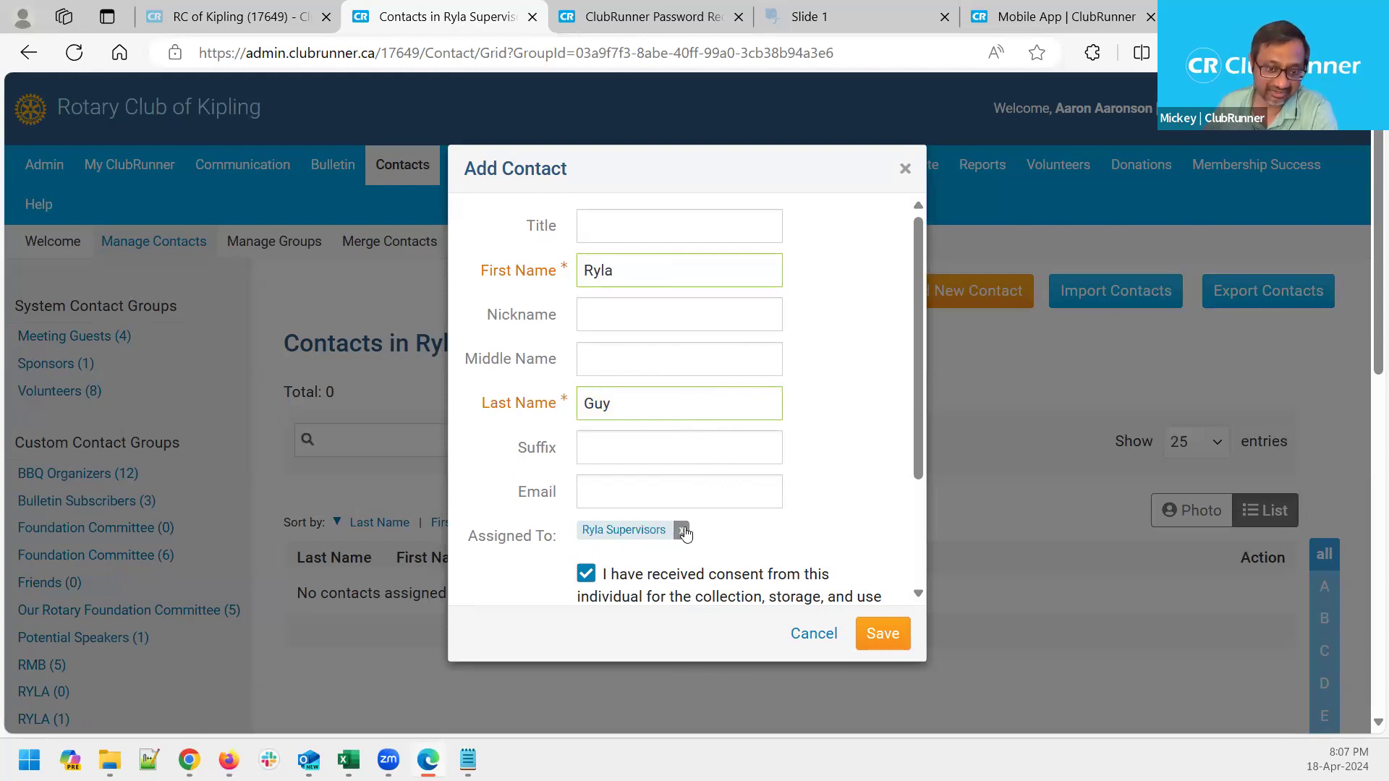
{"action": "left_click", "coordinate": [884, 634]}
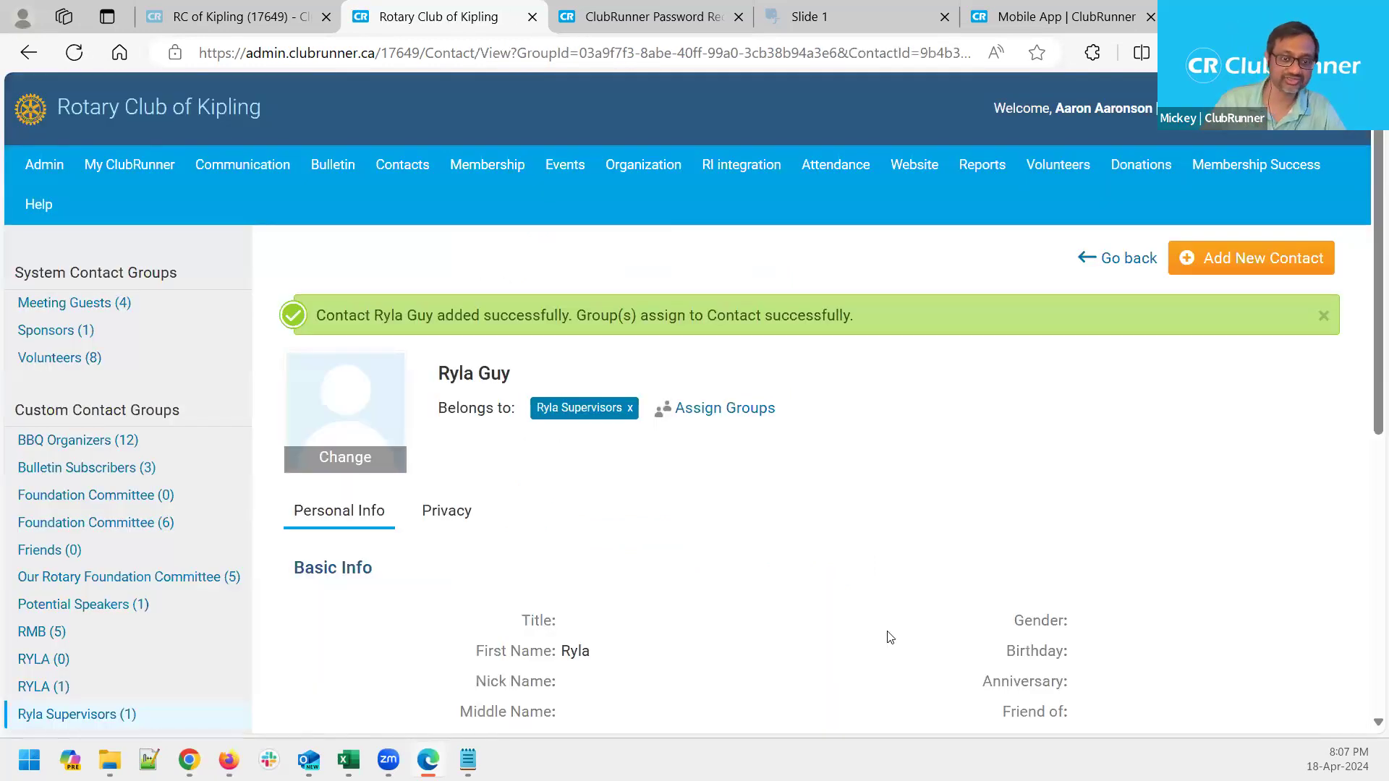
View the Ryla Supervisors group's contacts, then go to Communication > Email Services
{"action": "scroll", "coordinate": [129, 388], "scroll_direction": "down", "scroll_amount": 3}
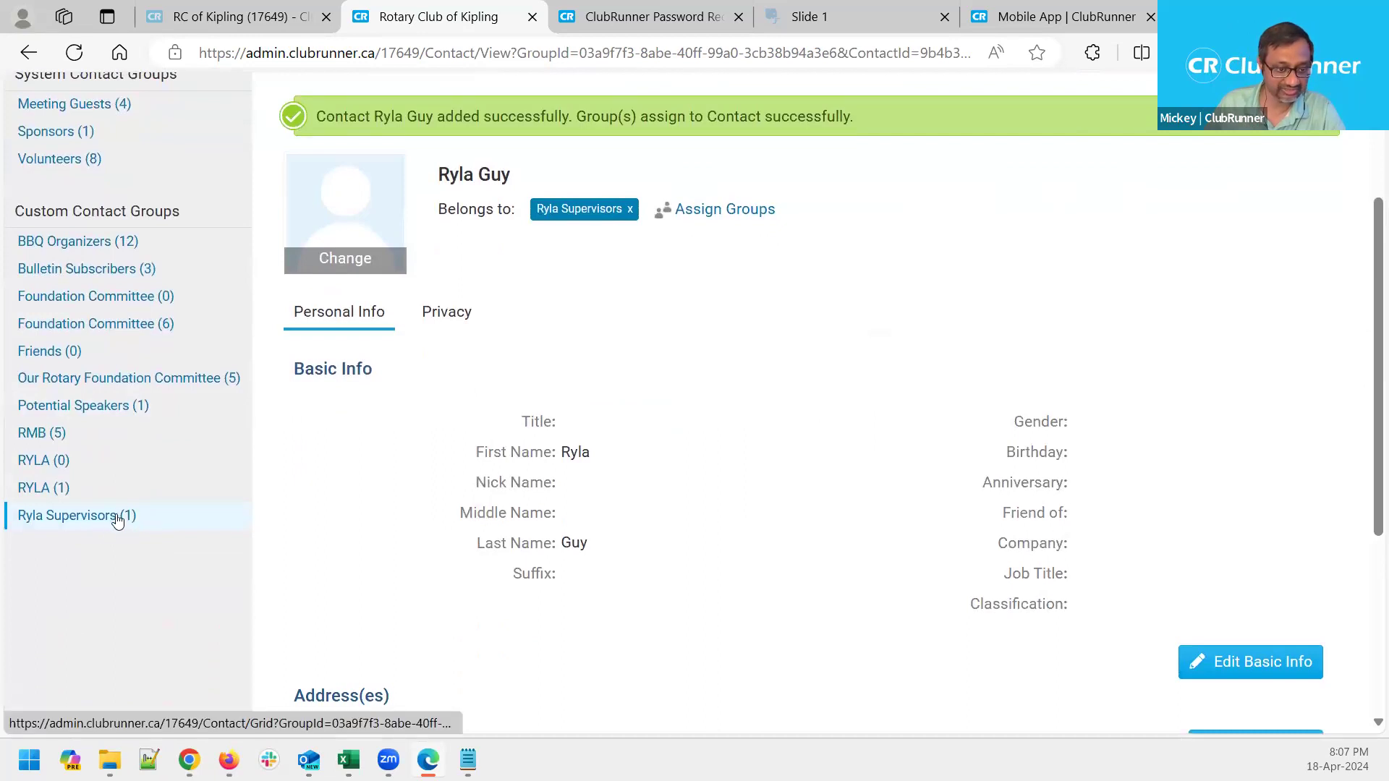
{"action": "left_click", "coordinate": [107, 519]}
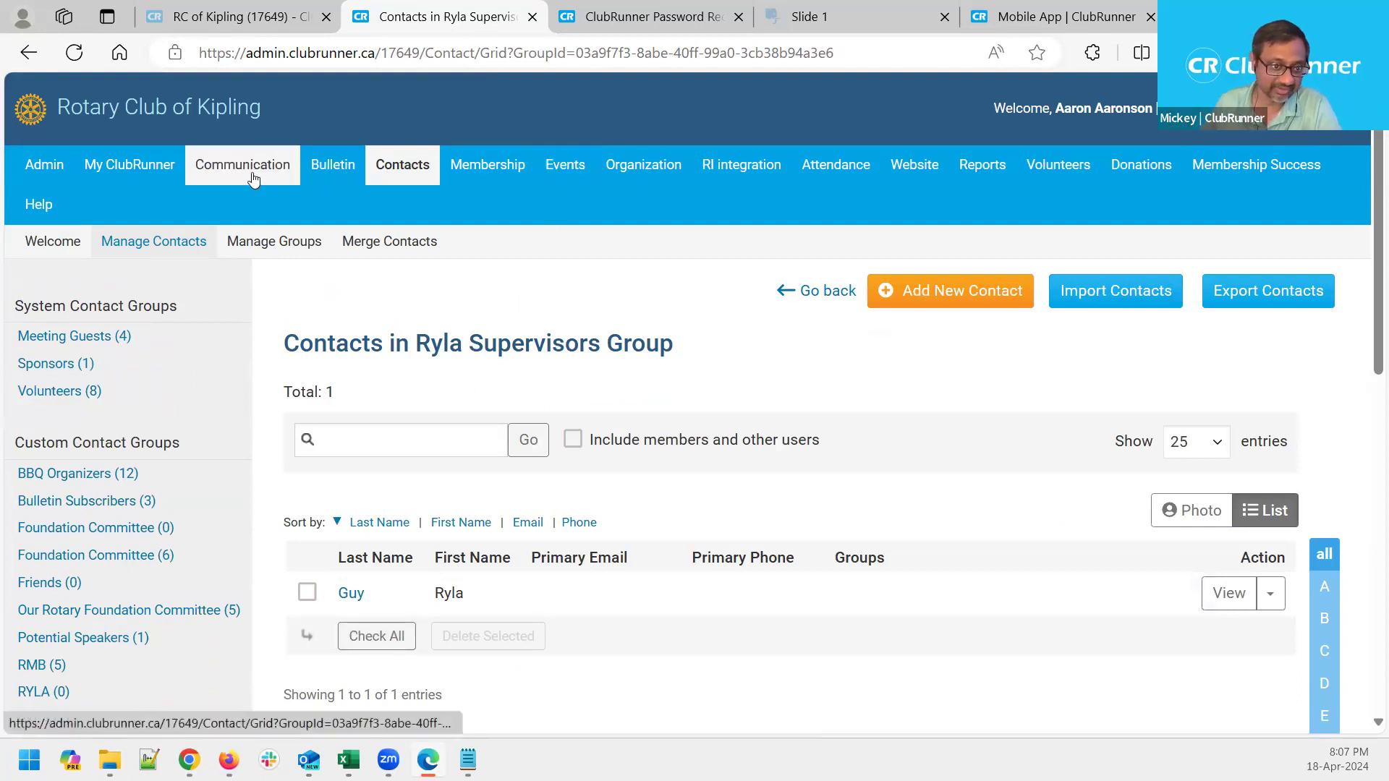
{"action": "mouse_move", "coordinate": [250, 179]}
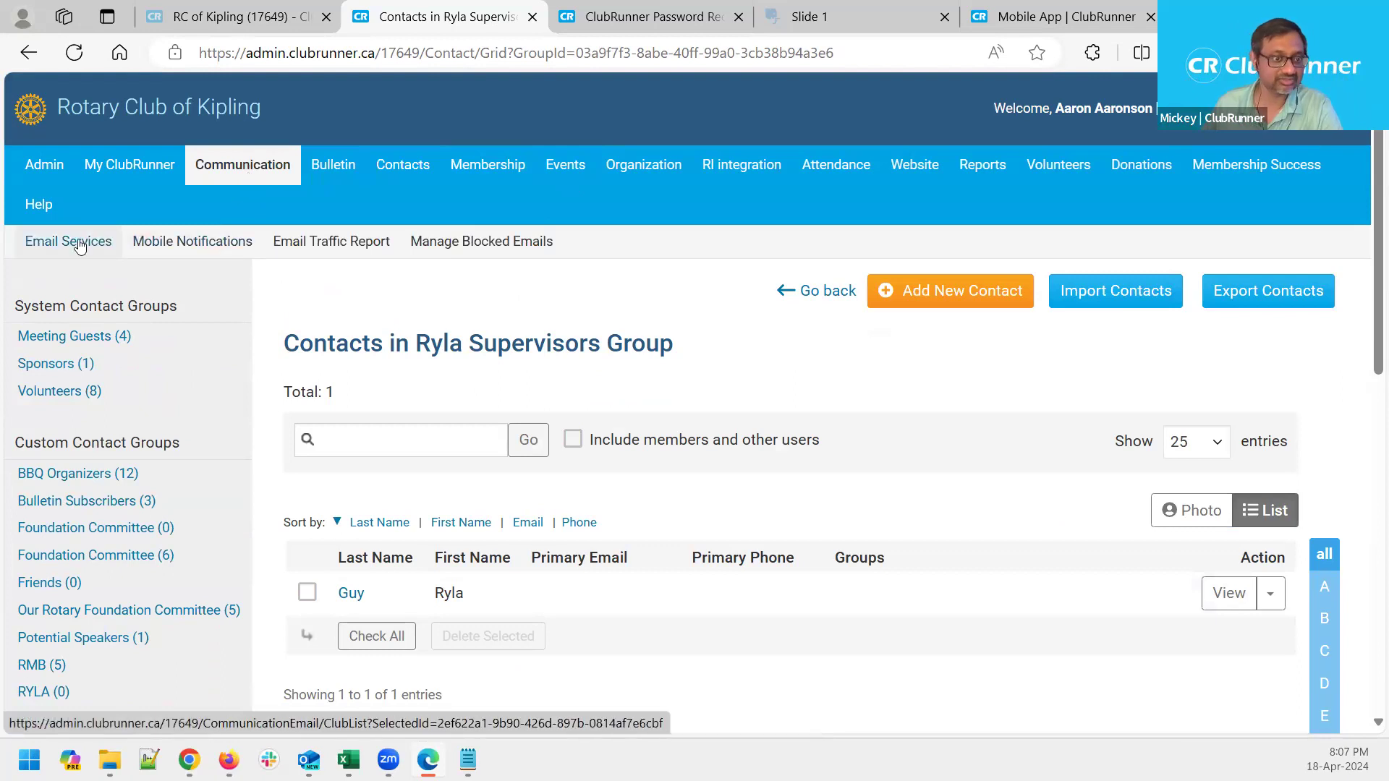
{"action": "left_click", "coordinate": [68, 246]}
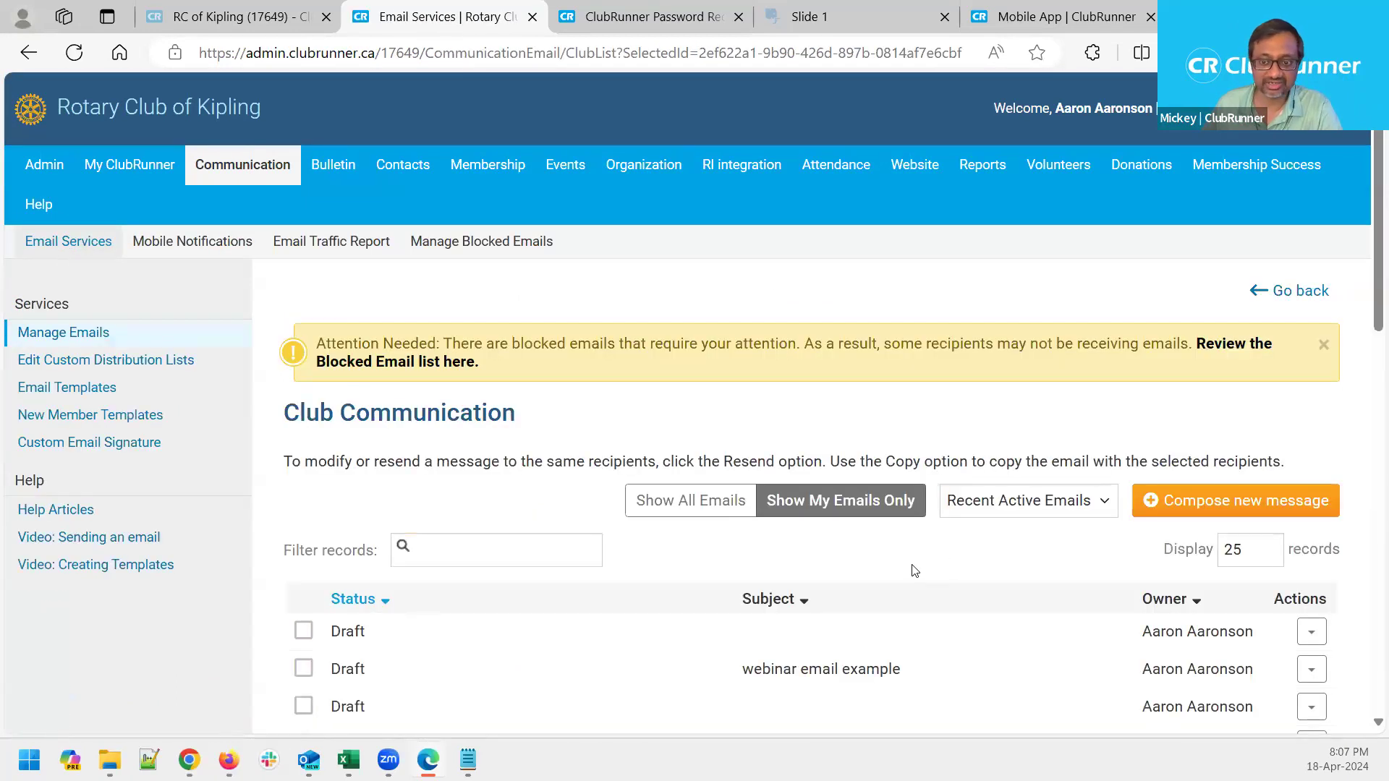
Open the first draft and expand Contact Groups, showing Ryla Supervisors greyed at 0/1
{"action": "left_click", "coordinate": [1311, 633]}
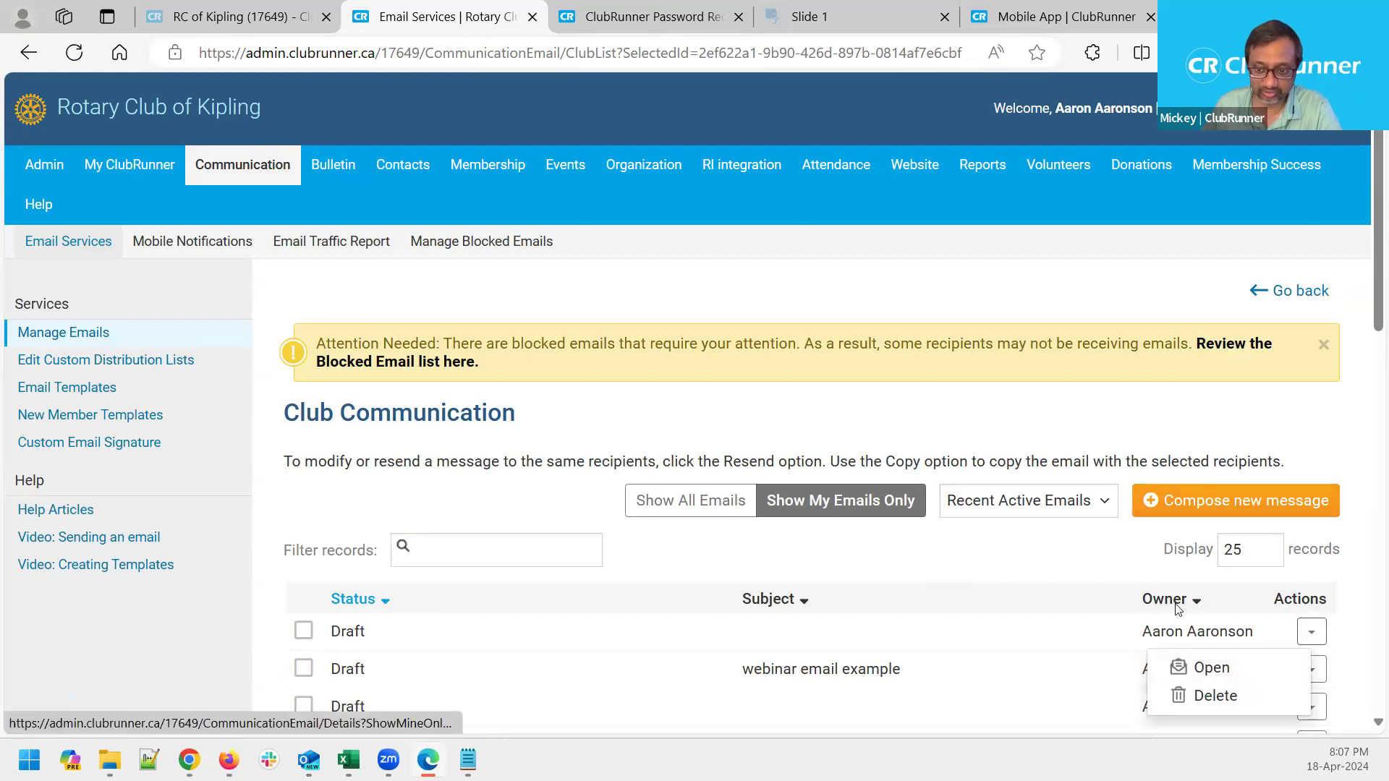
{"action": "left_click", "coordinate": [1186, 668]}
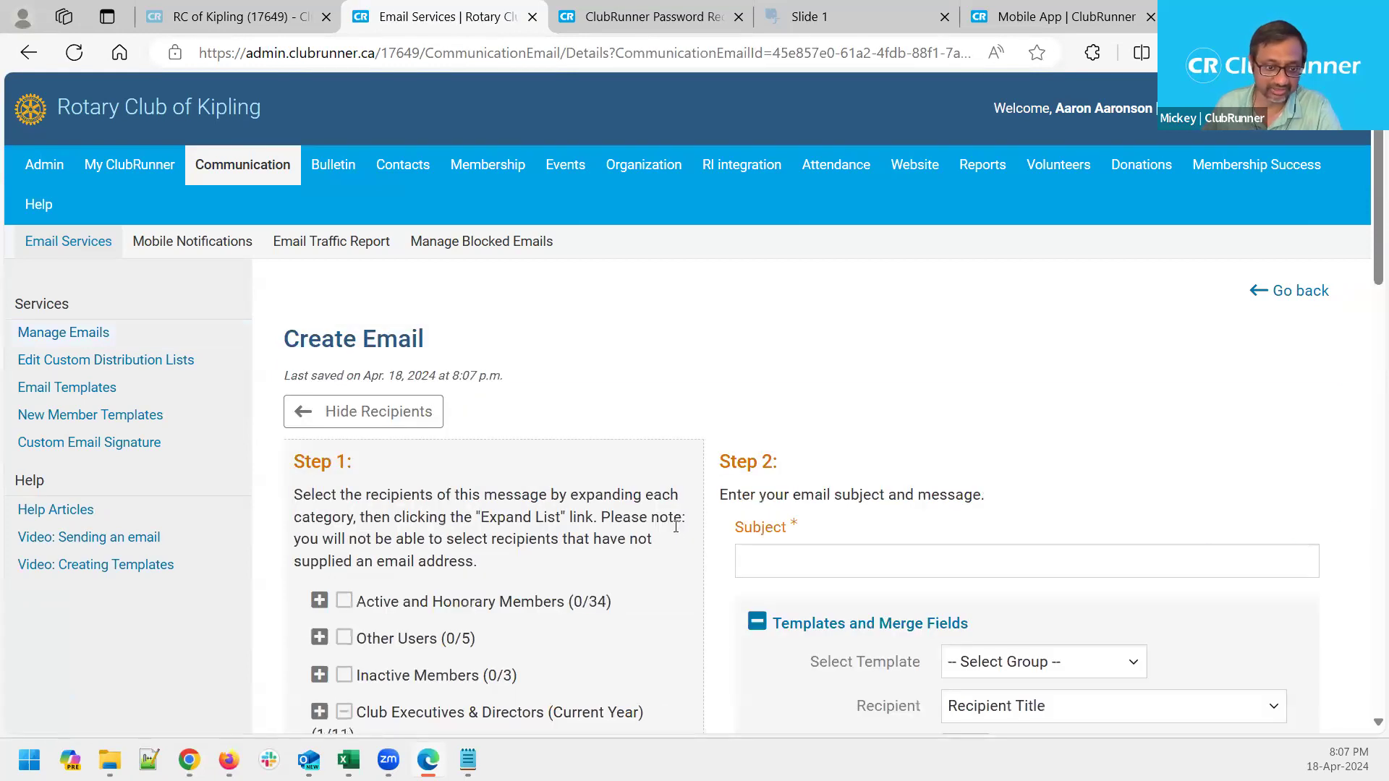
{"action": "scroll", "coordinate": [676, 526], "scroll_direction": "down", "scroll_amount": 3}
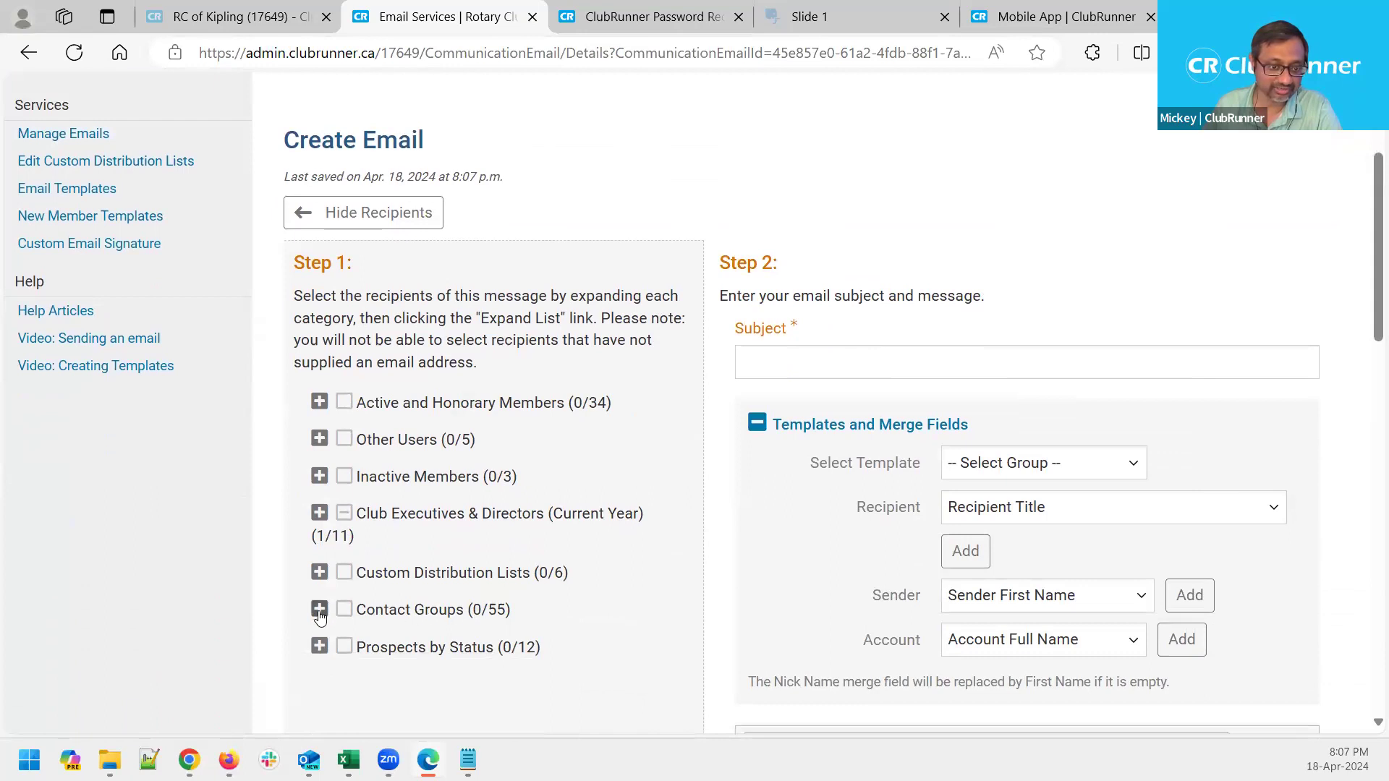
{"action": "left_click", "coordinate": [320, 611]}
{"action": "scroll", "coordinate": [553, 618], "scroll_direction": "down", "scroll_amount": 3}
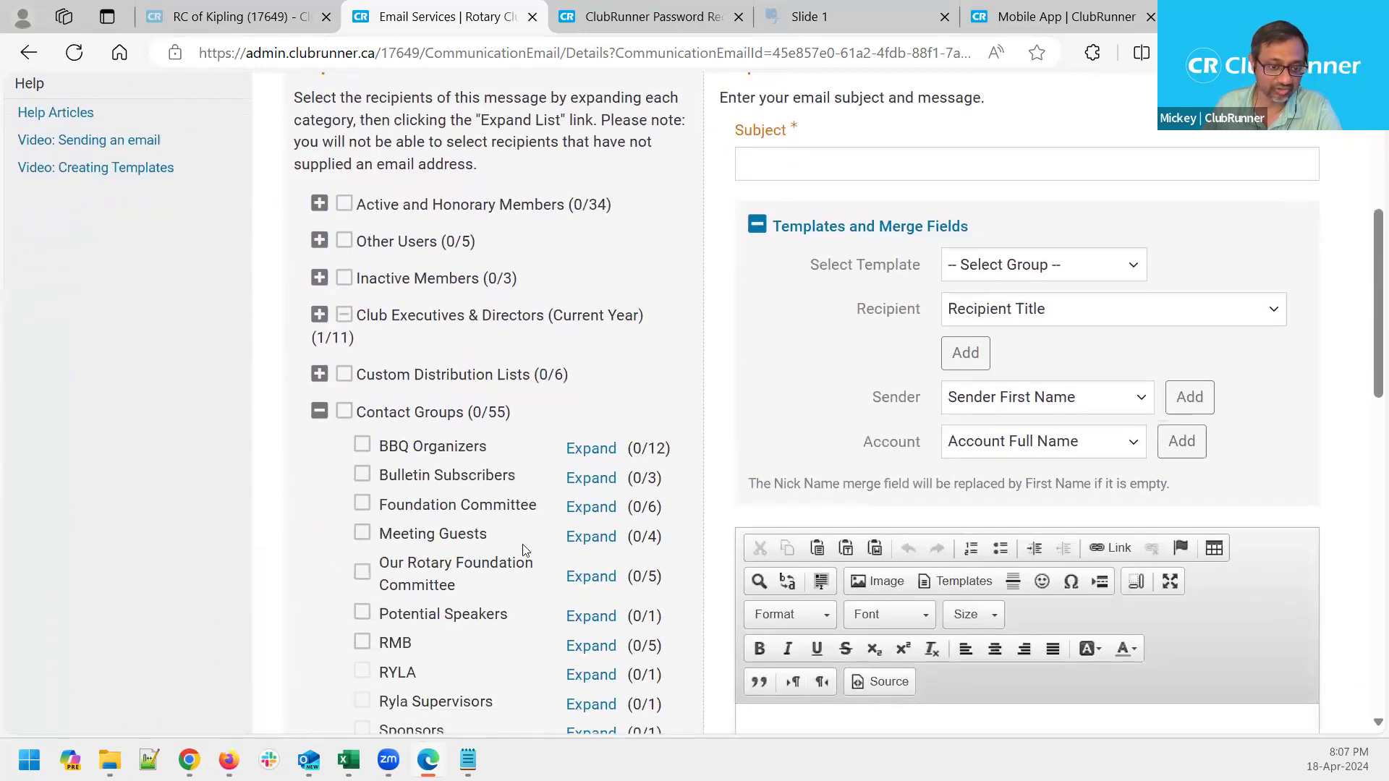
{"action": "scroll", "coordinate": [471, 493], "scroll_direction": "down", "scroll_amount": 2}
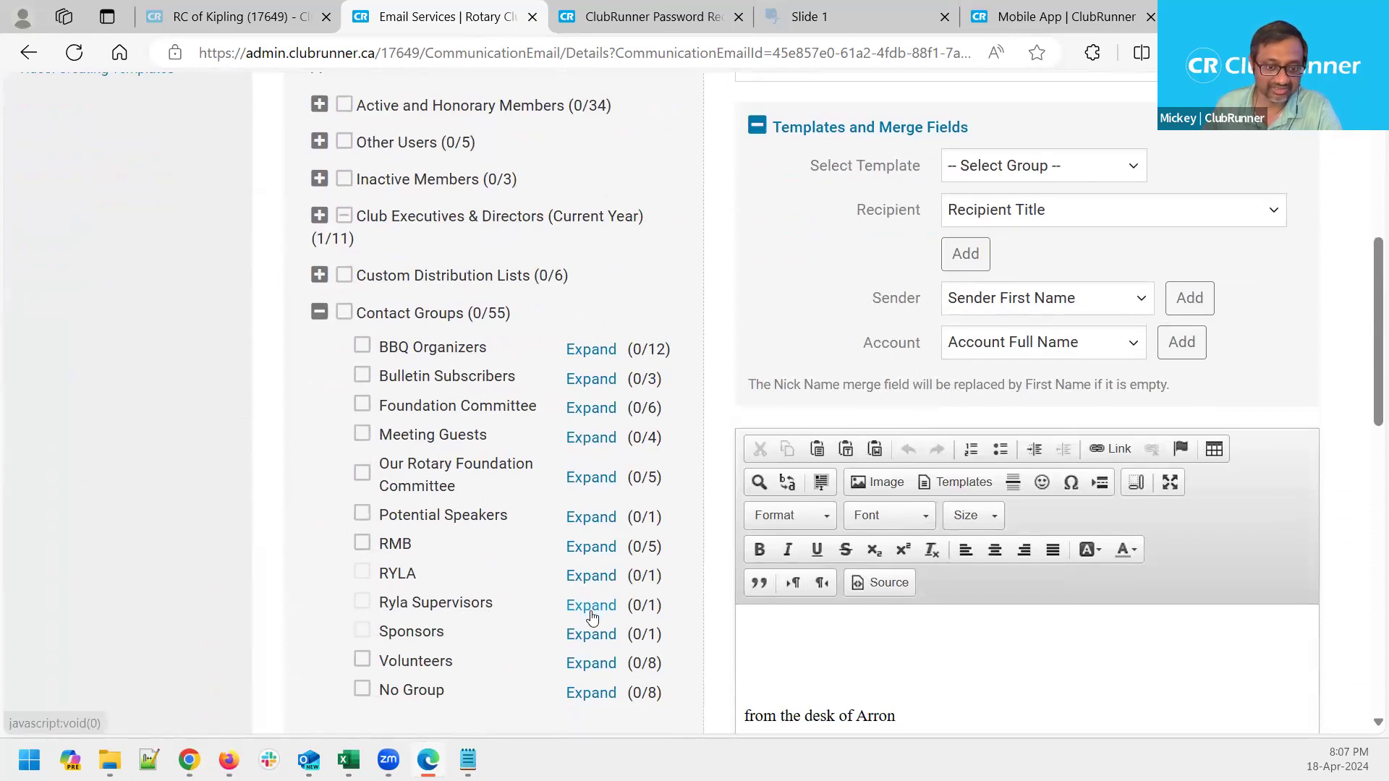
{"action": "left_click", "coordinate": [592, 607]}
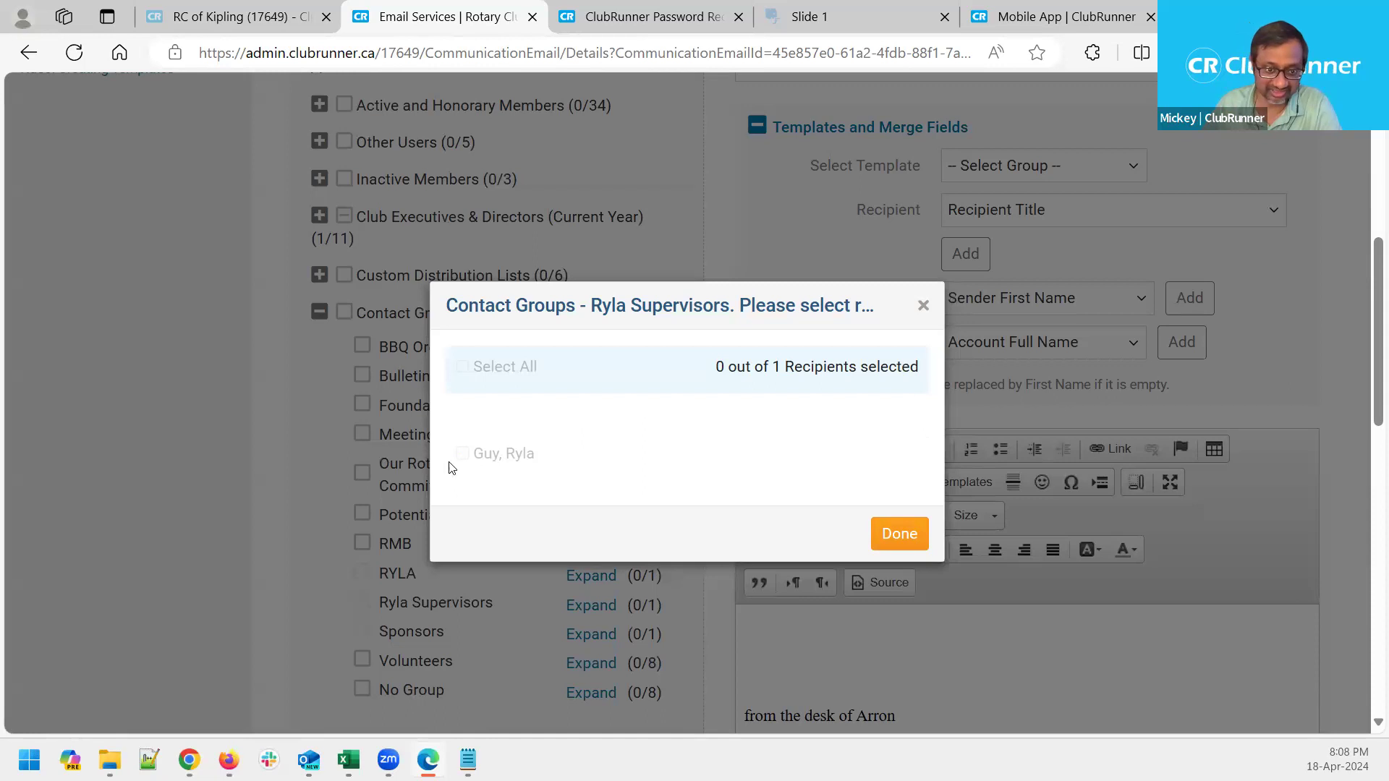
{"action": "left_click", "coordinate": [899, 534]}
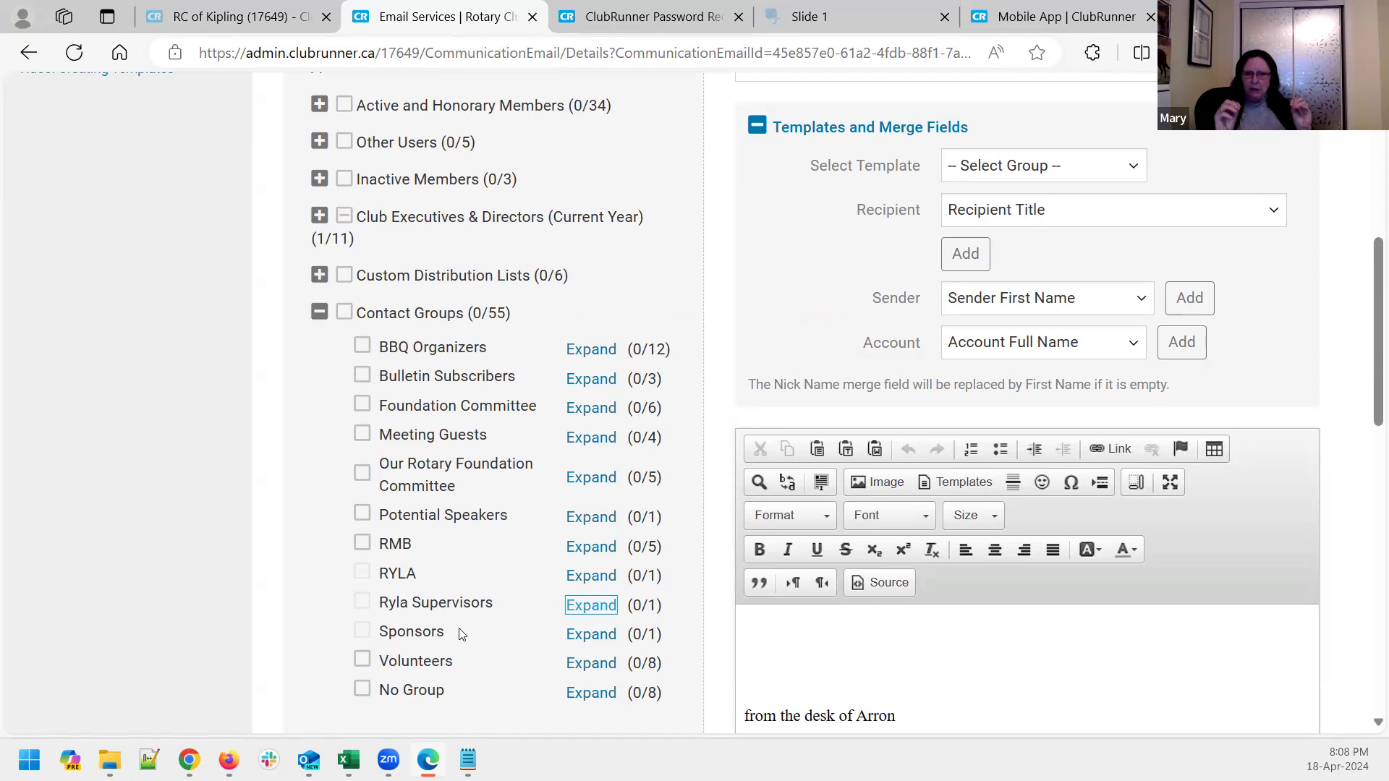
Expand Active and Honorary Members to list Active, Active - Corporate, Active - Satellite and Honorary
{"action": "scroll", "coordinate": [477, 532], "scroll_direction": "down", "scroll_amount": 1}
{"action": "scroll", "coordinate": [477, 532], "scroll_direction": "up", "scroll_amount": 1}
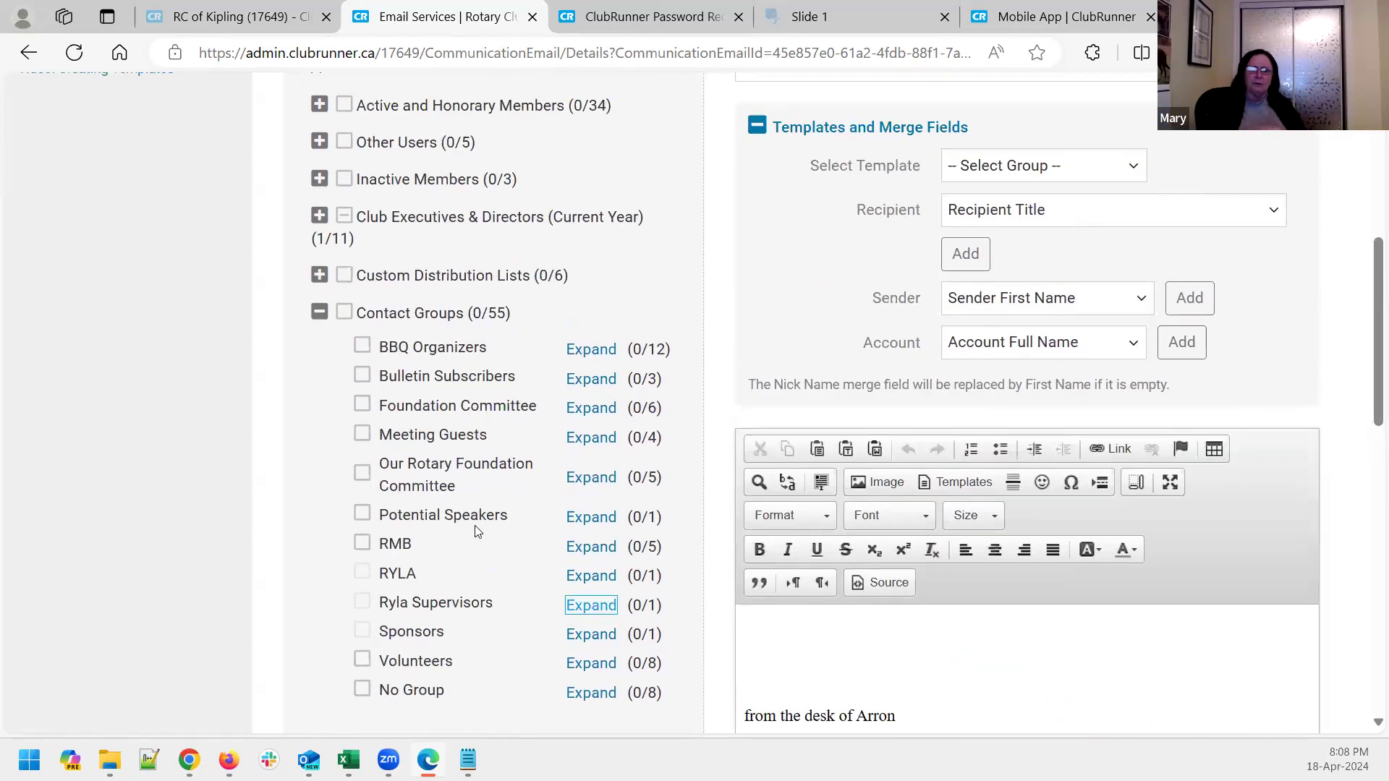
{"action": "left_click", "coordinate": [319, 105]}
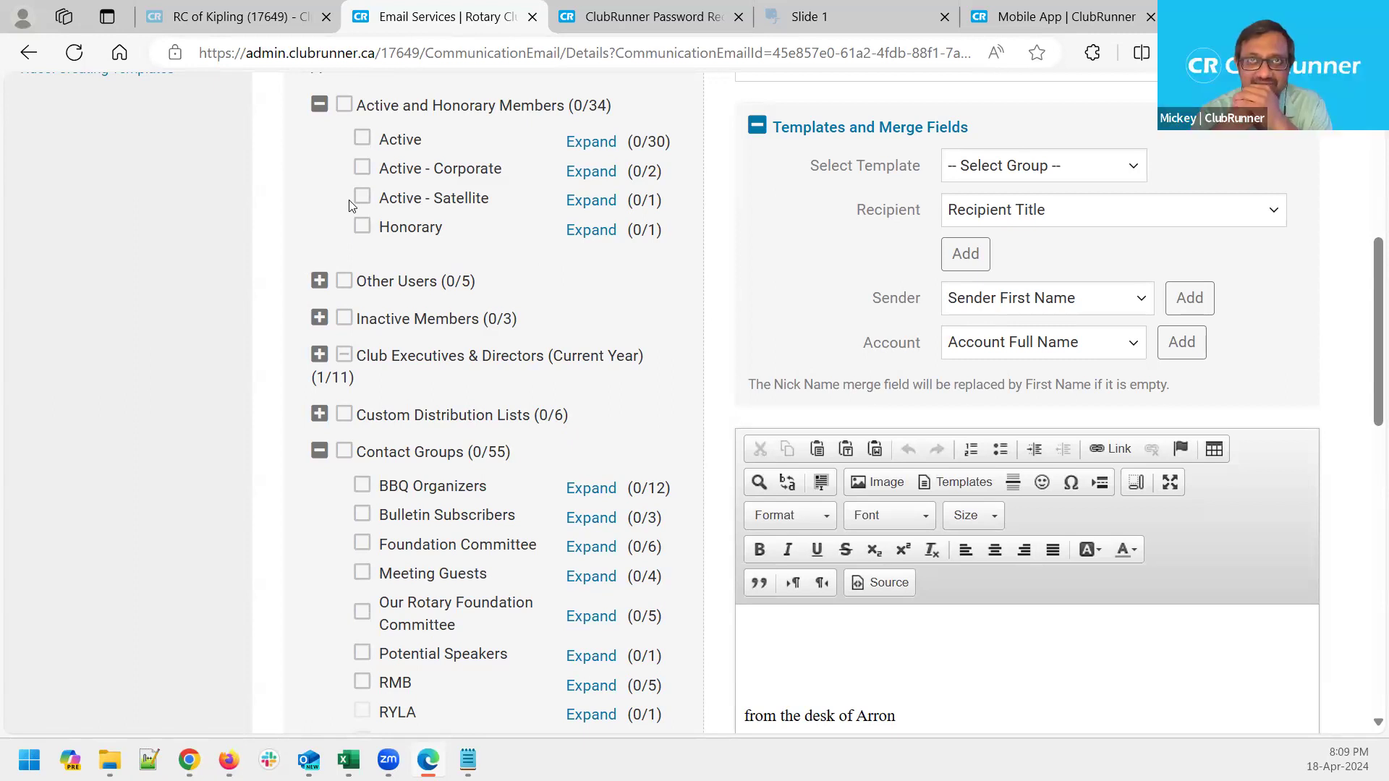
{"action": "left_click", "coordinate": [319, 452]}
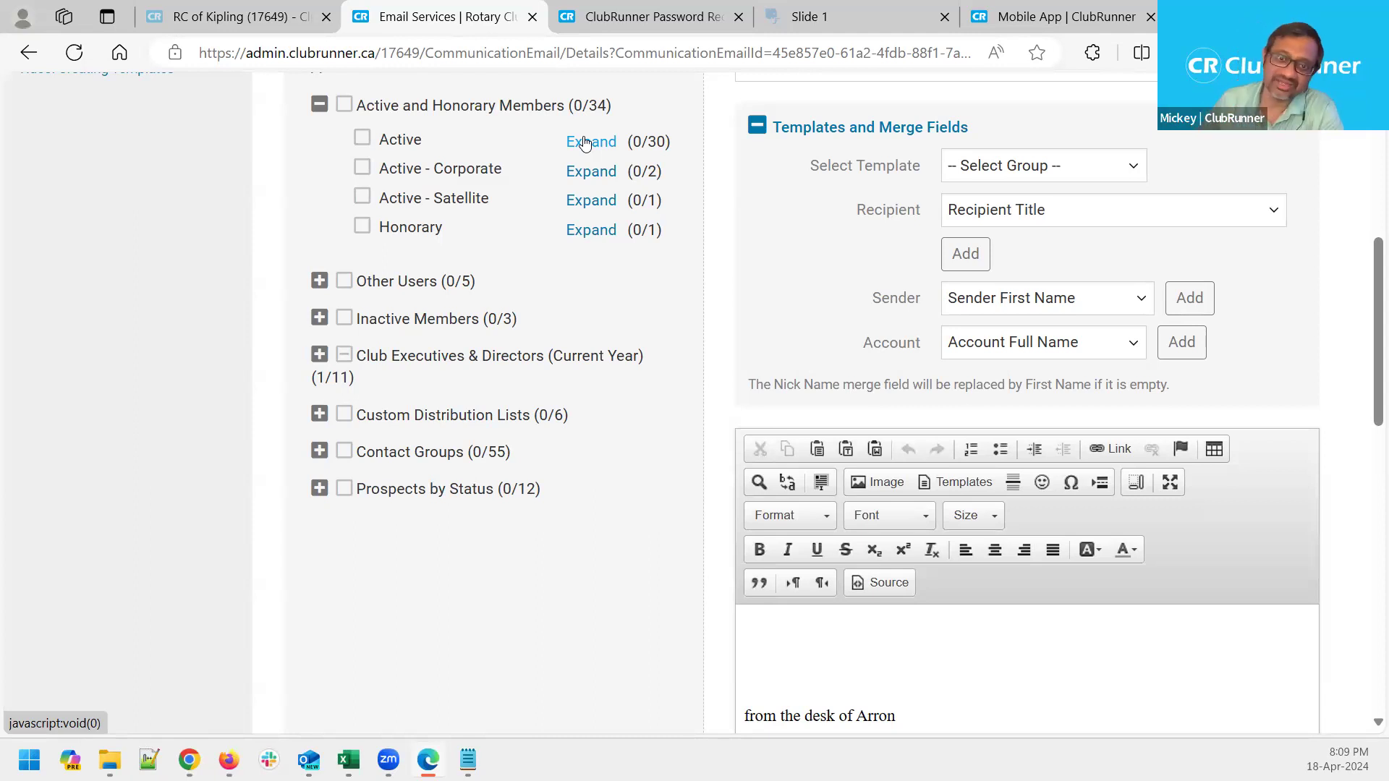
{"action": "left_click_drag", "start_coordinate": [628, 105], "coordinate": [362, 116]}
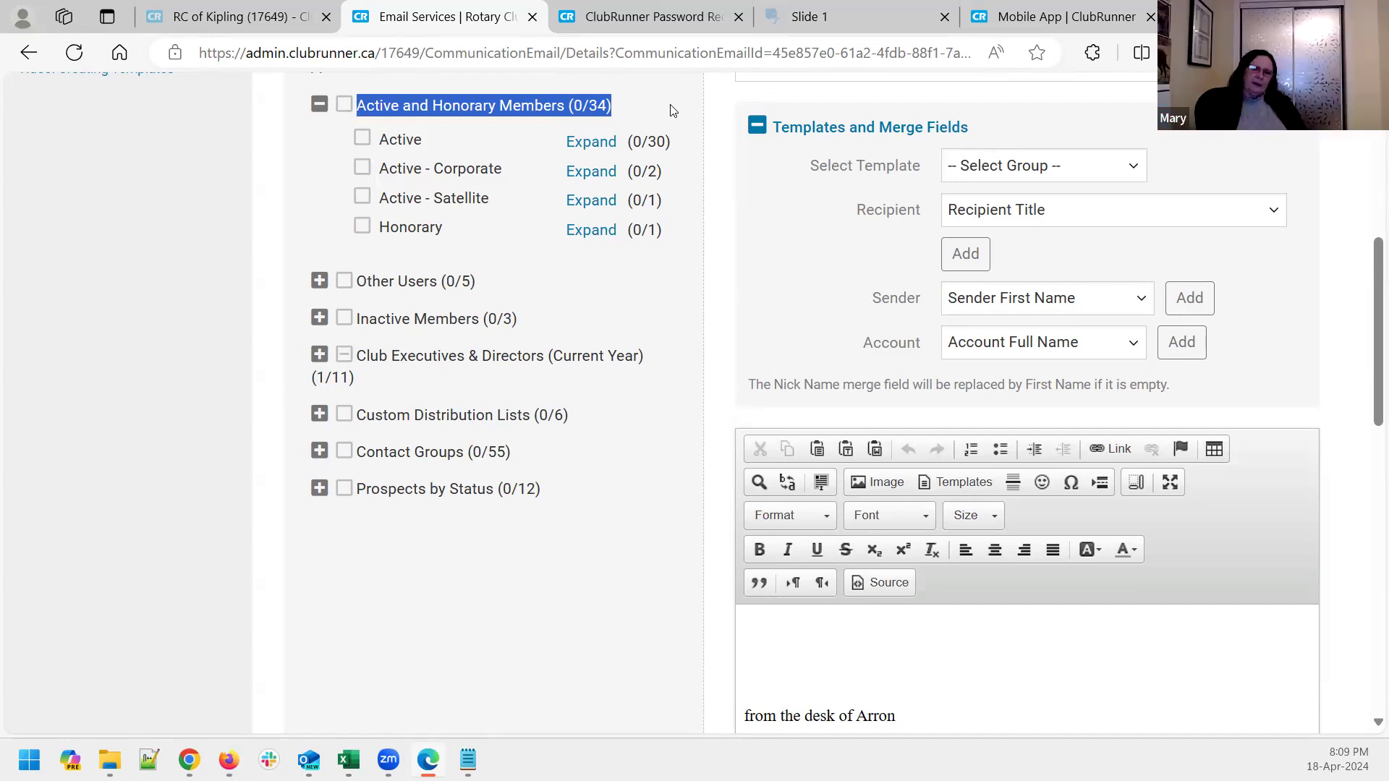
{"action": "left_click", "coordinate": [668, 109]}
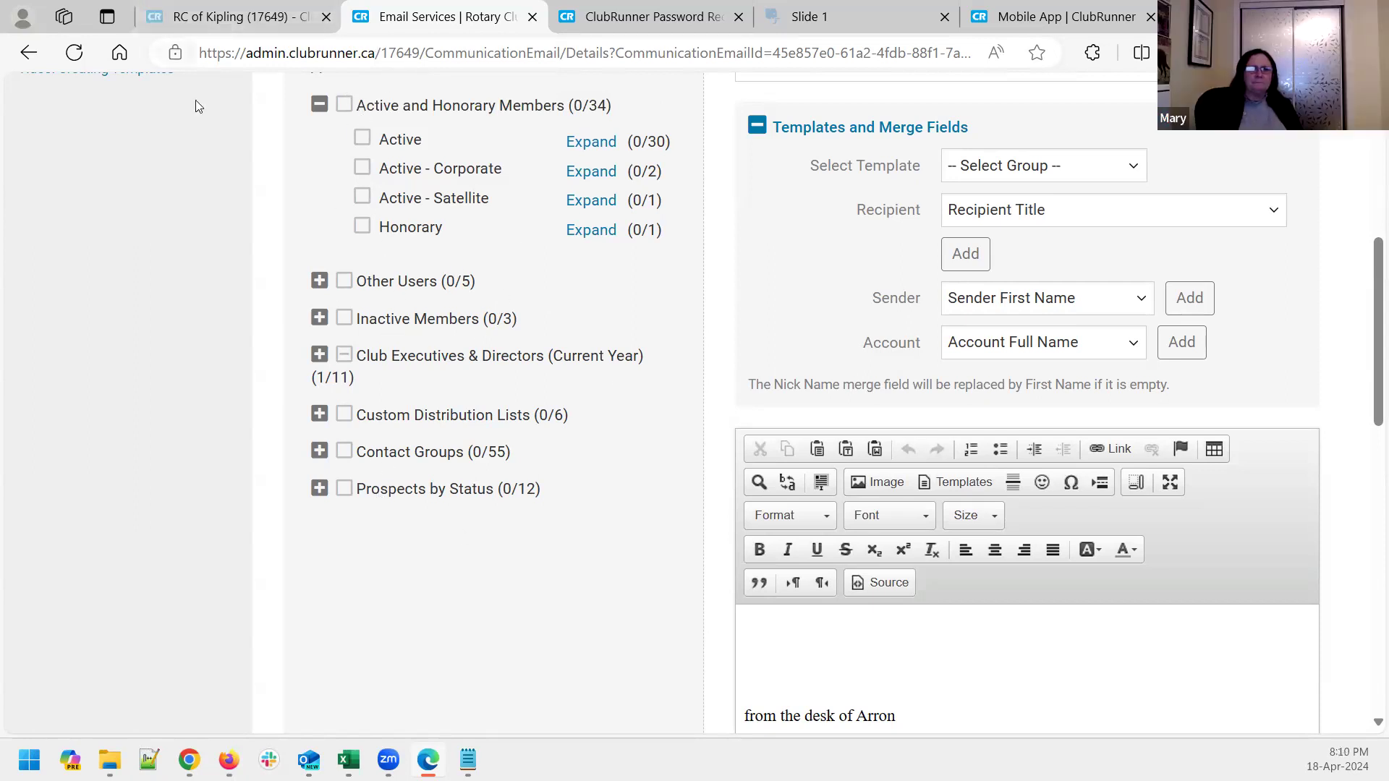
{"action": "left_click", "coordinate": [320, 452]}
{"action": "left_click", "coordinate": [321, 452]}
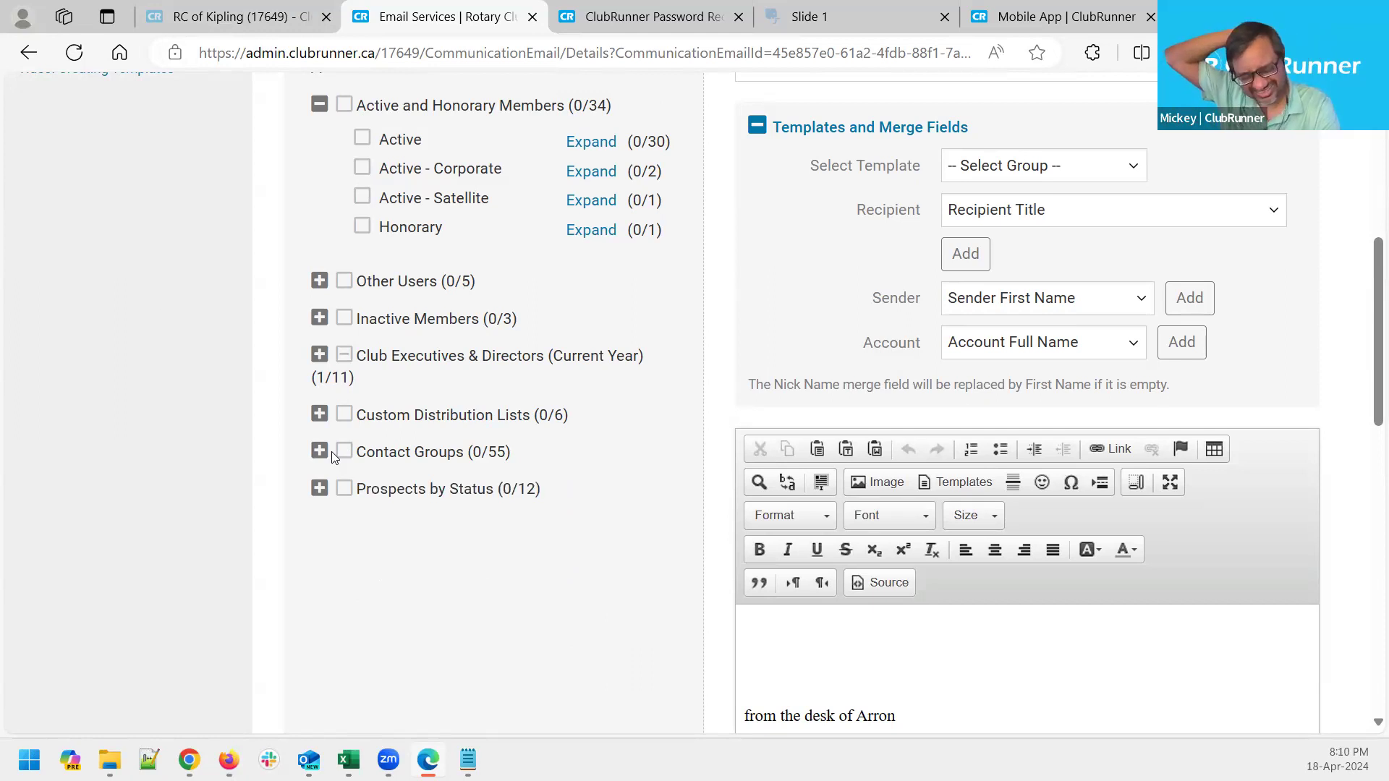
{"action": "left_click", "coordinate": [325, 455]}
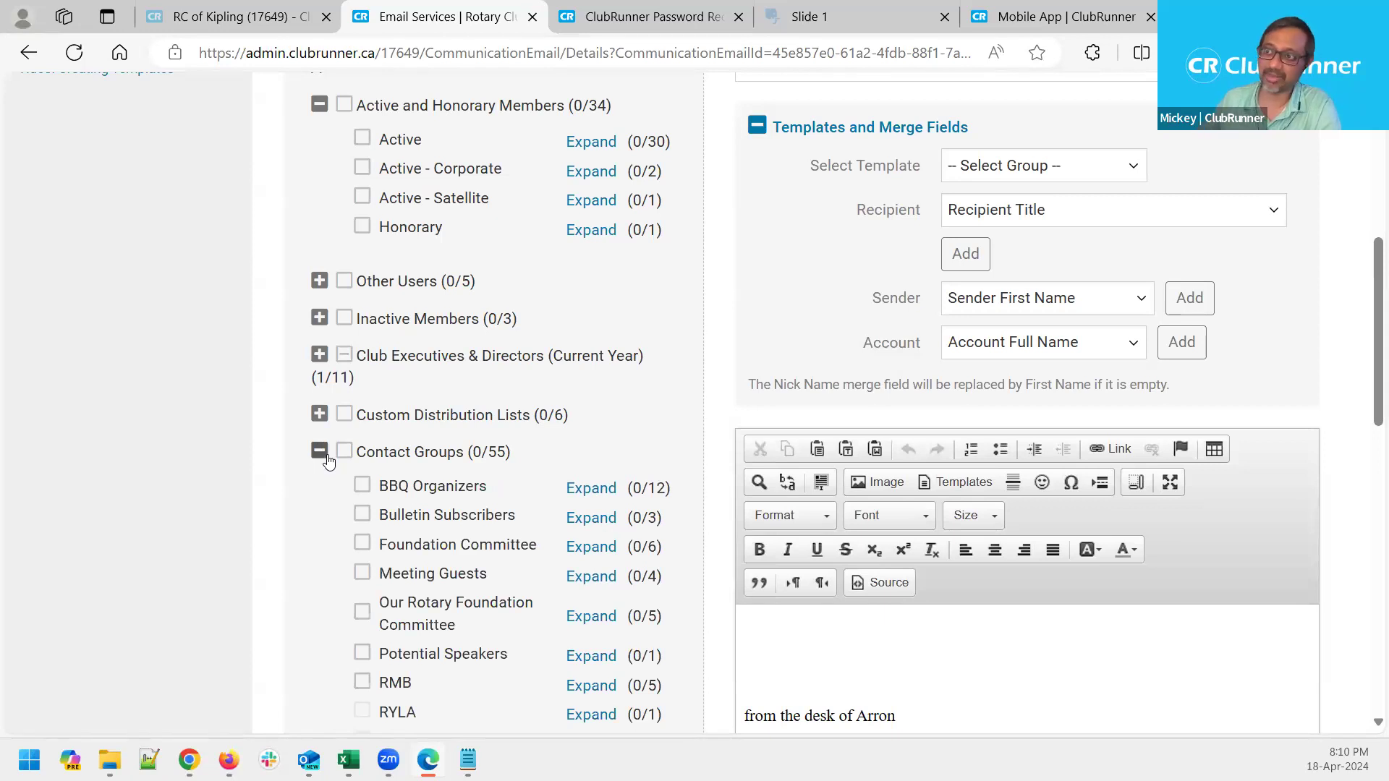
{"action": "scroll", "coordinate": [300, 617], "scroll_direction": "down", "scroll_amount": 3}
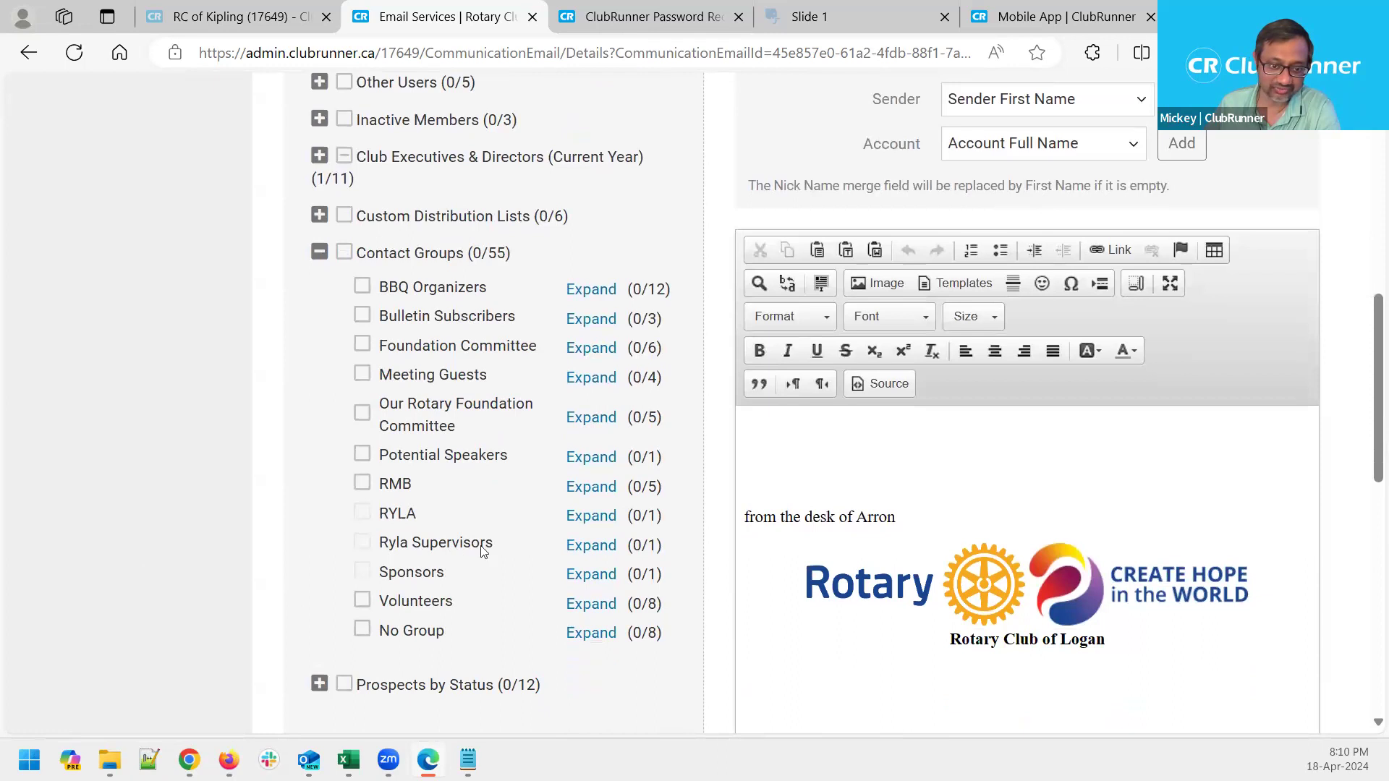
{"action": "left_click_drag", "start_coordinate": [497, 551], "coordinate": [411, 546]}
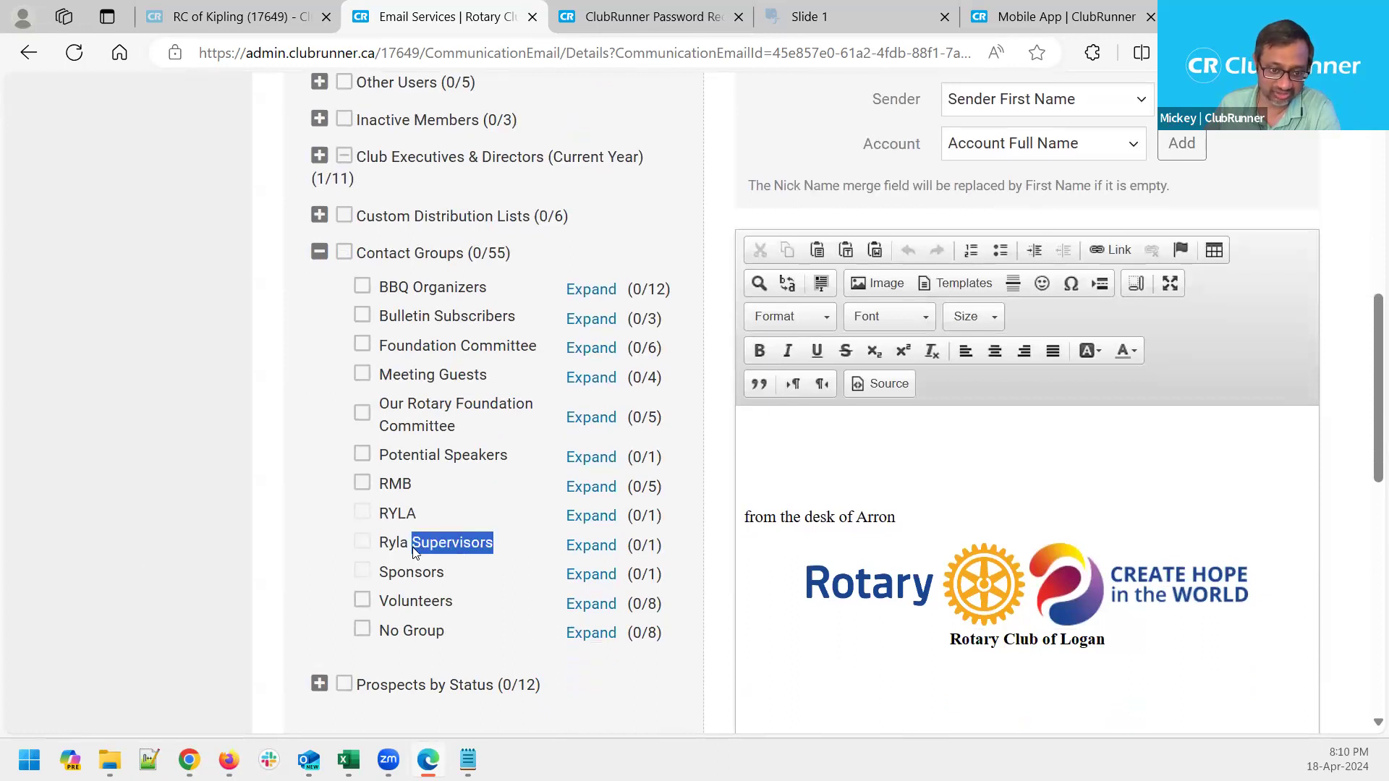
{"action": "left_click", "coordinate": [287, 562]}
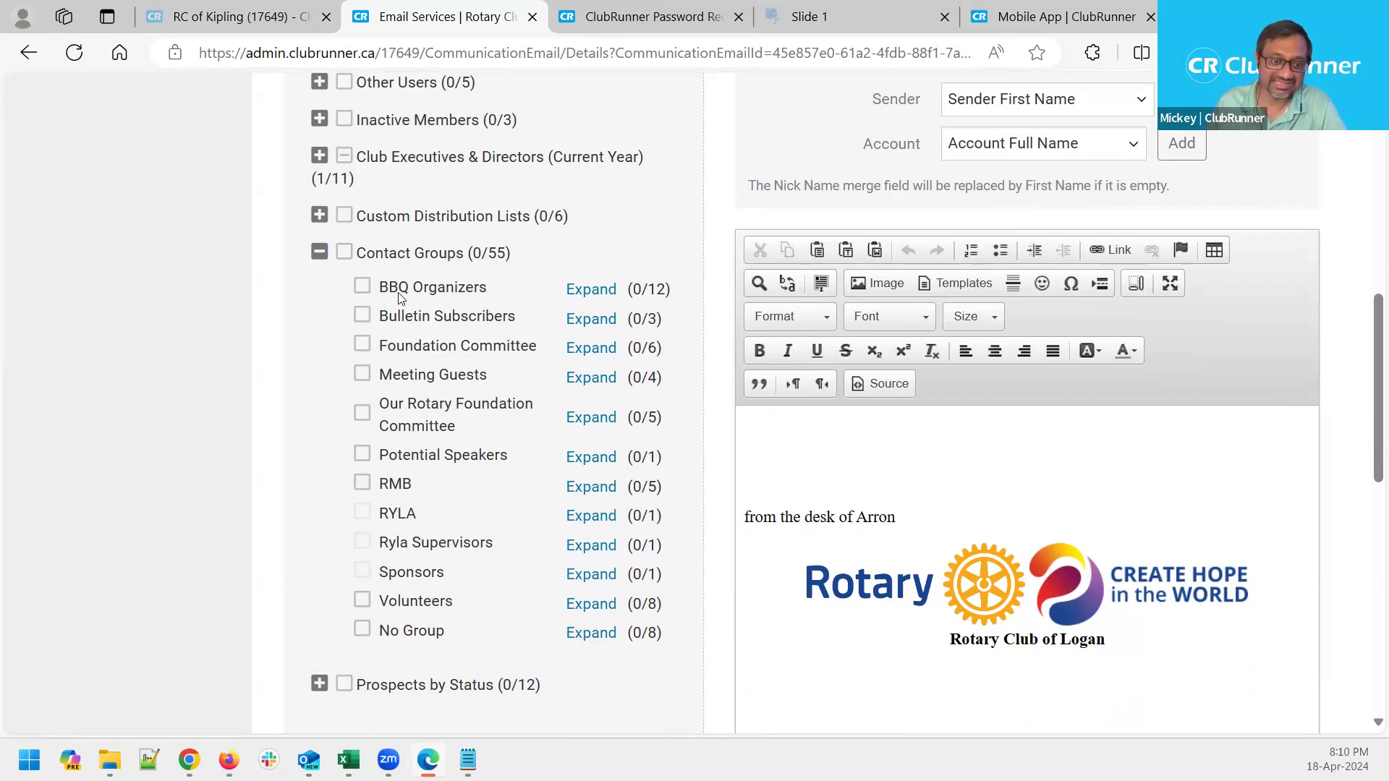
{"action": "scroll", "coordinate": [423, 589], "scroll_direction": "up", "scroll_amount": 4}
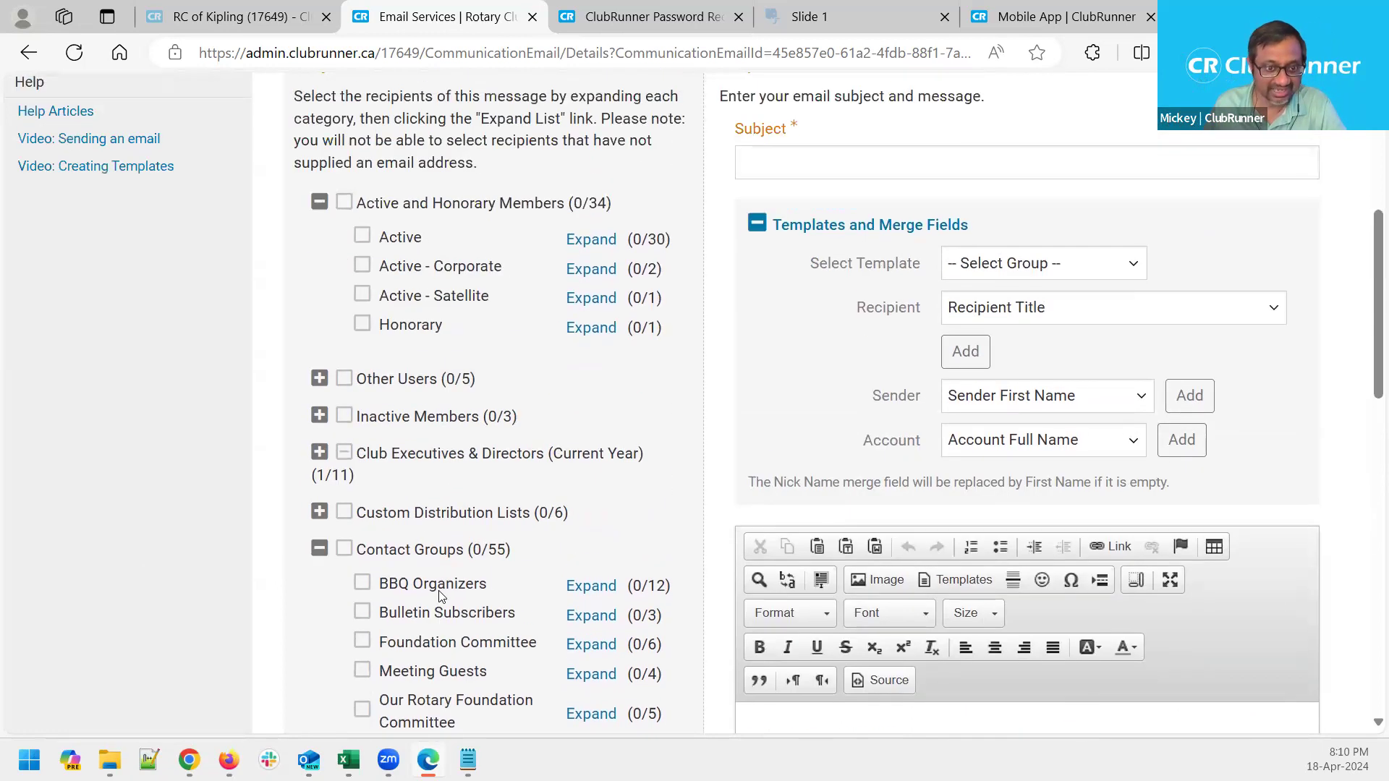
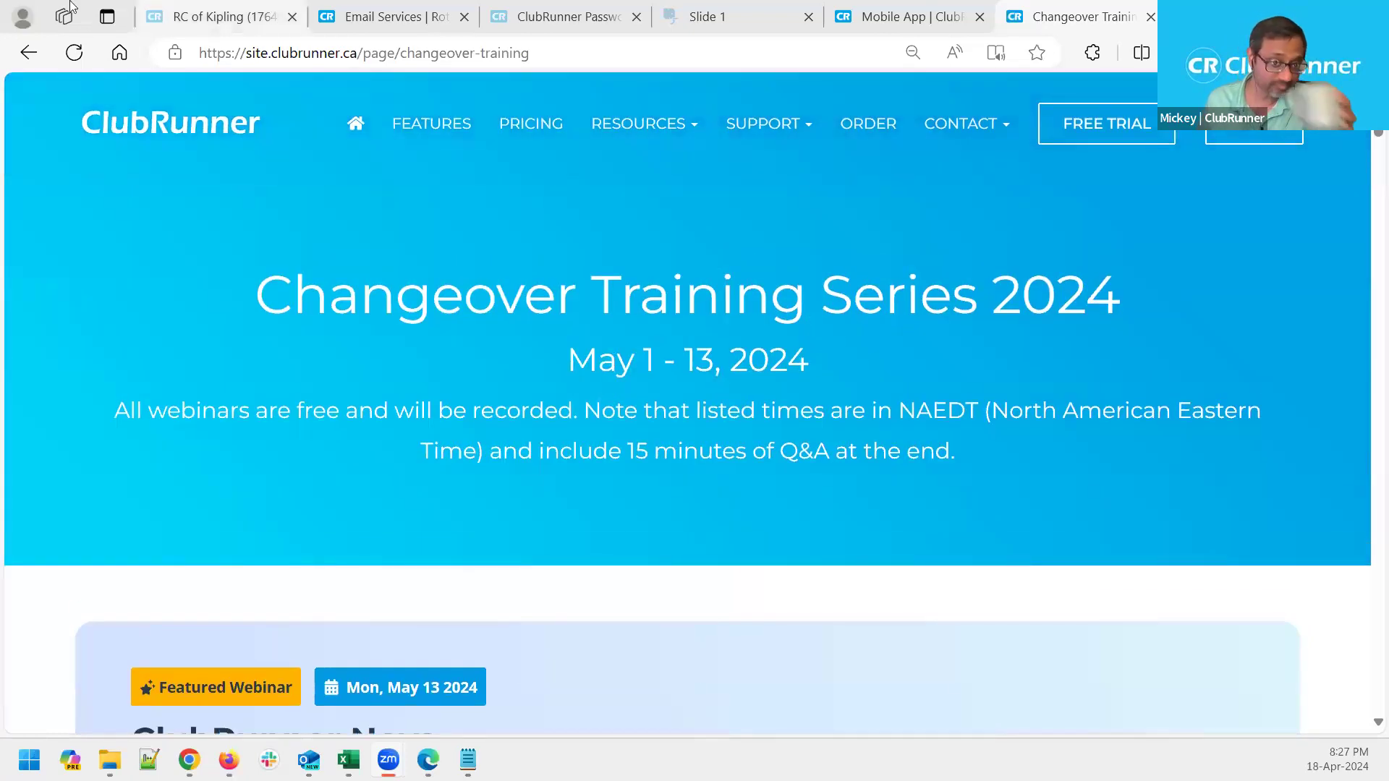
Open Volunteers > View Signup Lists to show all four lists, including Webinar BBQ Prep and Party Prep Signup
{"action": "left_click", "coordinate": [389, 7]}
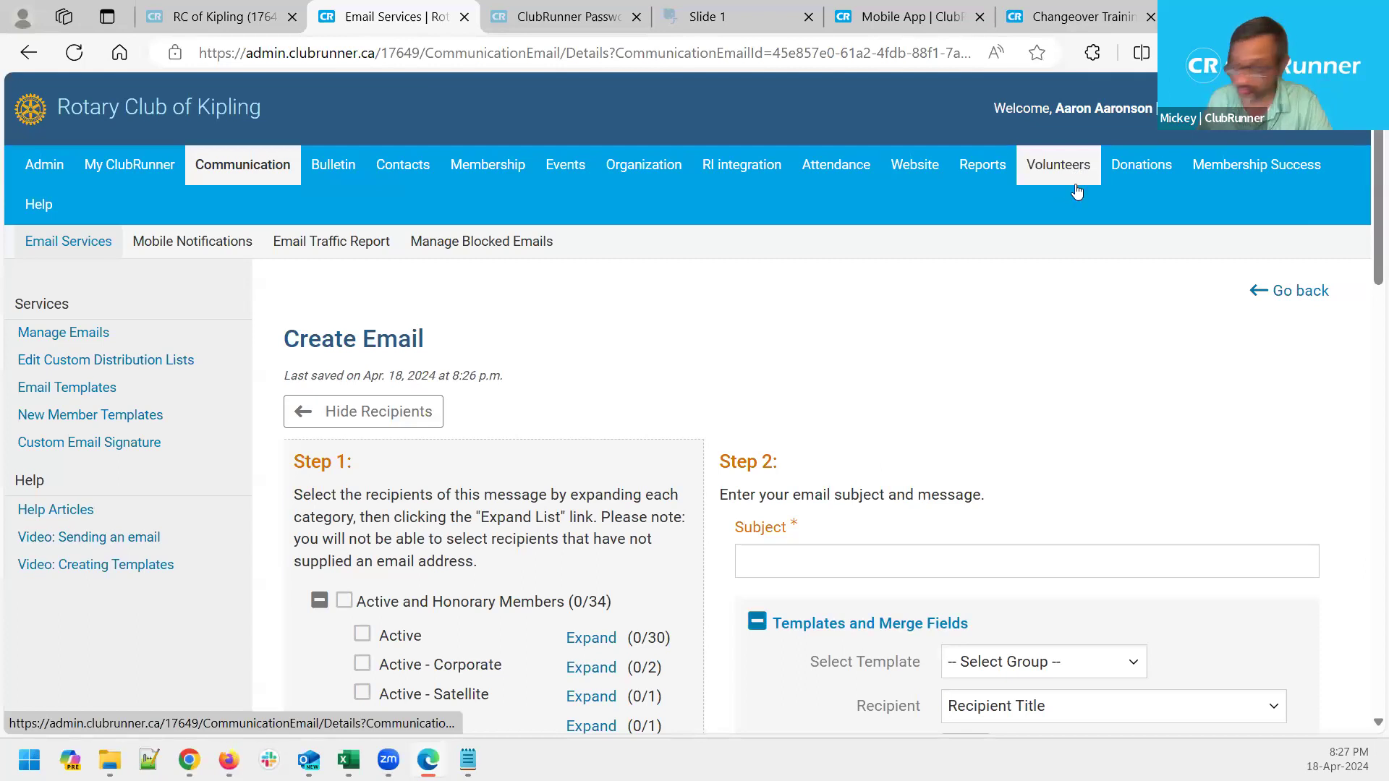
{"action": "mouse_move", "coordinate": [1048, 180]}
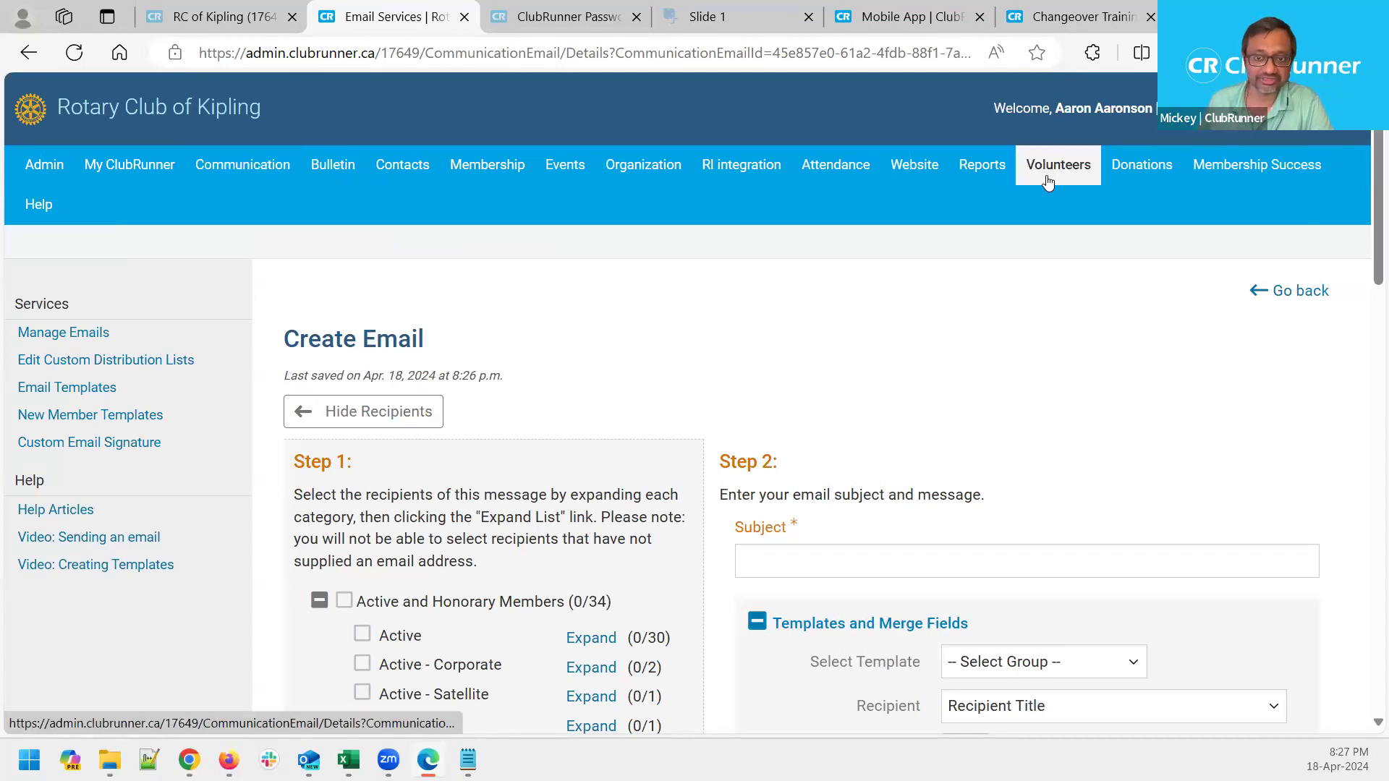
{"action": "left_click", "coordinate": [195, 254]}
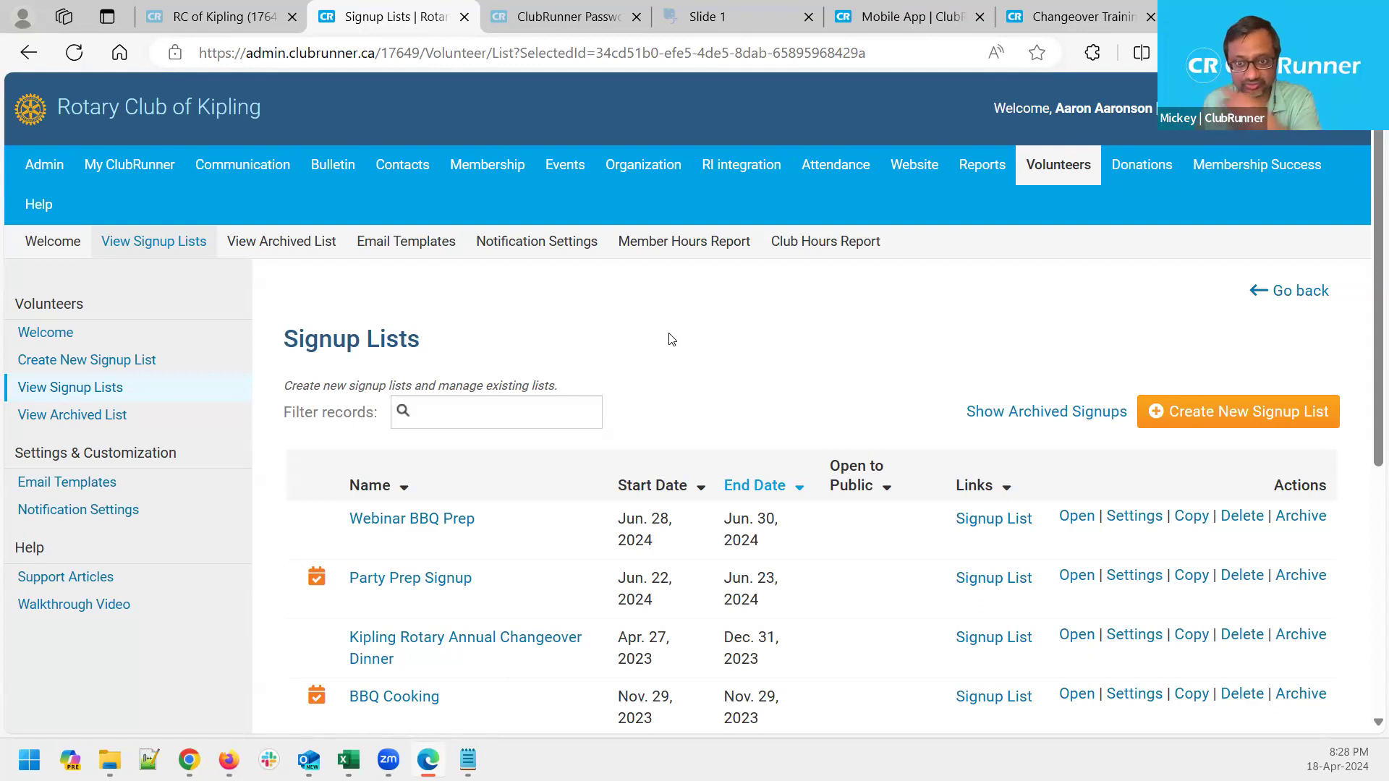
{"action": "scroll", "coordinate": [669, 339], "scroll_direction": "down", "scroll_amount": 3}
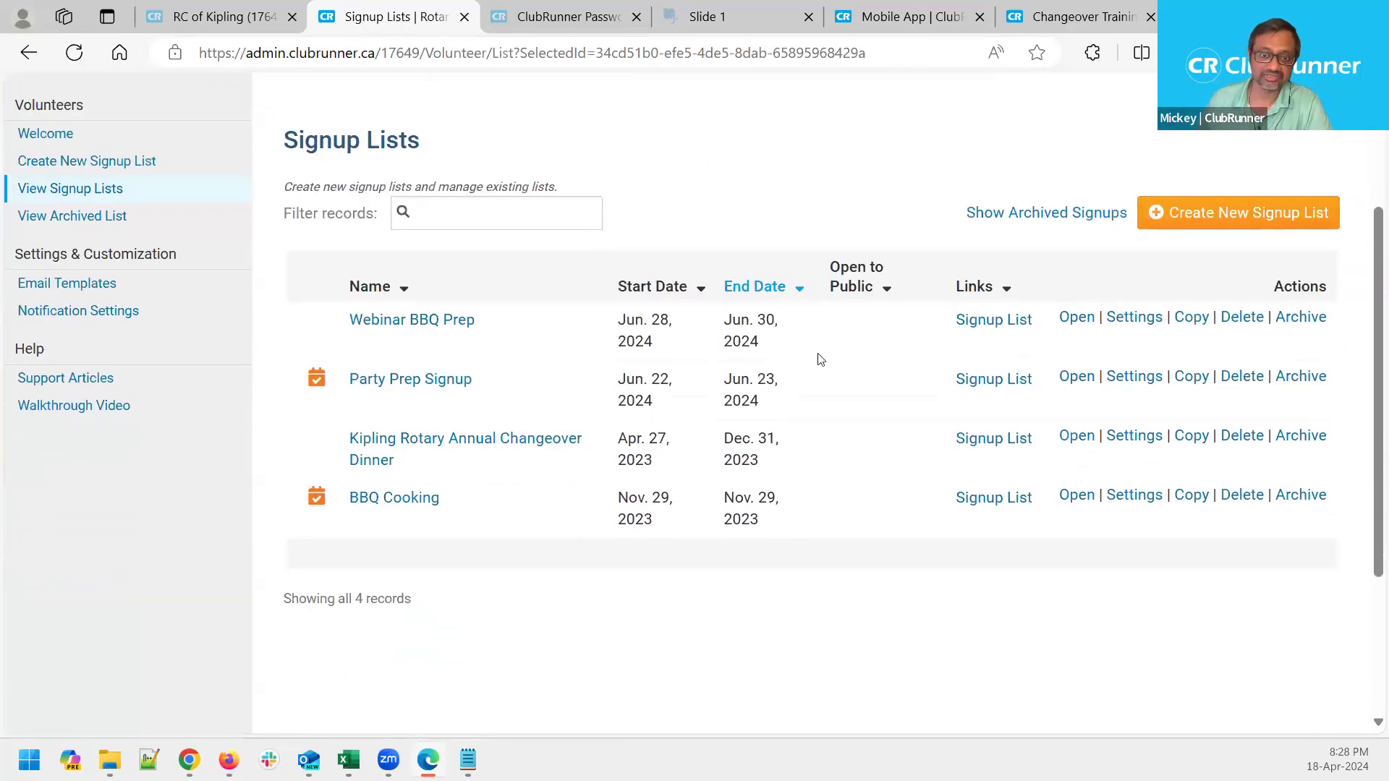
{"action": "scroll", "coordinate": [810, 382], "scroll_direction": "up", "scroll_amount": 3}
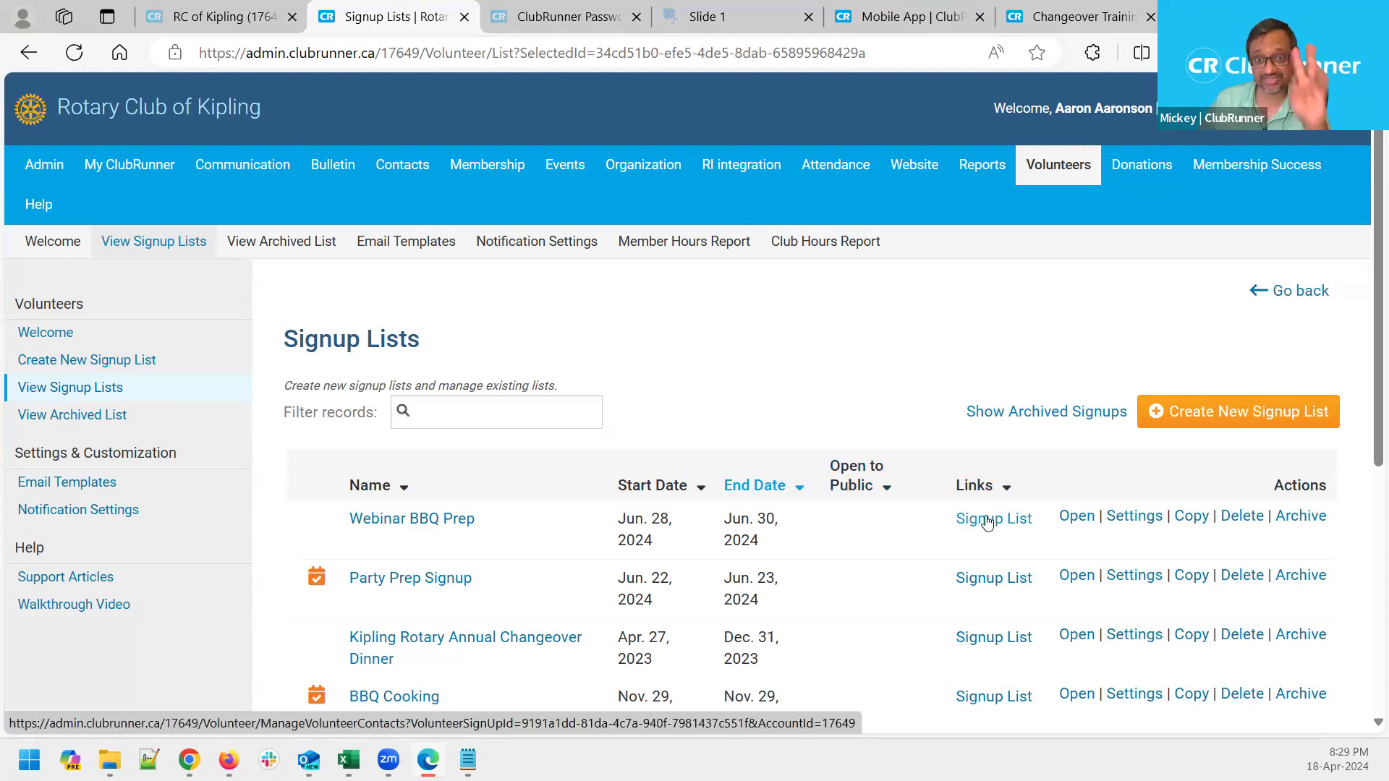
{"action": "left_click", "coordinate": [987, 521]}
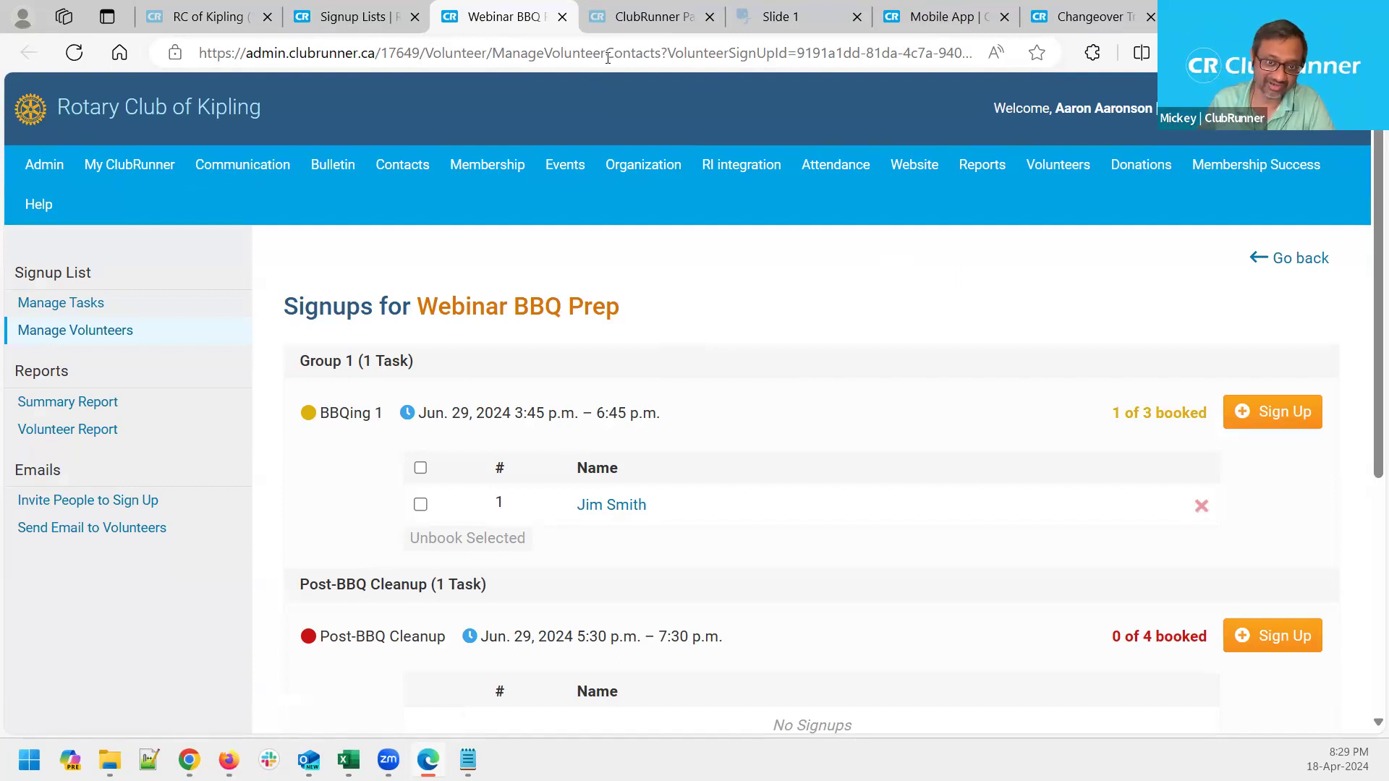
{"action": "left_click", "coordinate": [562, 16]}
{"action": "scroll", "coordinate": [986, 633], "scroll_direction": "down", "scroll_amount": 1}
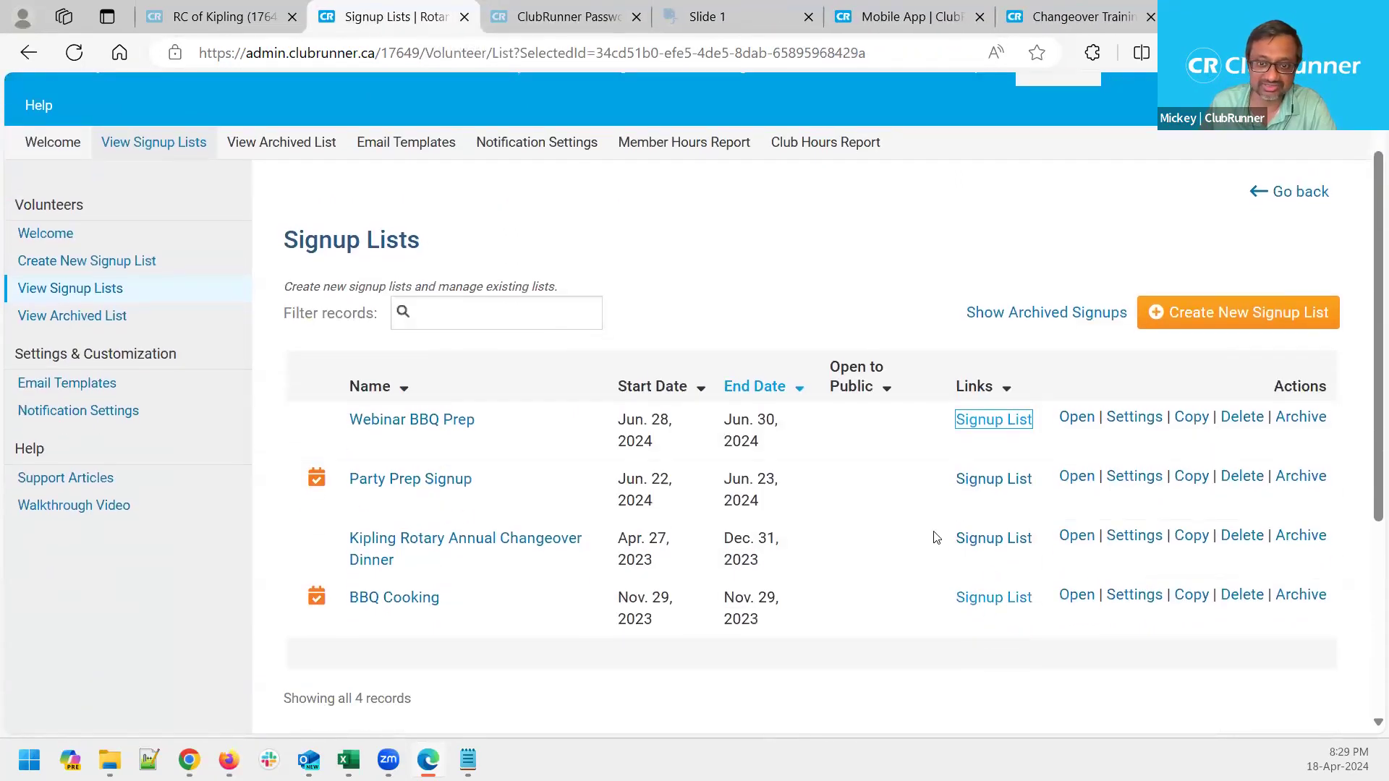
{"action": "left_click", "coordinate": [1122, 421]}
{"action": "scroll", "coordinate": [694, 371], "scroll_direction": "down", "scroll_amount": 2}
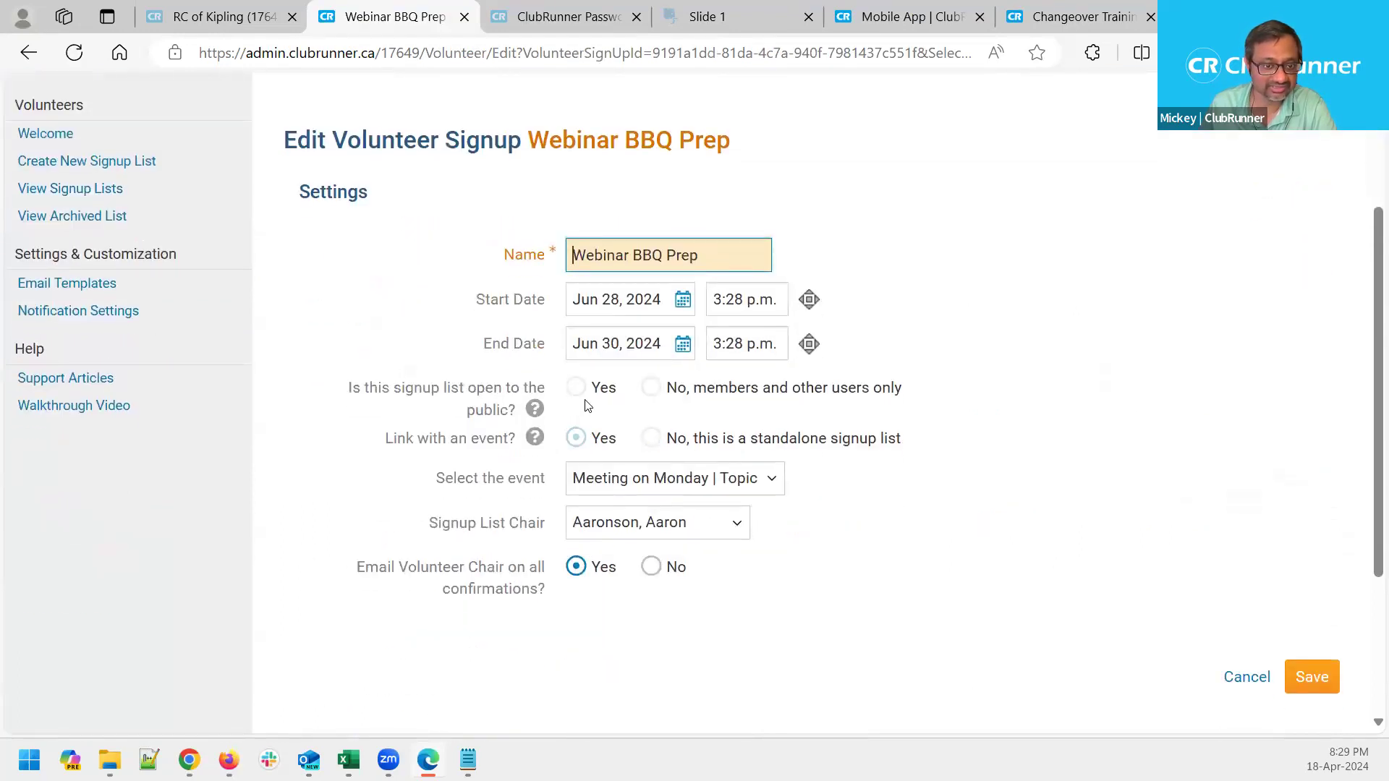
{"action": "left_click", "coordinate": [592, 388]}
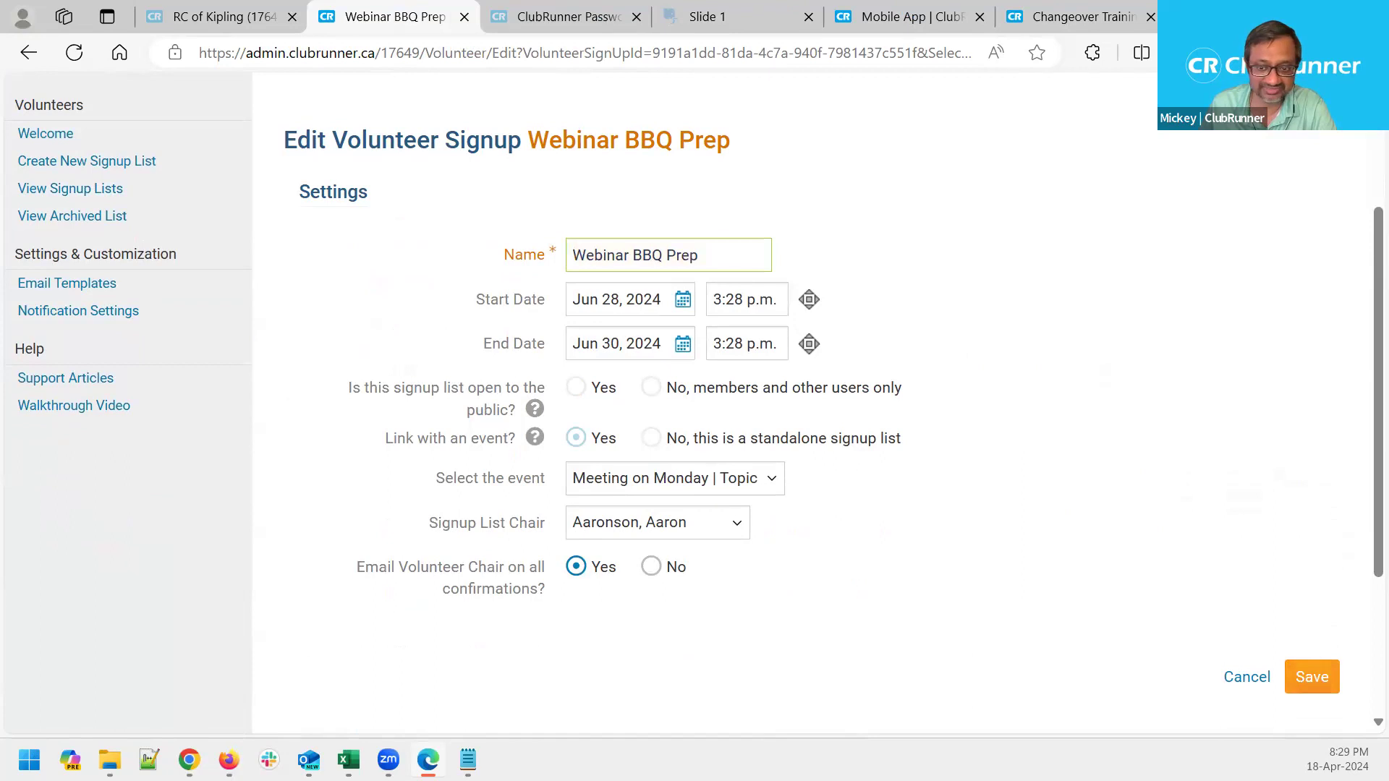
{"action": "left_click", "coordinate": [1232, 675]}
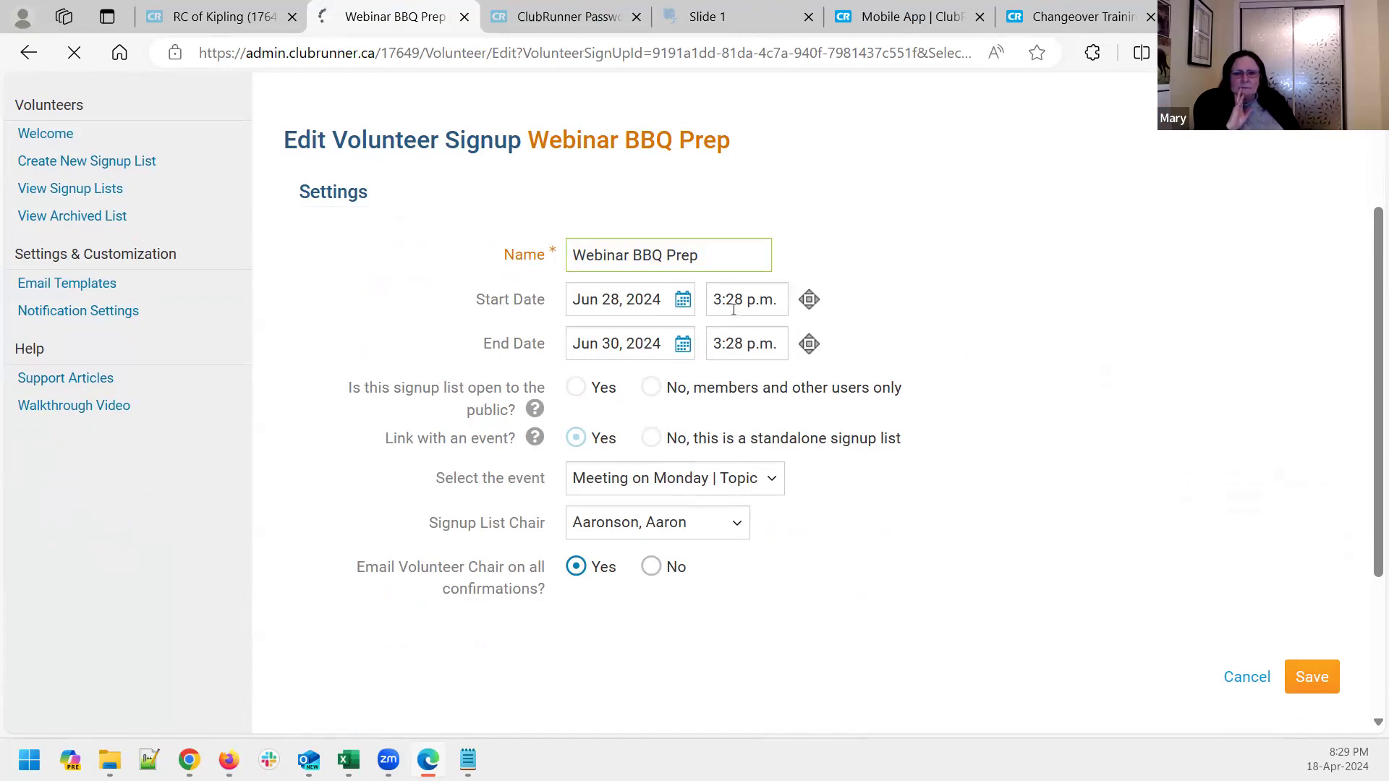
{"action": "left_click", "coordinate": [137, 245]}
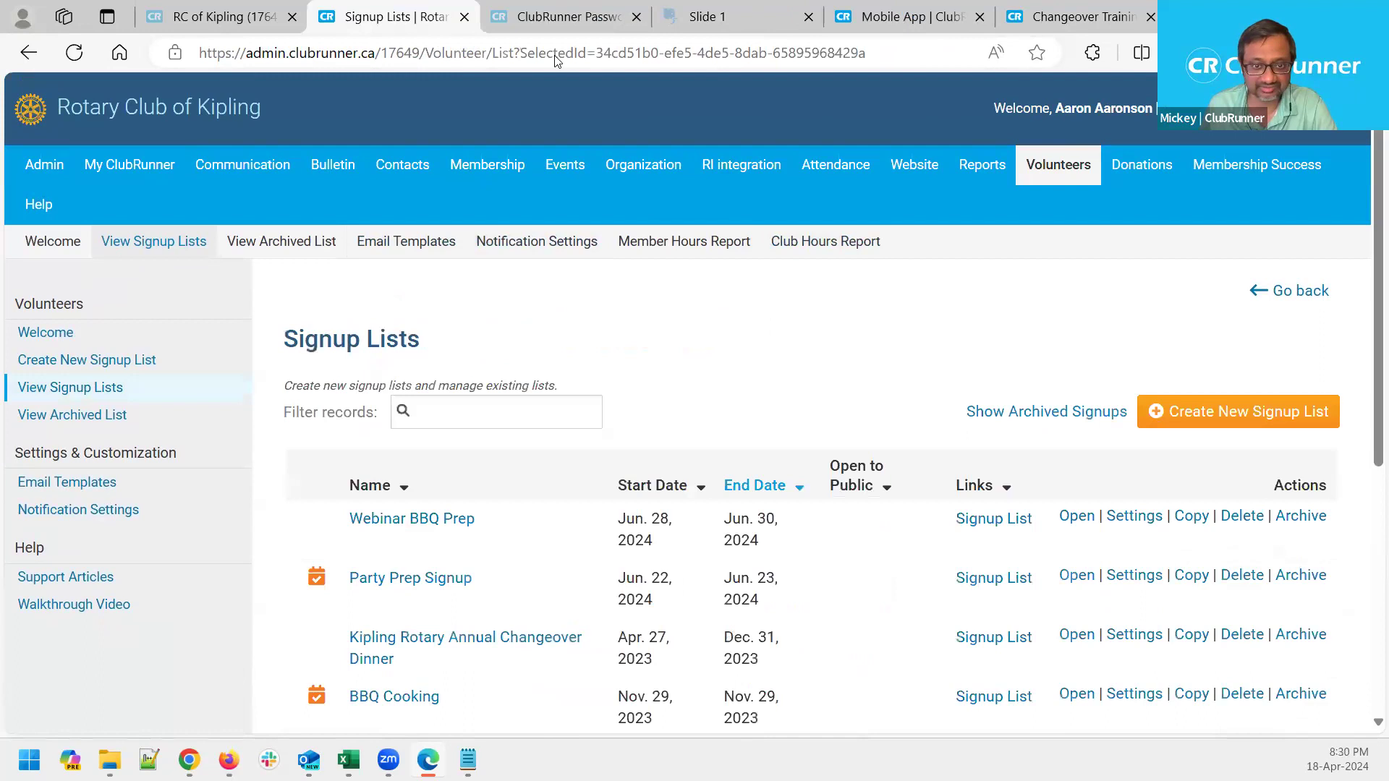
Copy the Signup List link address from the Webinar BBQ Prep row's context menu
{"action": "scroll", "coordinate": [796, 432], "scroll_direction": "down", "scroll_amount": 1}
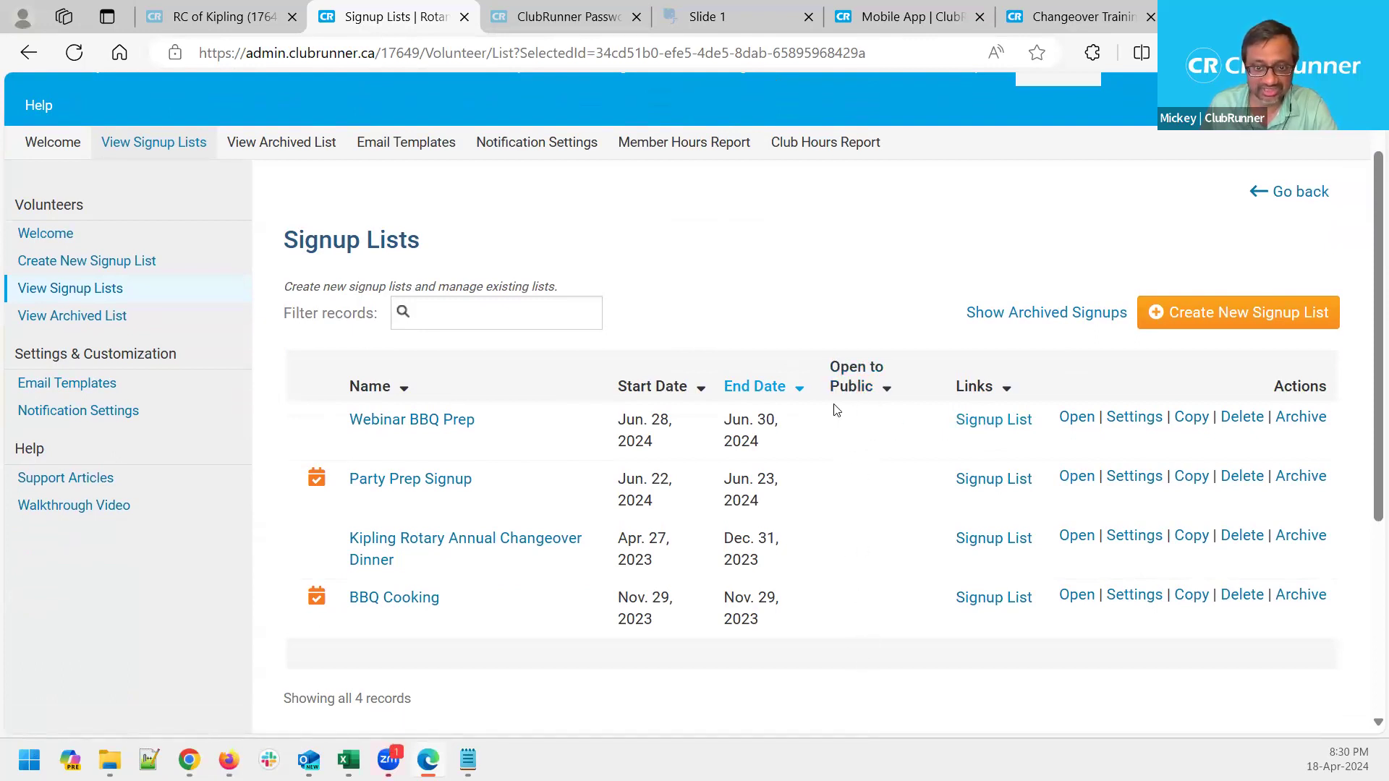
{"action": "right_click", "coordinate": [992, 428]}
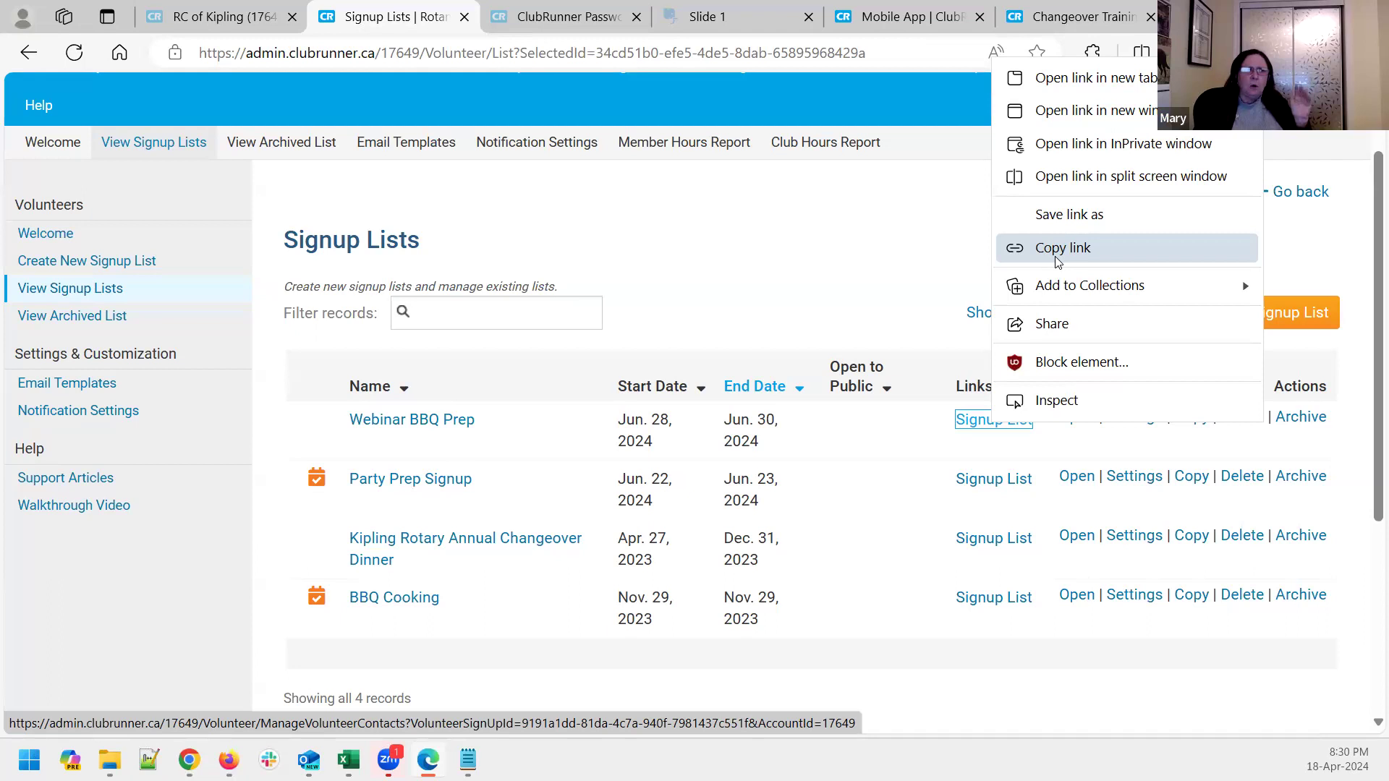
{"action": "left_click", "coordinate": [803, 275]}
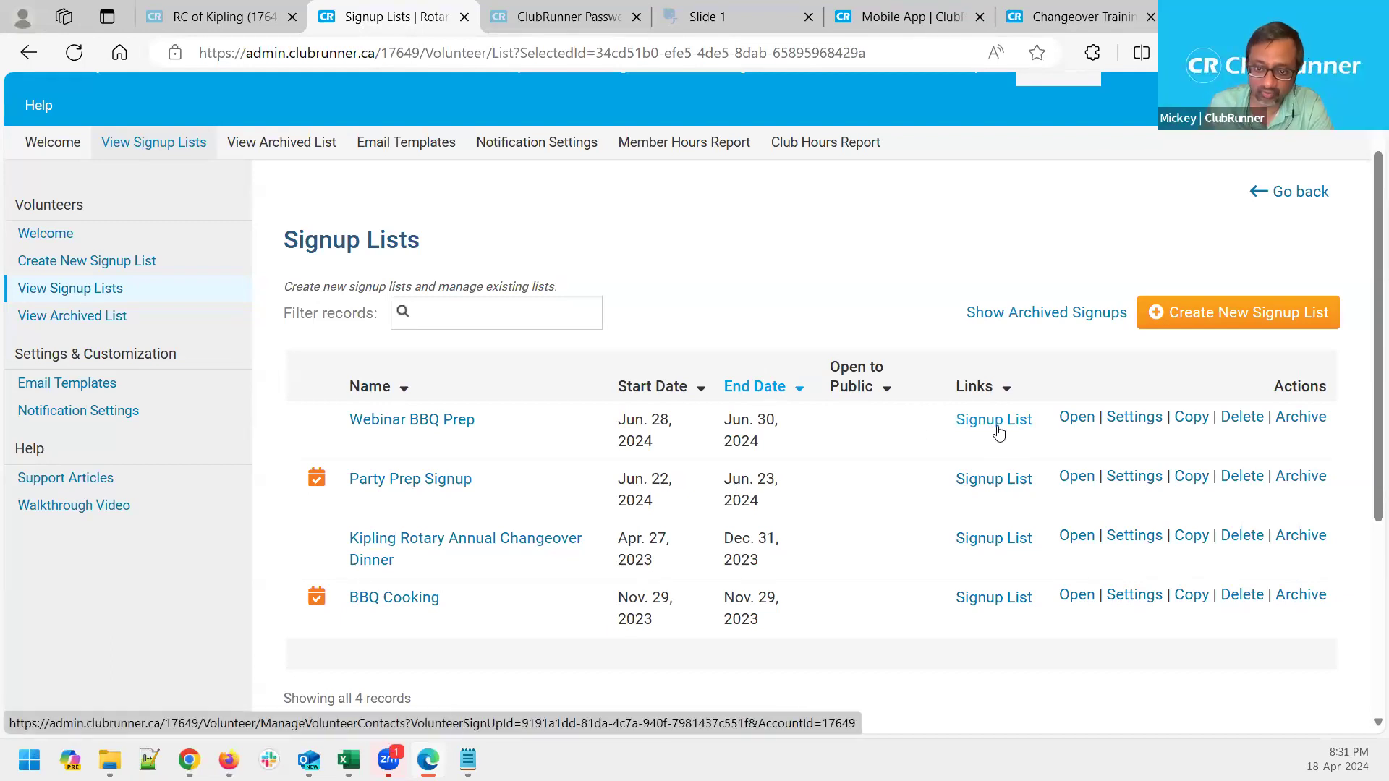
{"action": "right_click", "coordinate": [998, 432]}
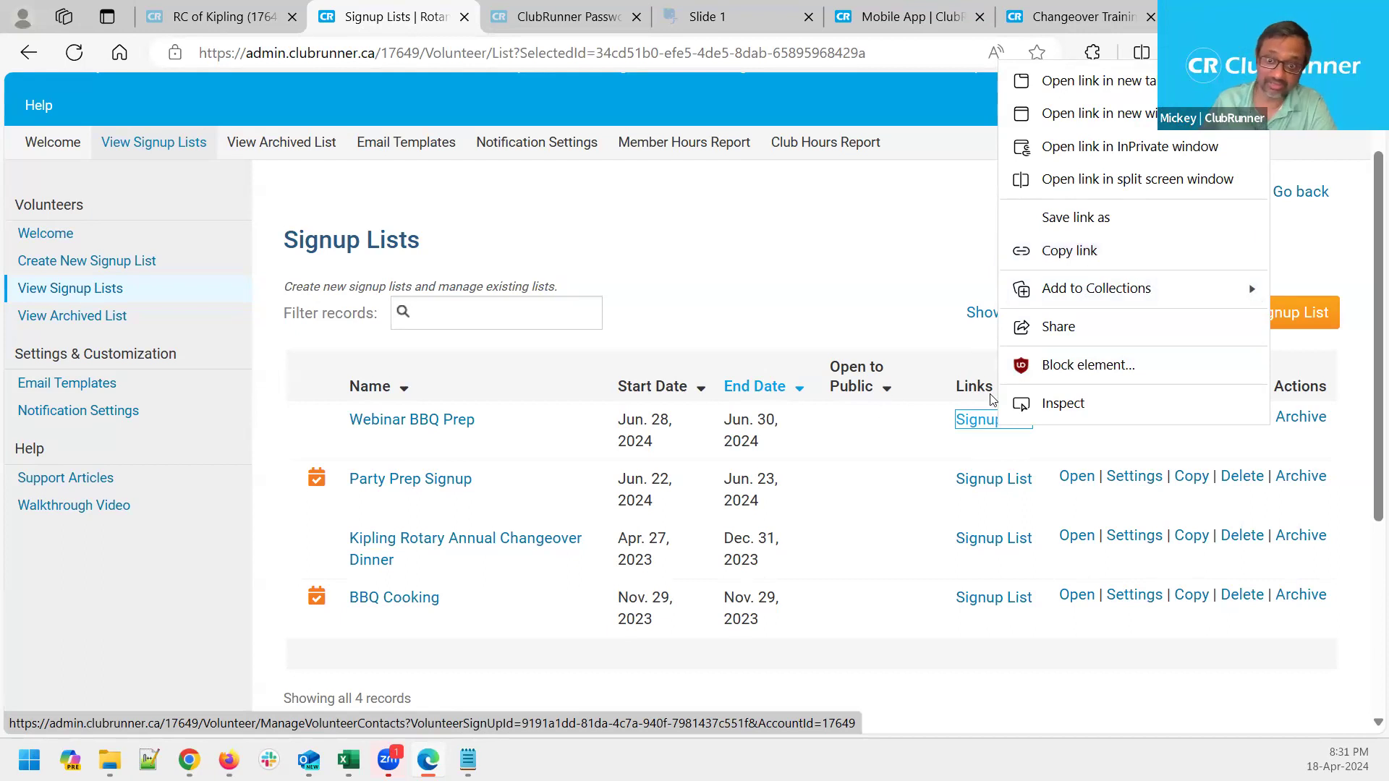
{"action": "left_click", "coordinate": [869, 440]}
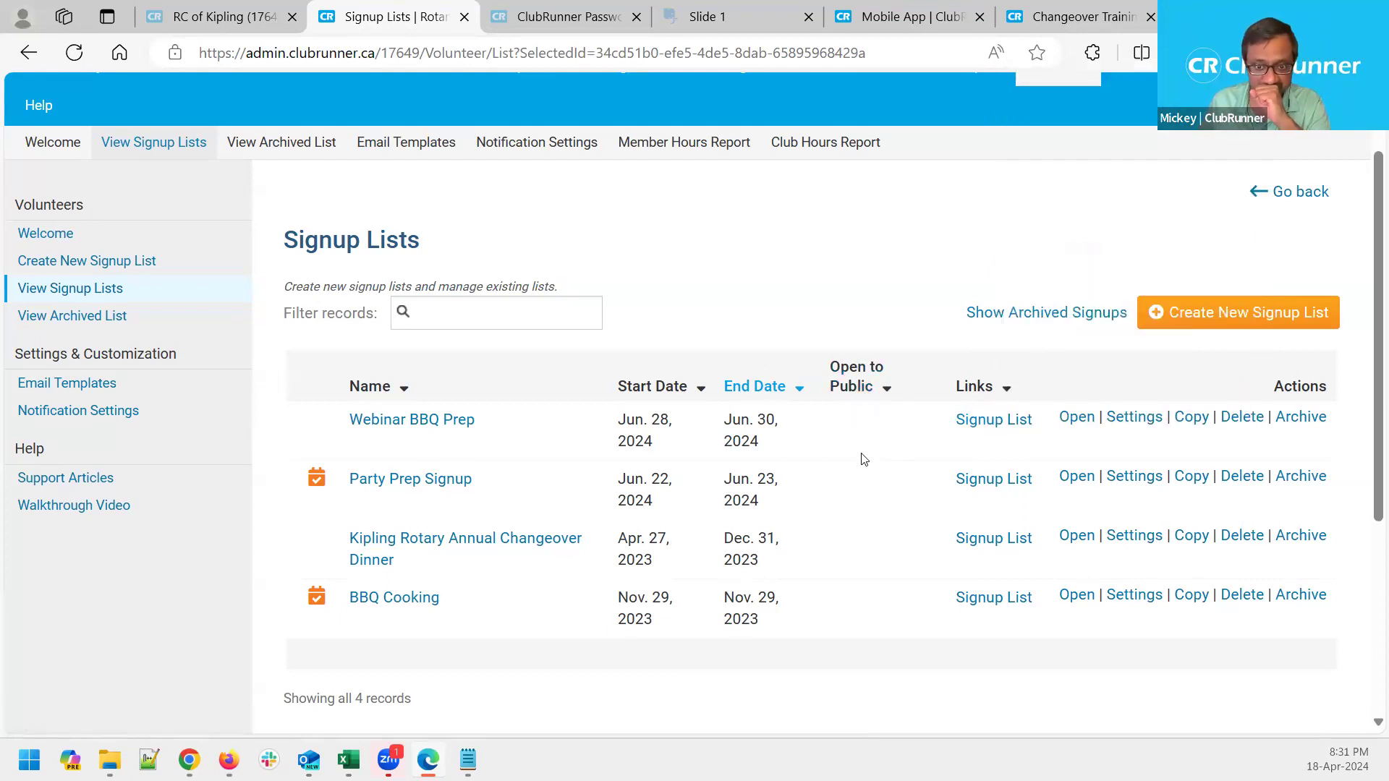